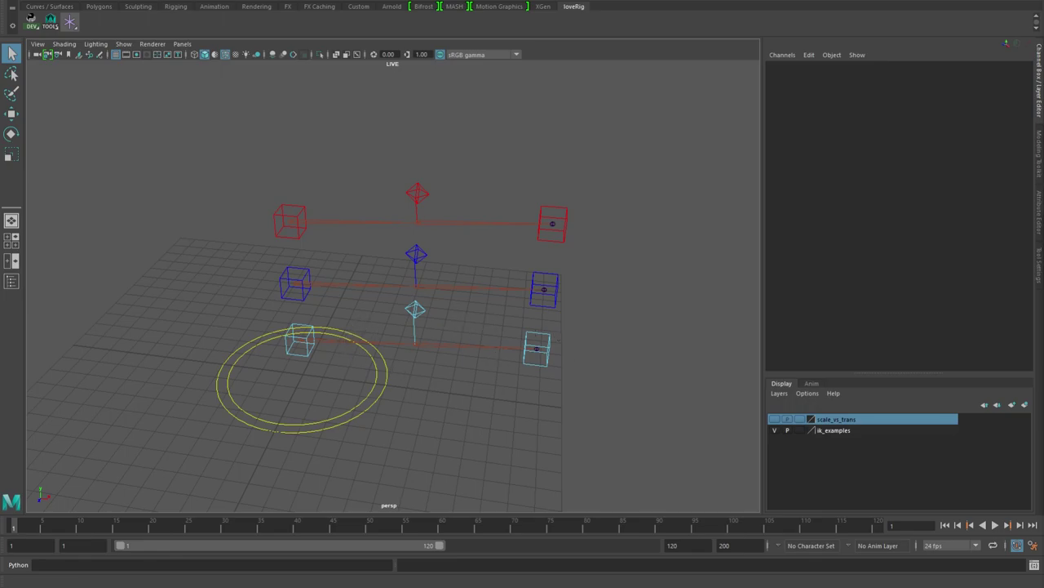
Bring up the node graph and examine the two lower node networks from their control inputs to the output joints
{"action": "left_click_drag", "start_coordinate": [1043, 1], "coordinate": [508, 5]}
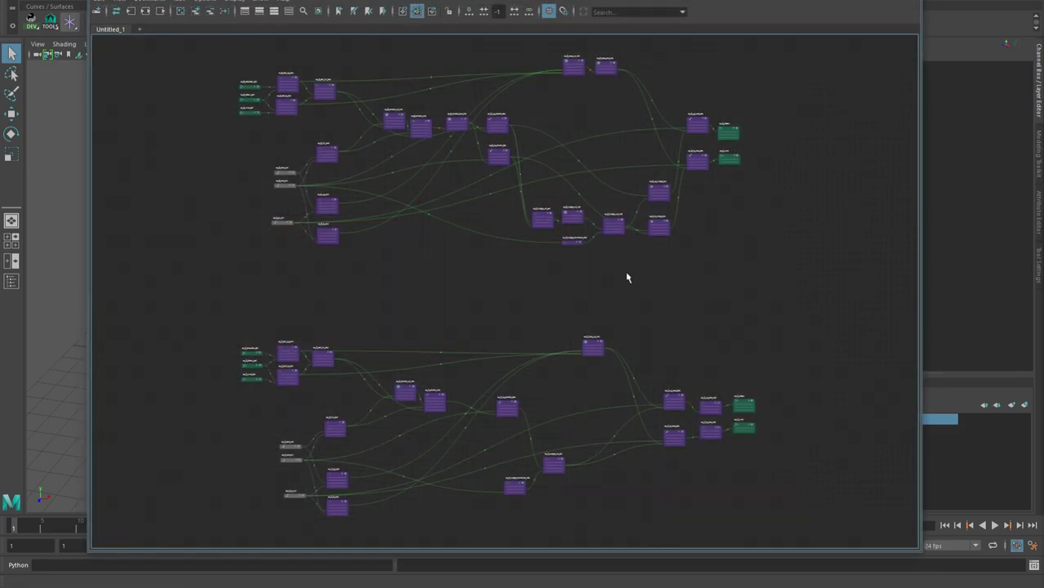
{"action": "middle_click_drag", "start_coordinate": [722, 208], "coordinate": [727, 254], "text": "alt"}
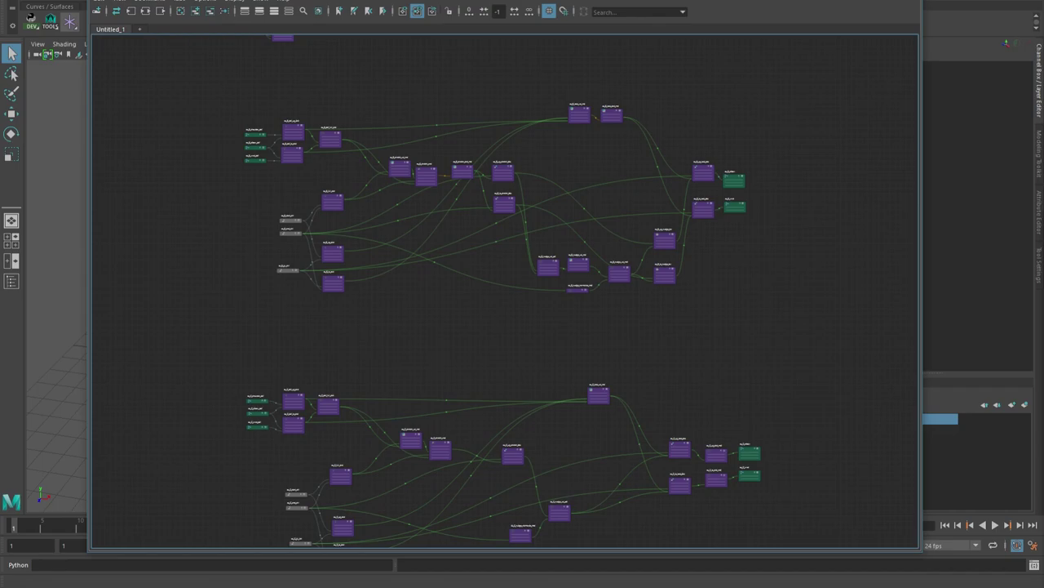
{"action": "left_click_drag", "start_coordinate": [483, 1], "coordinate": [504, 2]}
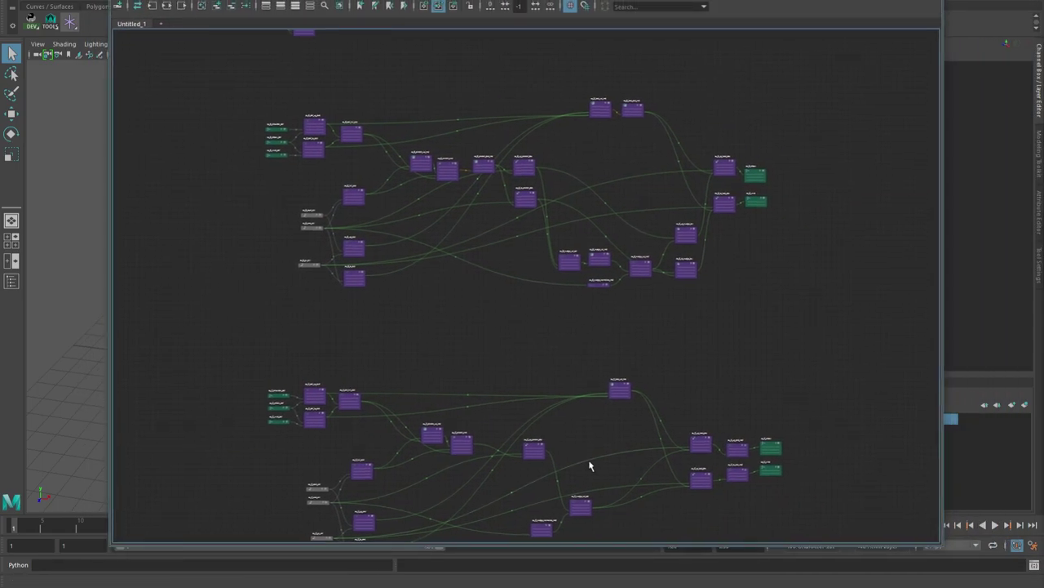
{"action": "middle_click_drag", "start_coordinate": [587, 462], "coordinate": [592, 359]}
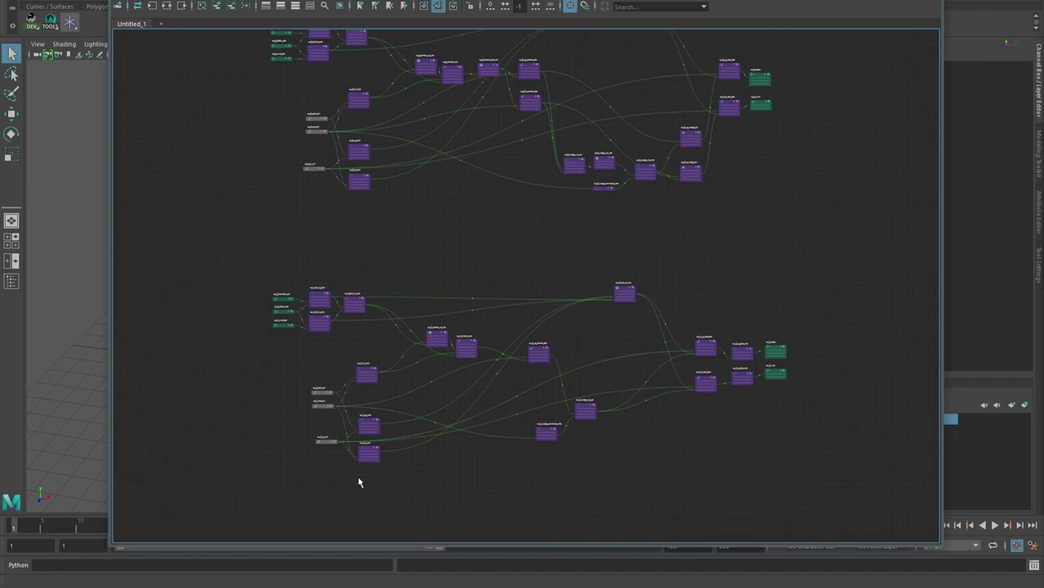
{"action": "right_click_drag", "start_coordinate": [765, 316], "coordinate": [738, 312], "text": "alt"}
{"action": "middle_click_drag", "start_coordinate": [722, 307], "coordinate": [651, 325], "text": "alt"}
{"action": "right_click_drag", "start_coordinate": [651, 325], "coordinate": [688, 329], "text": "alt"}
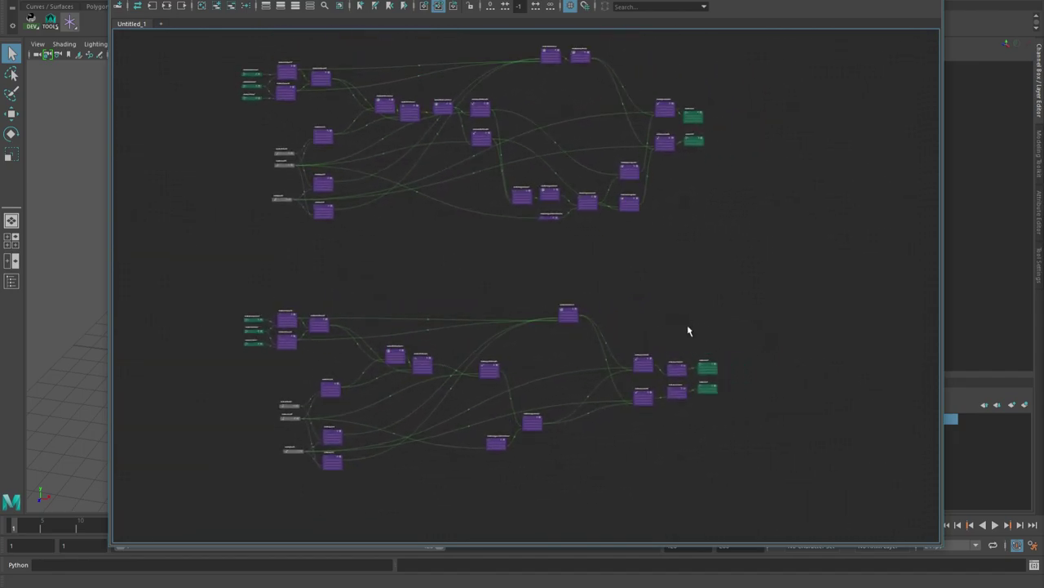
{"action": "middle_click_drag", "start_coordinate": [692, 320], "coordinate": [715, 330], "text": "alt"}
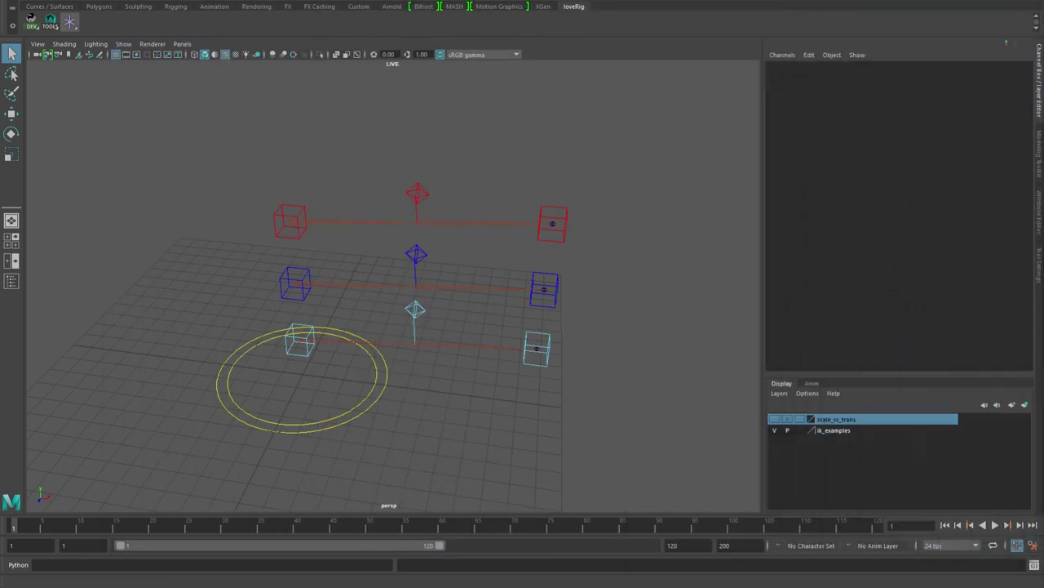
Hide the blue and cyan example arm groups in the viewport and bring the Node Editor back into view
{"action": "key", "text": "ctrl+z"}
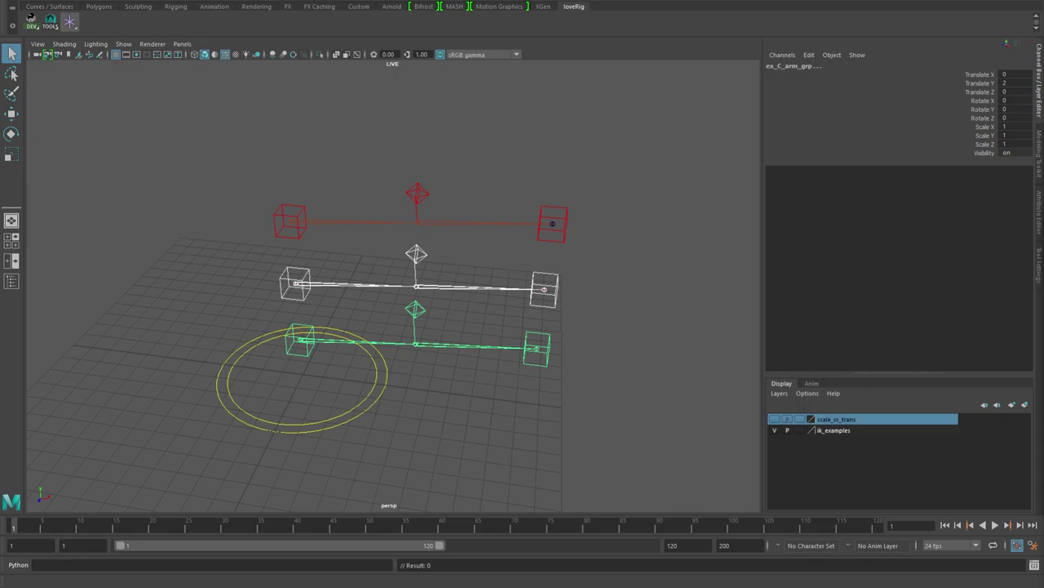
{"action": "key", "text": "ctrl+h"}
{"action": "left_click_drag", "start_coordinate": [1043, 57], "coordinate": [241, 118]}
Examine the ex_A start, end and pv controls with their full, up and lo distance nodes, alongside the red arm in the viewport
{"action": "middle_click_drag", "start_coordinate": [427, 219], "coordinate": [410, 426], "text": "alt"}
{"action": "right_click_drag", "start_coordinate": [361, 353], "coordinate": [454, 364], "text": "alt"}
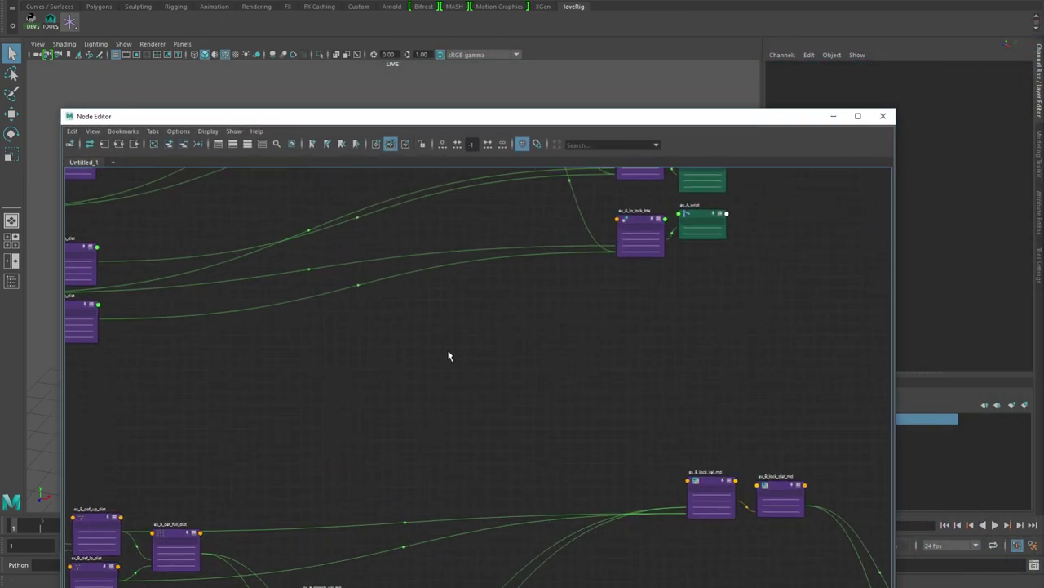
{"action": "middle_click_drag", "start_coordinate": [403, 230], "coordinate": [583, 447], "text": "alt"}
{"action": "middle_click_drag", "start_coordinate": [603, 369], "coordinate": [524, 414], "text": "alt"}
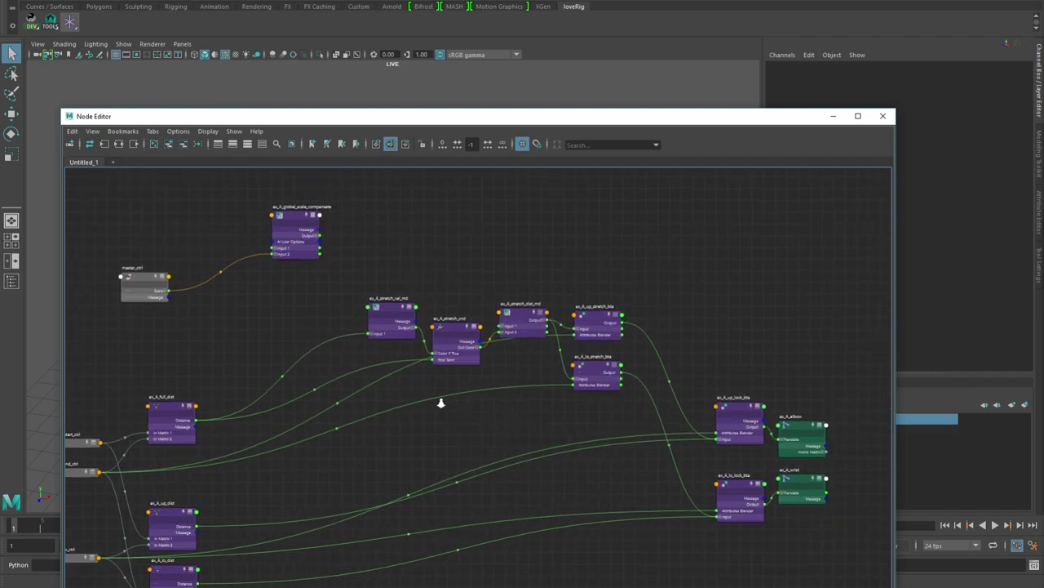
{"action": "right_click_drag", "start_coordinate": [442, 402], "coordinate": [519, 407], "text": "alt"}
{"action": "middle_click_drag", "start_coordinate": [394, 452], "coordinate": [751, 343], "text": "alt"}
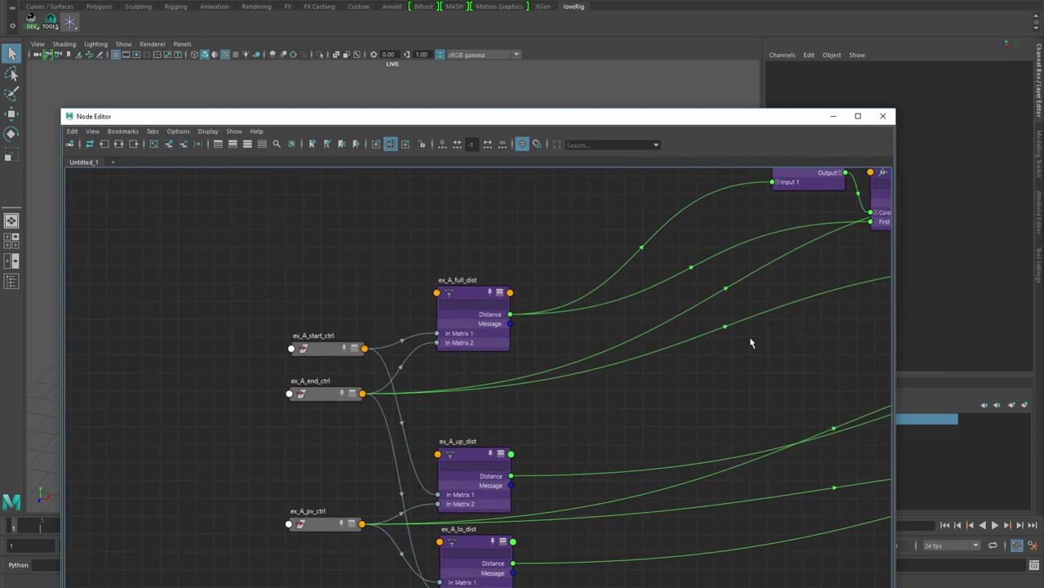
{"action": "middle_click_drag", "start_coordinate": [811, 327], "coordinate": [653, 423]}
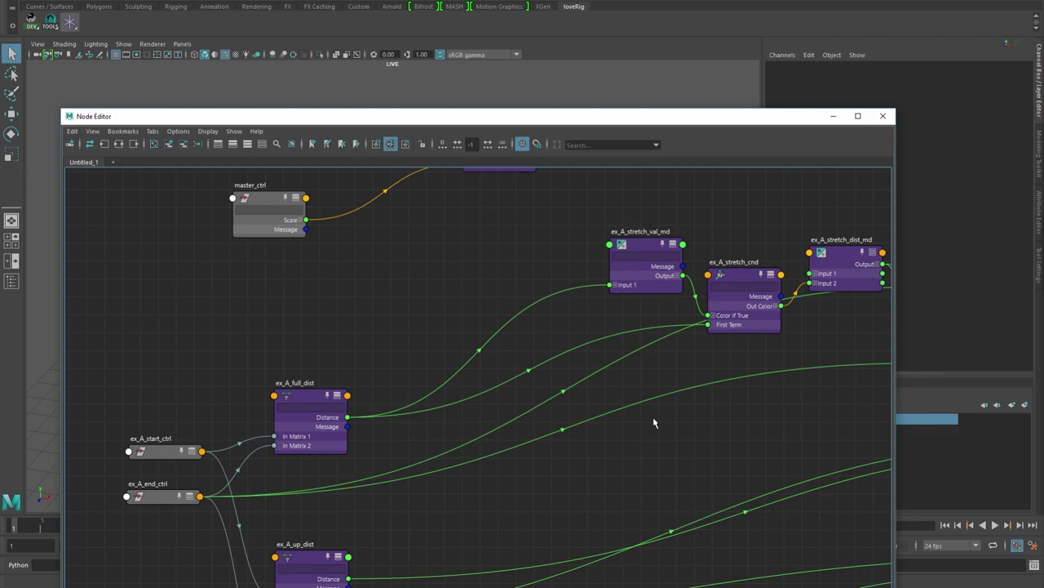
{"action": "middle_click_drag", "start_coordinate": [567, 430], "coordinate": [656, 372]}
{"action": "middle_click_drag", "start_coordinate": [311, 410], "coordinate": [325, 310]}
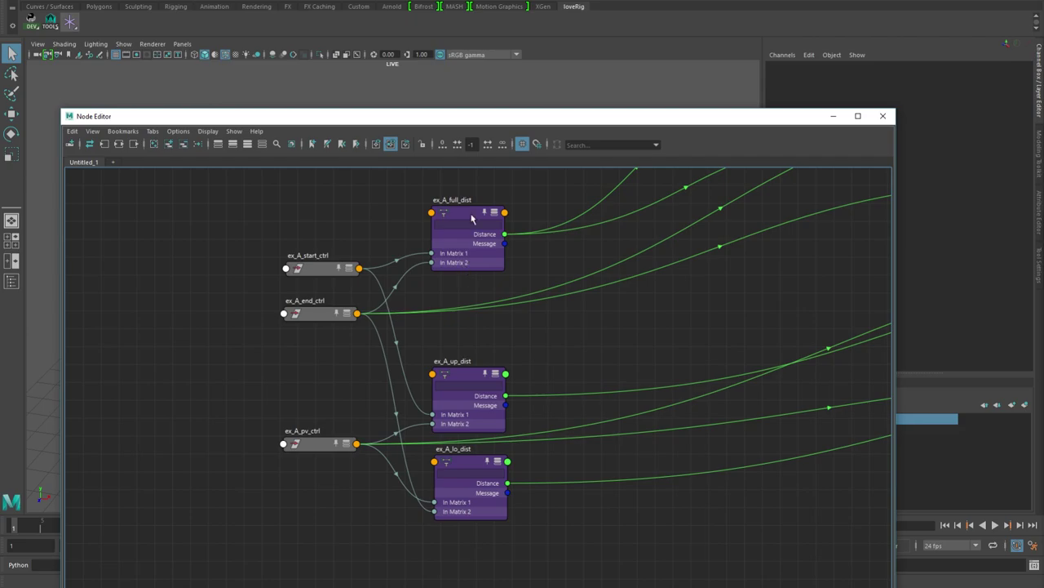
{"action": "left_click_drag", "start_coordinate": [444, 116], "coordinate": [478, 266]}
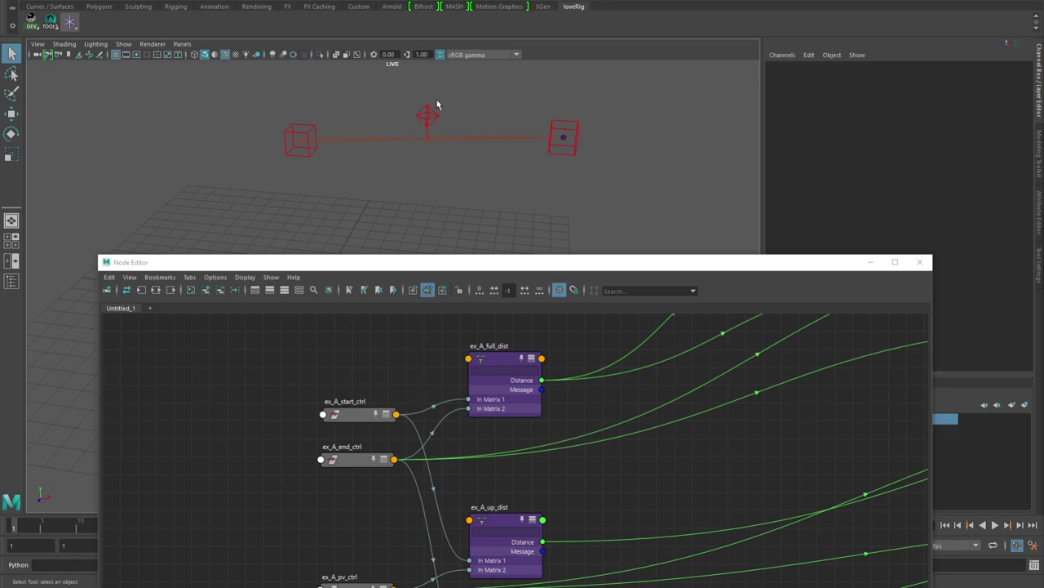
{"action": "left_click_drag", "start_coordinate": [454, 175], "coordinate": [456, 150], "text": "alt"}
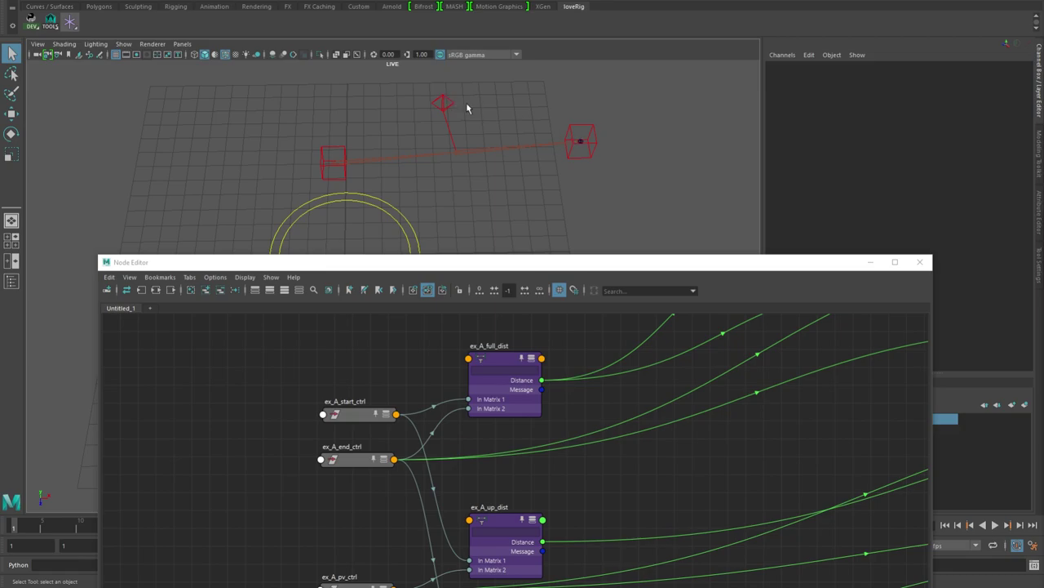
Find the ex_A stretch nodes in the graph and display the attributes of ex_A_stretch_val_md in the Attribute Editor
{"action": "left_click_drag", "start_coordinate": [601, 262], "coordinate": [545, 148]}
{"action": "middle_click_drag", "start_coordinate": [659, 250], "coordinate": [484, 376], "text": "alt"}
{"action": "right_click_drag", "start_coordinate": [642, 307], "coordinate": [581, 305], "text": "alt"}
{"action": "middle_click_drag", "start_coordinate": [581, 305], "coordinate": [408, 350], "text": "alt"}
{"action": "right_click_drag", "start_coordinate": [408, 350], "coordinate": [576, 338], "text": "alt"}
{"action": "middle_click_drag", "start_coordinate": [576, 338], "coordinate": [372, 401], "text": "alt"}
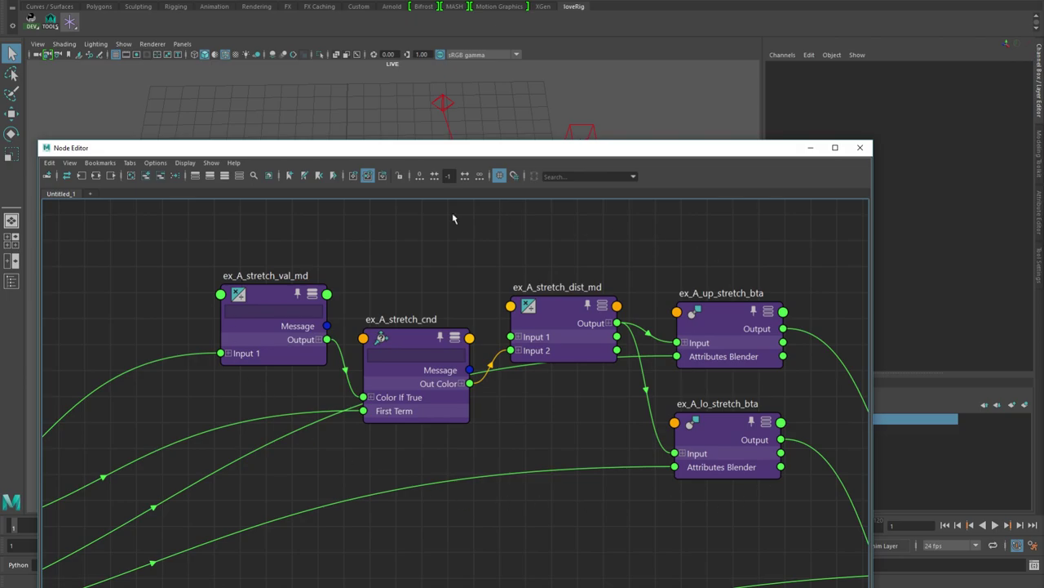
{"action": "left_click", "coordinate": [267, 298]}
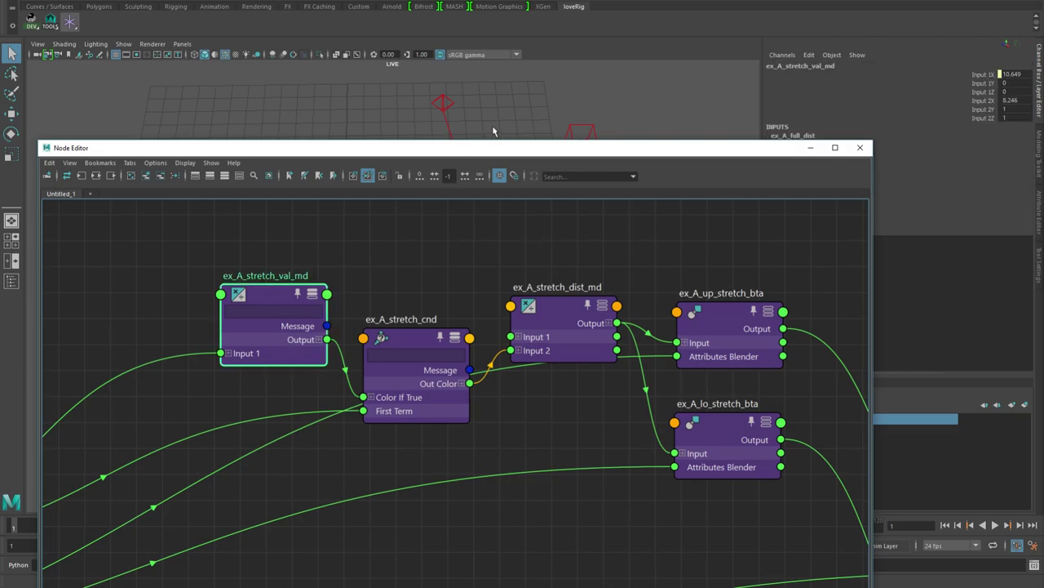
{"action": "left_click_drag", "start_coordinate": [497, 149], "coordinate": [479, 172]}
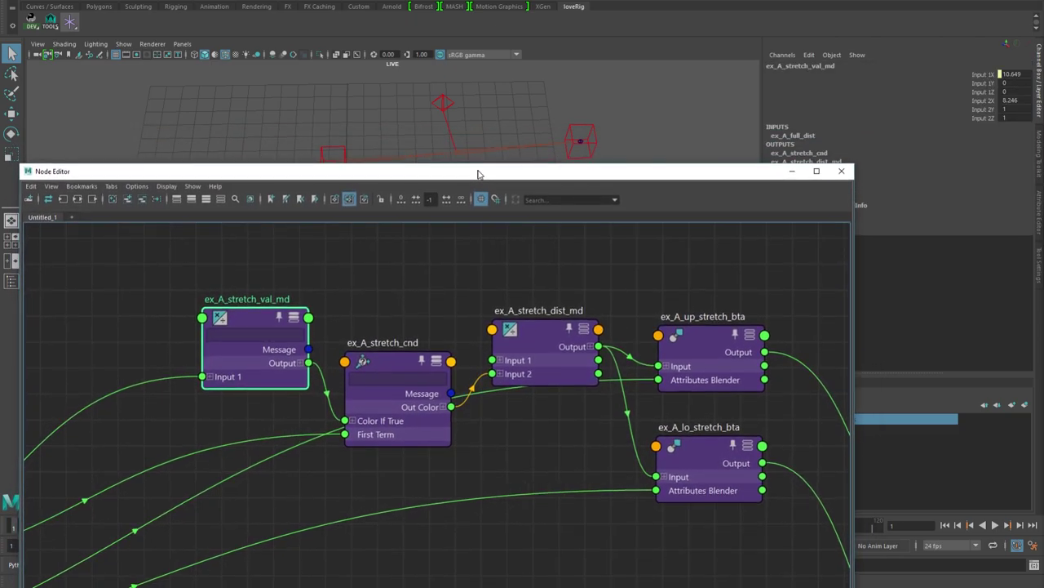
{"action": "key", "text": "ctrl+a"}
{"action": "left_click_drag", "start_coordinate": [596, 172], "coordinate": [551, 170]}
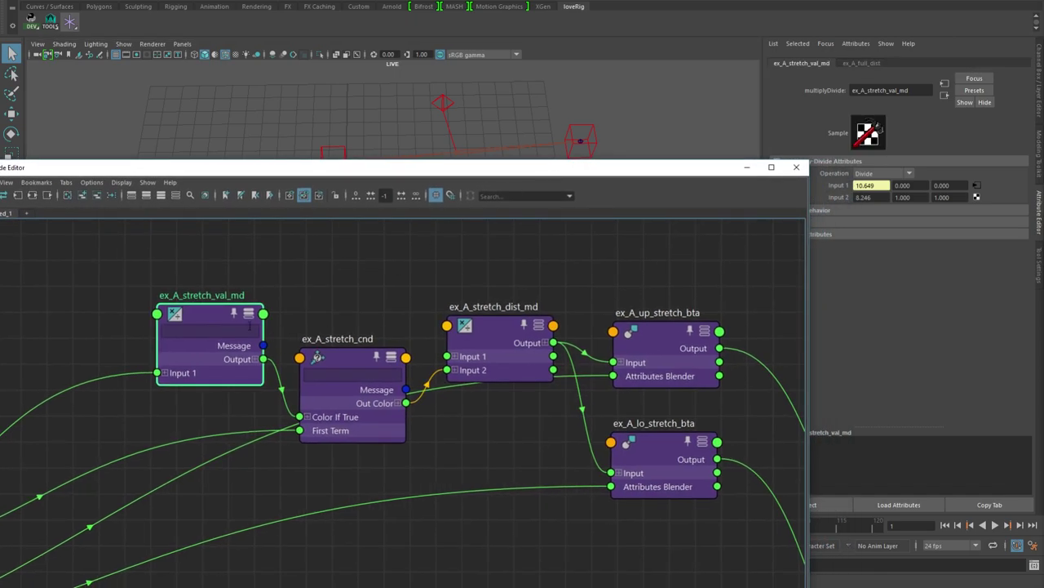
Expand Input 1 of ex_A_stretch_val_md and trace its Input 1X connection back to the ex_A_full_dist Distance output
{"action": "middle_click_drag", "start_coordinate": [179, 412], "coordinate": [438, 331], "text": "alt"}
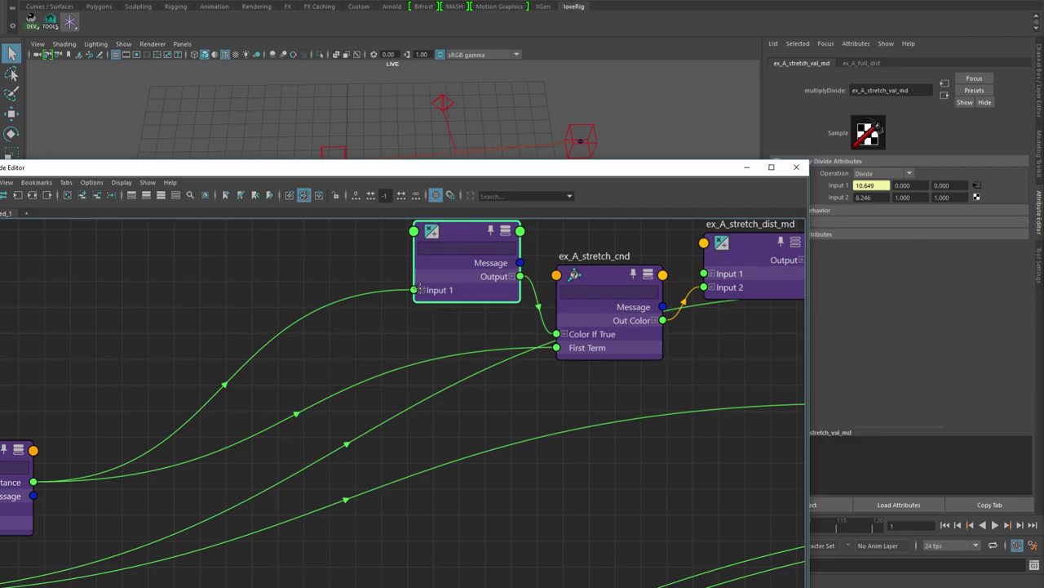
{"action": "left_click", "coordinate": [421, 289]}
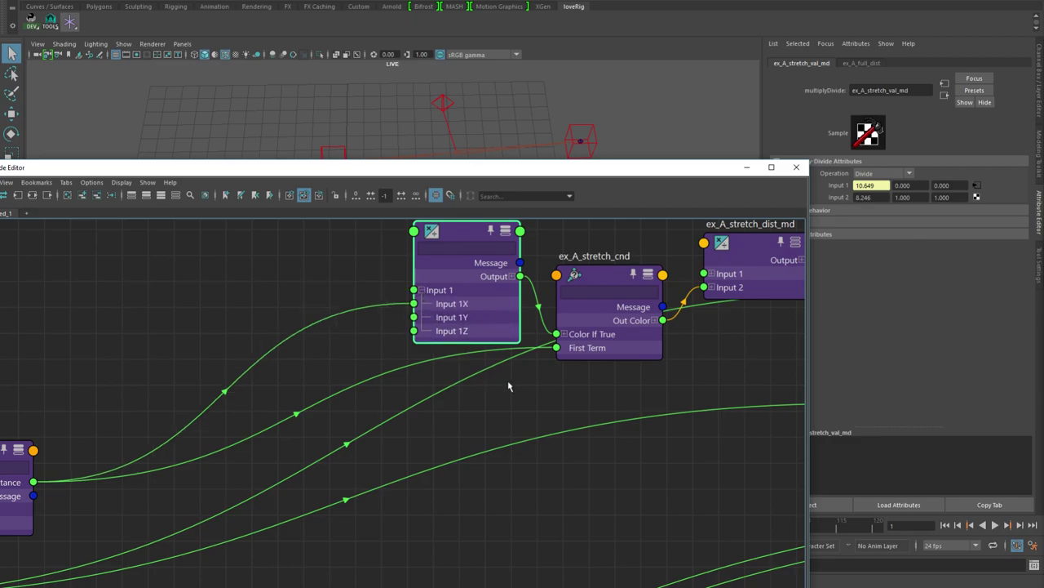
{"action": "middle_click_drag", "start_coordinate": [504, 383], "coordinate": [492, 443], "text": "alt"}
{"action": "middle_click_drag", "start_coordinate": [289, 411], "coordinate": [447, 337], "text": "alt"}
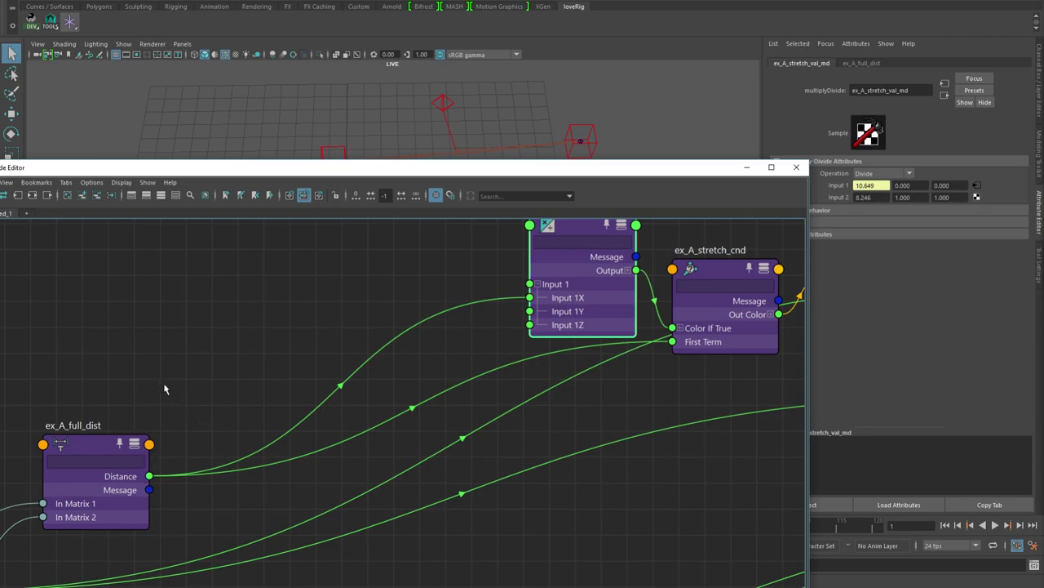
{"action": "middle_click_drag", "start_coordinate": [321, 289], "coordinate": [288, 346], "text": "alt"}
Review the Divide inputs of ex_A_stretch_val_md against the red arm, then expand its Output and inspect the Output X value
{"action": "left_click_drag", "start_coordinate": [392, 168], "coordinate": [380, 191]}
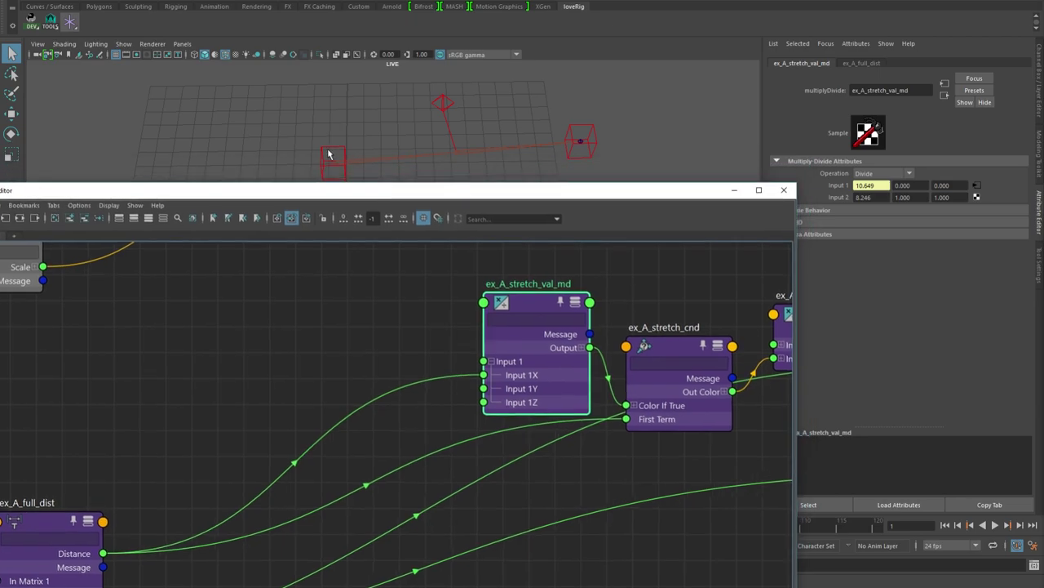
{"action": "left_click_drag", "start_coordinate": [538, 193], "coordinate": [511, 179]}
{"action": "middle_click_drag", "start_coordinate": [384, 312], "coordinate": [266, 312], "text": "alt"}
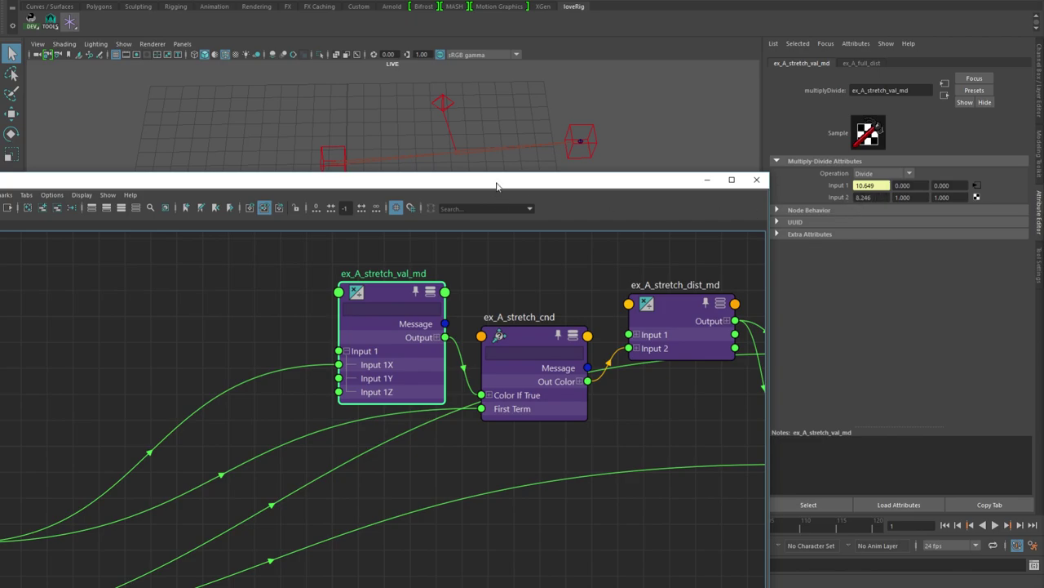
{"action": "left_click_drag", "start_coordinate": [497, 186], "coordinate": [503, 241]}
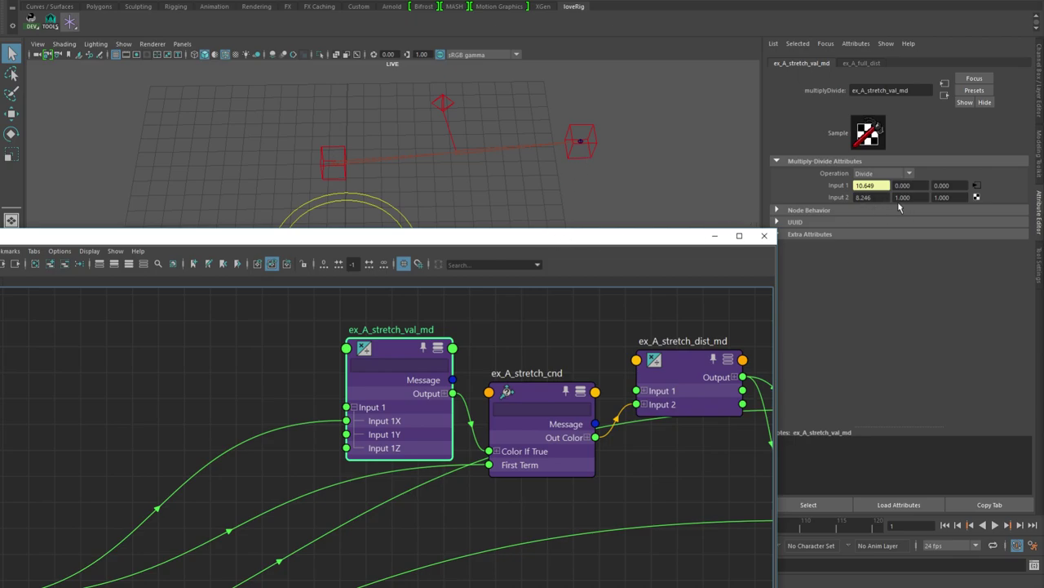
{"action": "left_click_drag", "start_coordinate": [529, 239], "coordinate": [536, 198]}
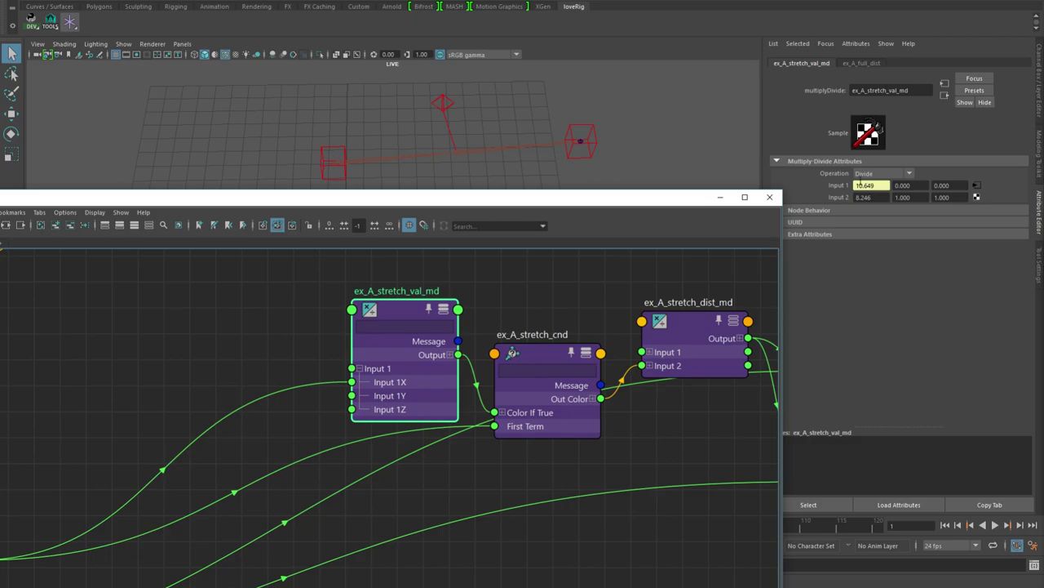
{"action": "left_click", "coordinate": [450, 355]}
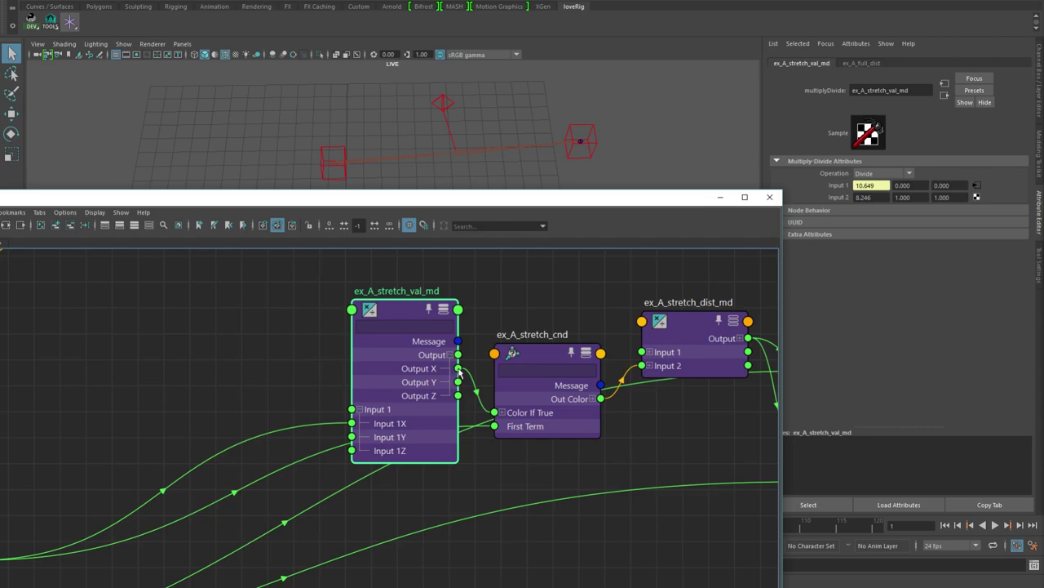
{"action": "mouse_move", "coordinate": [459, 370]}
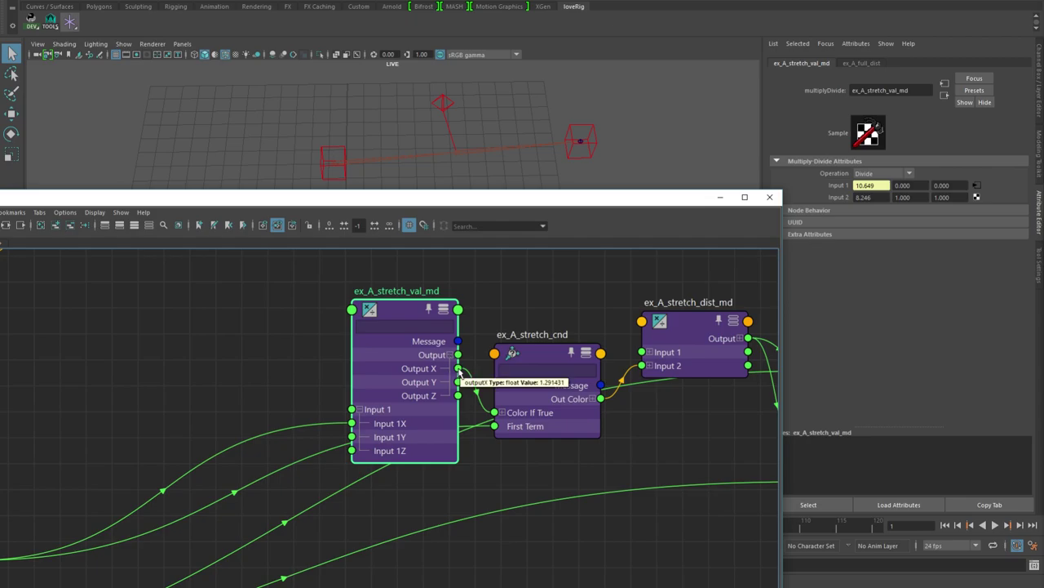
Move ex_A_end_ctrl farther away from the start control to stretch the red arm, and recheck Output X on ex_A_stretch_val_md
{"action": "left_click", "coordinate": [596, 129]}
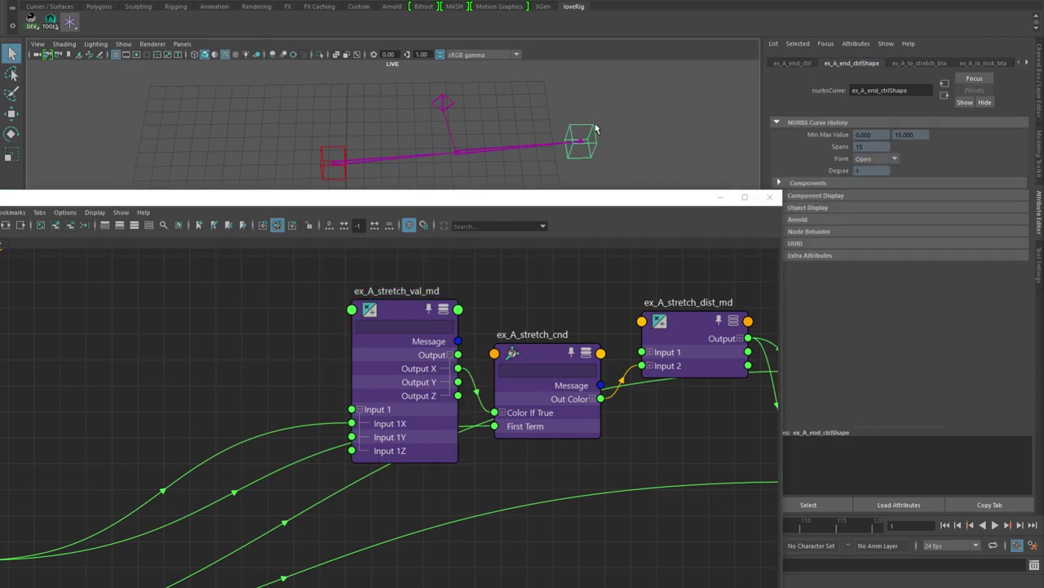
{"action": "key", "text": "w"}
{"action": "middle_click_drag", "start_coordinate": [608, 143], "coordinate": [676, 125]}
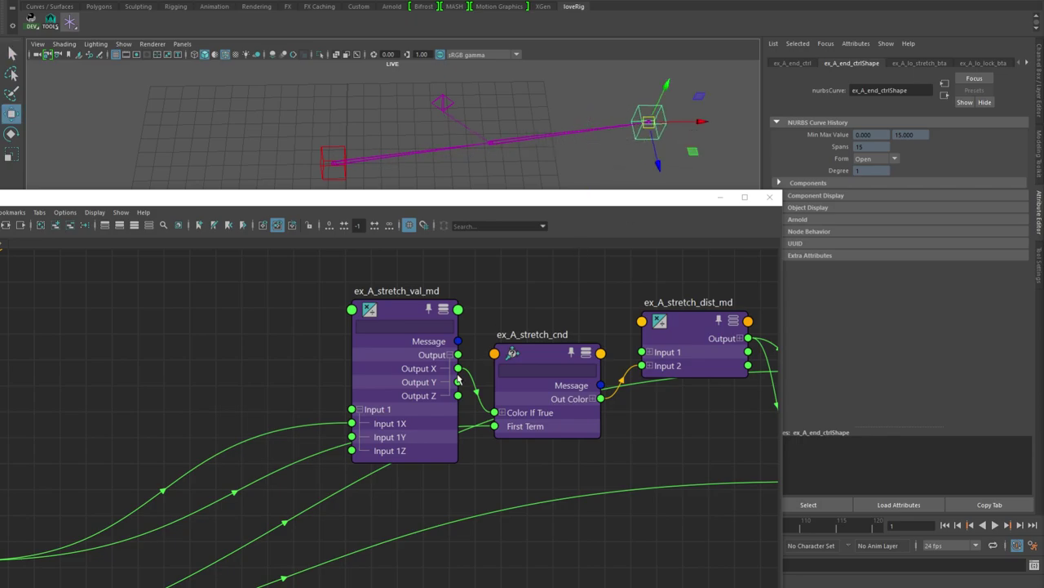
{"action": "mouse_move", "coordinate": [459, 371]}
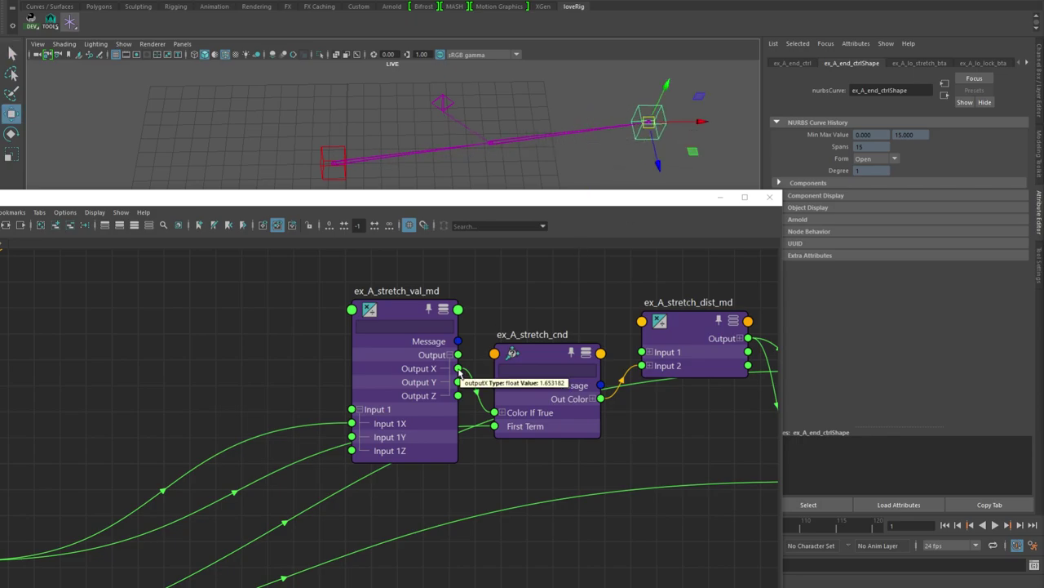
Move ex_A_end_ctrl in close to the start control so that the red arm bends at the elbow
{"action": "left_click_drag", "start_coordinate": [514, 199], "coordinate": [477, 199]}
{"action": "middle_click_drag", "start_coordinate": [521, 313], "coordinate": [417, 315]}
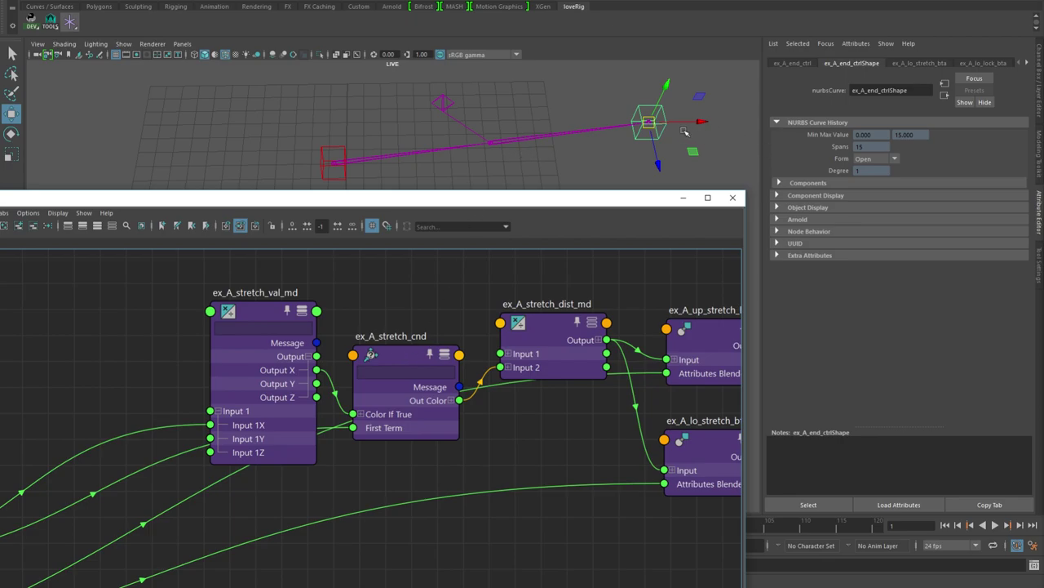
{"action": "middle_click_drag", "start_coordinate": [677, 136], "coordinate": [404, 164]}
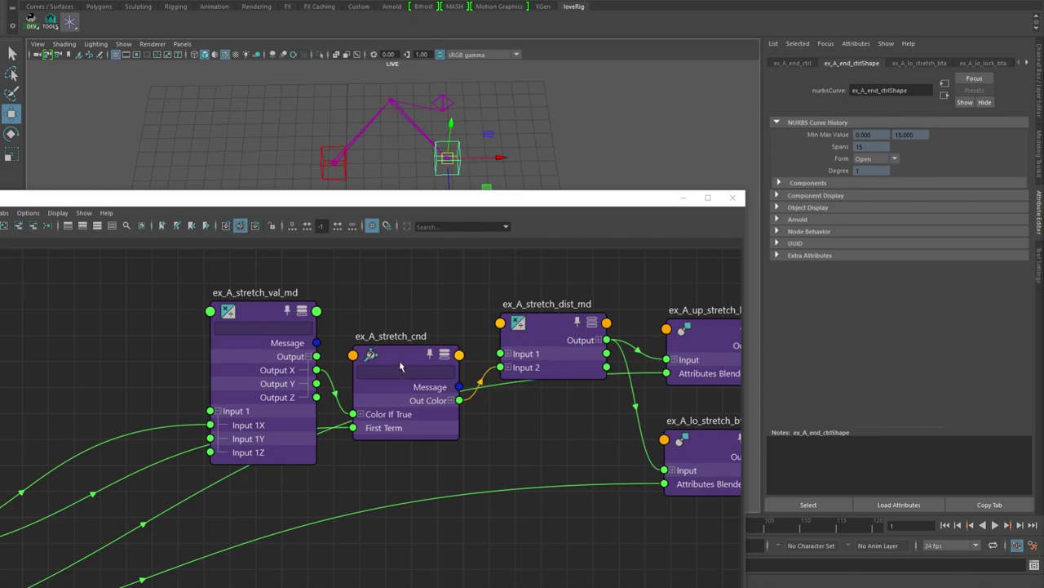
Place ex_A_stretch_cnd lower in the graph and expand its Out Color and the Input 2 of ex_A_stretch_dist_md
{"action": "left_click", "coordinate": [399, 366]}
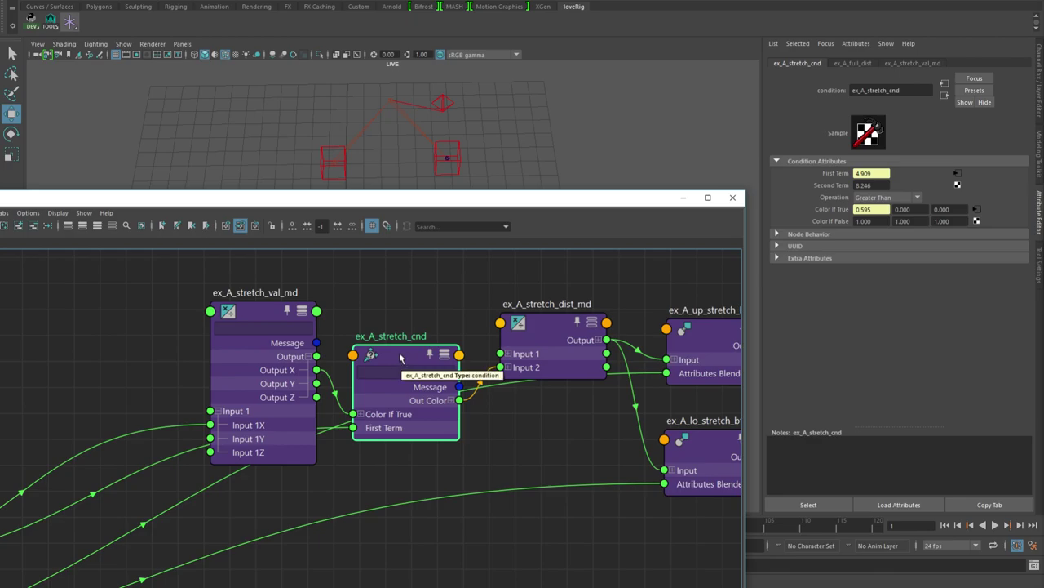
{"action": "left_click_drag", "start_coordinate": [400, 356], "coordinate": [394, 428]}
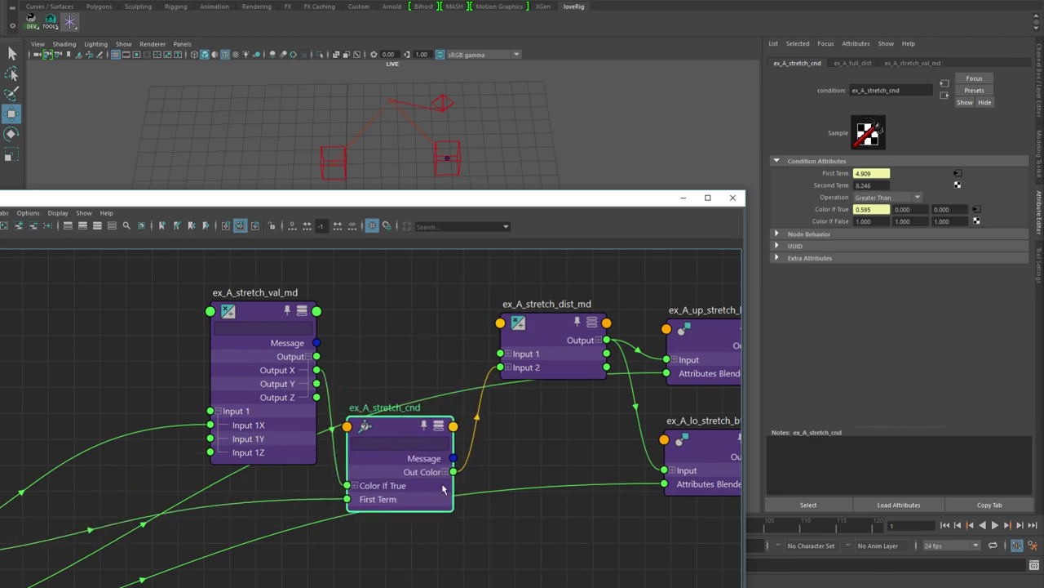
{"action": "left_click", "coordinate": [445, 471]}
{"action": "left_click", "coordinate": [508, 367]}
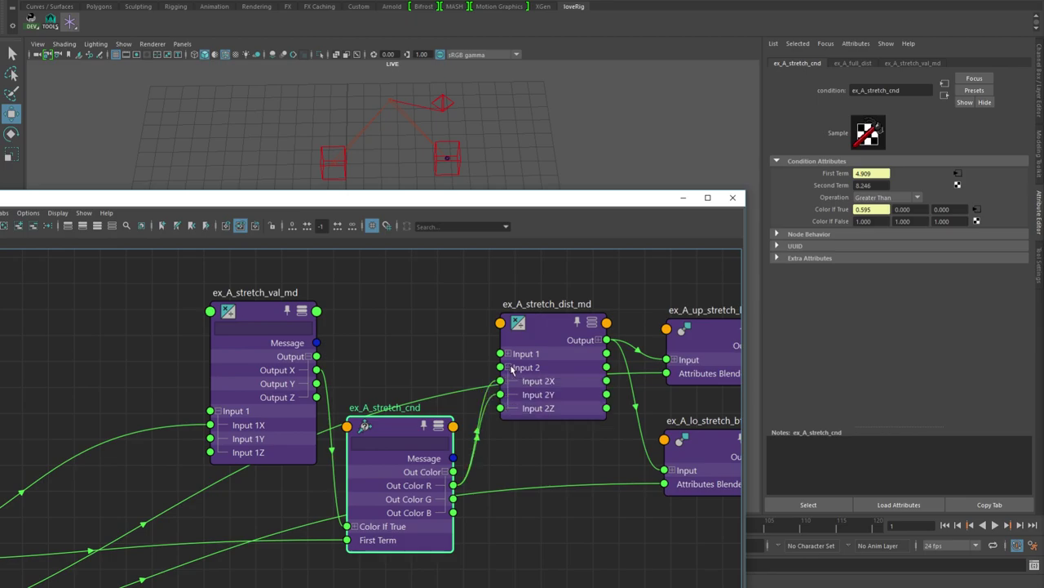
Connect Output X of ex_A_stretch_val_md directly to Input 2X and Input 2Y of ex_A_stretch_dist_md, testing the arm with ex_A_end_ctrl
{"action": "left_click_drag", "start_coordinate": [318, 369], "coordinate": [500, 380]}
{"action": "left_click_drag", "start_coordinate": [318, 371], "coordinate": [503, 396]}
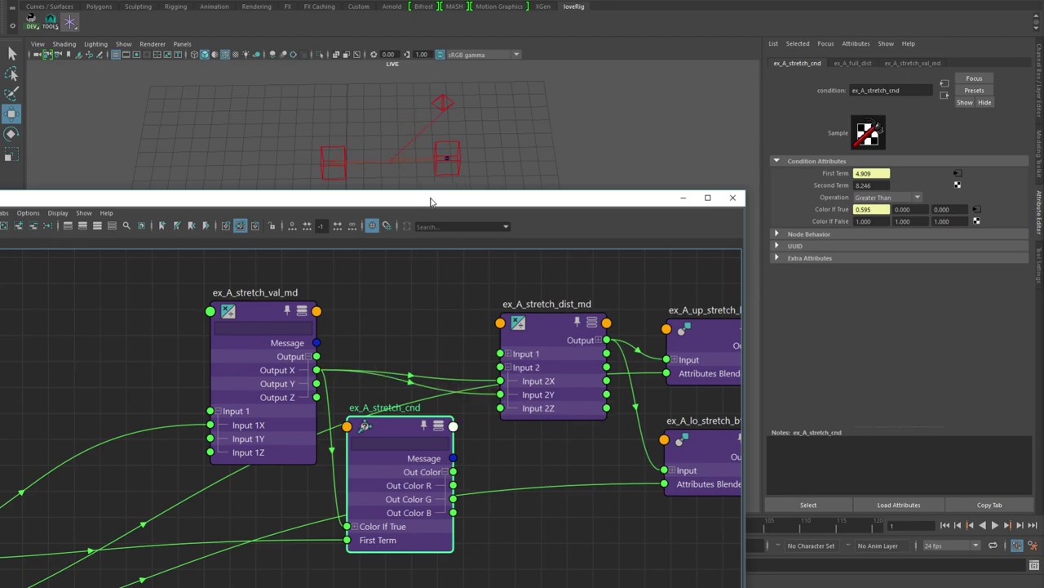
{"action": "left_click_drag", "start_coordinate": [430, 196], "coordinate": [494, 351]}
{"action": "left_click", "coordinate": [459, 145]}
{"action": "left_click_drag", "start_coordinate": [502, 165], "coordinate": [464, 177]}
{"action": "left_click_drag", "start_coordinate": [465, 354], "coordinate": [472, 131]}
{"action": "left_click", "coordinate": [485, 262]}
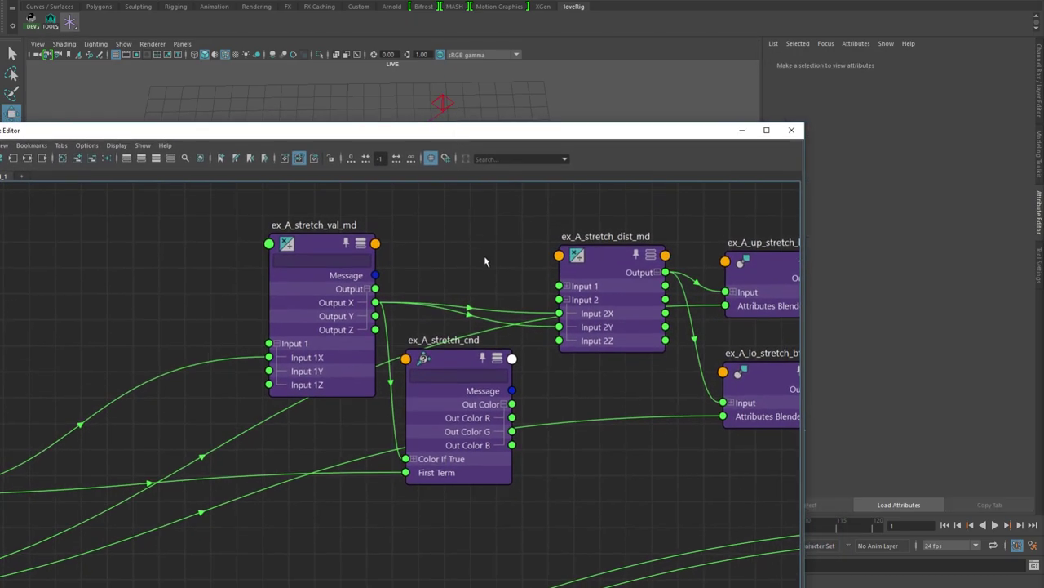
Undo the test move and the direct connections between ex_A_stretch_val_md and ex_A_stretch_dist_md that bypass ex_A_stretch_cnd
{"action": "key", "text": "ctrl+z"}
{"action": "key", "text": "ctrl+z"}
{"action": "key", "text": "ctrl+z"}
{"action": "key", "text": "ctrl+z"}
{"action": "key", "text": "ctrl+z"}
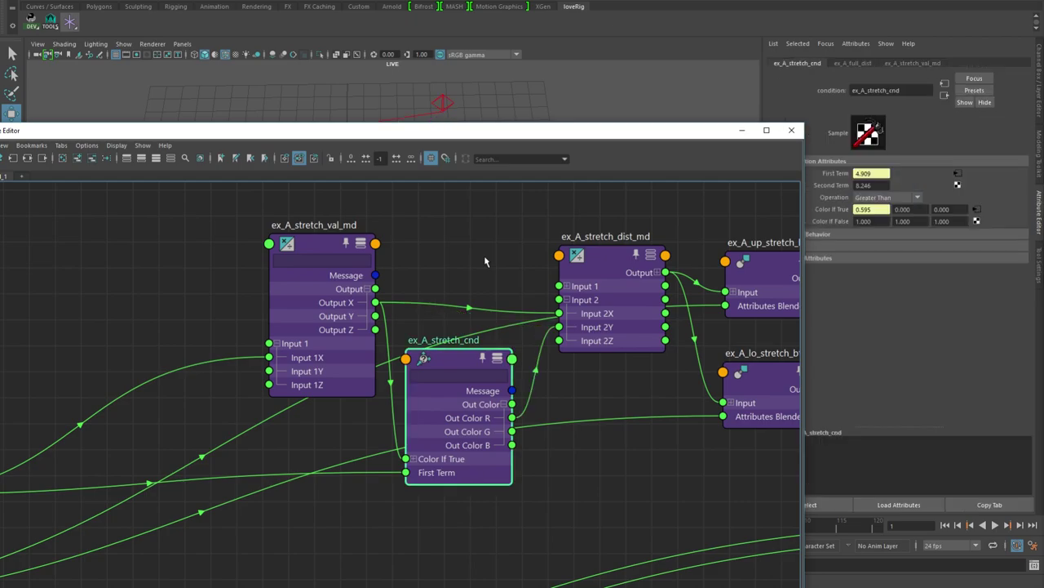
Place ex_A_stretch_cnd higher between the two multiplyDivide nodes, and pull ex_A_end_ctrl far from the start control to stretch the arm
{"action": "left_click_drag", "start_coordinate": [454, 363], "coordinate": [463, 297]}
{"action": "left_click_drag", "start_coordinate": [488, 132], "coordinate": [489, 318]}
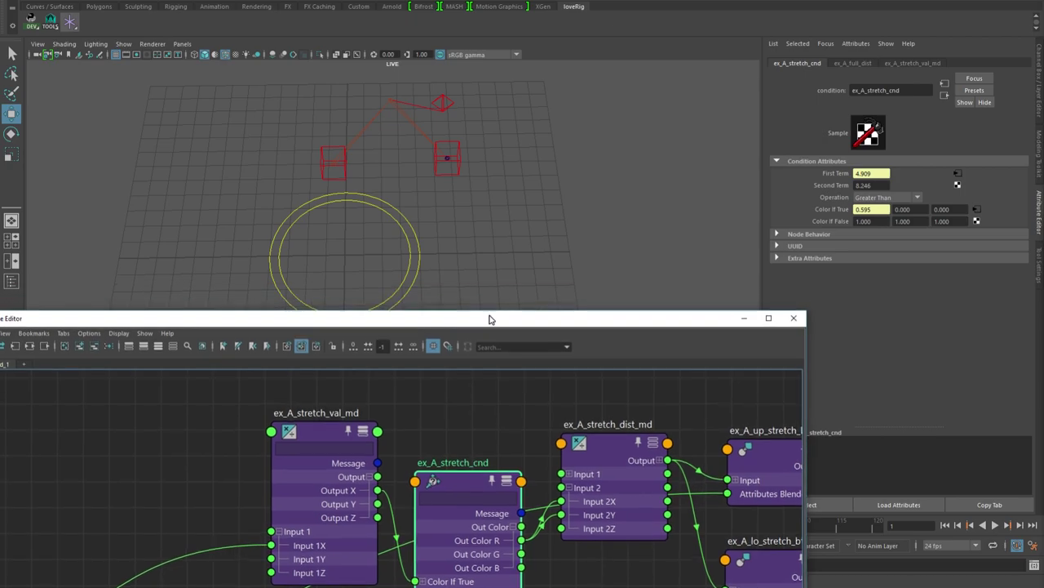
{"action": "left_click", "coordinate": [460, 157]}
{"action": "middle_click_drag", "start_coordinate": [502, 230], "coordinate": [738, 217]}
{"action": "left_click_drag", "start_coordinate": [576, 324], "coordinate": [523, 169]}
Review the First Term, Second Term, Greater Than operation, Color If True and Color If False of ex_A_stretch_cnd
{"action": "left_click", "coordinate": [499, 346]}
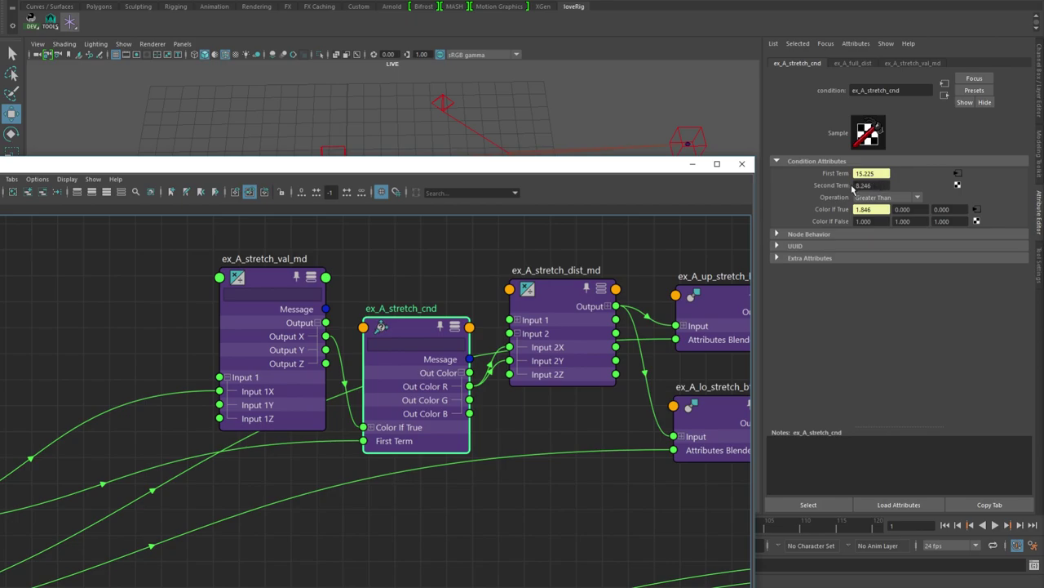
{"action": "left_click_drag", "start_coordinate": [556, 167], "coordinate": [556, 190]}
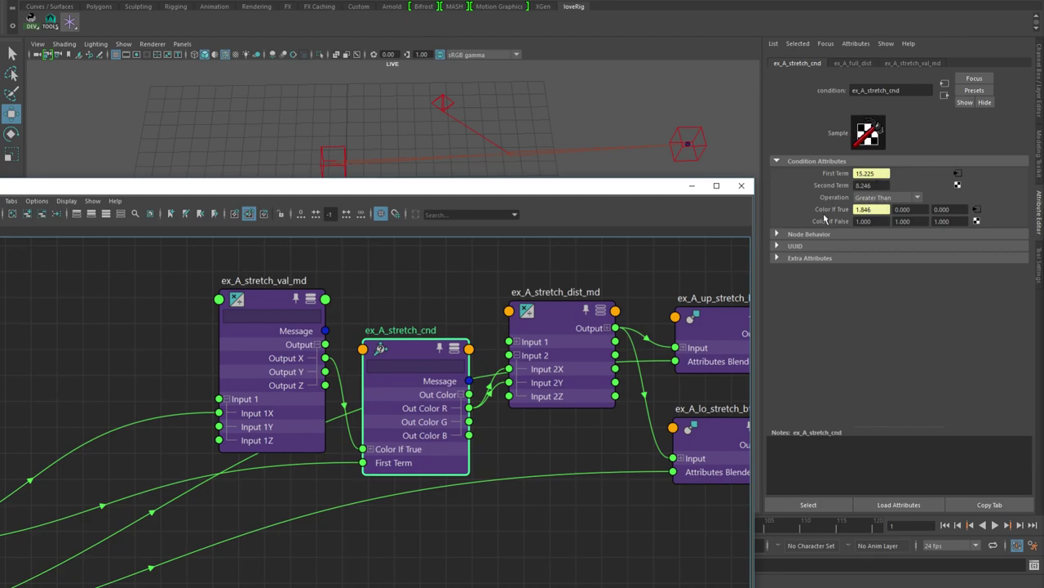
{"action": "left_click", "coordinate": [878, 209]}
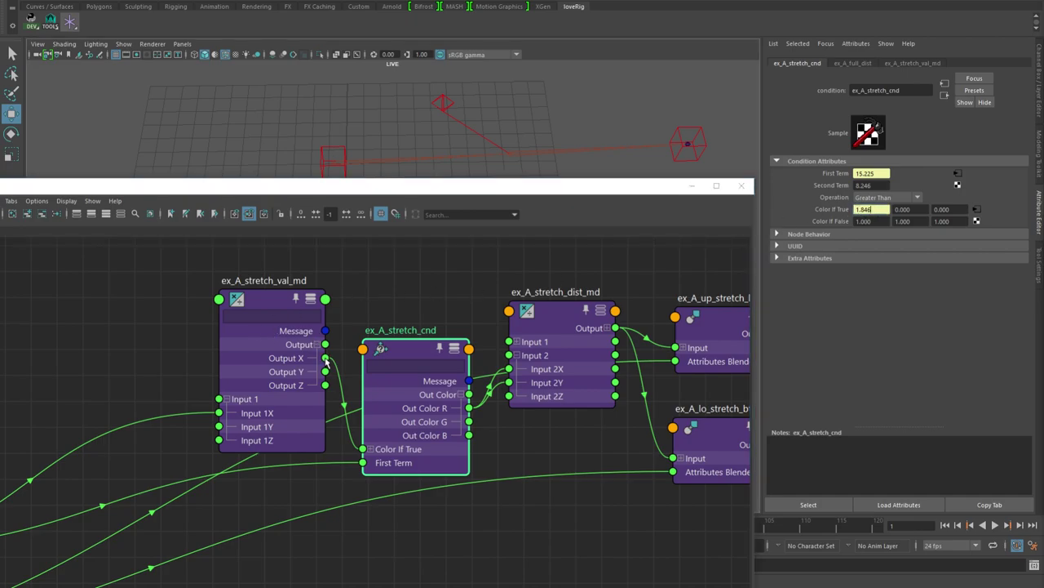
{"action": "mouse_move", "coordinate": [325, 359]}
{"action": "left_click_drag", "start_coordinate": [880, 221], "coordinate": [852, 224]}
Place ex_A_stretch_dist_md slightly lower beside ex_A_stretch_cnd and review its Multiply operation with Input 1 and Input 2
{"action": "middle_click_drag", "start_coordinate": [452, 287], "coordinate": [319, 281]}
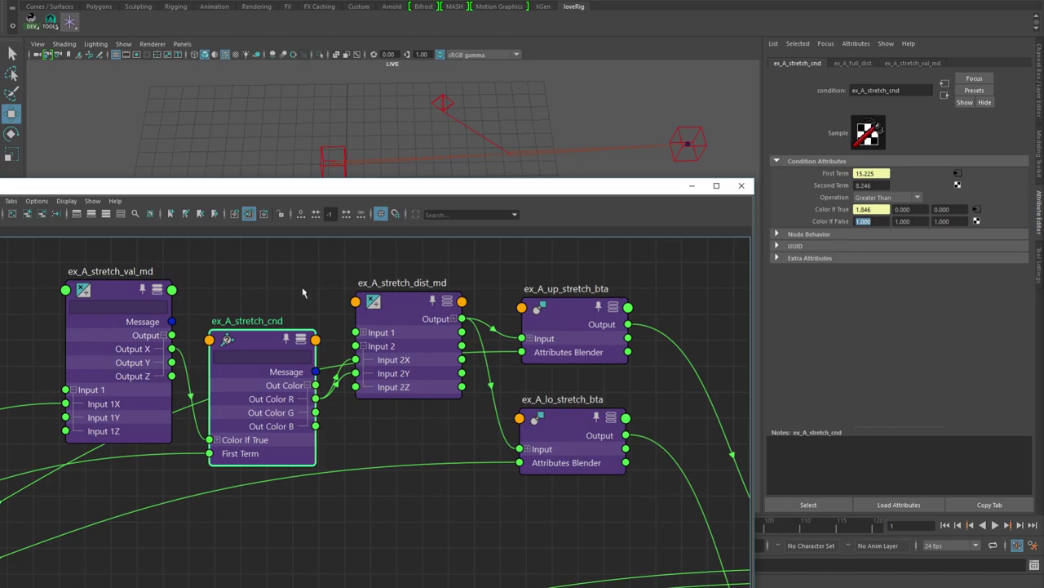
{"action": "middle_click_drag", "start_coordinate": [302, 292], "coordinate": [335, 301]}
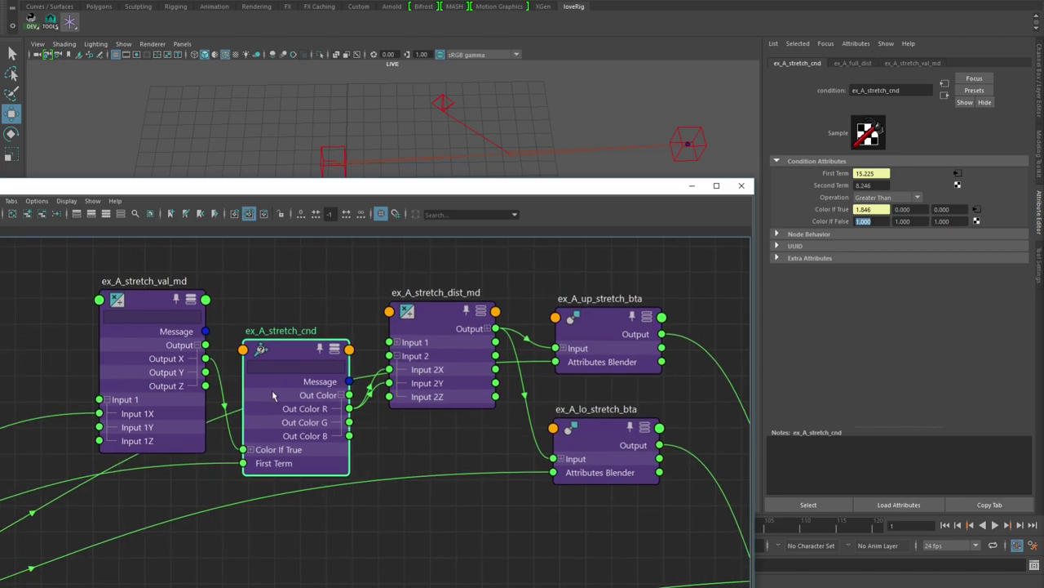
{"action": "left_click", "coordinate": [425, 310]}
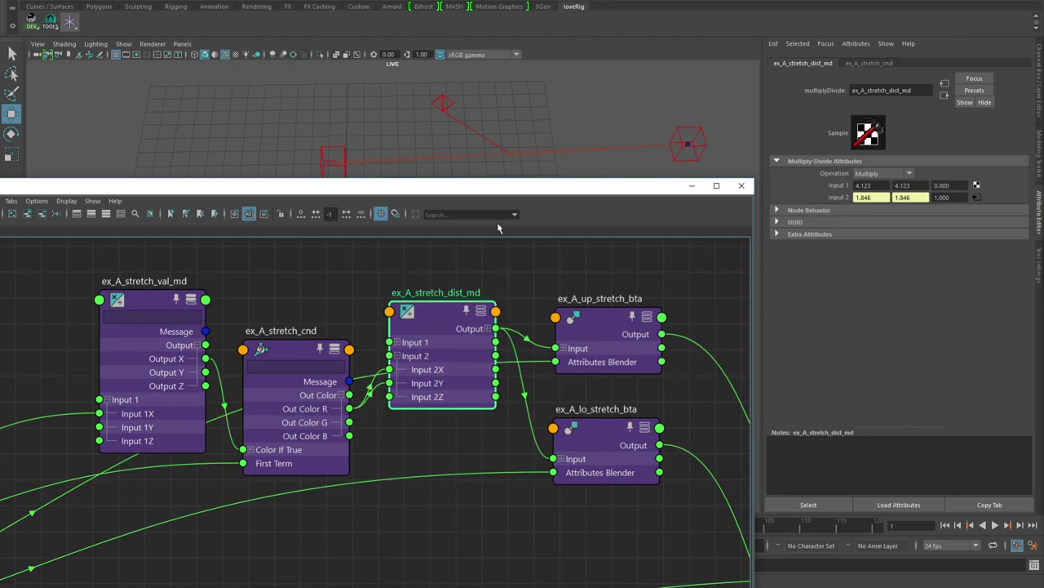
{"action": "left_click_drag", "start_coordinate": [500, 187], "coordinate": [437, 153]}
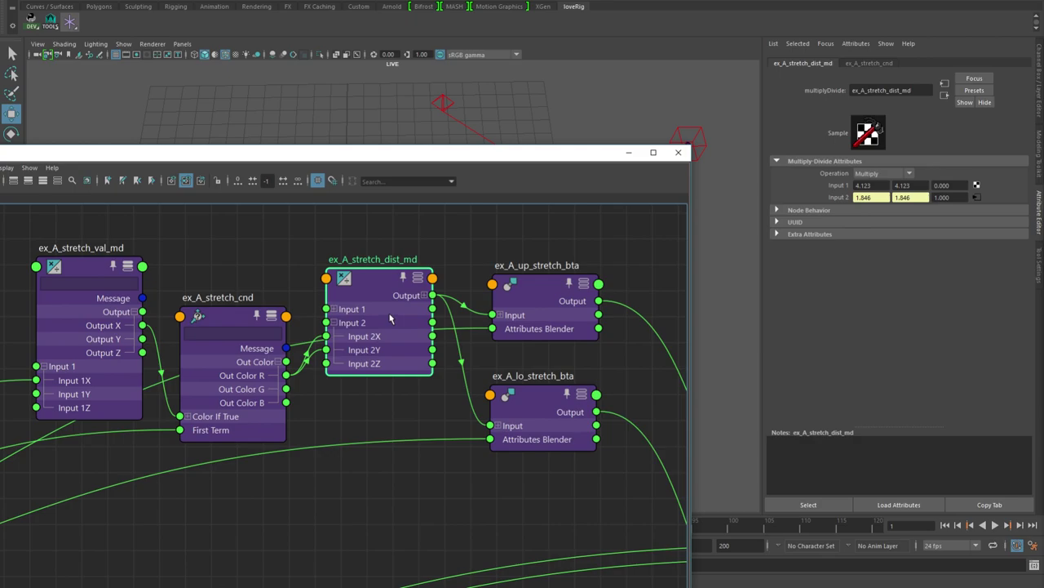
{"action": "left_click_drag", "start_coordinate": [378, 278], "coordinate": [380, 297]}
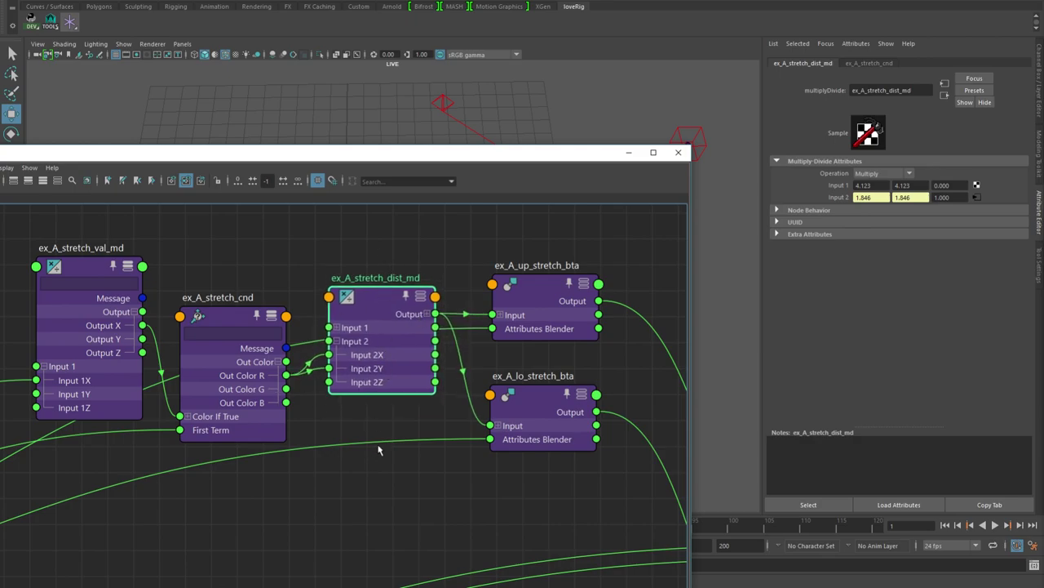
{"action": "left_click_drag", "start_coordinate": [380, 302], "coordinate": [382, 322]}
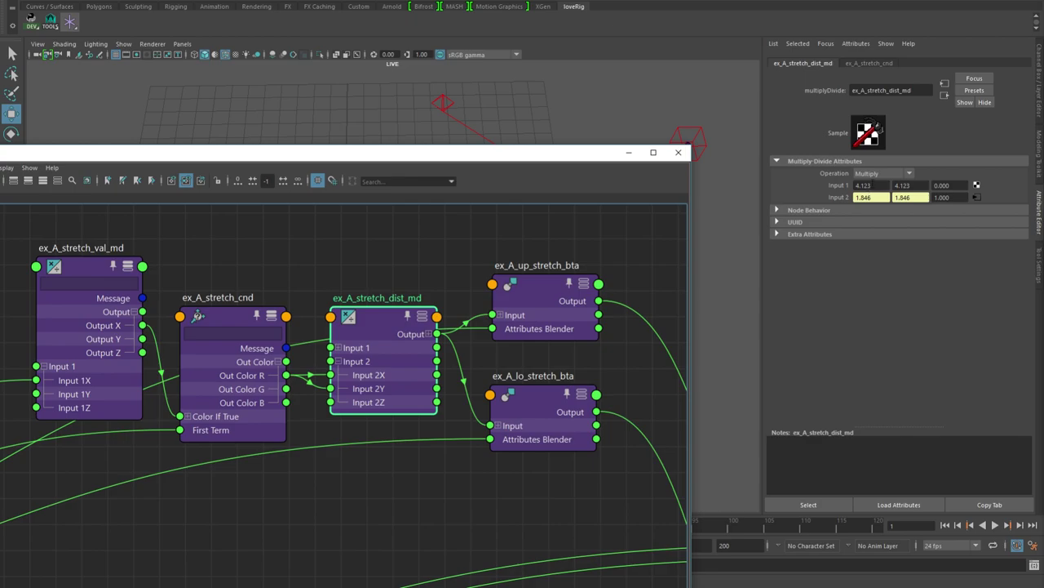
{"action": "left_click_drag", "start_coordinate": [879, 186], "coordinate": [864, 187]}
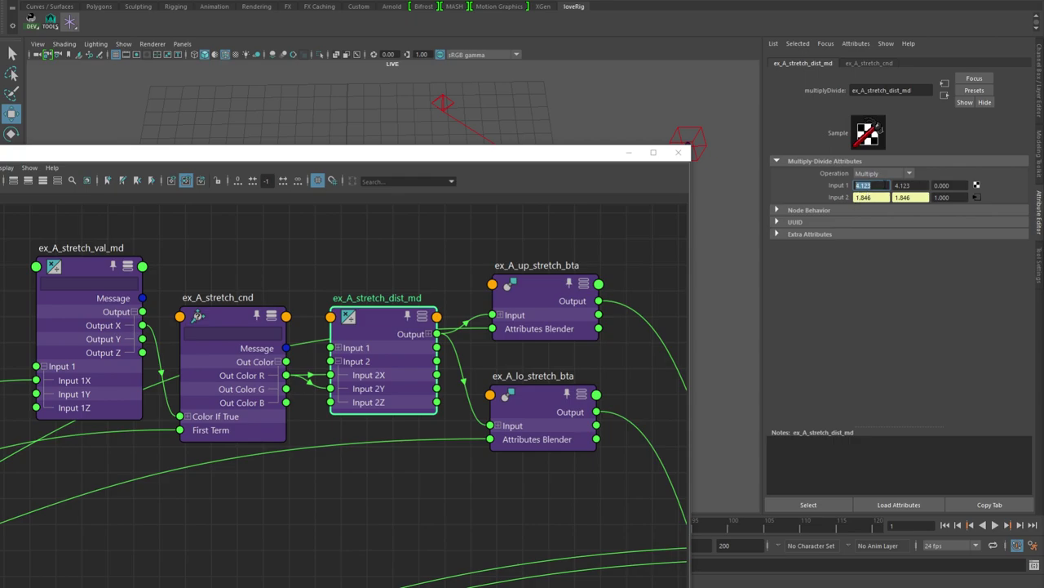
Compare the stretched arm with the ex_A_stretch_cnd terms, and inspect the Output value of ex_A_stretch_dist_md
{"action": "left_click_drag", "start_coordinate": [529, 157], "coordinate": [549, 225]}
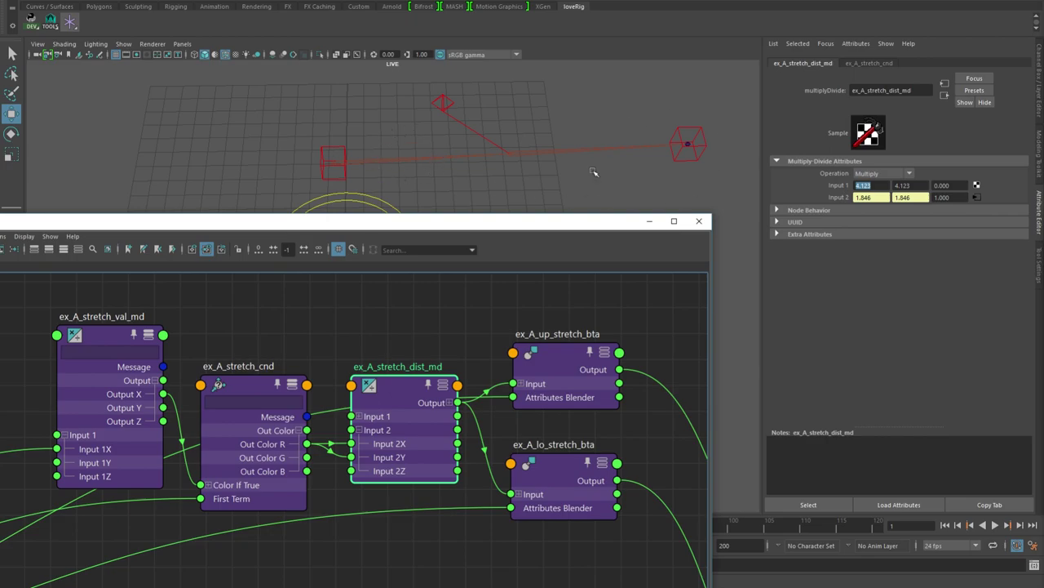
{"action": "left_click_drag", "start_coordinate": [525, 226], "coordinate": [675, 240]}
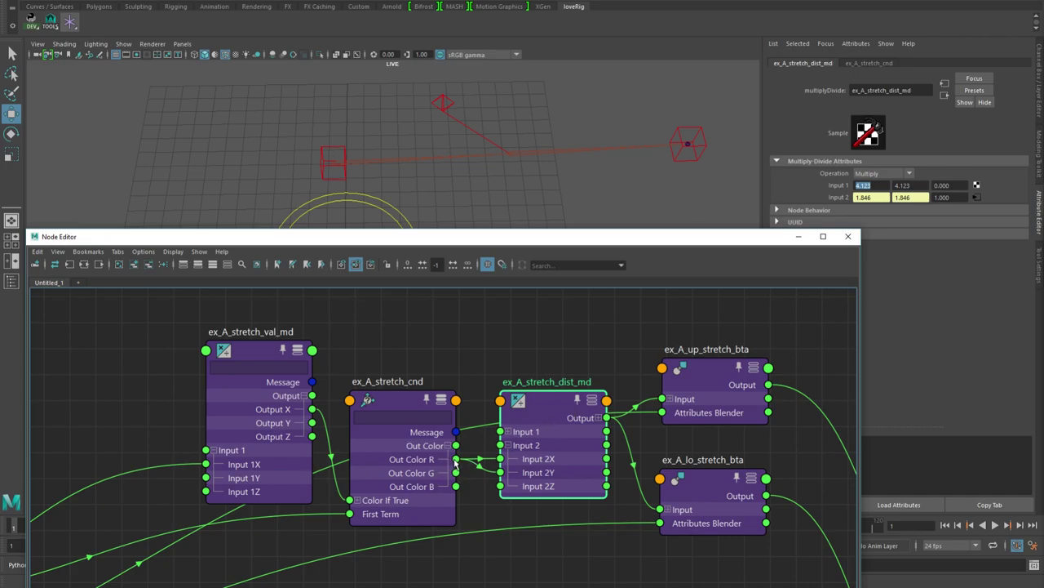
{"action": "left_click", "coordinate": [400, 400]}
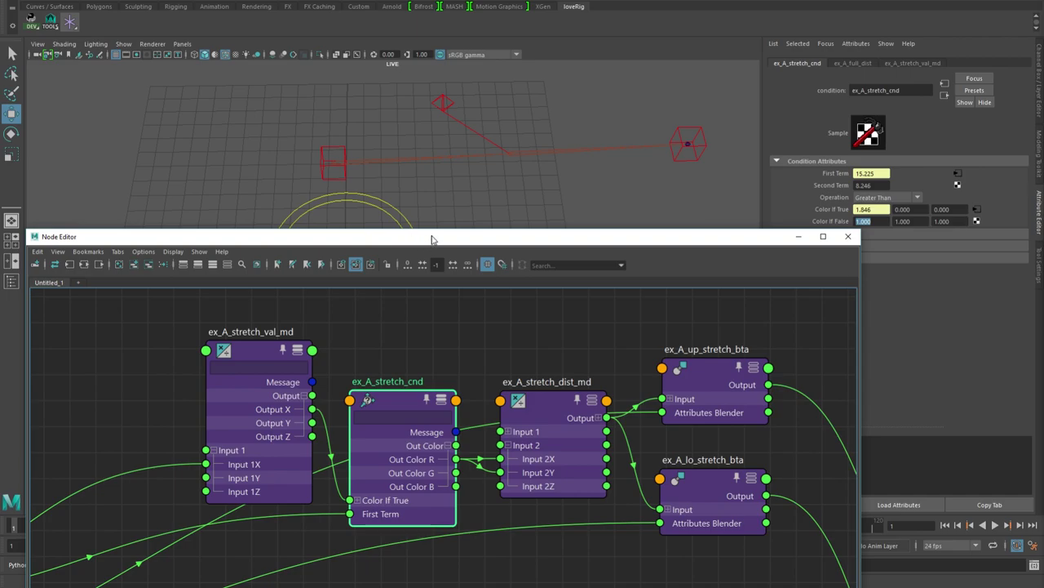
{"action": "middle_click_drag", "start_coordinate": [596, 372], "coordinate": [430, 396], "text": "alt"}
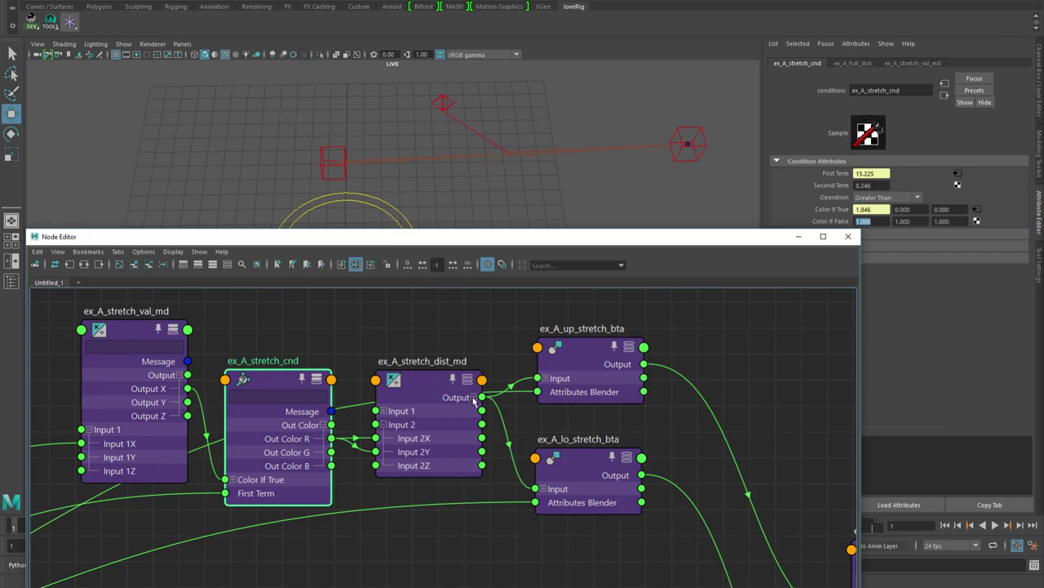
{"action": "left_click", "coordinate": [425, 378]}
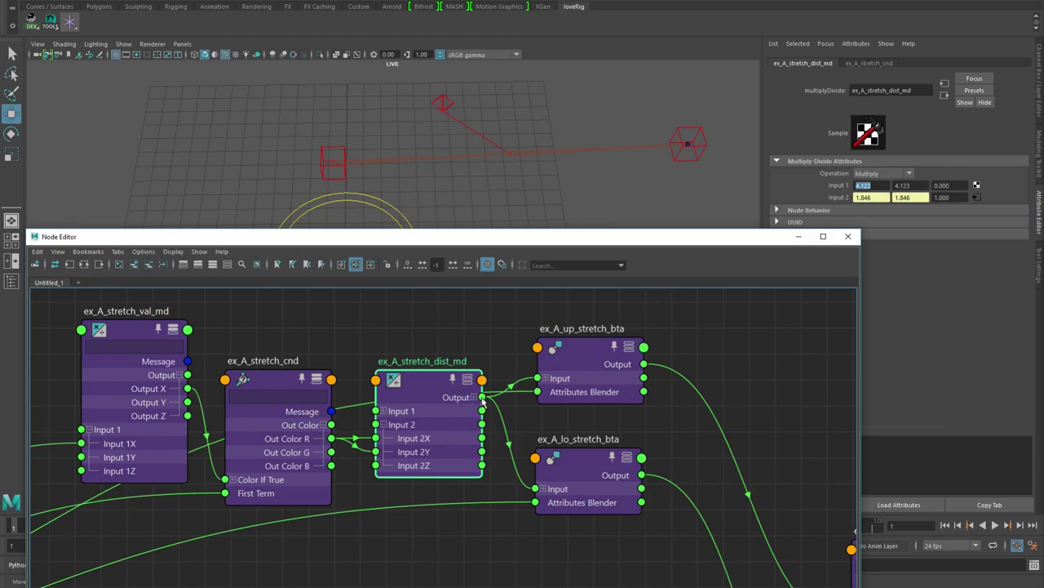
{"action": "mouse_move", "coordinate": [482, 398]}
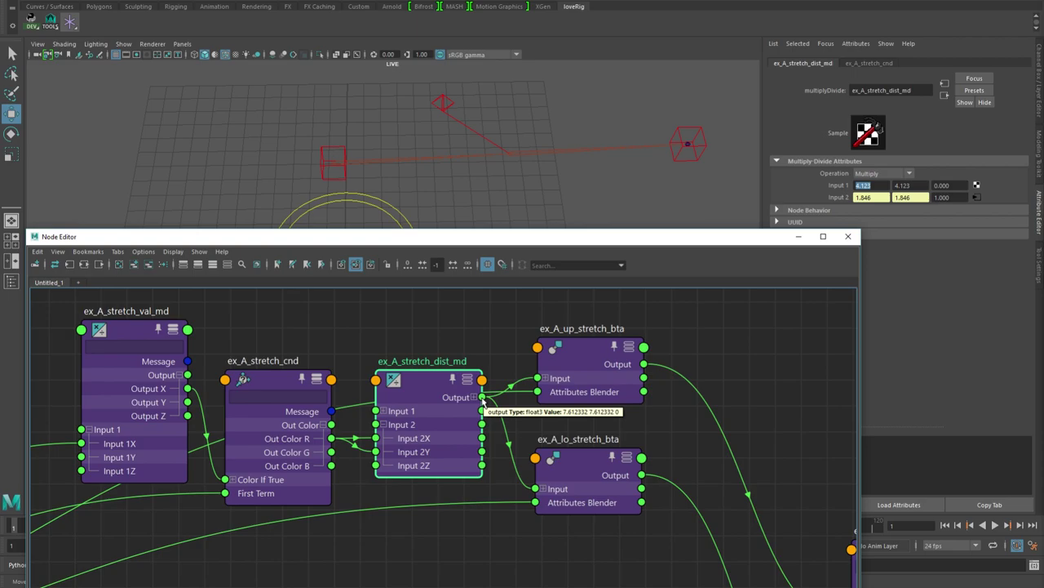
Expand the Input of ex_A_up_stretch_bta, place the node slightly higher, and show its blend input values
{"action": "left_click", "coordinate": [543, 378]}
{"action": "left_click", "coordinate": [600, 347]}
{"action": "left_click_drag", "start_coordinate": [594, 353], "coordinate": [597, 335]}
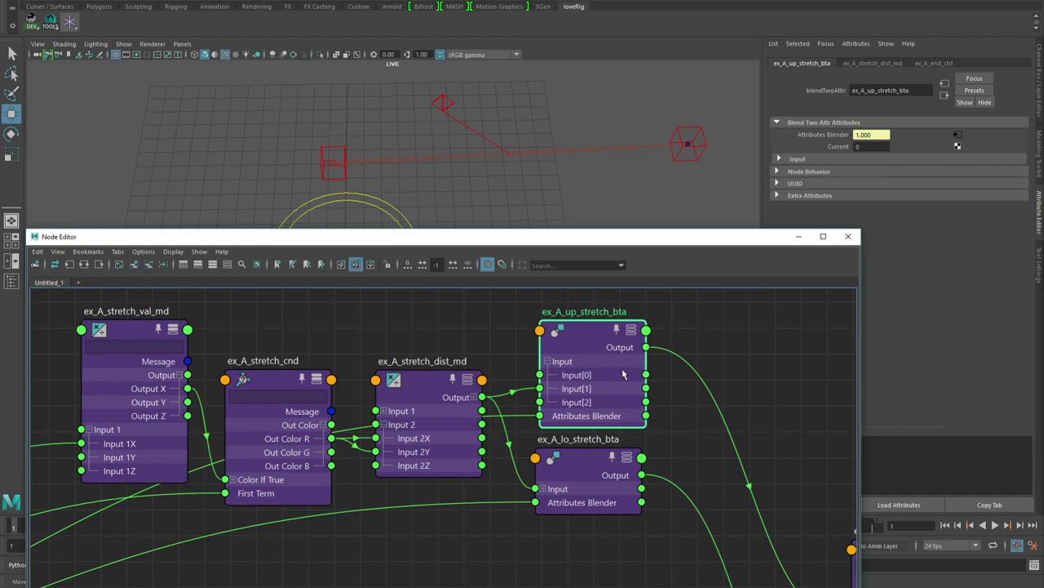
{"action": "left_click", "coordinate": [778, 159]}
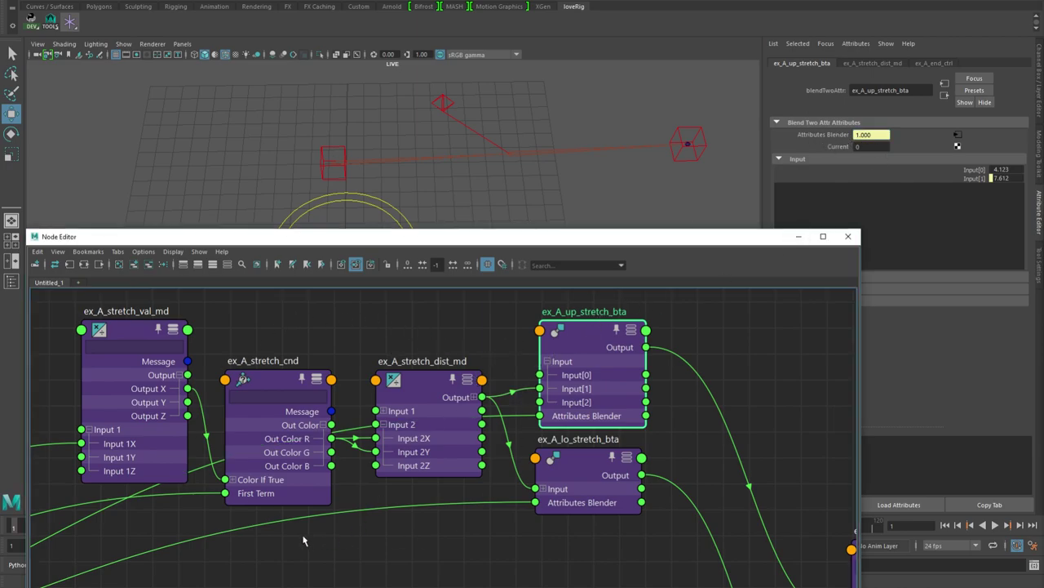
Locate ex_A_end_ctrl in the node graph and expand it to show its connected attributes
{"action": "middle_click_drag", "start_coordinate": [306, 540], "coordinate": [749, 404], "text": "alt"}
{"action": "middle_click_drag", "start_coordinate": [480, 473], "coordinate": [740, 343], "text": "alt"}
{"action": "middle_click_drag", "start_coordinate": [447, 377], "coordinate": [639, 369], "text": "alt"}
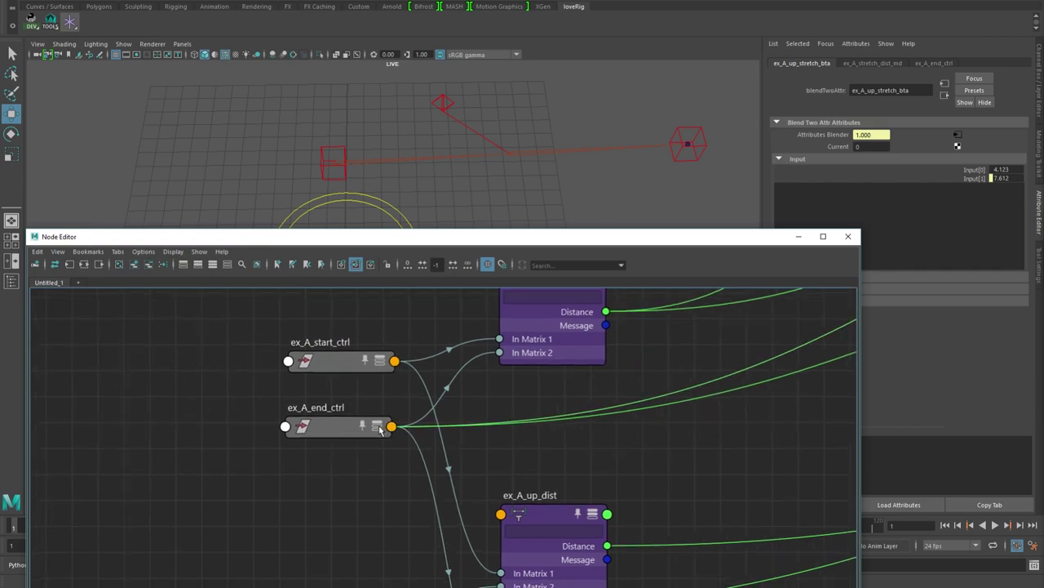
{"action": "left_click", "coordinate": [381, 430]}
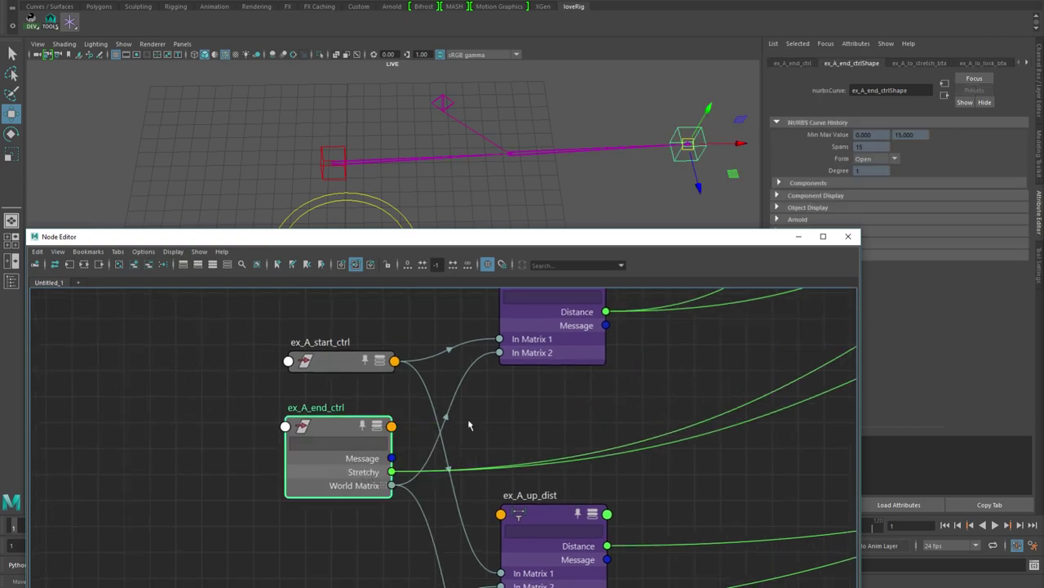
Follow the Stretchy connection of ex_A_end_ctrl to Attributes Blender on ex_A_up_stretch_bta, and display the control's channels
{"action": "scroll", "coordinate": [700, 357], "scroll_direction": "down", "scroll_amount": 1}
{"action": "scroll", "coordinate": [700, 357], "scroll_direction": "down", "scroll_amount": 1}
{"action": "middle_click_drag", "start_coordinate": [744, 356], "coordinate": [449, 413], "text": "alt"}
{"action": "middle_click_drag", "start_coordinate": [815, 342], "coordinate": [458, 436], "text": "alt"}
{"action": "middle_click_drag", "start_coordinate": [685, 428], "coordinate": [536, 497], "text": "alt"}
{"action": "scroll", "coordinate": [537, 497], "scroll_direction": "up", "scroll_amount": 3}
{"action": "middle_click_drag", "start_coordinate": [636, 389], "coordinate": [651, 467], "text": "alt"}
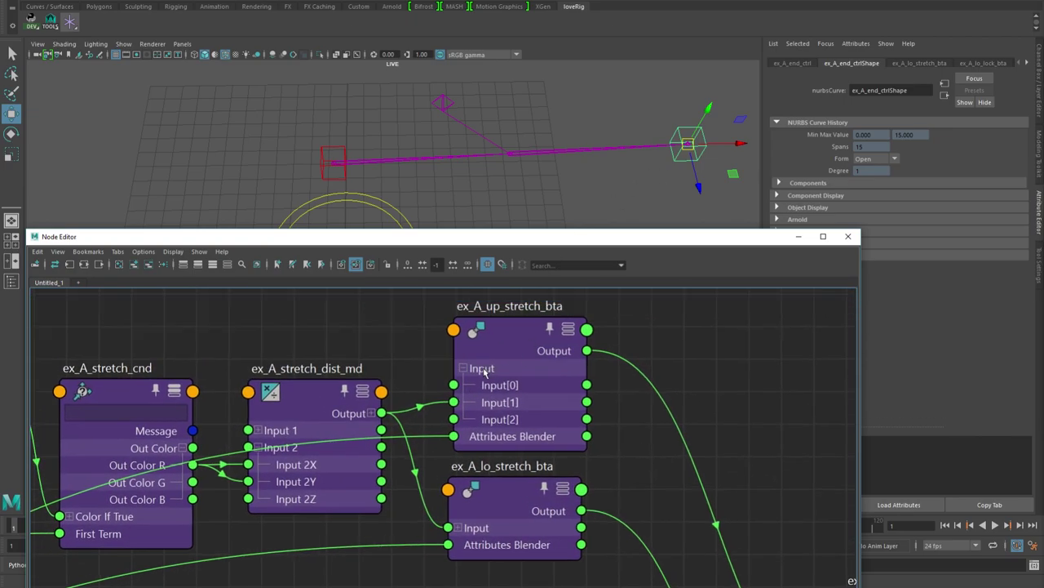
{"action": "left_click", "coordinate": [698, 151]}
{"action": "key", "text": "ctrl+a"}
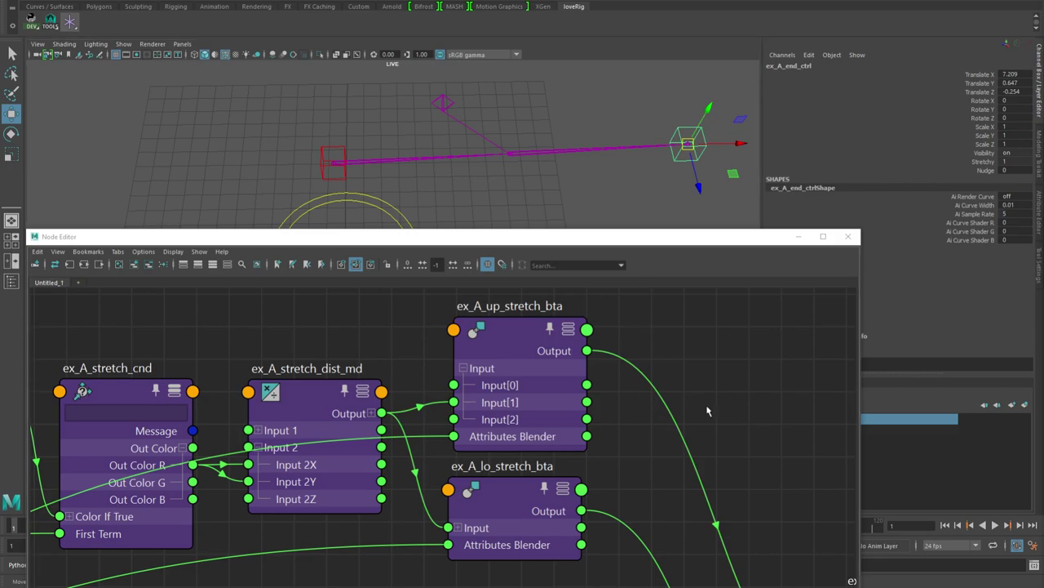
Trace the graph from the stretch blend nodes to the elbow and wrist lock nodes, and back to ex_A_up_dist and ex_A_lo_dist
{"action": "scroll", "coordinate": [633, 383], "scroll_direction": "down", "scroll_amount": 5}
{"action": "middle_click_drag", "start_coordinate": [573, 378], "coordinate": [557, 375], "text": "alt"}
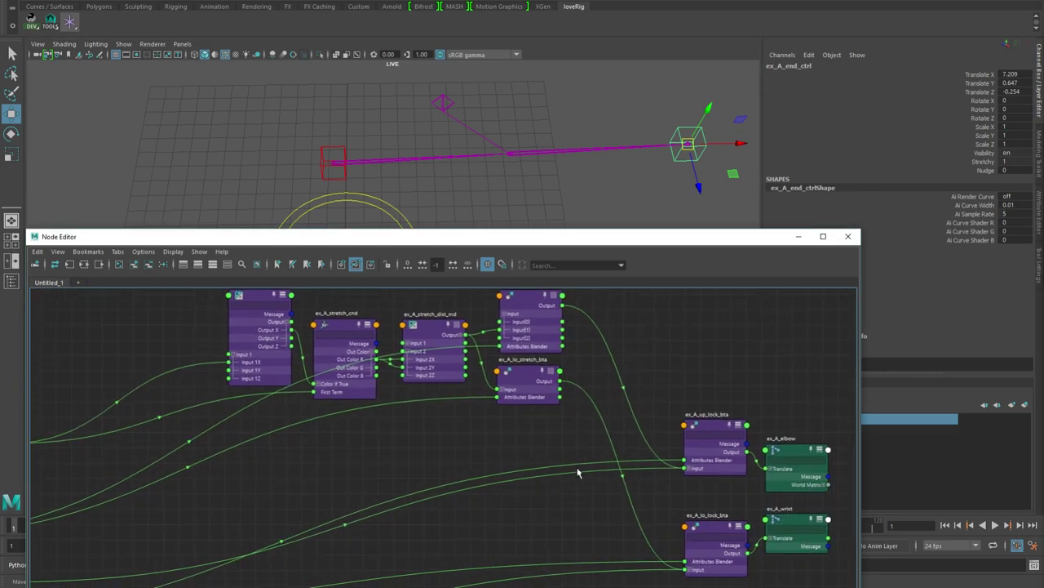
{"action": "middle_click_drag", "start_coordinate": [578, 466], "coordinate": [653, 378], "text": "alt"}
{"action": "scroll", "coordinate": [653, 377], "scroll_direction": "down", "scroll_amount": 2}
{"action": "middle_click_drag", "start_coordinate": [608, 417], "coordinate": [767, 330], "text": "alt"}
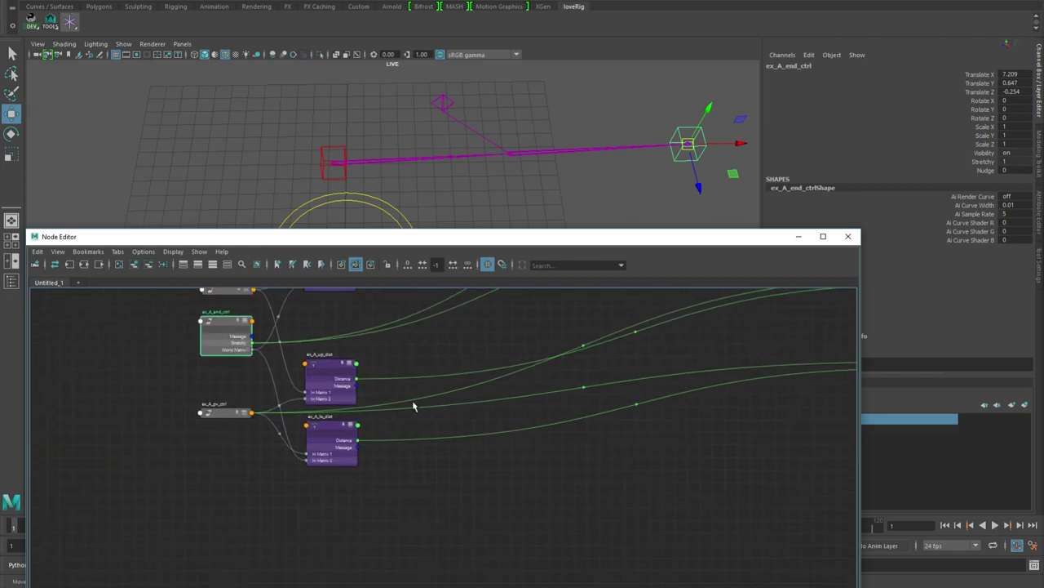
{"action": "middle_click_drag", "start_coordinate": [412, 397], "coordinate": [518, 388], "text": "alt"}
{"action": "scroll", "coordinate": [517, 388], "scroll_direction": "up", "scroll_amount": 2}
{"action": "scroll", "coordinate": [569, 402], "scroll_direction": "up", "scroll_amount": 3}
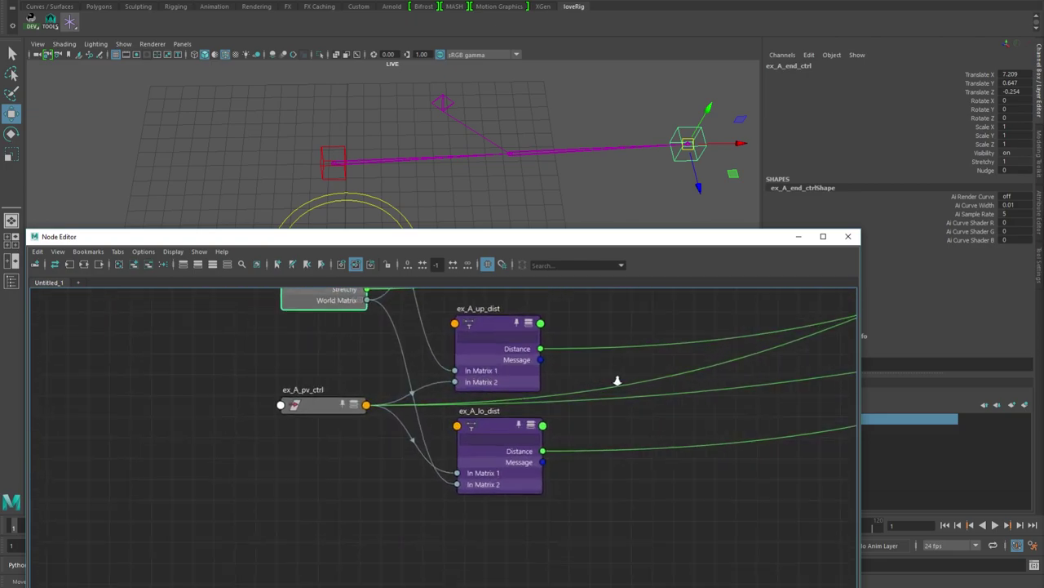
{"action": "left_click", "coordinate": [696, 414]}
{"action": "scroll", "coordinate": [696, 414], "scroll_direction": "down", "scroll_amount": 2}
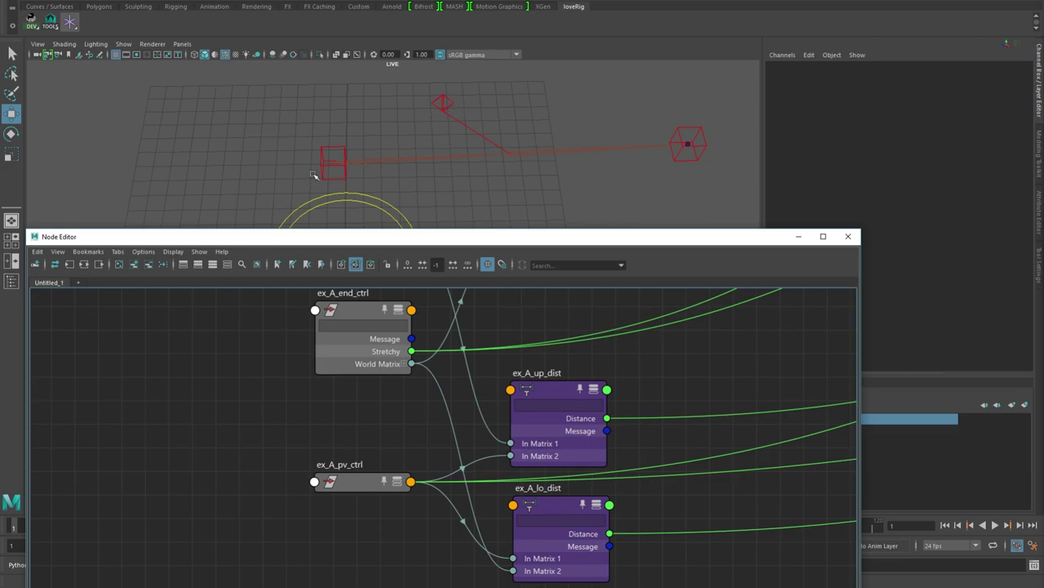
Follow the connection from ex_A_up_dist to ex_A_up_lock_bta and examine the lock node's inputs and Attributes Blender
{"action": "scroll", "coordinate": [694, 375], "scroll_direction": "down", "scroll_amount": 3}
{"action": "middle_click_drag", "start_coordinate": [690, 375], "coordinate": [408, 364], "text": "alt"}
{"action": "middle_click_drag", "start_coordinate": [380, 399], "coordinate": [592, 470], "text": "alt"}
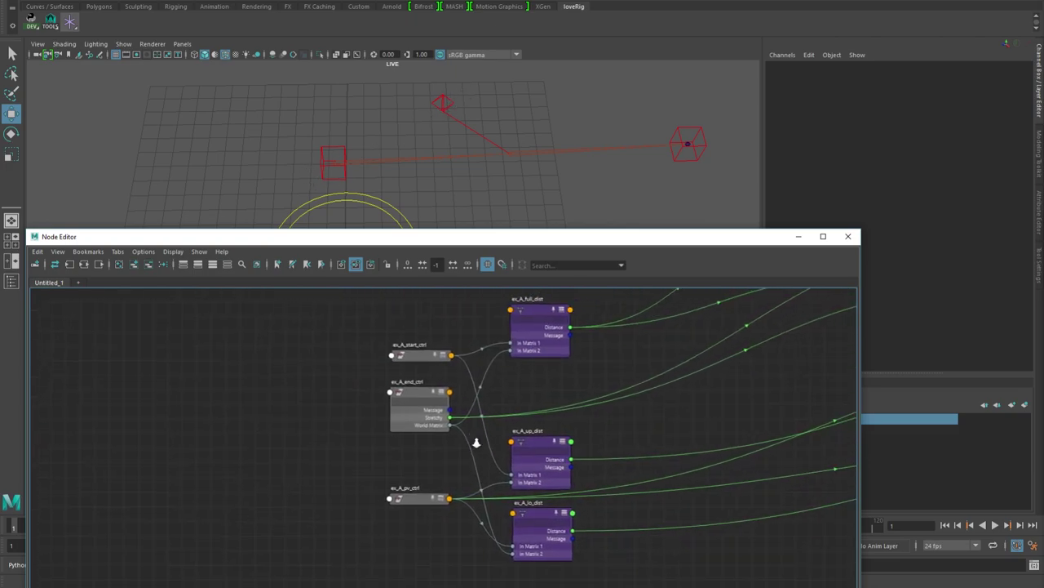
{"action": "scroll", "coordinate": [493, 440], "scroll_direction": "up", "scroll_amount": 2}
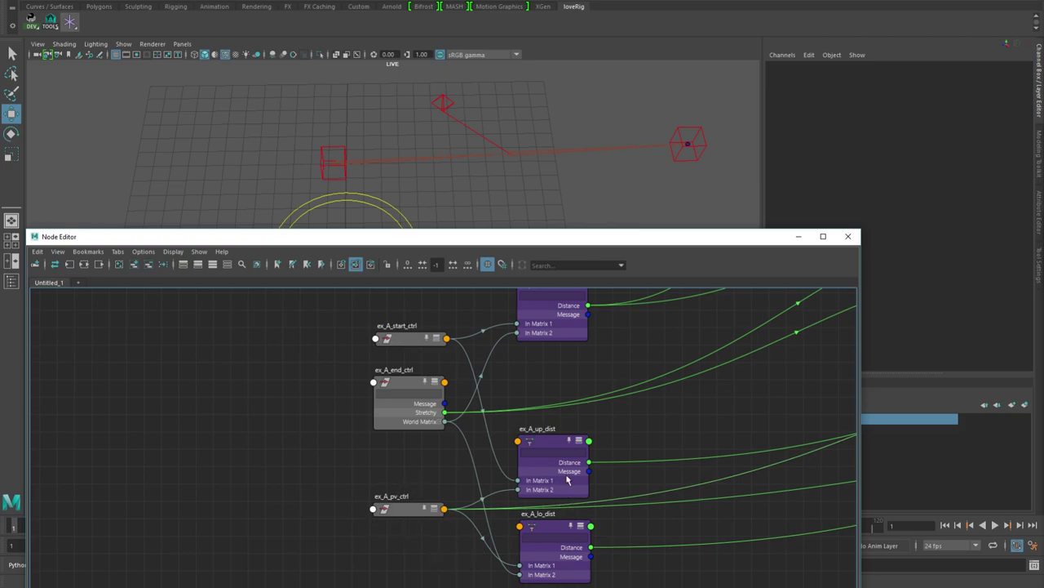
{"action": "left_click", "coordinate": [553, 445]}
{"action": "middle_click_drag", "start_coordinate": [721, 432], "coordinate": [396, 382], "text": "alt"}
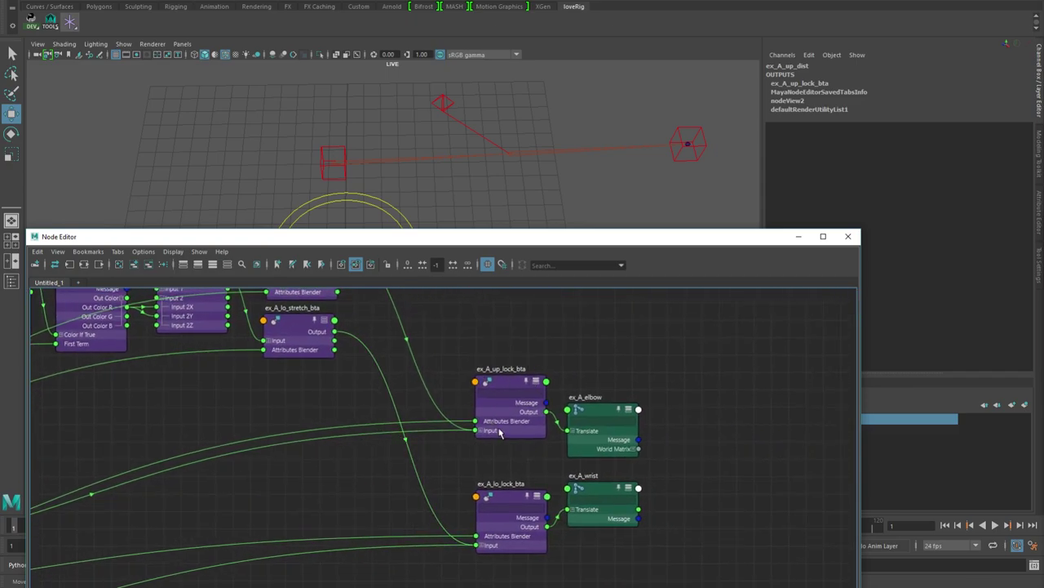
{"action": "middle_click_drag", "start_coordinate": [473, 464], "coordinate": [523, 535], "text": "alt"}
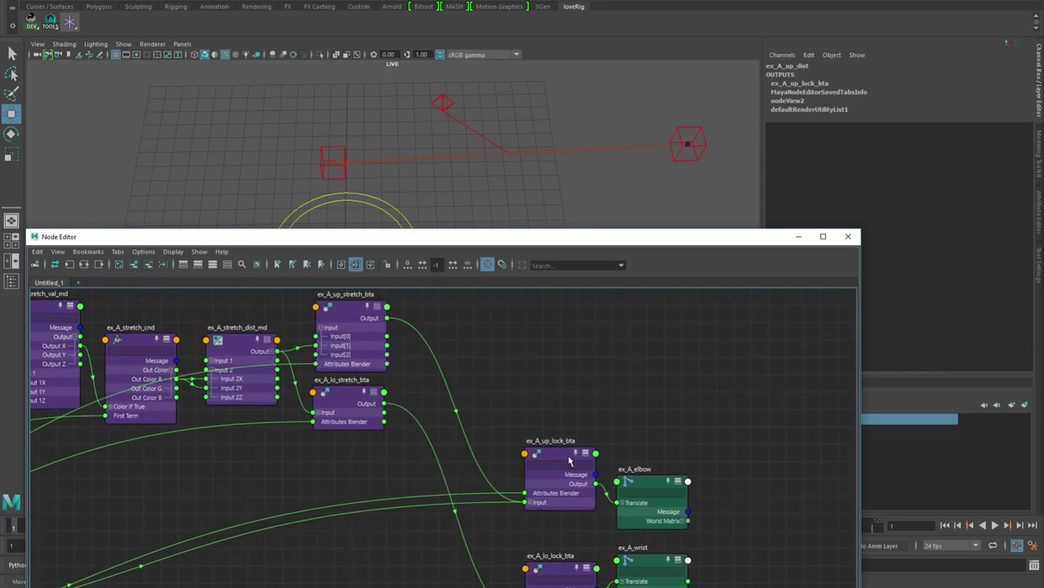
{"action": "left_click", "coordinate": [566, 456]}
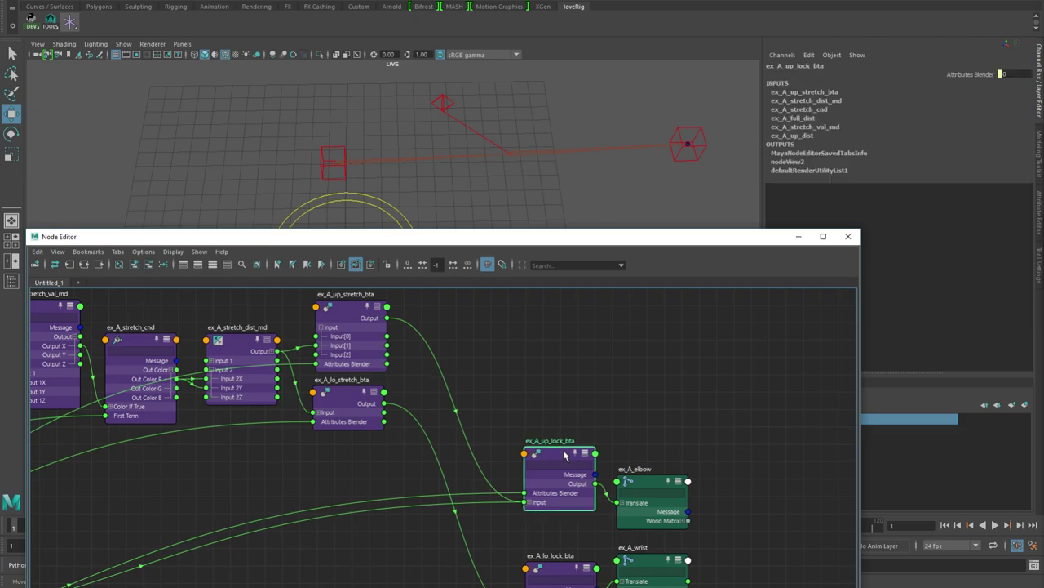
Select ex_A_pv_ctrl, expand the inputs of ex_A_up_lock_bta, and trace the lock connections between the pole vector control, distance nodes and joints
{"action": "left_click", "coordinate": [445, 102]}
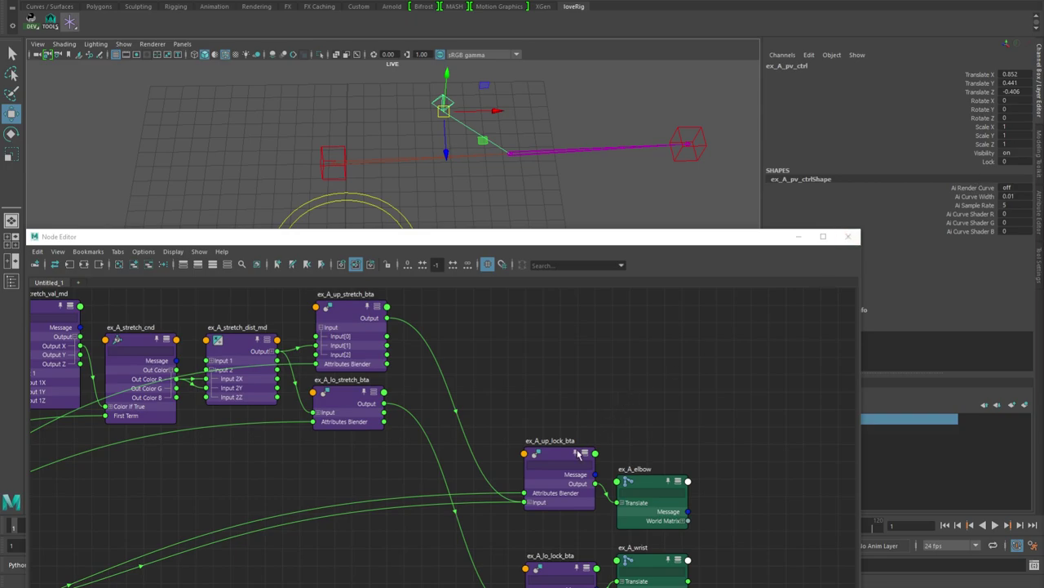
{"action": "left_click", "coordinate": [529, 502]}
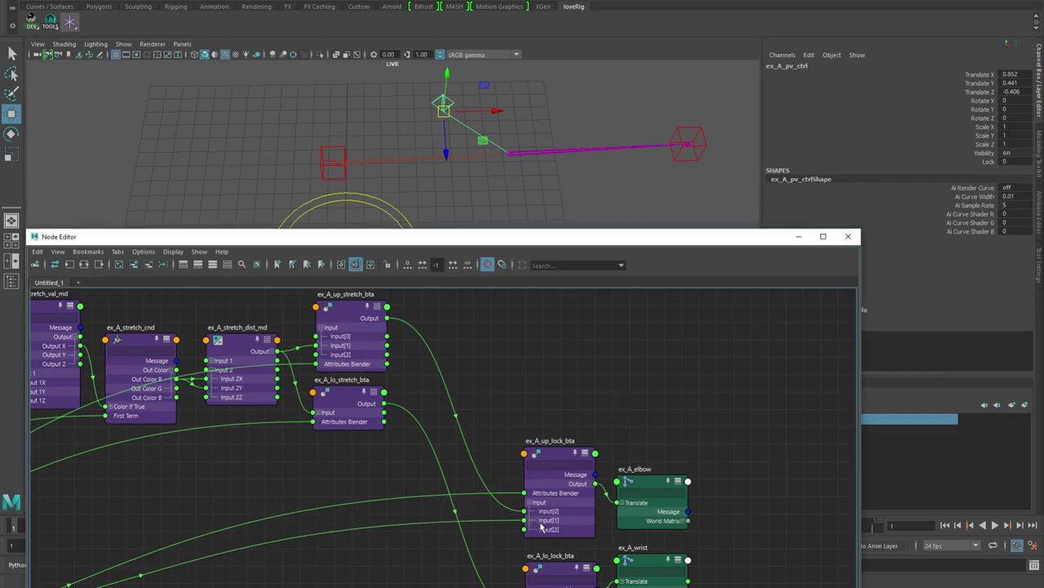
{"action": "middle_click_drag", "start_coordinate": [380, 568], "coordinate": [645, 354], "text": "alt"}
{"action": "middle_click_drag", "start_coordinate": [289, 434], "coordinate": [620, 408], "text": "alt"}
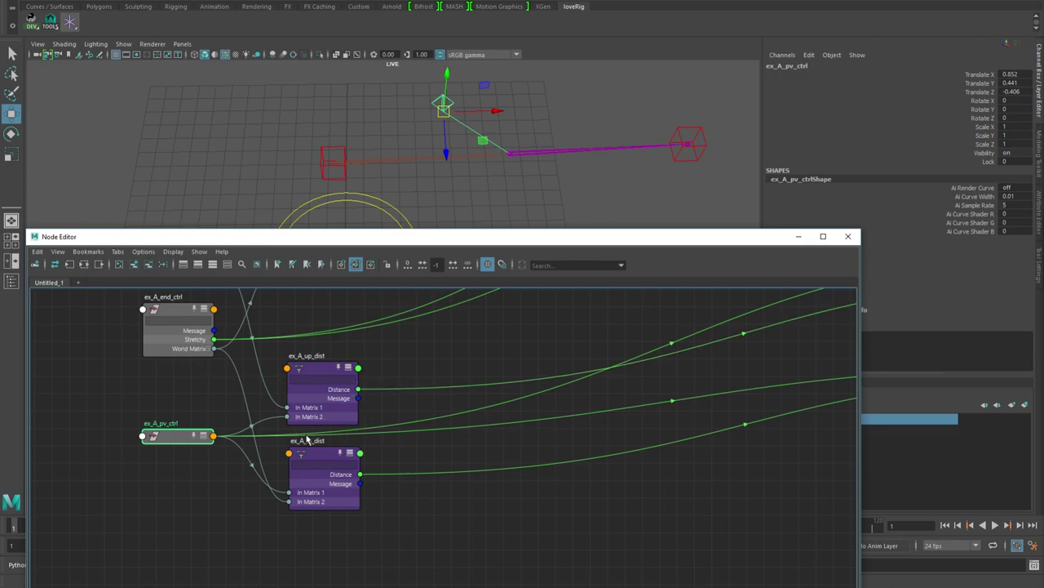
{"action": "middle_click_drag", "start_coordinate": [716, 359], "coordinate": [106, 441], "text": "alt"}
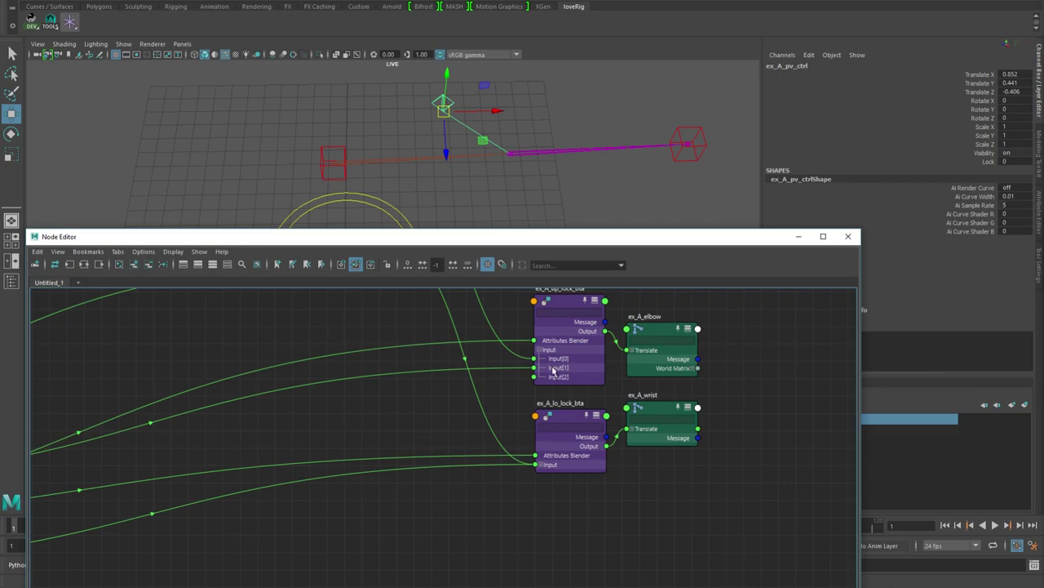
{"action": "middle_click_drag", "start_coordinate": [610, 369], "coordinate": [561, 412], "text": "alt"}
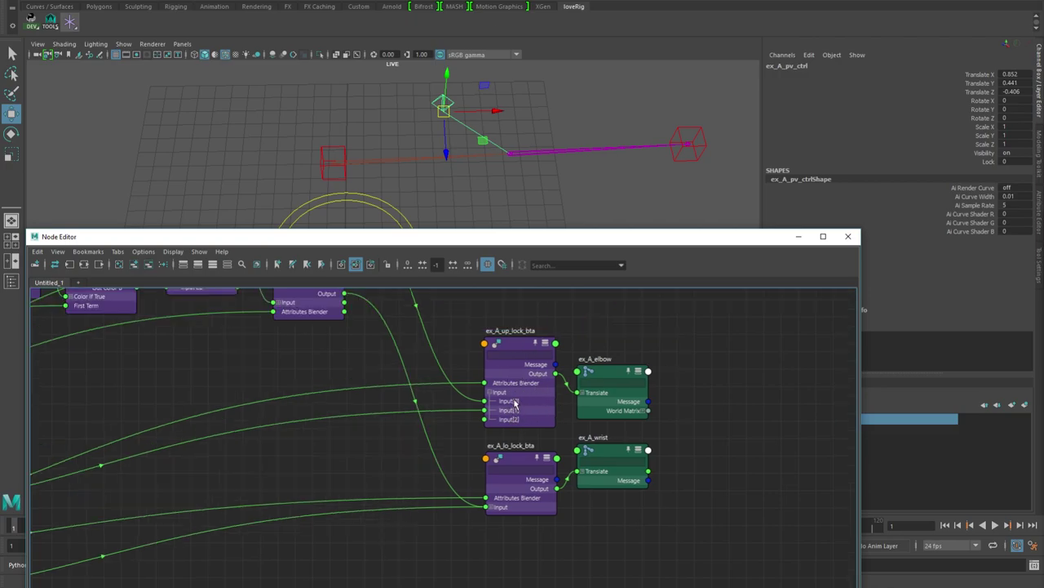
{"action": "left_click_drag", "start_coordinate": [577, 392], "coordinate": [577, 394]}
{"action": "scroll", "coordinate": [384, 421], "scroll_direction": "down", "scroll_amount": 3}
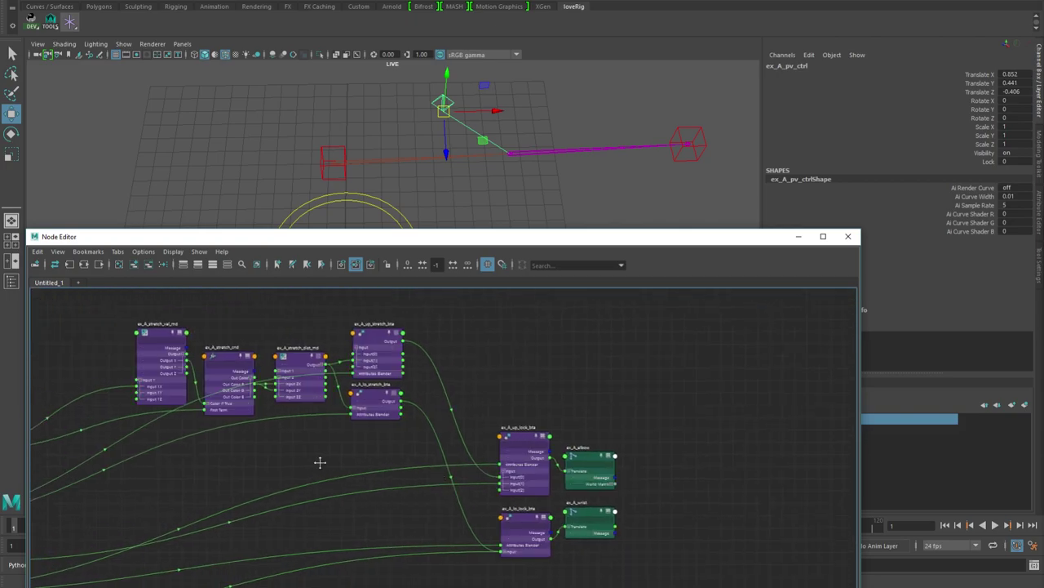
{"action": "middle_click_drag", "start_coordinate": [315, 463], "coordinate": [585, 420], "text": "alt"}
{"action": "right_click_drag", "start_coordinate": [604, 418], "coordinate": [452, 451], "text": "alt"}
{"action": "middle_click_drag", "start_coordinate": [461, 449], "coordinate": [446, 452], "text": "alt"}
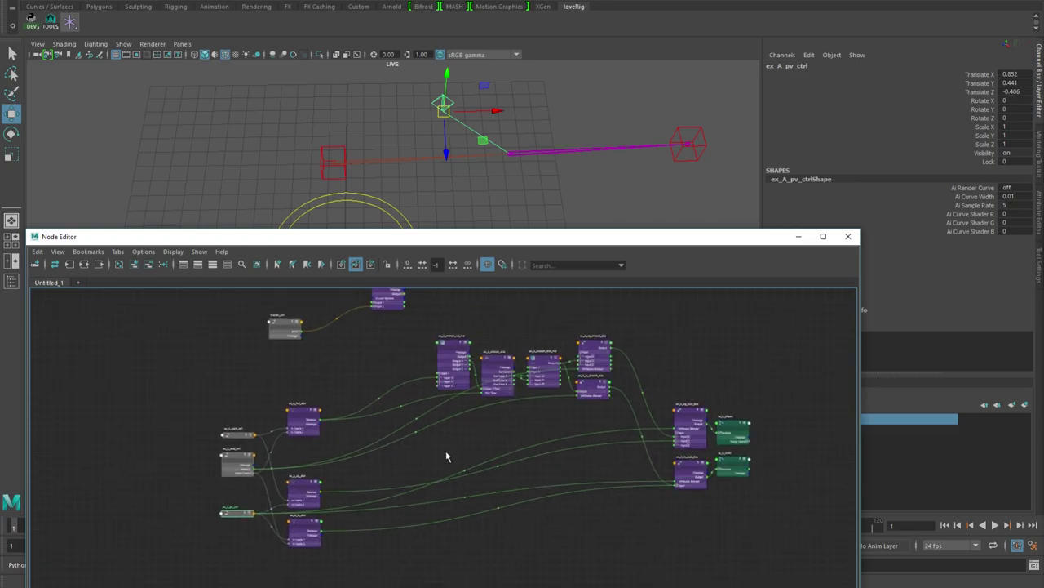
Test-scale master_ctrl up uniformly with the whole arm in view, and undo the scaling
{"action": "left_click_drag", "start_coordinate": [433, 236], "coordinate": [1043, 204]}
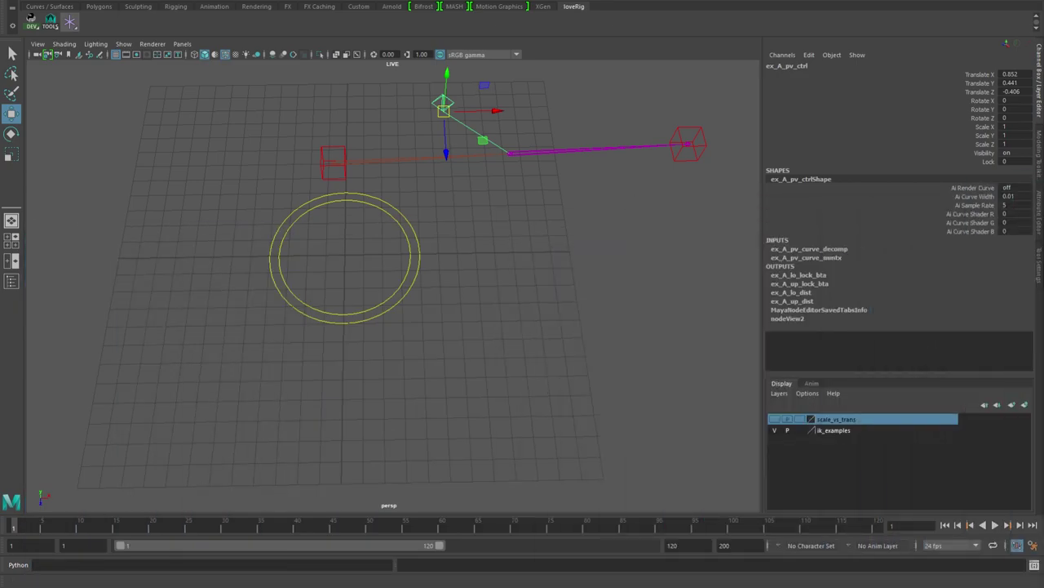
{"action": "left_click_drag", "start_coordinate": [606, 236], "coordinate": [373, 387], "text": "alt"}
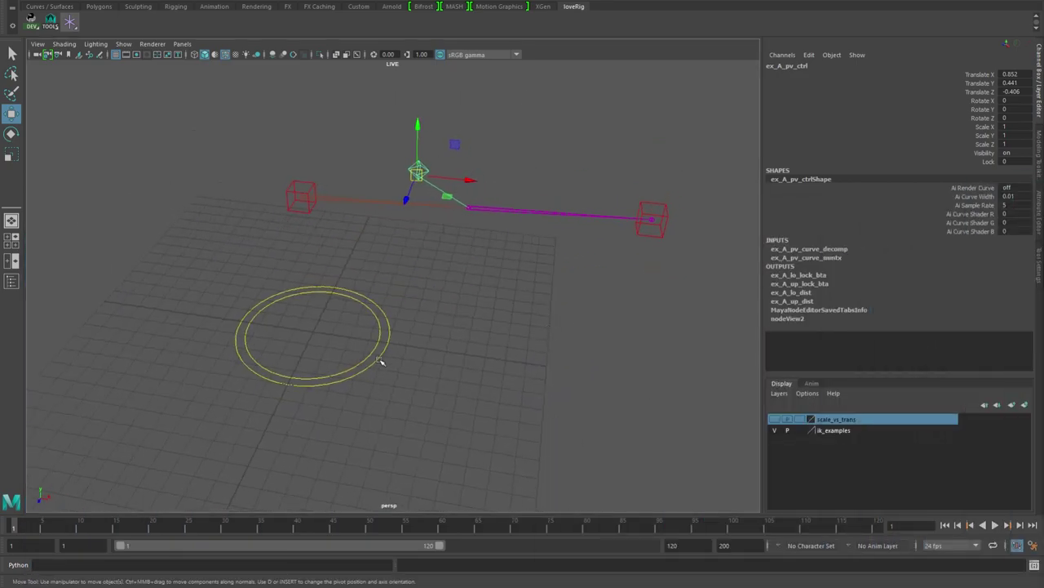
{"action": "left_click", "coordinate": [381, 362]}
{"action": "key", "text": "r"}
{"action": "middle_click_drag", "start_coordinate": [415, 400], "coordinate": [502, 344]}
{"action": "key", "text": "ctrl+z"}
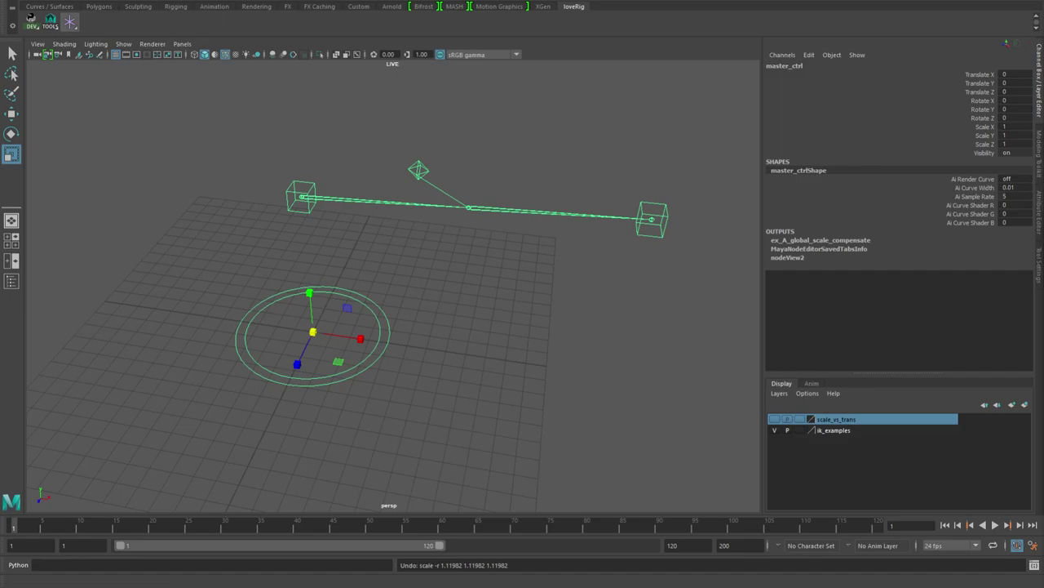
Bring back the node graph and expand Input 1, Input 2 and Output on ex_A_global_scale_compensate beside master_ctrl
{"action": "left_click_drag", "start_coordinate": [1043, 8], "coordinate": [459, 45]}
{"action": "right_click_drag", "start_coordinate": [398, 248], "coordinate": [455, 132], "text": "alt"}
{"action": "middle_click_drag", "start_coordinate": [455, 131], "coordinate": [633, 328], "text": "alt"}
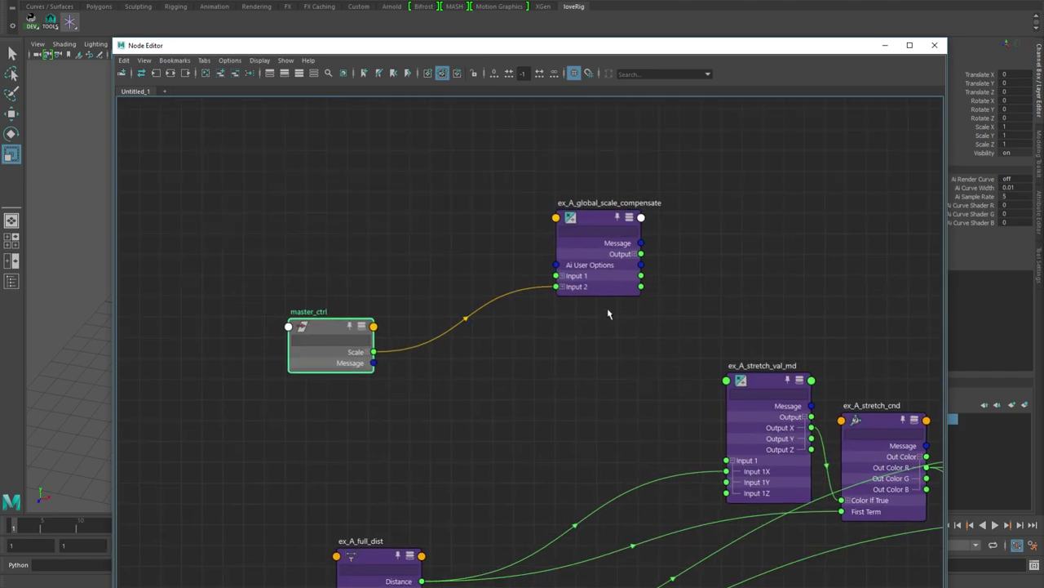
{"action": "left_click", "coordinate": [562, 287]}
{"action": "left_click", "coordinate": [562, 276]}
{"action": "left_click", "coordinate": [637, 254]}
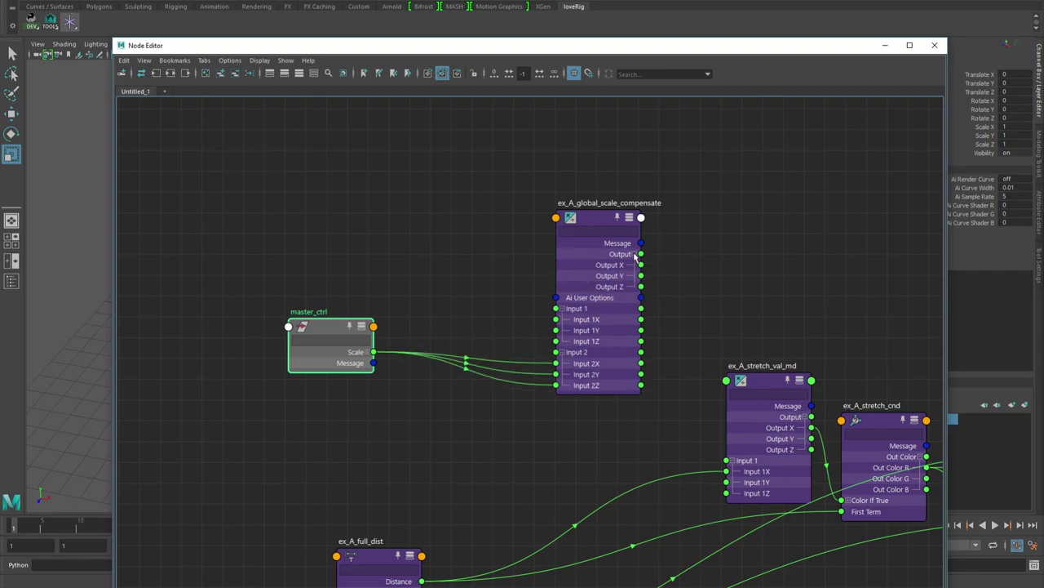
Connect the Distance of ex_A_full_dist, ex_A_up_dist and ex_A_lo_dist to Input 1X, 1Y and 1Z of ex_A_global_scale_compensate
{"action": "scroll", "coordinate": [785, 279], "scroll_direction": "down", "scroll_amount": 3}
{"action": "middle_click_drag", "start_coordinate": [839, 277], "coordinate": [707, 189], "text": "alt"}
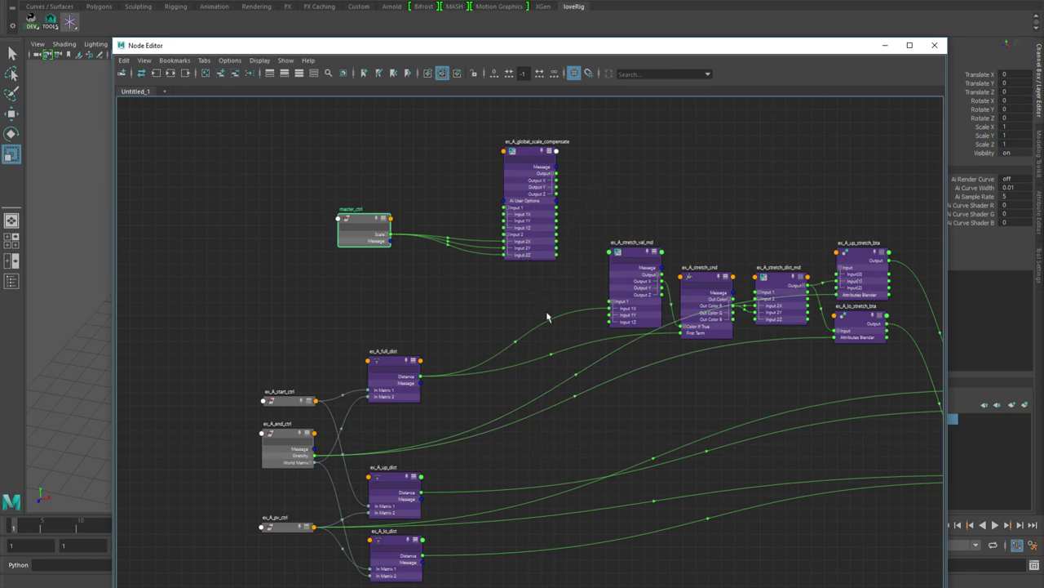
{"action": "middle_click_drag", "start_coordinate": [562, 342], "coordinate": [520, 317], "text": "alt"}
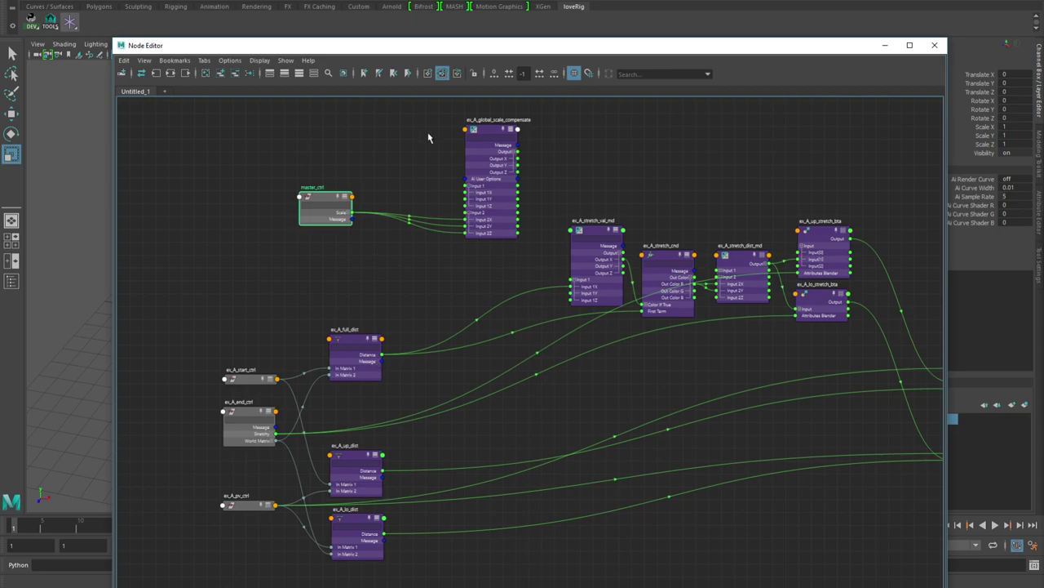
{"action": "left_click_drag", "start_coordinate": [434, 46], "coordinate": [727, 314]}
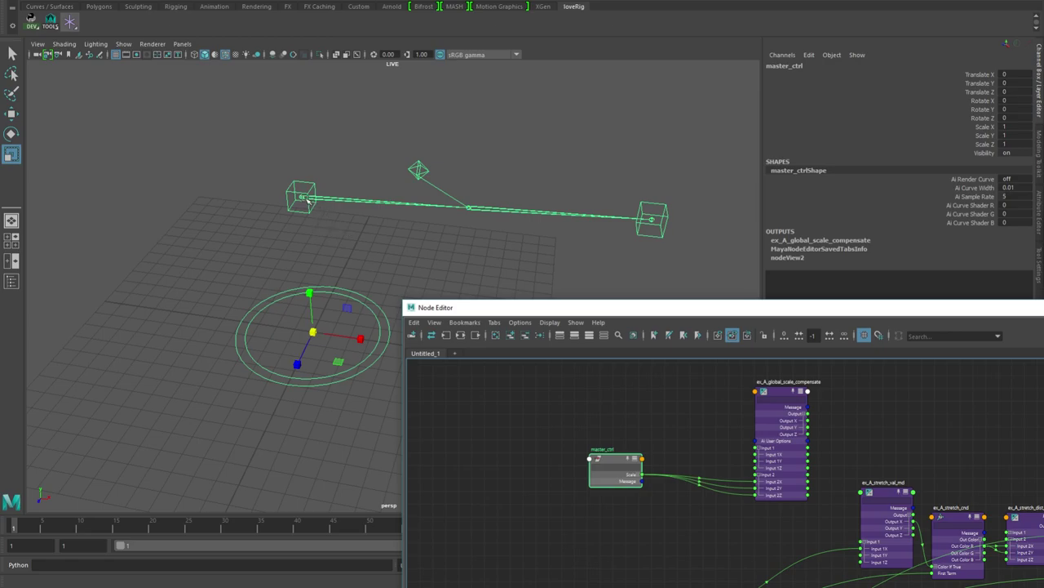
{"action": "left_click_drag", "start_coordinate": [777, 309], "coordinate": [415, 85]}
{"action": "left_click", "coordinate": [424, 158]}
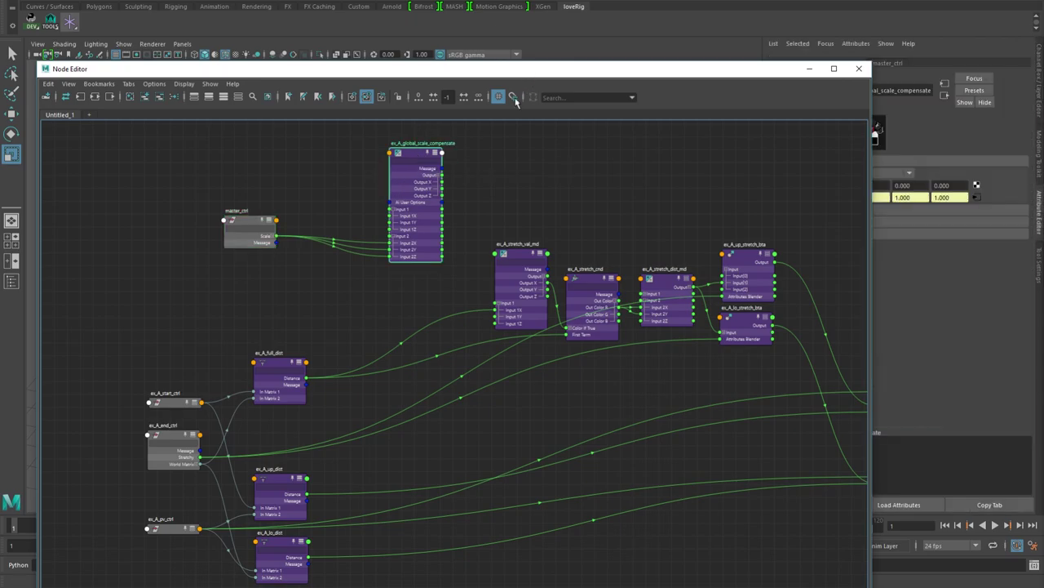
{"action": "left_click_drag", "start_coordinate": [307, 380], "coordinate": [395, 217]}
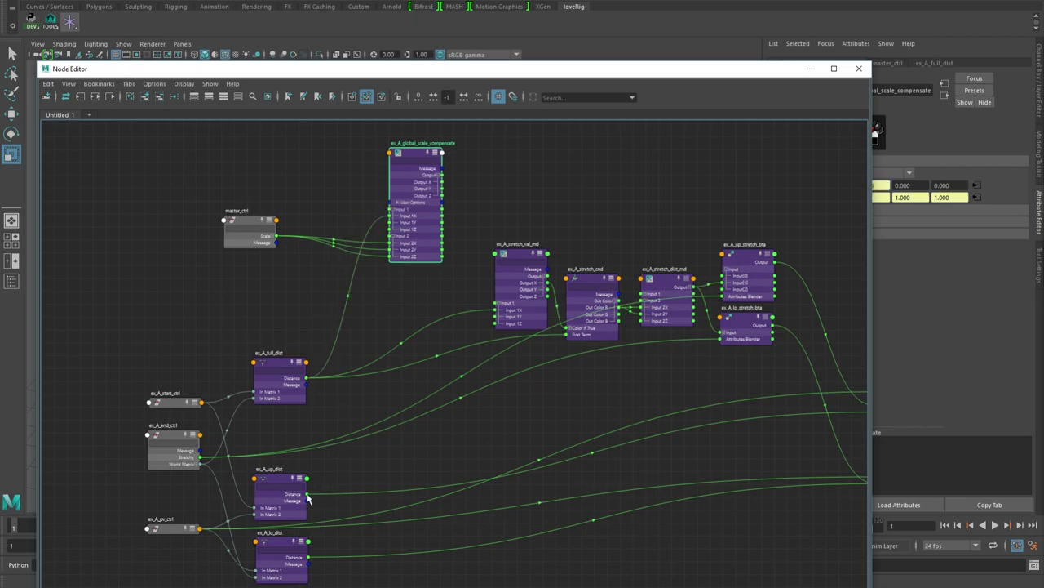
{"action": "left_click_drag", "start_coordinate": [308, 495], "coordinate": [393, 222]}
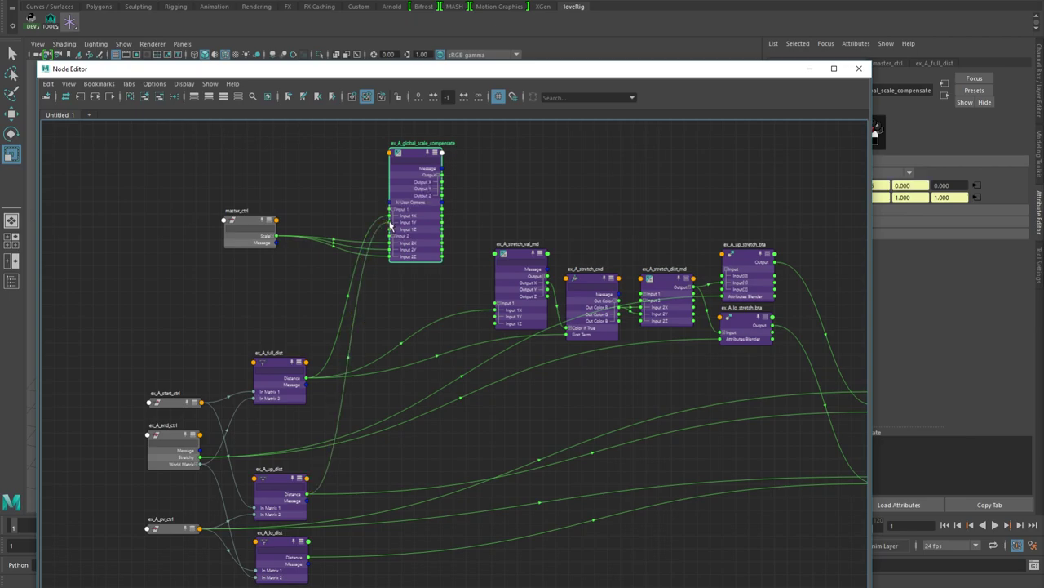
{"action": "left_click_drag", "start_coordinate": [308, 557], "coordinate": [395, 228]}
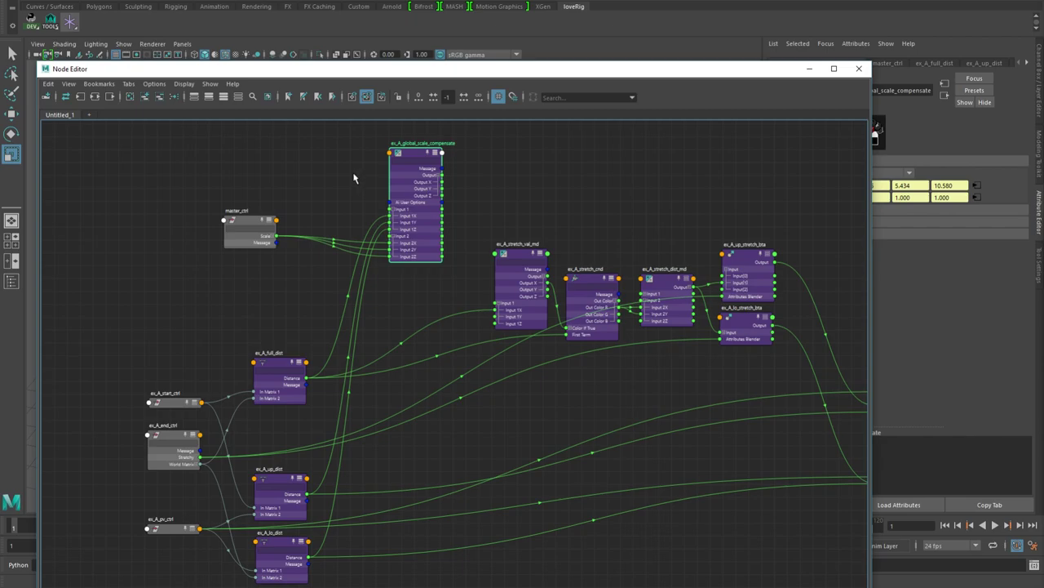
Expand master_ctrl's Scale connections into Input 2 and examine the Divide operation and inputs of ex_A_global_scale_compensate
{"action": "left_click", "coordinate": [244, 224]}
{"action": "left_click_drag", "start_coordinate": [372, 70], "coordinate": [416, 109]}
{"action": "left_click", "coordinate": [313, 276]}
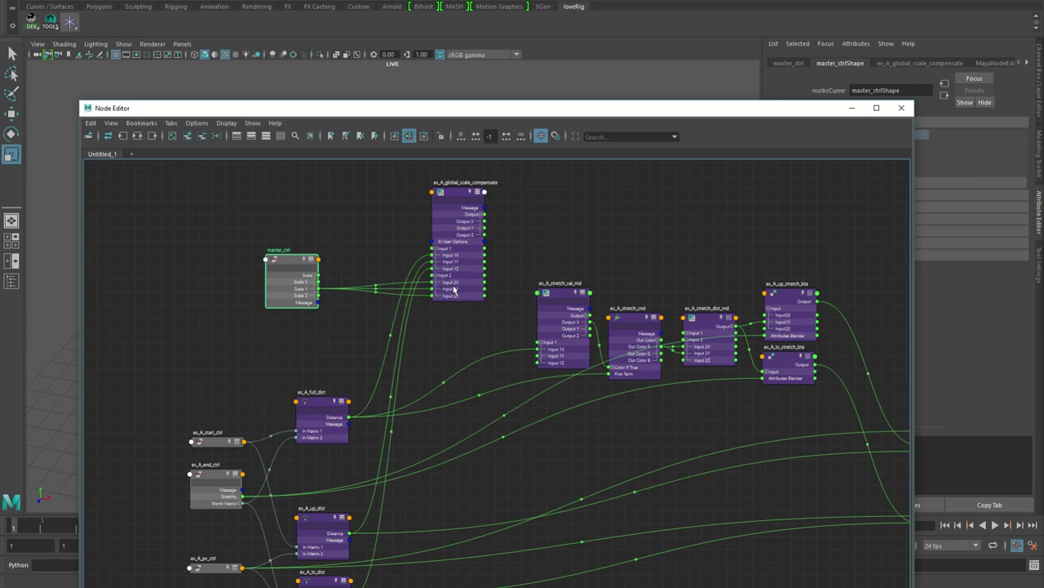
{"action": "left_click_drag", "start_coordinate": [596, 115], "coordinate": [437, 88]}
{"action": "left_click", "coordinate": [308, 166]}
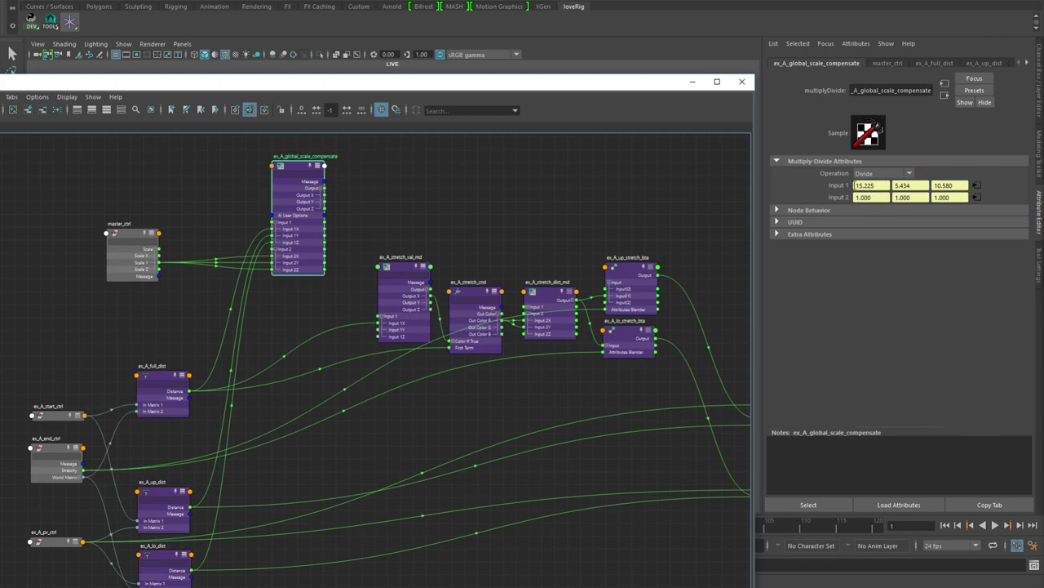
{"action": "left_click_drag", "start_coordinate": [536, 85], "coordinate": [584, 279]}
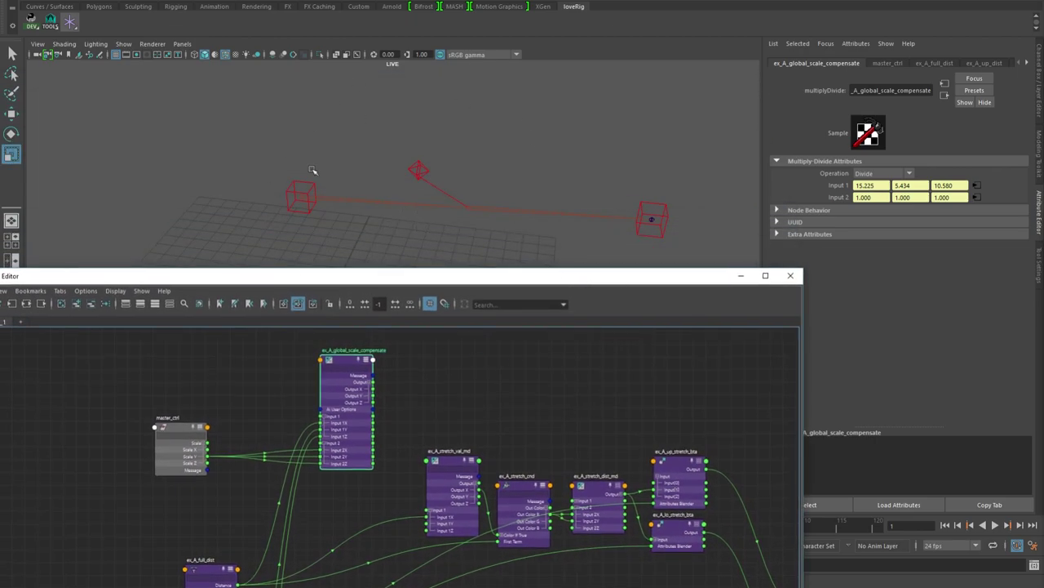
Connect Output X of ex_A_global_scale_compensate to Input 1X of ex_A_stretch_val_md and First Term of ex_A_stretch_cnd
{"action": "left_click_drag", "start_coordinate": [493, 271], "coordinate": [488, 63]}
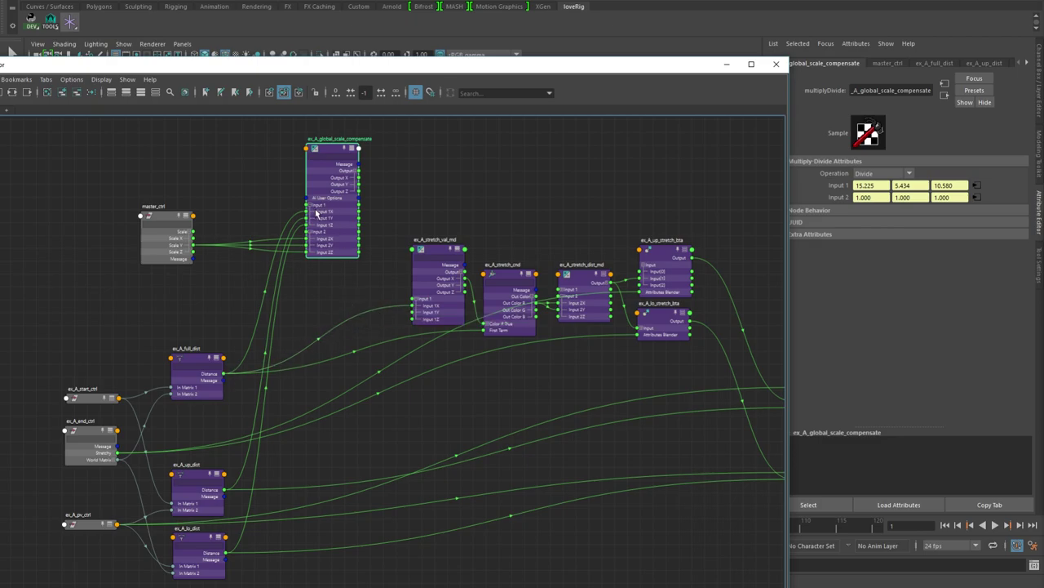
{"action": "left_click_drag", "start_coordinate": [358, 177], "coordinate": [413, 307]}
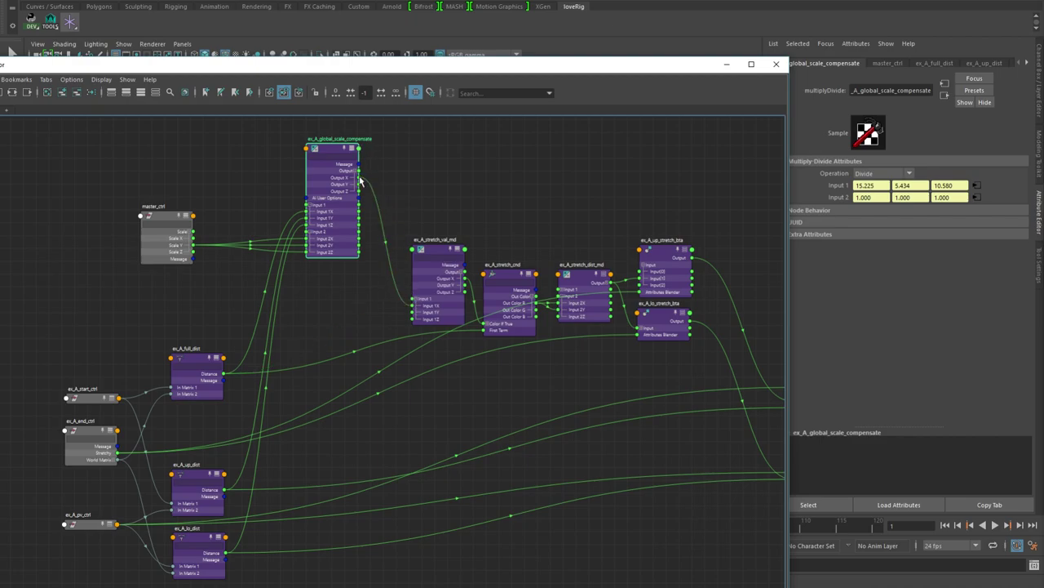
{"action": "left_click_drag", "start_coordinate": [367, 179], "coordinate": [486, 331]}
Connect Output Y of ex_A_global_scale_compensate to Input[1] of ex_A_up_lock_bta, and Output Z to Input[1] of ex_A_lo_lock_bta
{"action": "middle_click_drag", "start_coordinate": [507, 412], "coordinate": [133, 350], "text": "alt"}
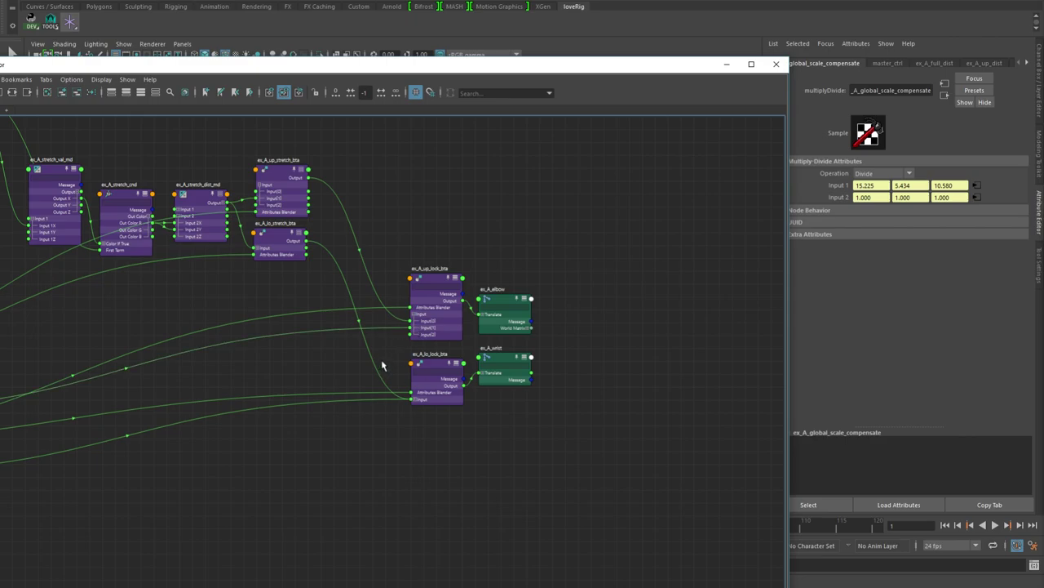
{"action": "scroll", "coordinate": [382, 365], "scroll_direction": "down", "scroll_amount": 2}
{"action": "middle_click_drag", "start_coordinate": [396, 354], "coordinate": [450, 367], "text": "alt"}
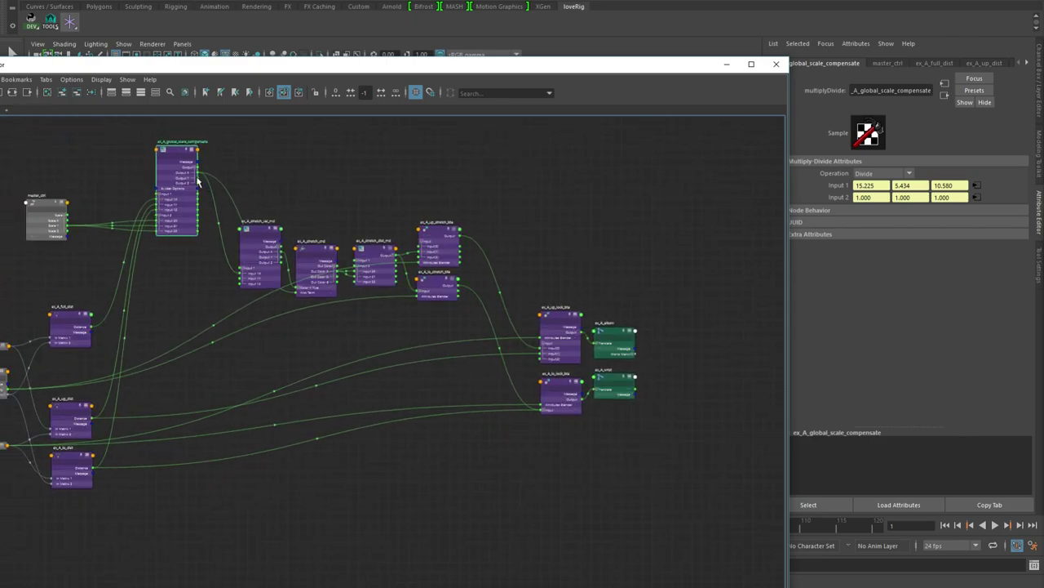
{"action": "left_click_drag", "start_coordinate": [196, 174], "coordinate": [544, 354]}
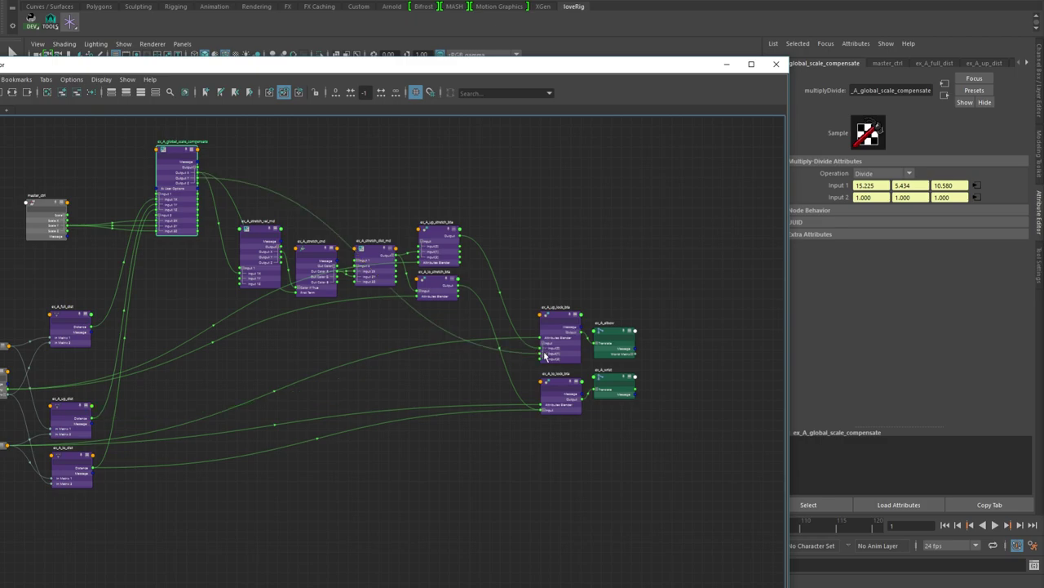
{"action": "left_click_drag", "start_coordinate": [197, 181], "coordinate": [544, 420]}
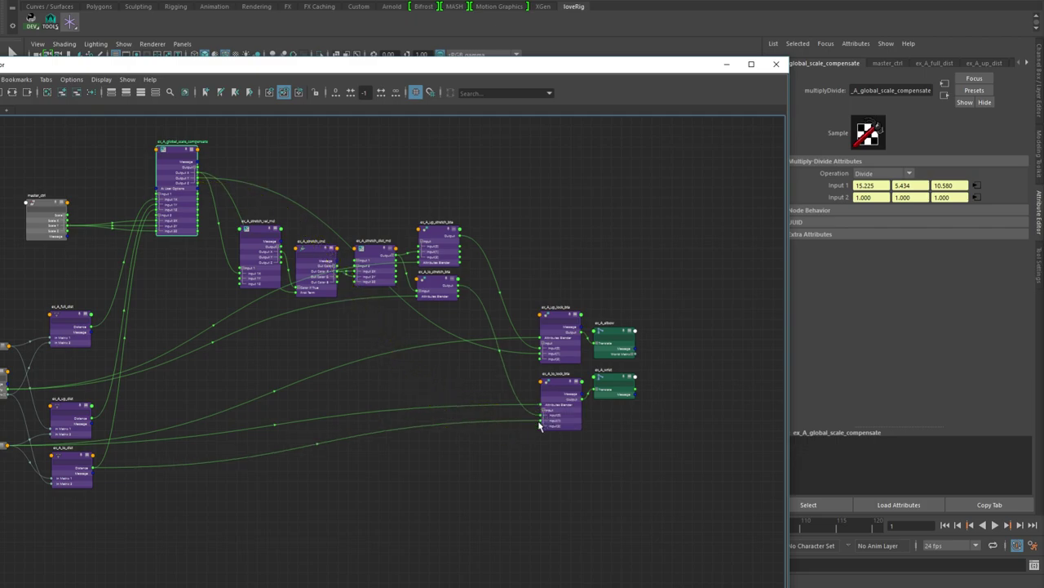
{"action": "left_click_drag", "start_coordinate": [198, 186], "coordinate": [543, 419]}
Try scaling master_ctrl uniformly with the compensated distances connected, and undo the scaling
{"action": "middle_click_drag", "start_coordinate": [388, 388], "coordinate": [486, 390], "text": "alt"}
{"action": "left_click_drag", "start_coordinate": [485, 63], "coordinate": [1043, 18]}
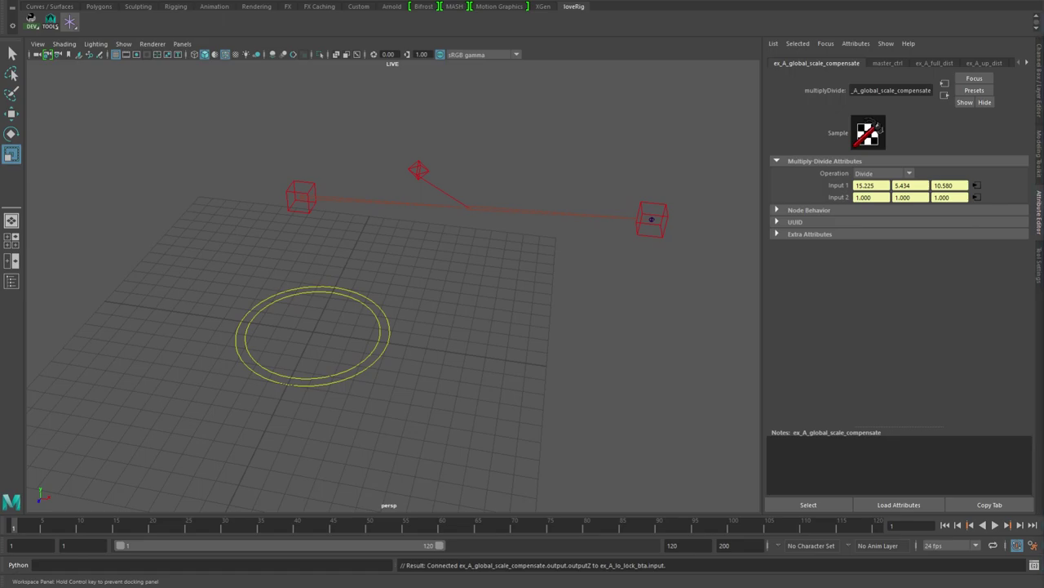
{"action": "left_click", "coordinate": [392, 346]}
{"action": "middle_click_drag", "start_coordinate": [446, 381], "coordinate": [444, 346]}
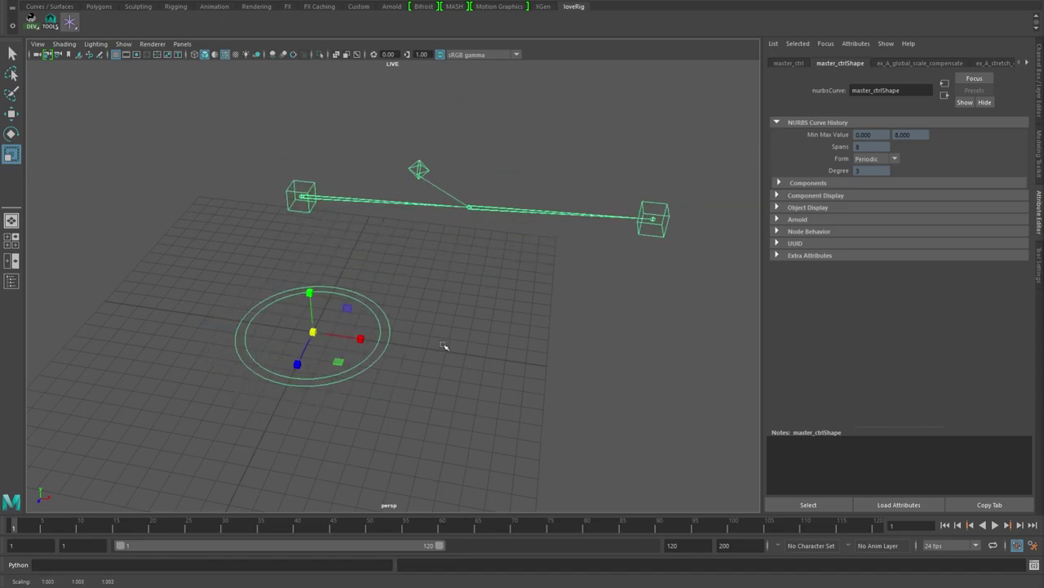
{"action": "key", "text": "ctrl+z"}
Display the channels of master_ctrl and of the inner ring control master_offset_ctrl to compare them
{"action": "mouse_move", "coordinate": [410, 340]}
{"action": "left_mouse_down", "text": "alt"}
{"action": "mouse_move", "coordinate": [431, 338]}
{"action": "mouse_move", "coordinate": [403, 342]}
{"action": "left_mouse_up", "text": "alt"}
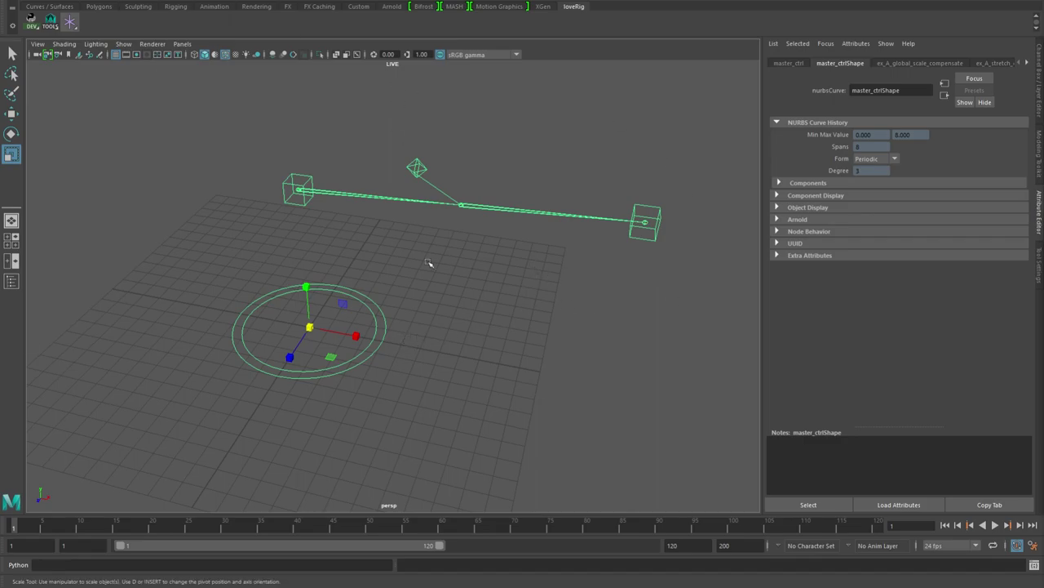
{"action": "left_click", "coordinate": [465, 326]}
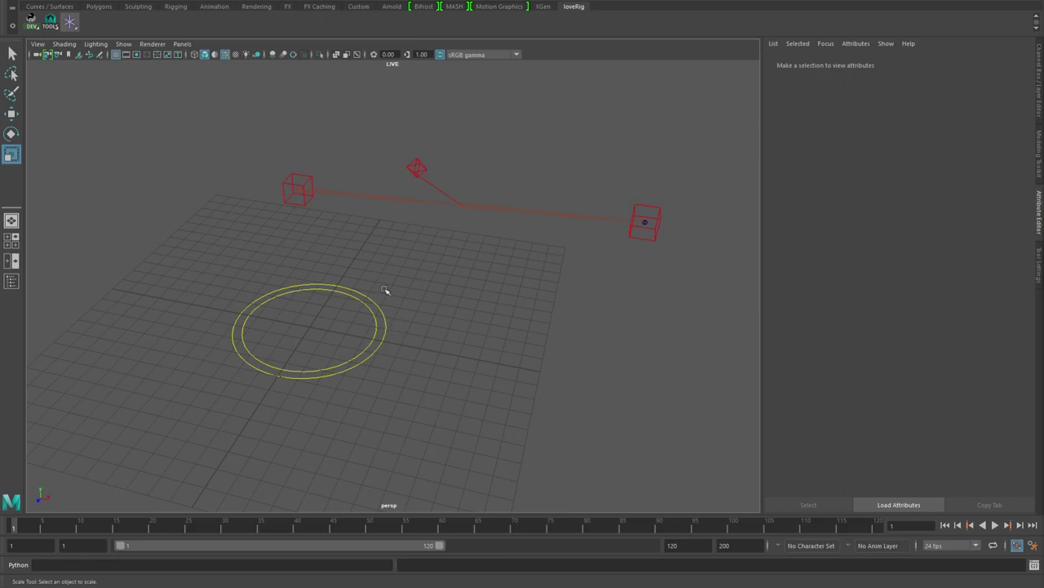
{"action": "left_click", "coordinate": [385, 336]}
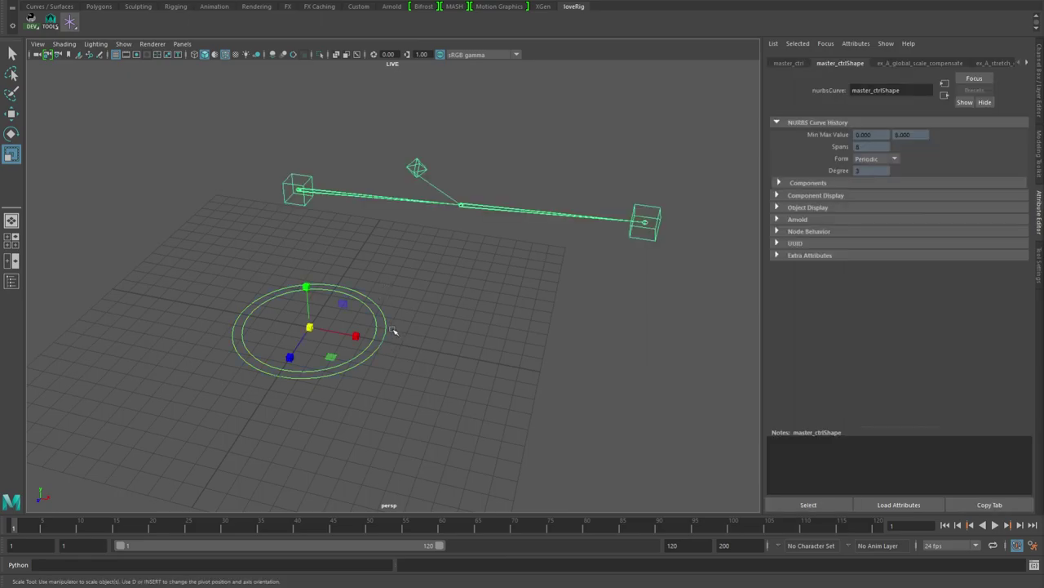
{"action": "key", "text": "ctrl+a"}
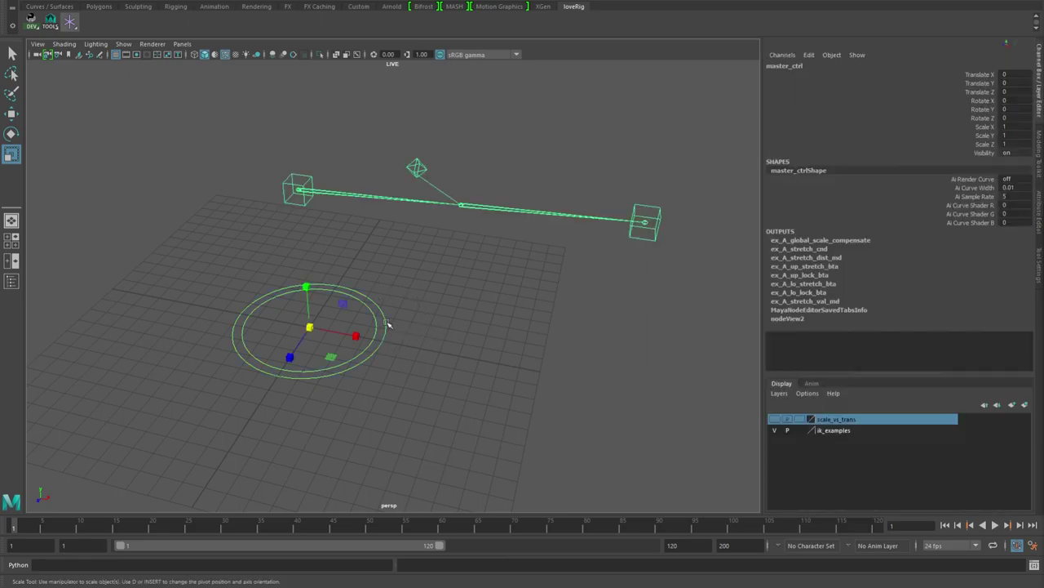
{"action": "left_click", "coordinate": [377, 323]}
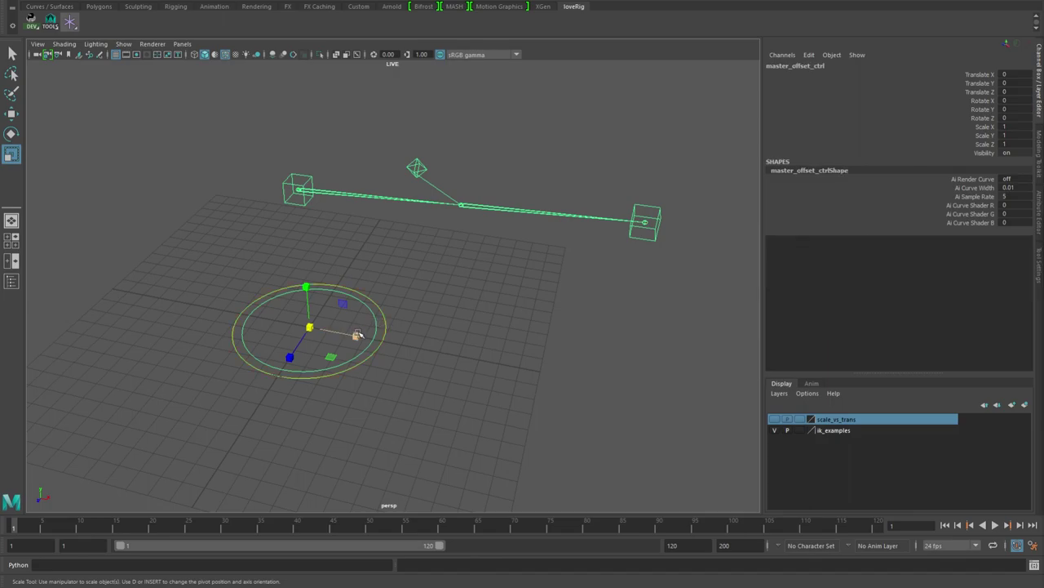
Try scaling master_offset_ctrl and master_ctrl uniformly in turn to compare the arm's reaction, undoing each scaling
{"action": "middle_click_drag", "start_coordinate": [433, 374], "coordinate": [408, 372]}
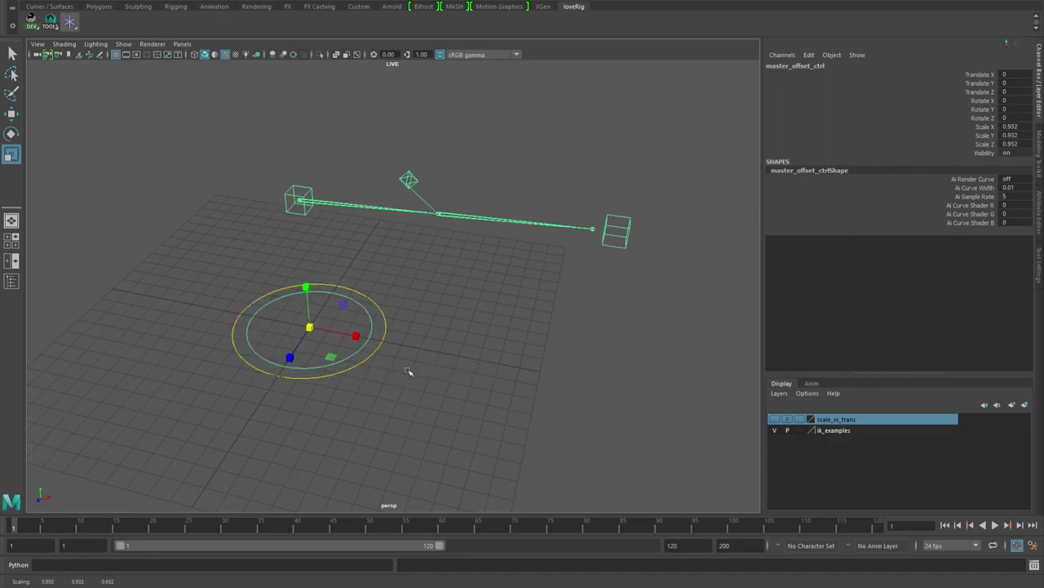
{"action": "key", "text": "ctrl+z"}
{"action": "left_click", "coordinate": [387, 331]}
{"action": "middle_click_drag", "start_coordinate": [443, 401], "coordinate": [502, 384]}
{"action": "key", "text": "ctrl+z"}
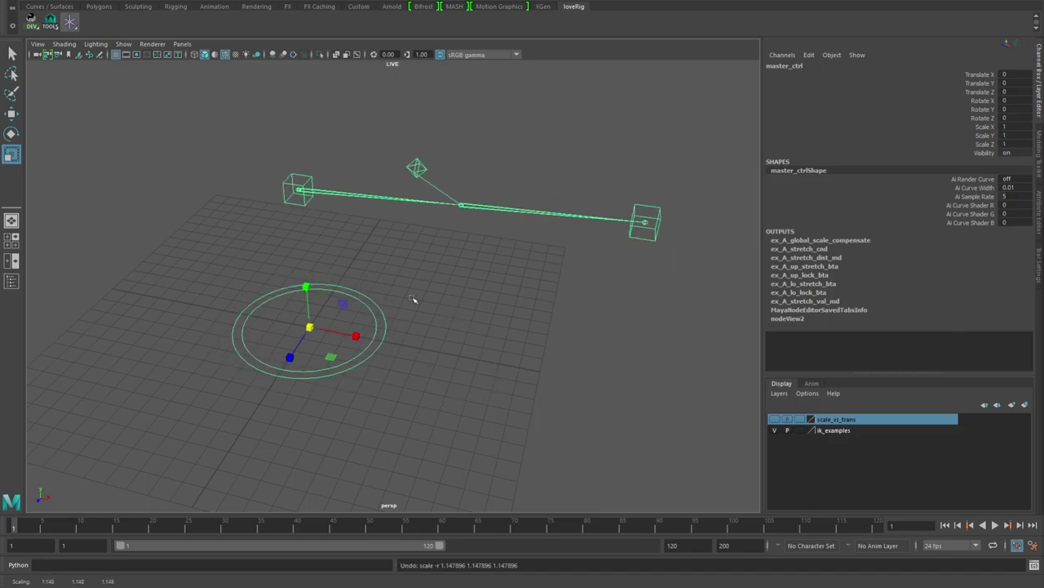
{"action": "middle_click_drag", "start_coordinate": [490, 285], "coordinate": [580, 331]}
{"action": "key", "text": "ctrl+z"}
{"action": "left_click", "coordinate": [376, 321]}
{"action": "middle_click_drag", "start_coordinate": [441, 401], "coordinate": [483, 391]}
{"action": "key", "text": "ctrl+z"}
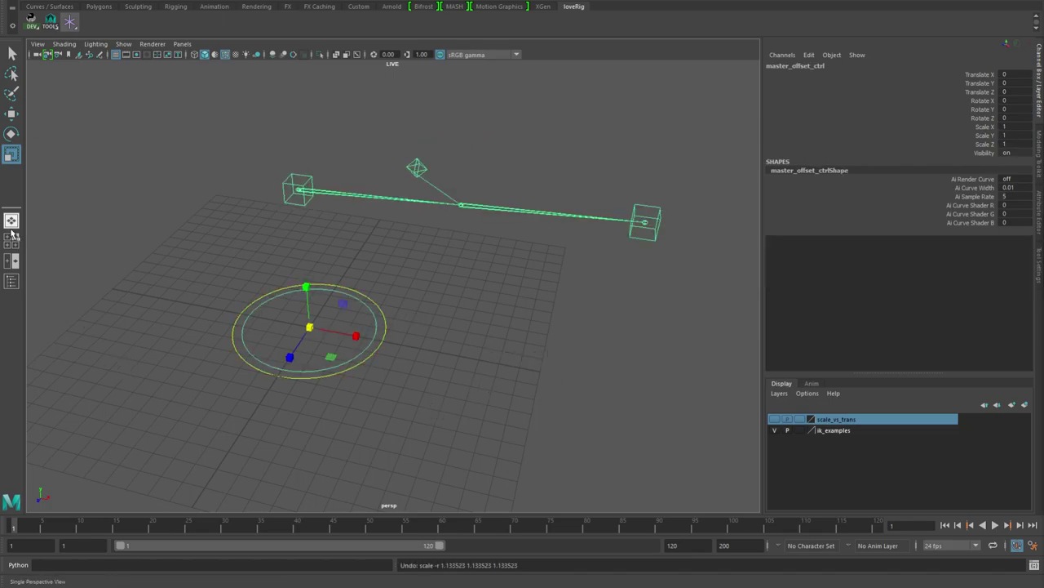
Show the Outliner, expand the all group down to the children of master_offset_ctrl, and select all
{"action": "left_click", "coordinate": [11, 281]}
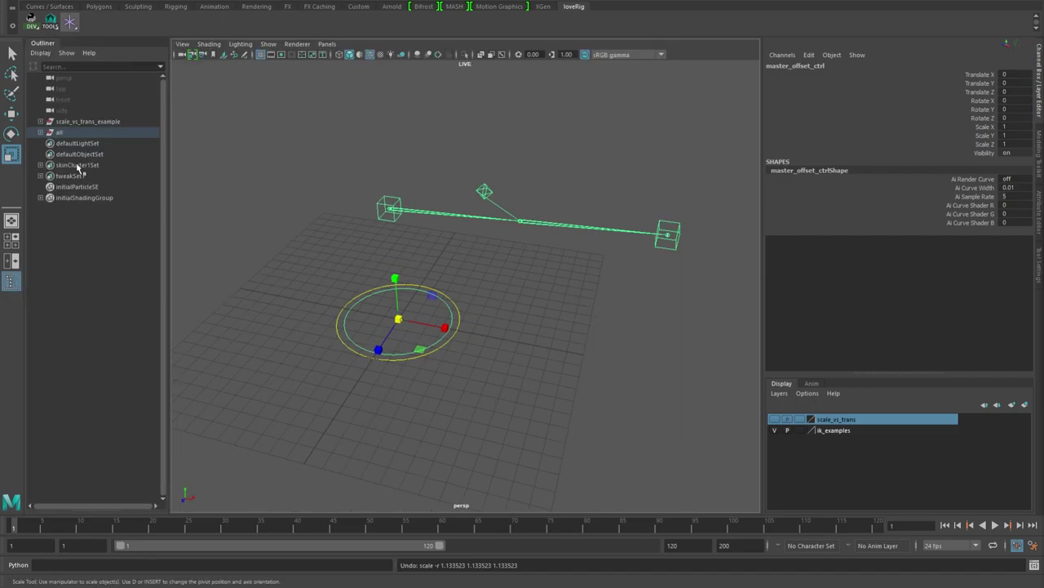
{"action": "left_click", "coordinate": [41, 133]}
{"action": "left_click", "coordinate": [47, 144]}
{"action": "left_click", "coordinate": [54, 155]}
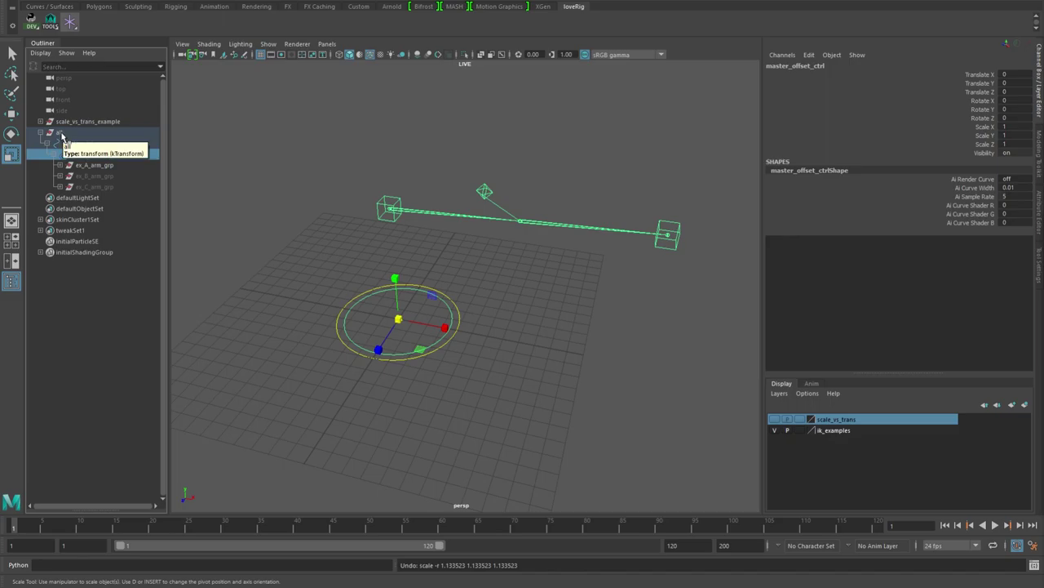
{"action": "left_click", "coordinate": [62, 134]}
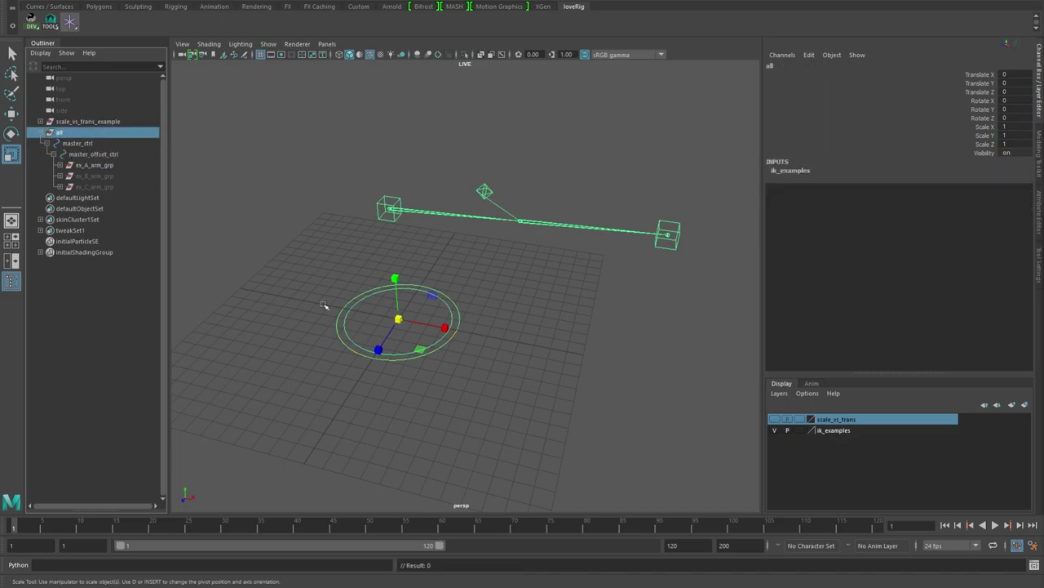
Try scaling the top-level all group uniformly to test the arm, and undo the scaling
{"action": "left_click_drag", "start_coordinate": [427, 371], "coordinate": [506, 380], "text": "alt"}
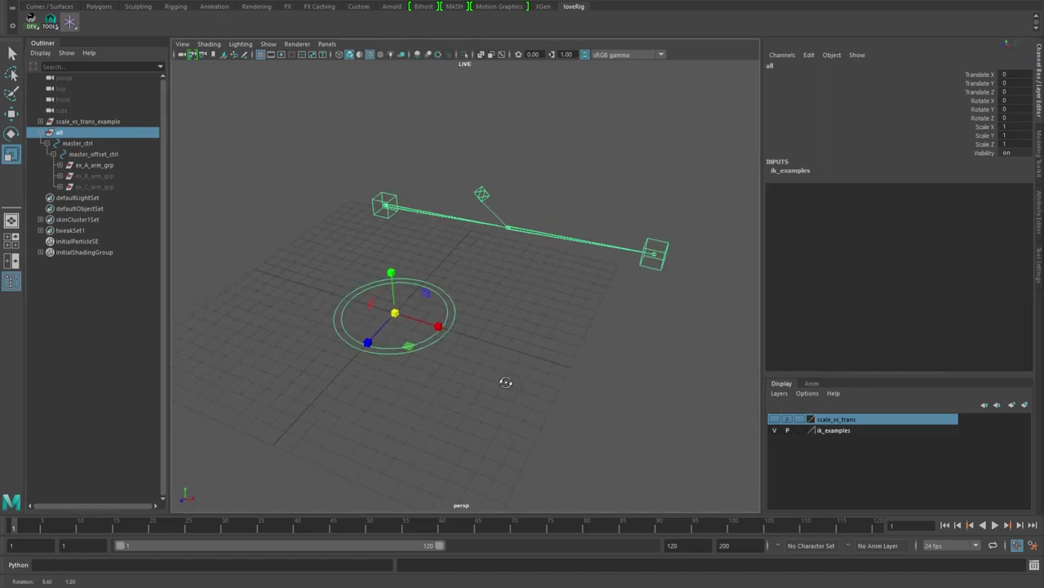
{"action": "left_click", "coordinate": [60, 136]}
{"action": "middle_click_drag", "start_coordinate": [493, 389], "coordinate": [466, 380]}
{"action": "key", "text": "ctrl+z"}
{"action": "left_click_drag", "start_coordinate": [468, 382], "coordinate": [501, 373], "text": "alt"}
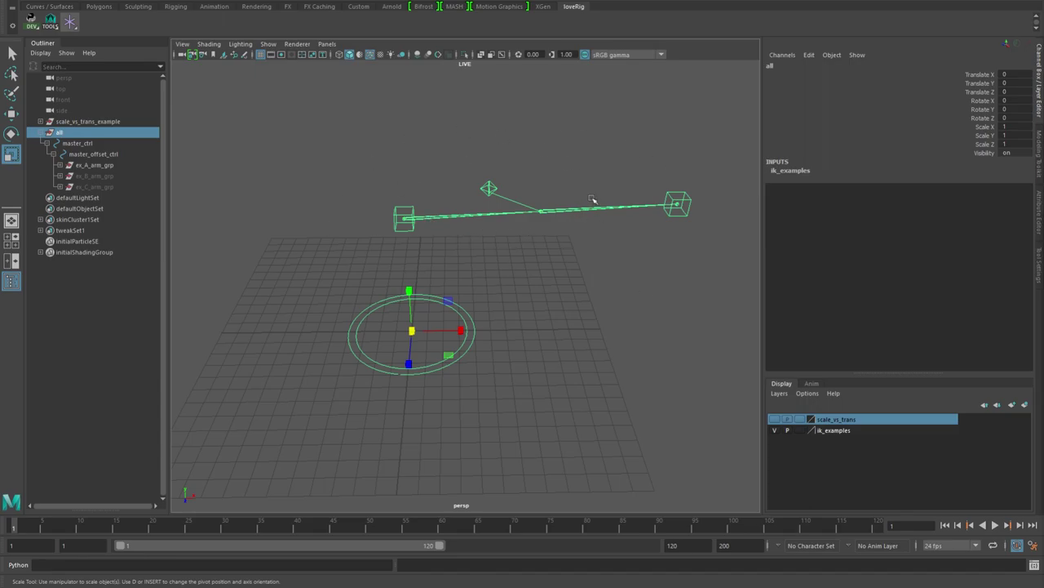
Hide ex_A_arm_grp and show ex_B_arm_grp in its place
{"action": "left_click", "coordinate": [111, 166]}
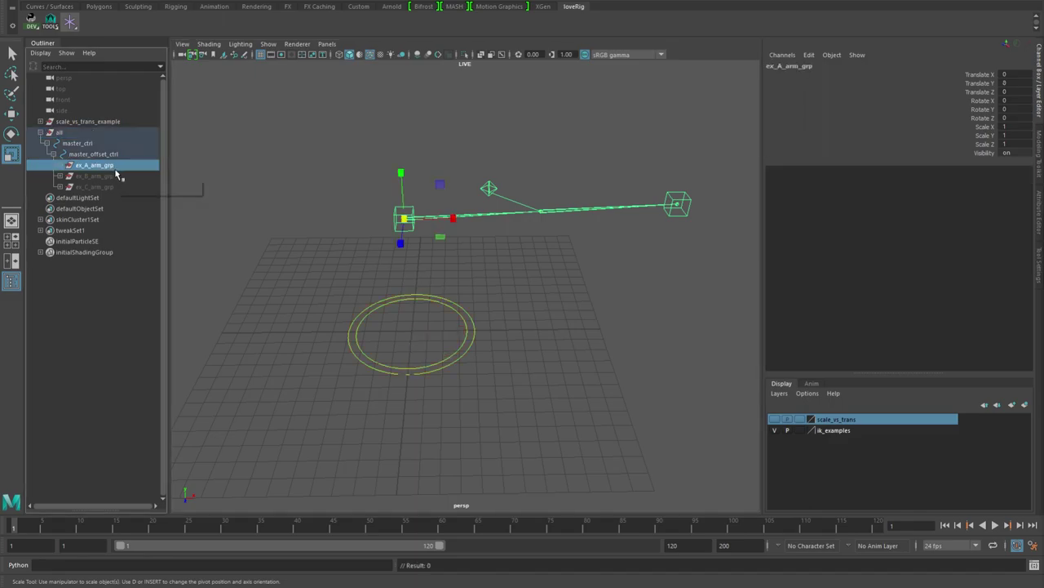
{"action": "key", "text": "ctrl+h"}
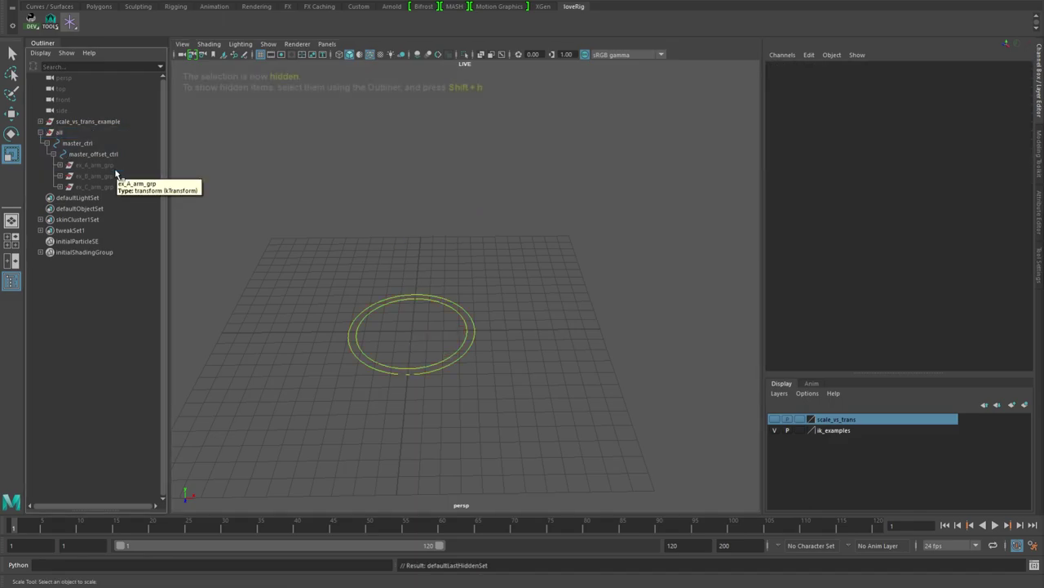
{"action": "left_click", "coordinate": [99, 176]}
{"action": "key", "text": "shift+h"}
{"action": "left_click_drag", "start_coordinate": [531, 303], "coordinate": [563, 308], "text": "alt"}
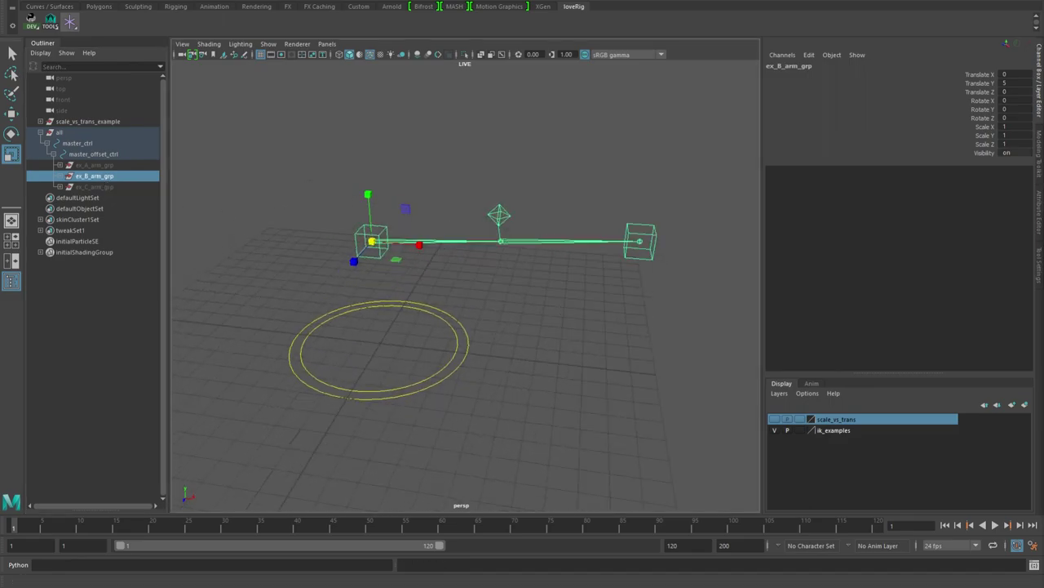
Examine the ex_B network in the Node Editor, focusing on ex_B_stretch_val_md, ex_B_stretch_cnd and ex_B_stretch_dist_md
{"action": "left_click_drag", "start_coordinate": [576, 2], "coordinate": [512, 13]}
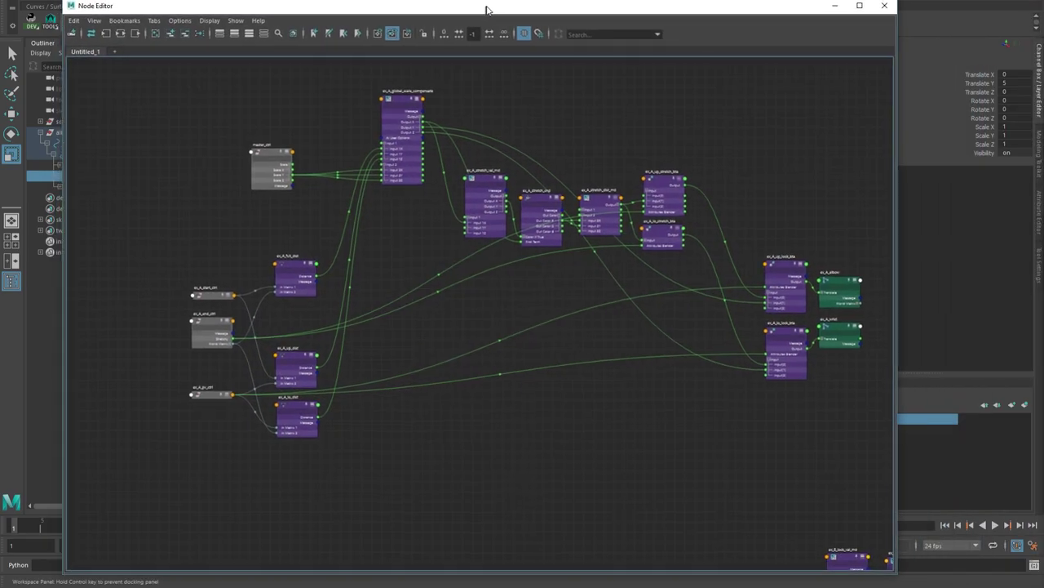
{"action": "middle_click_drag", "start_coordinate": [536, 408], "coordinate": [518, 156], "text": "alt"}
{"action": "middle_click_drag", "start_coordinate": [518, 292], "coordinate": [459, 143], "text": "alt"}
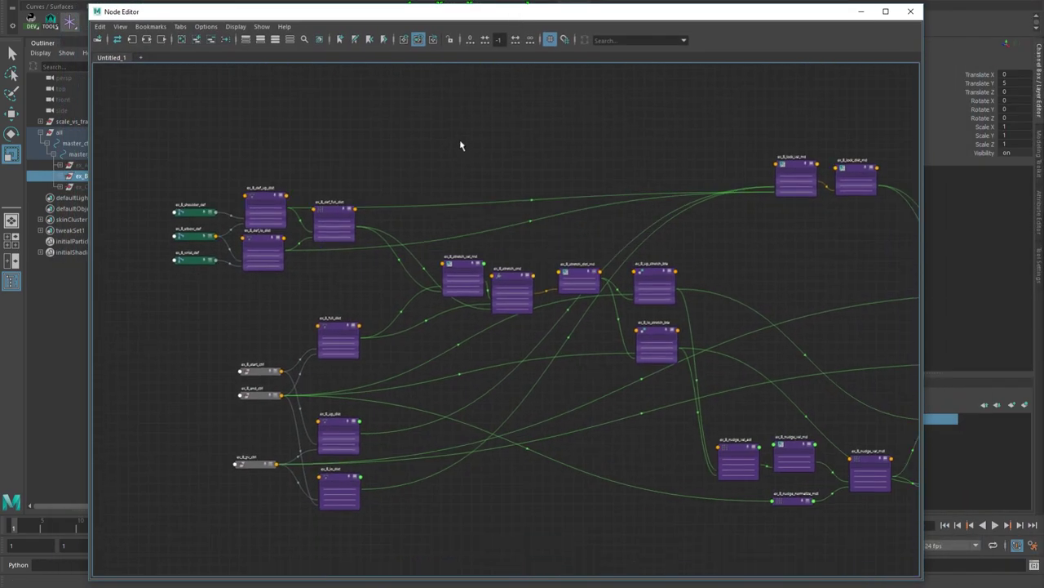
{"action": "middle_click_drag", "start_coordinate": [531, 222], "coordinate": [511, 198], "text": "alt"}
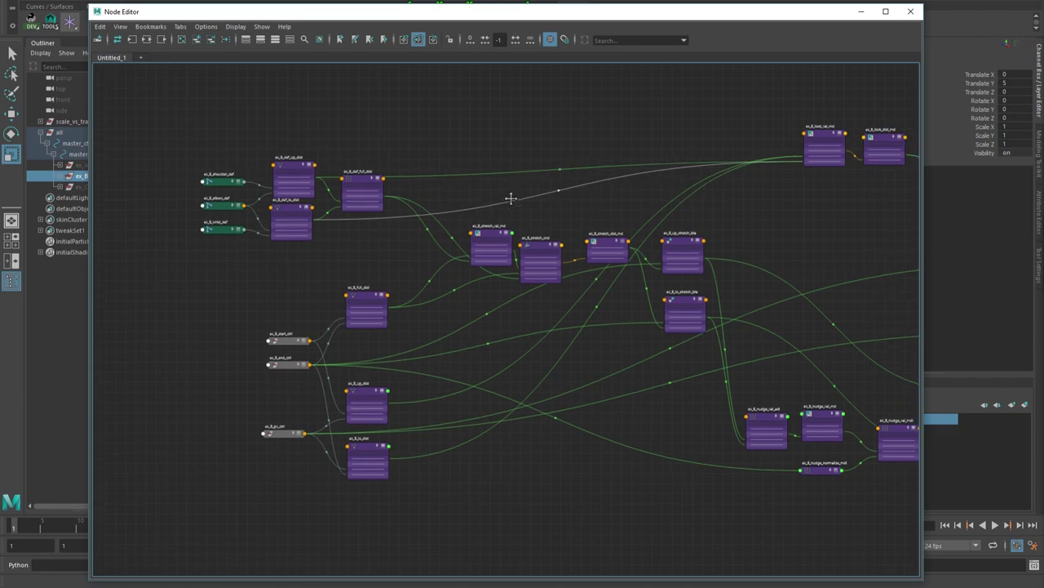
{"action": "right_click_drag", "start_coordinate": [687, 200], "coordinate": [687, 287], "text": "alt"}
{"action": "middle_click_drag", "start_coordinate": [414, 270], "coordinate": [571, 195], "text": "alt"}
{"action": "right_click_drag", "start_coordinate": [571, 196], "coordinate": [641, 182], "text": "alt"}
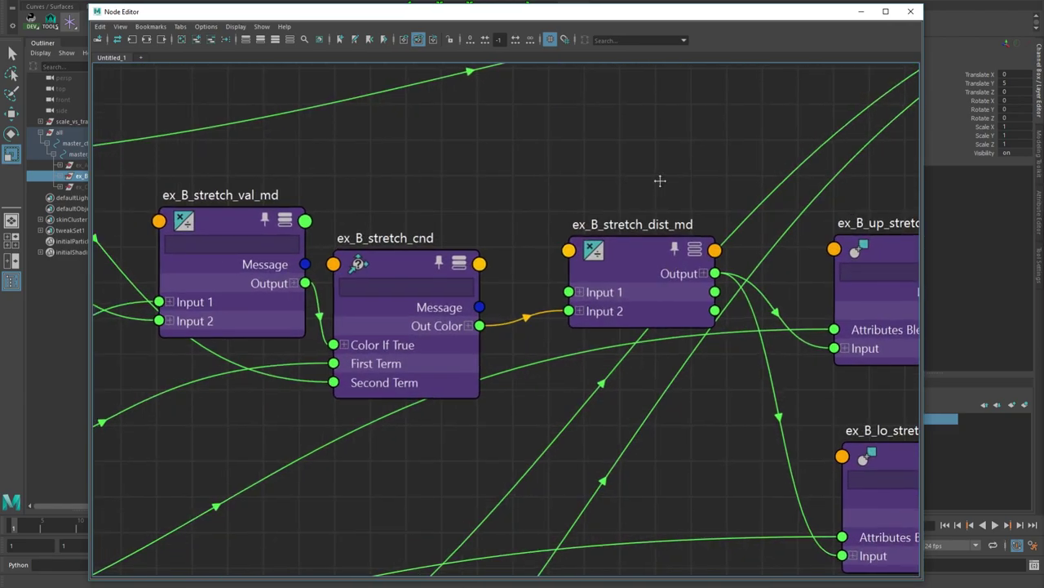
{"action": "middle_click_drag", "start_coordinate": [641, 182], "coordinate": [760, 170], "text": "alt"}
{"action": "right_click_drag", "start_coordinate": [772, 248], "coordinate": [699, 245], "text": "alt"}
{"action": "middle_click_drag", "start_coordinate": [700, 249], "coordinate": [601, 237], "text": "alt"}
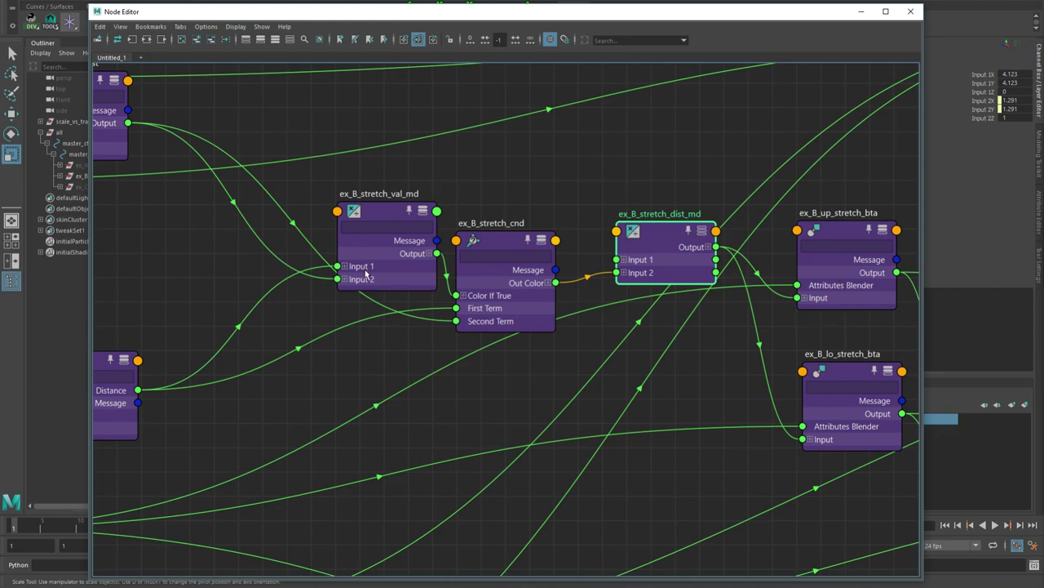
{"action": "middle_click_drag", "start_coordinate": [343, 300], "coordinate": [373, 271], "text": "alt"}
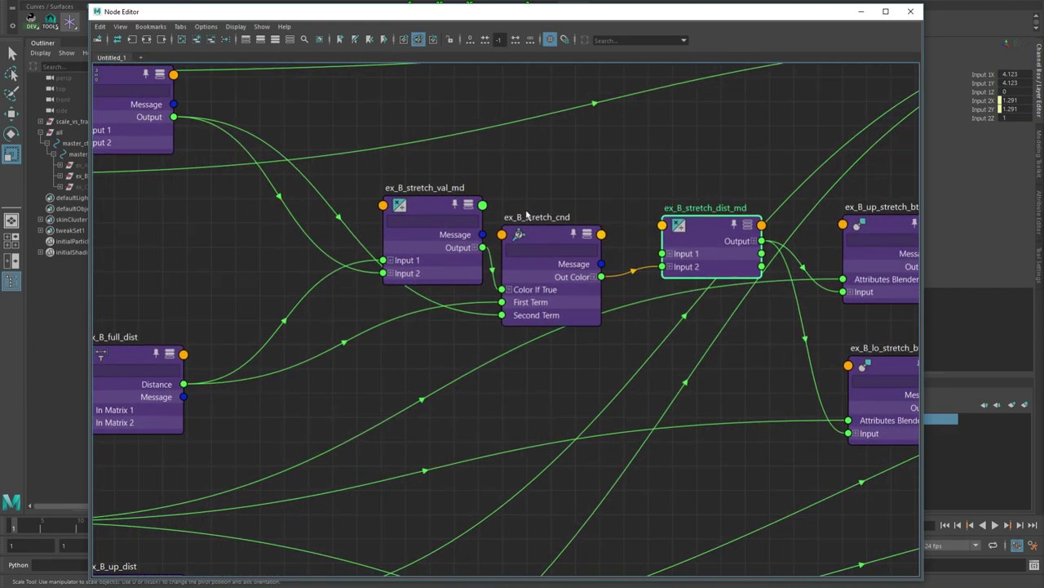
Trace the ex_B stretch inputs back to the def joints and their distance nodes, and move the Node Editor aside
{"action": "middle_click_drag", "start_coordinate": [635, 189], "coordinate": [393, 167], "text": "alt"}
{"action": "right_click_drag", "start_coordinate": [442, 167], "coordinate": [372, 171], "text": "alt"}
{"action": "middle_click_drag", "start_coordinate": [303, 181], "coordinate": [683, 252], "text": "alt"}
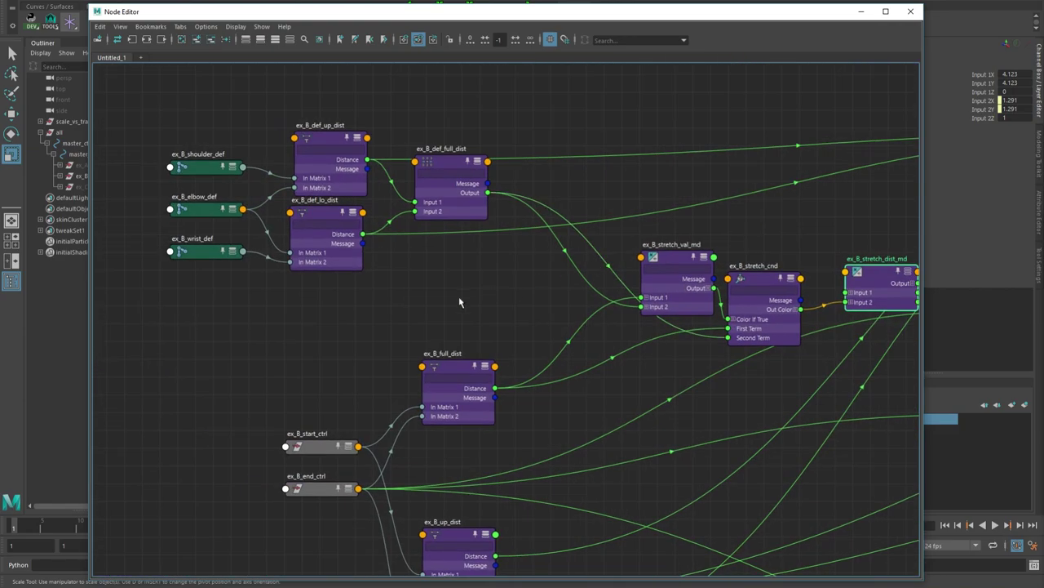
{"action": "left_click_drag", "start_coordinate": [475, 11], "coordinate": [1043, 53]}
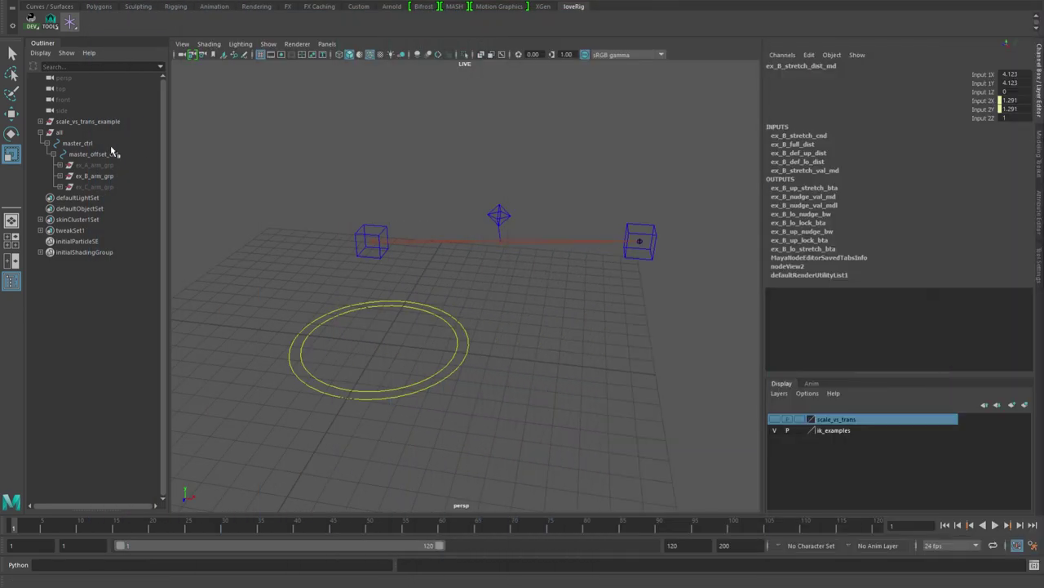
Expand ex_B_arm_grp and its ex_B_arm_DNT group, and unhide ex_B_arm_DNT to show the def joint chain
{"action": "left_click", "coordinate": [59, 175]}
{"action": "left_click", "coordinate": [65, 208]}
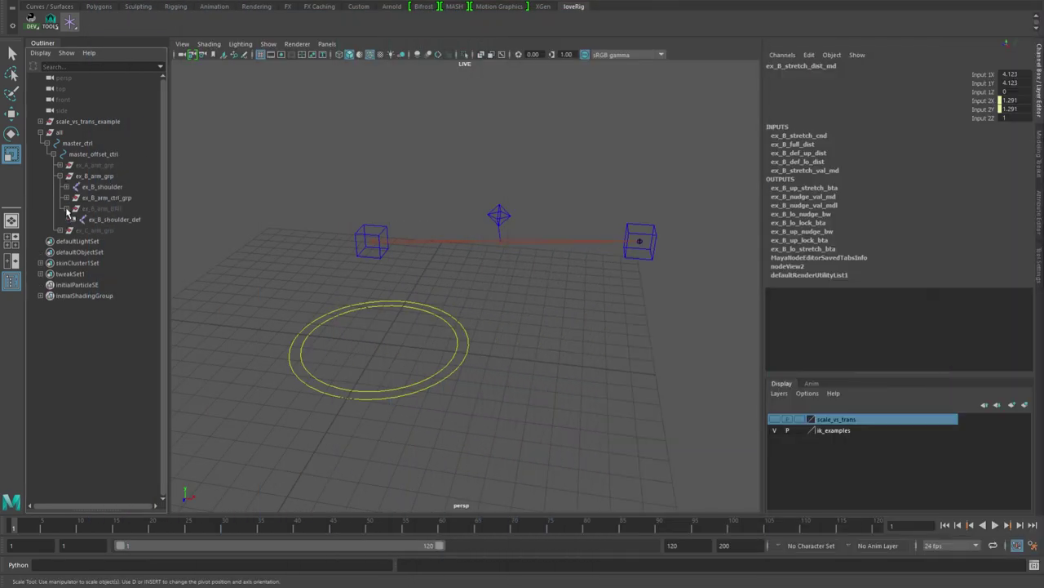
{"action": "left_click", "coordinate": [108, 210]}
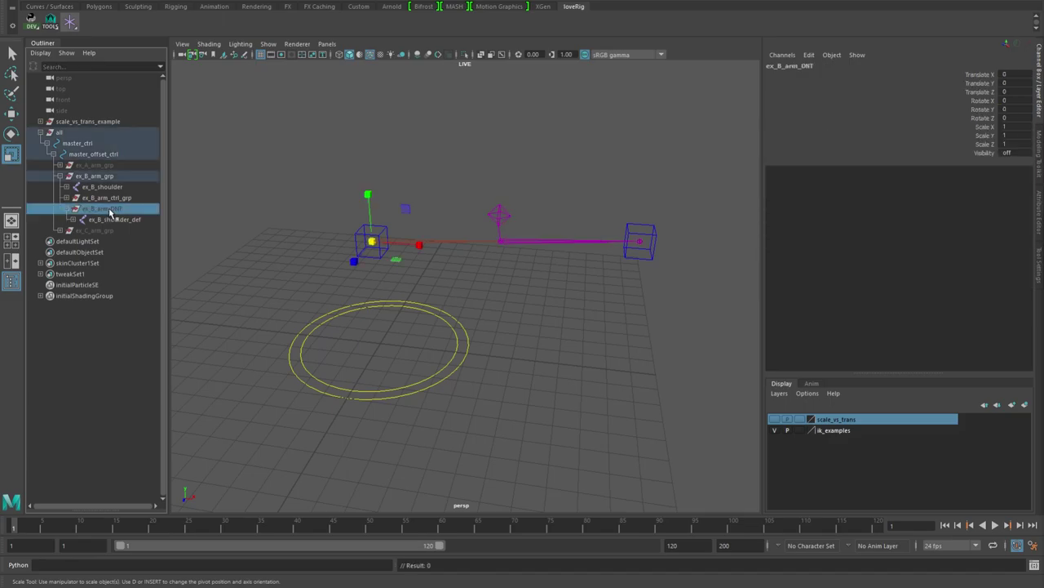
{"action": "key", "text": "shift+h"}
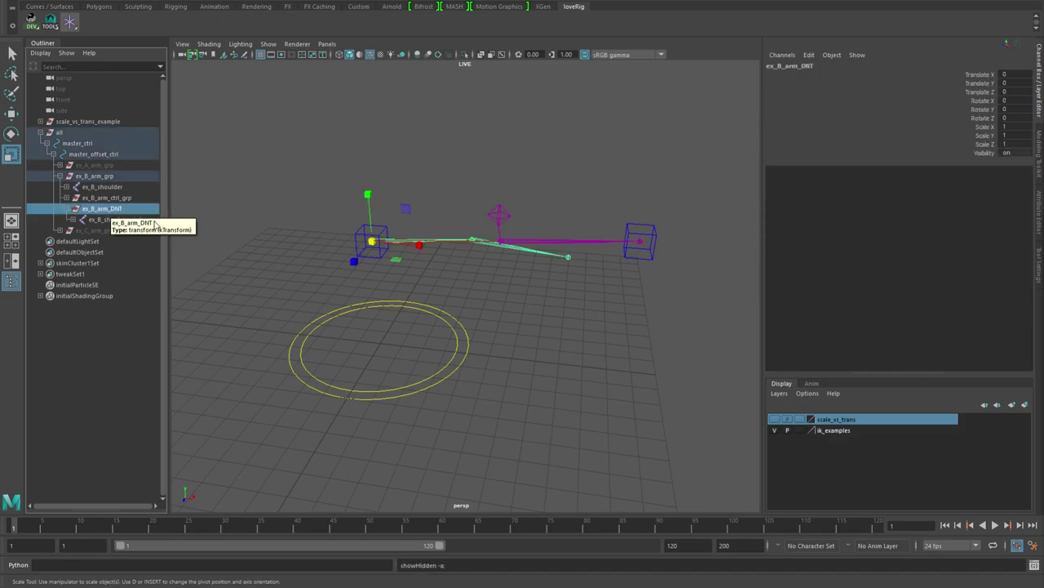
{"action": "left_click_drag", "start_coordinate": [436, 268], "coordinate": [523, 306], "text": "alt"}
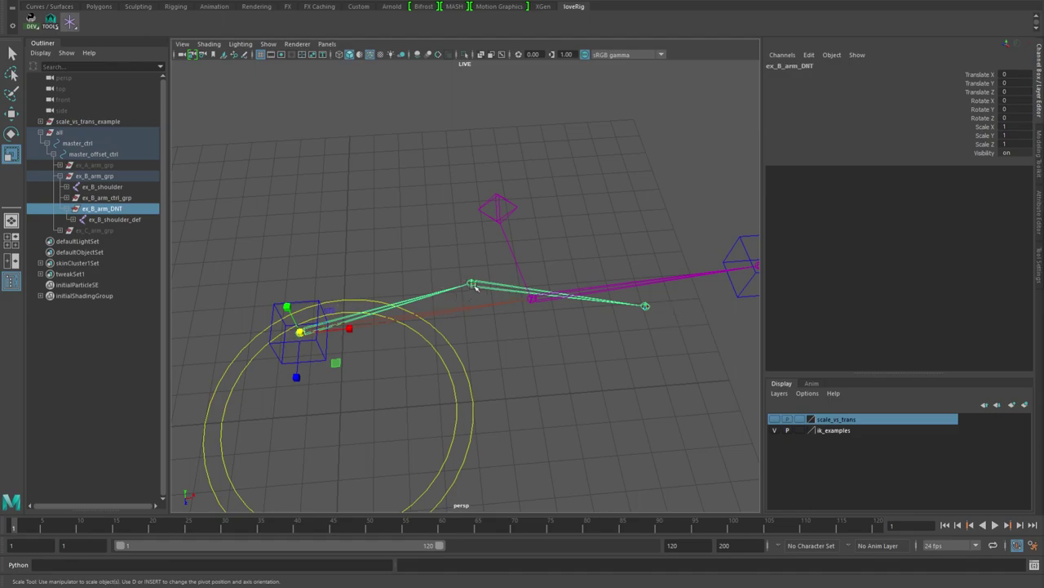
{"action": "left_click_drag", "start_coordinate": [553, 362], "coordinate": [495, 279], "text": "alt"}
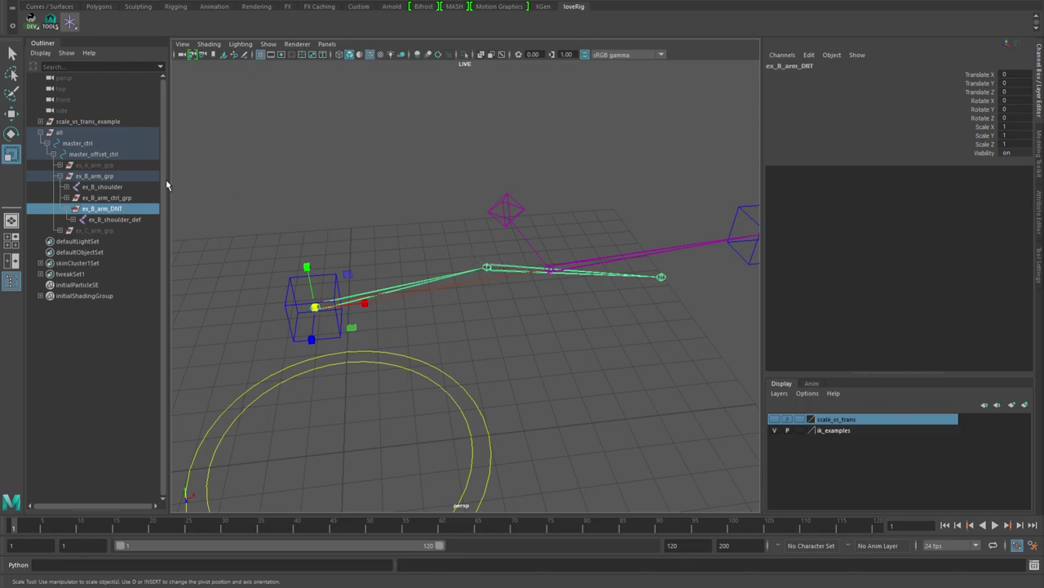
Expand the ex_B_shoulder_def hierarchy and display the channels of ex_B_shoulder_def and ex_B_elbow_def
{"action": "left_click", "coordinate": [73, 220]}
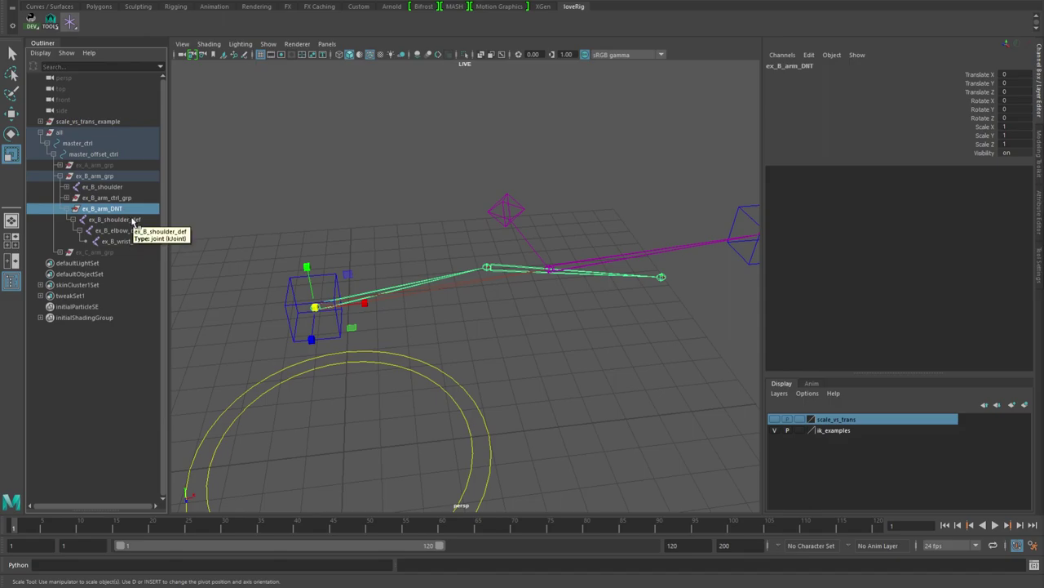
{"action": "left_click", "coordinate": [134, 222]}
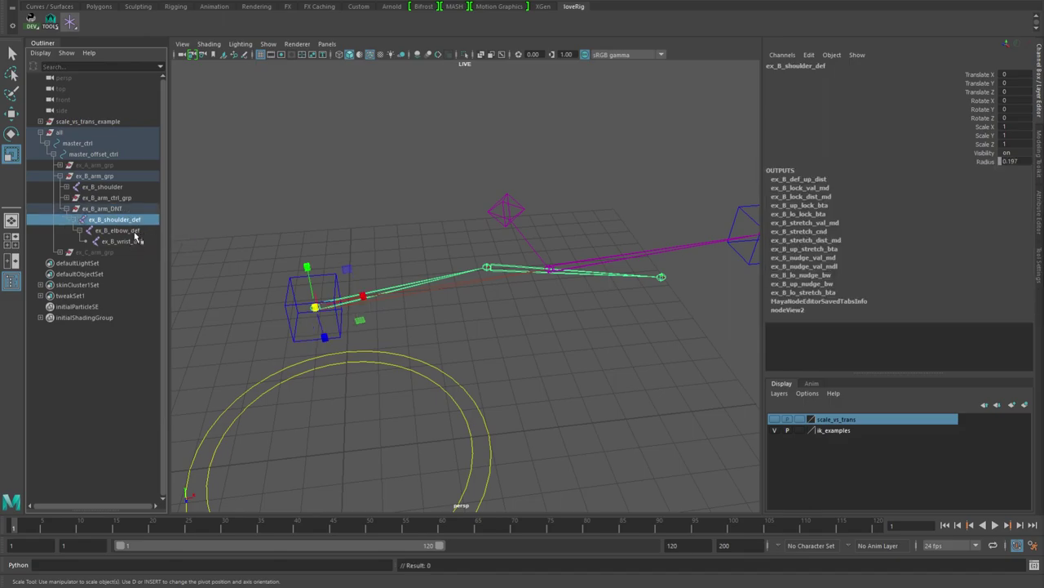
{"action": "left_click", "coordinate": [137, 232]}
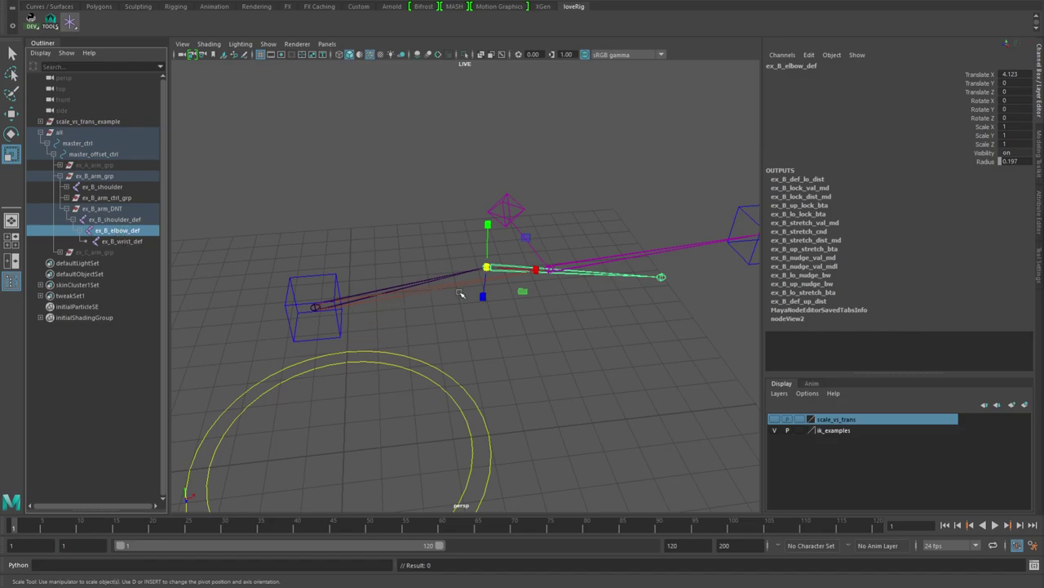
Bring the Node Editor back and inspect ex_B_def_up_dist and ex_B_def_lo_dist with the def joints feeding them
{"action": "left_click", "coordinate": [30, 17]}
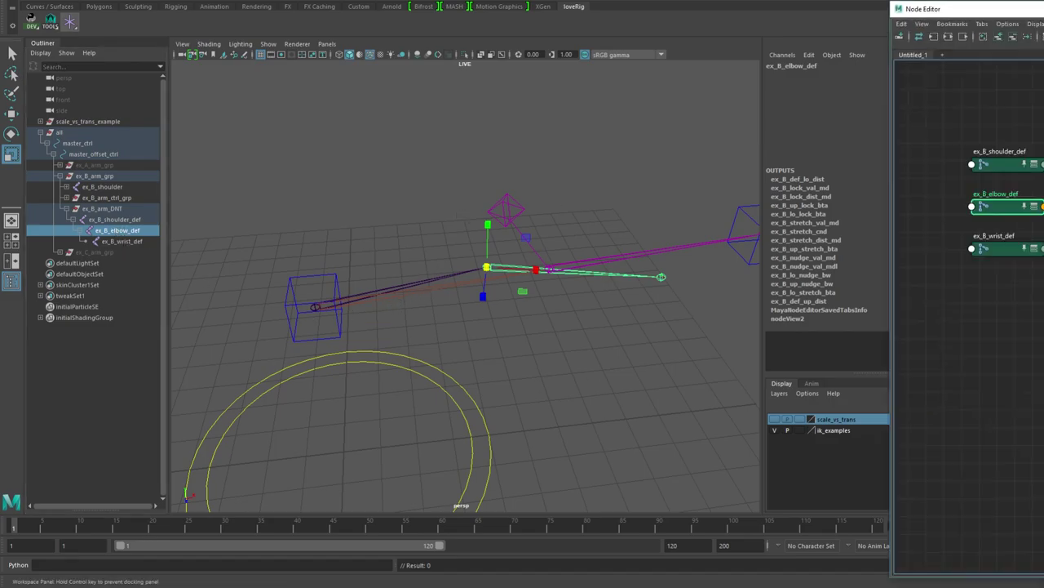
{"action": "left_click_drag", "start_coordinate": [482, 31], "coordinate": [410, 25]}
{"action": "scroll", "coordinate": [481, 310], "scroll_direction": "up", "scroll_amount": 2}
{"action": "middle_click_drag", "start_coordinate": [481, 307], "coordinate": [556, 387], "text": "alt"}
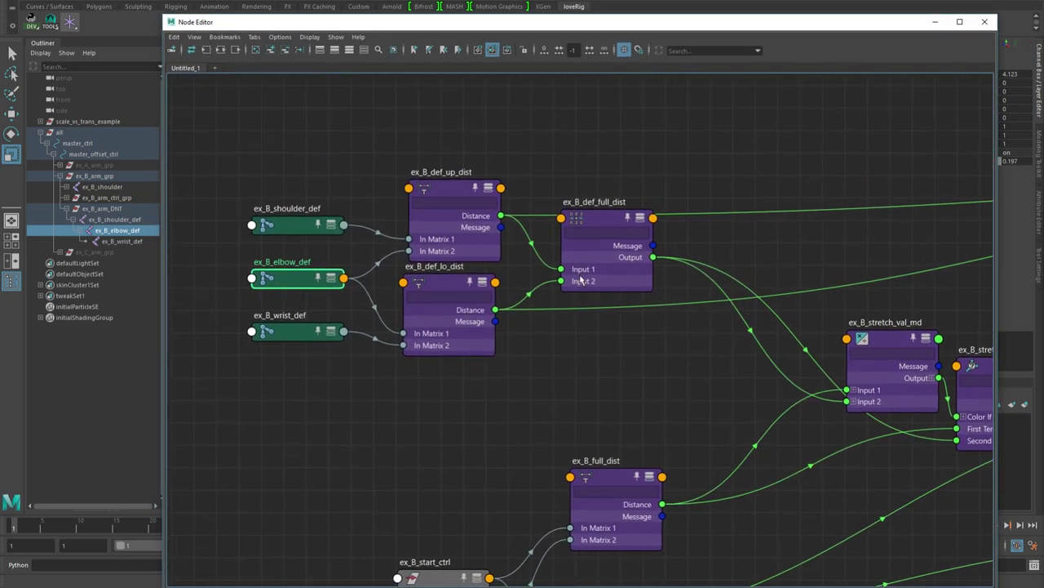
{"action": "left_click", "coordinate": [448, 189]}
{"action": "left_click_drag", "start_coordinate": [504, 27], "coordinate": [533, 94]}
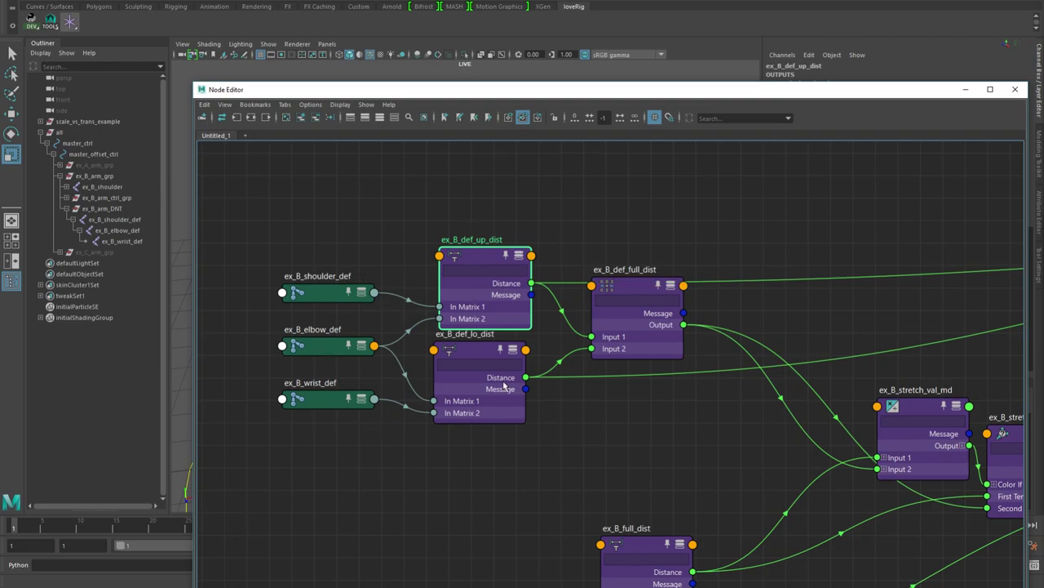
{"action": "left_click", "coordinate": [478, 352]}
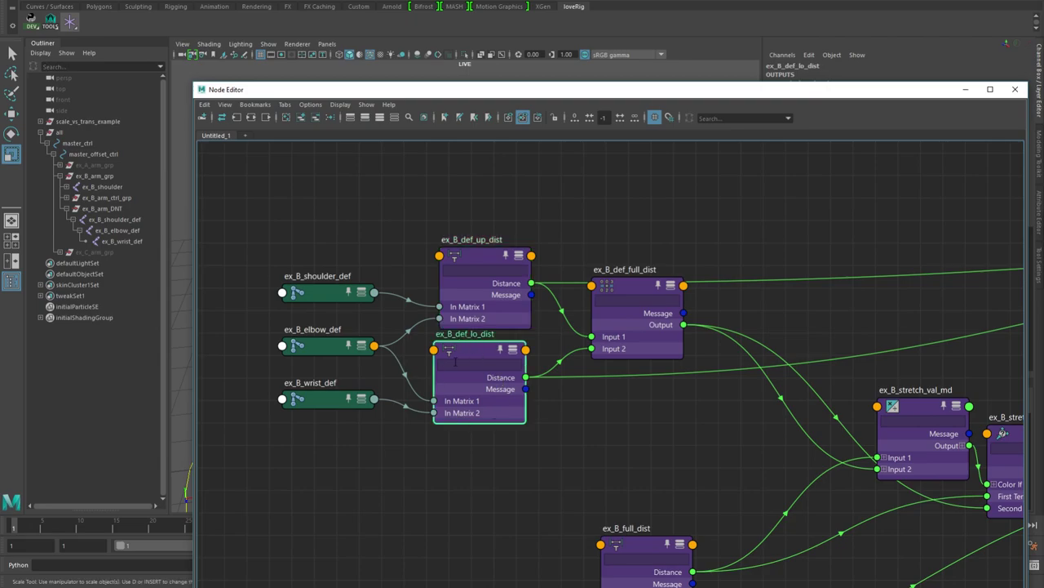
Display the attributes of ex_B_def_full_dist to check its two inputs, and move the Node Editor out of the way
{"action": "left_click", "coordinate": [643, 291]}
{"action": "left_click_drag", "start_coordinate": [667, 91], "coordinate": [364, 62]}
{"action": "key", "text": "ctrl+a"}
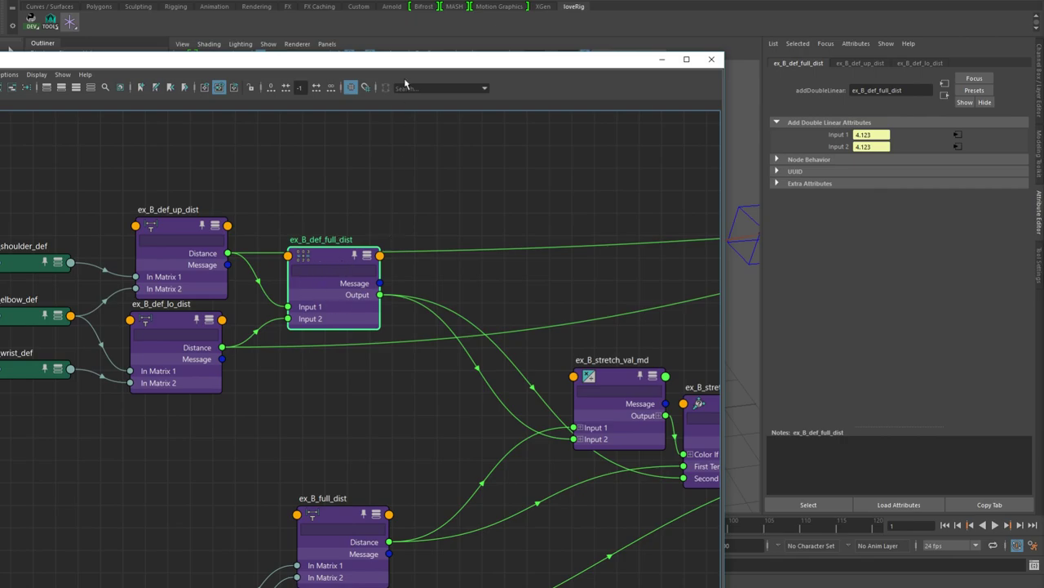
{"action": "left_click_drag", "start_coordinate": [377, 65], "coordinate": [857, 245]}
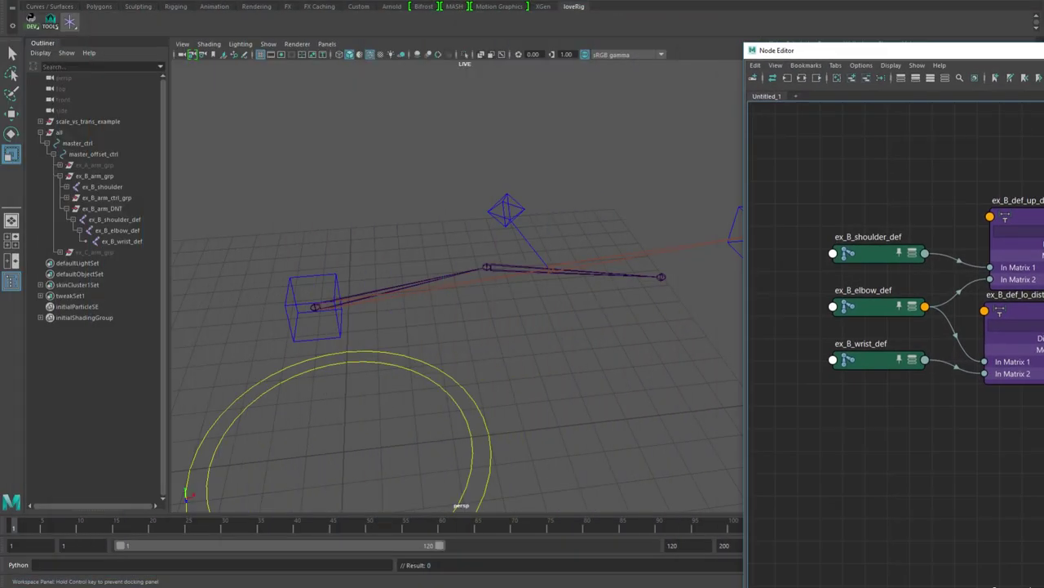
{"action": "left_click_drag", "start_coordinate": [897, 50], "coordinate": [1043, 50]}
Select ex_B_shoulder_def in the viewport, then try scaling master_ctrl uniformly with the ex_B def joints shown
{"action": "left_click", "coordinate": [442, 276]}
{"action": "left_click", "coordinate": [441, 277]}
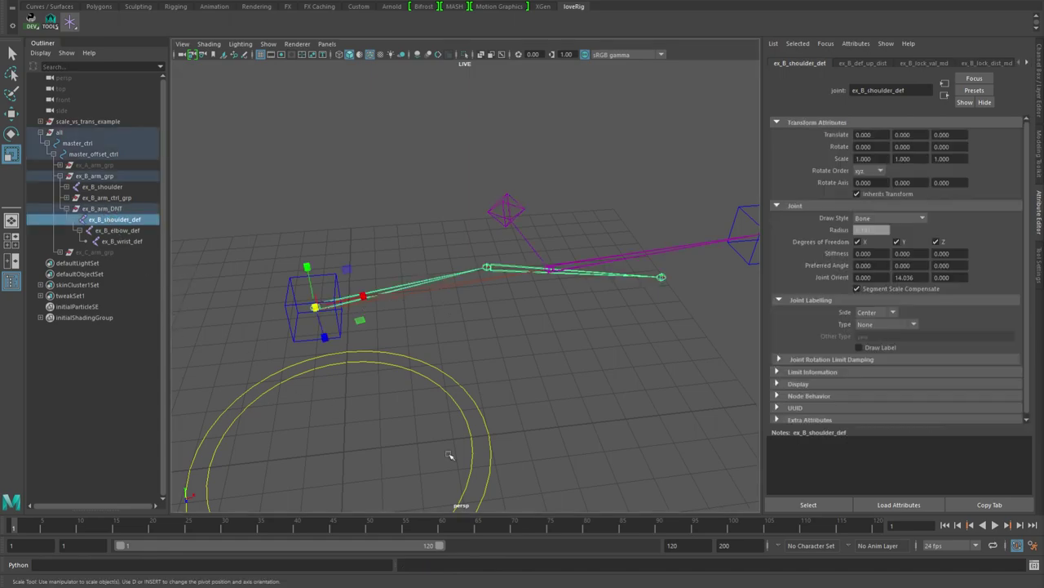
{"action": "left_click", "coordinate": [459, 383]}
{"action": "key", "text": "f"}
{"action": "middle_click_drag", "start_coordinate": [501, 419], "coordinate": [545, 400]}
{"action": "left_click_drag", "start_coordinate": [514, 204], "coordinate": [501, 295], "text": "alt"}
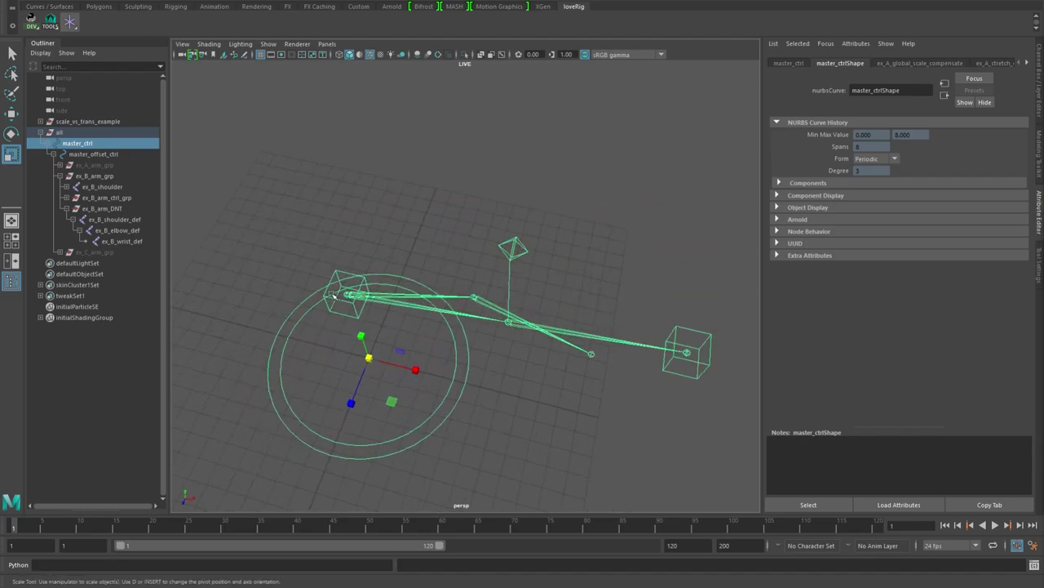
Select ex_B_elbow_def in the viewport and check its translate and scale values
{"action": "left_click_drag", "start_coordinate": [354, 286], "coordinate": [449, 437], "text": "alt"}
{"action": "right_click_drag", "start_coordinate": [476, 305], "coordinate": [569, 312], "text": "alt"}
{"action": "left_click_drag", "start_coordinate": [569, 313], "coordinate": [563, 351], "text": "alt"}
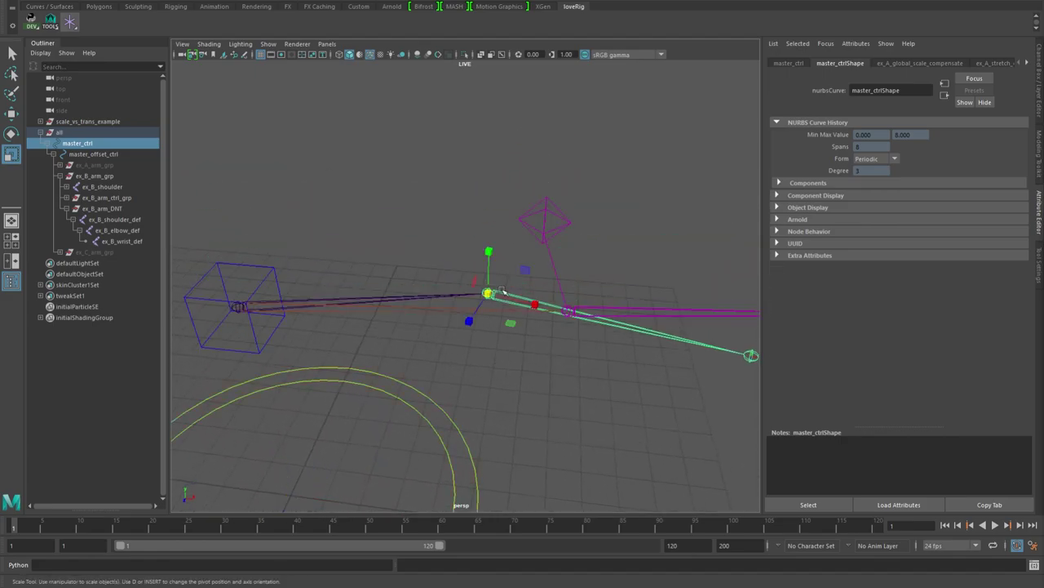
{"action": "left_click", "coordinate": [490, 292]}
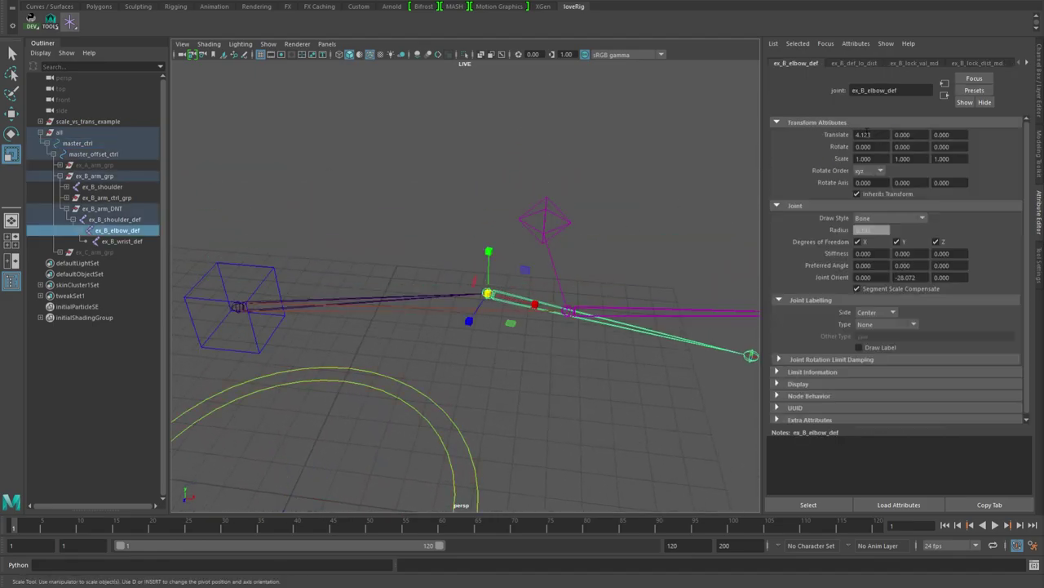
{"action": "left_click_drag", "start_coordinate": [481, 390], "coordinate": [521, 349], "text": "alt"}
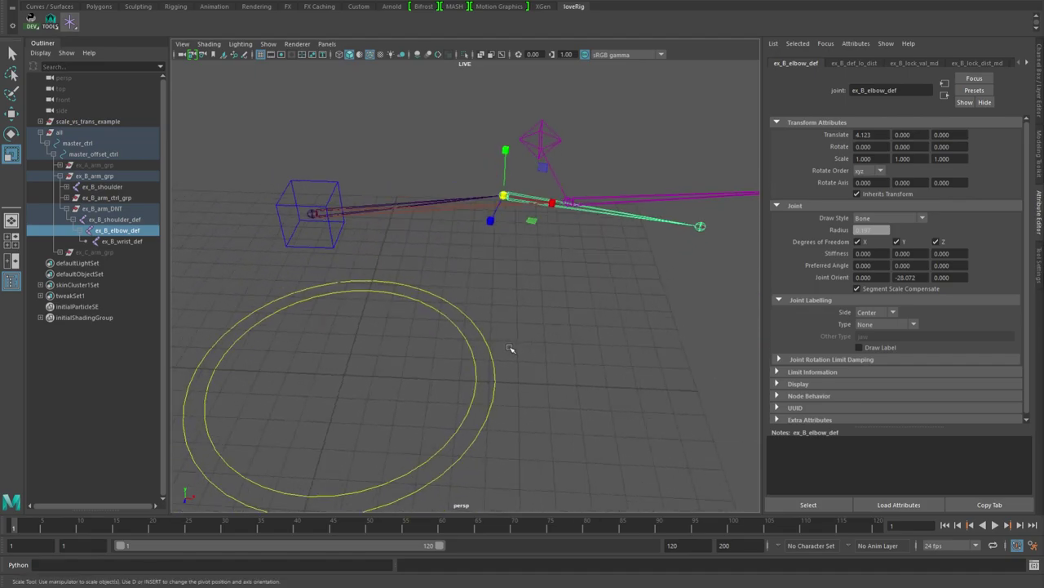
Bring the Node Editor back, read ex_B_def_up_dist's Distance output, and review the control-driven ex_B_full_dist, ex_B_up_dist and ex_B_lo_dist nodes
{"action": "left_click_drag", "start_coordinate": [0, 2], "coordinate": [524, 1]}
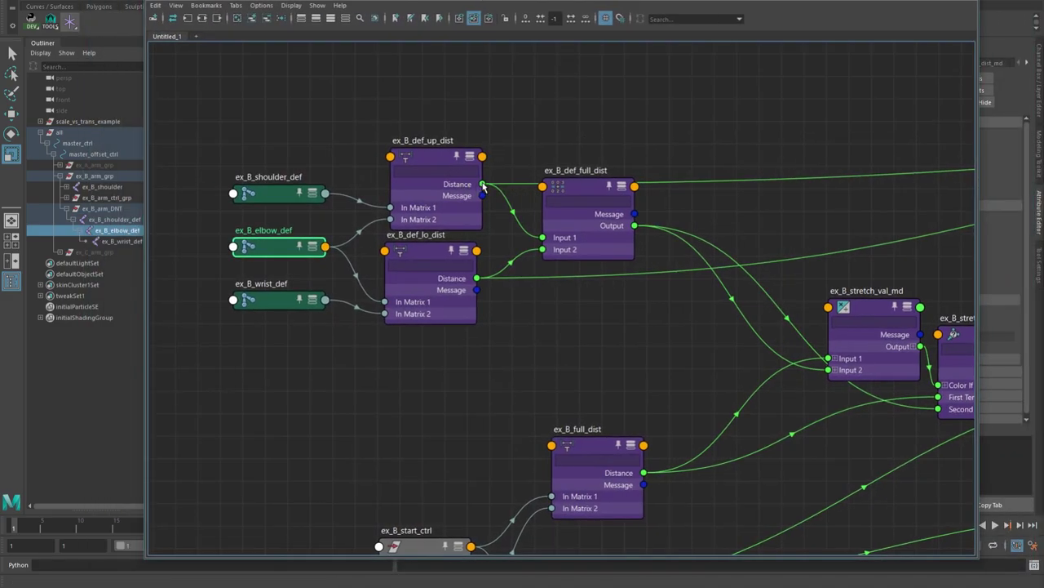
{"action": "mouse_move", "coordinate": [483, 186]}
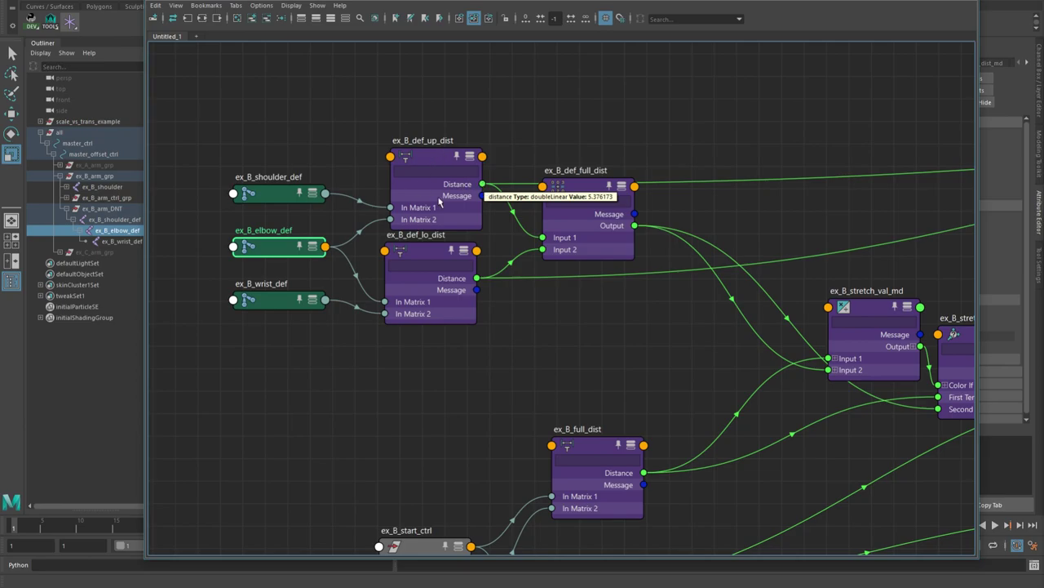
{"action": "scroll", "coordinate": [500, 344], "scroll_direction": "down", "scroll_amount": 4}
{"action": "middle_click_drag", "start_coordinate": [500, 344], "coordinate": [455, 268], "text": "alt"}
{"action": "scroll", "coordinate": [454, 268], "scroll_direction": "up", "scroll_amount": 3}
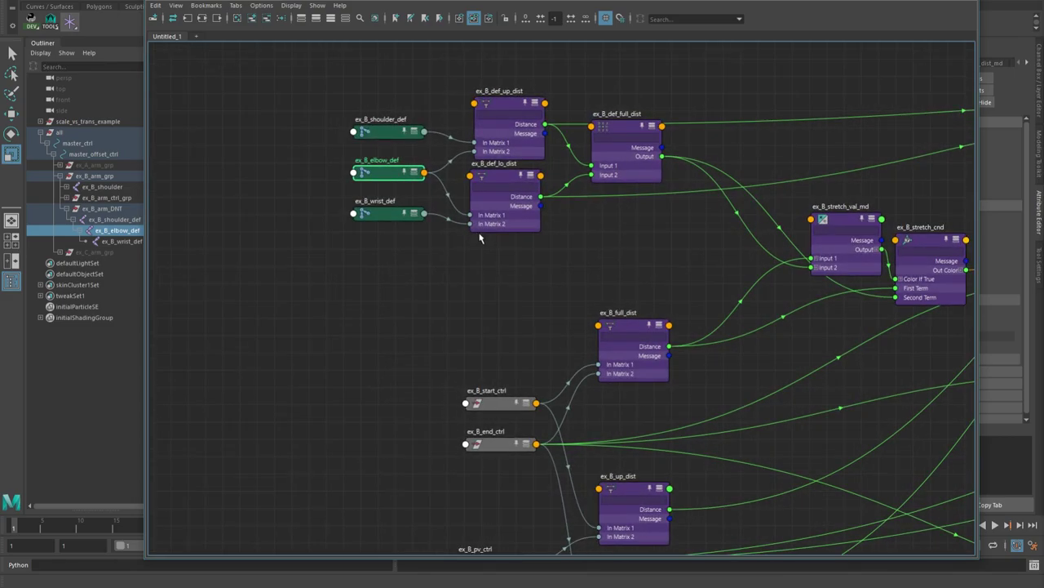
{"action": "middle_click_drag", "start_coordinate": [532, 344], "coordinate": [530, 171], "text": "alt"}
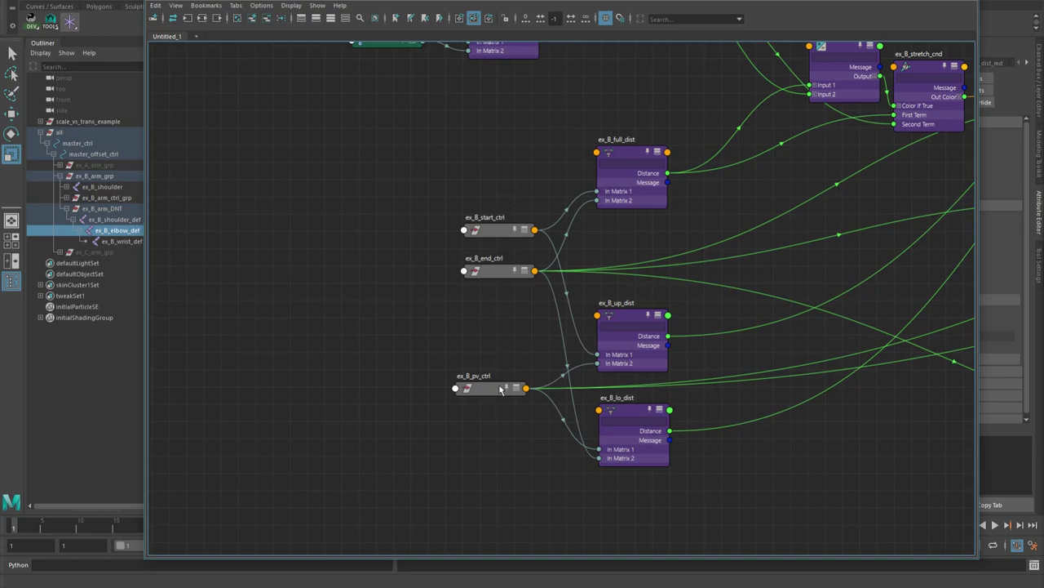
{"action": "middle_click_drag", "start_coordinate": [563, 131], "coordinate": [506, 392], "text": "alt"}
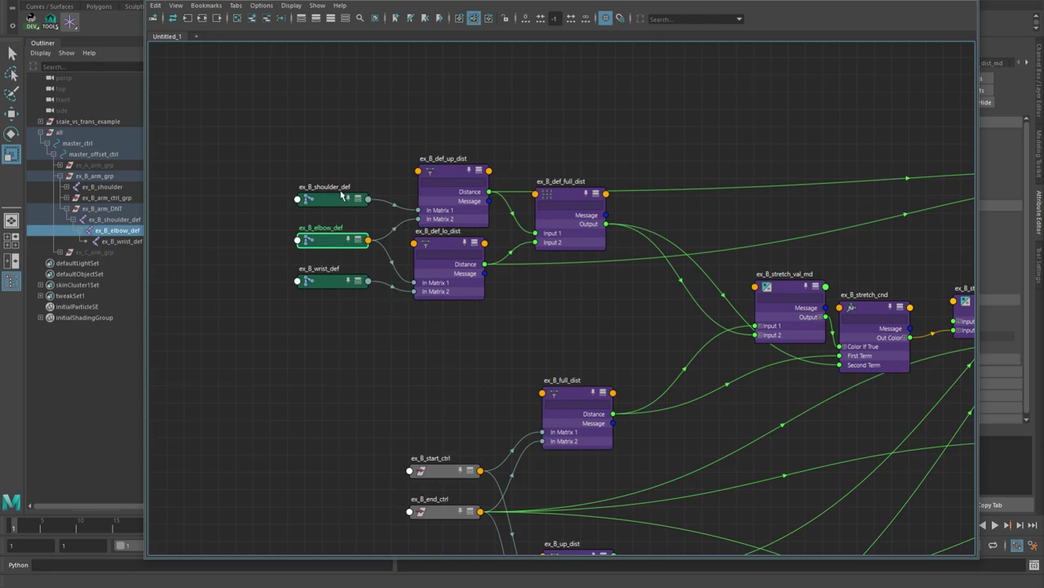
Follow the ex_B_def_full_dist output to ex_B_stretch_val_md and display that node's attributes beside the Node Editor
{"action": "left_click_drag", "start_coordinate": [446, 1], "coordinate": [322, 218]}
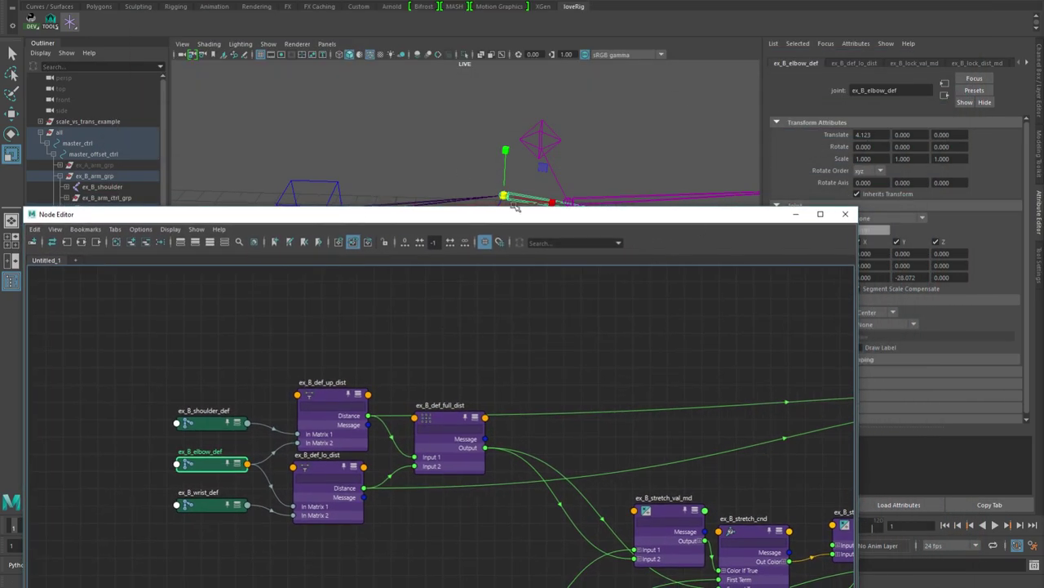
{"action": "left_click_drag", "start_coordinate": [508, 218], "coordinate": [554, 74]}
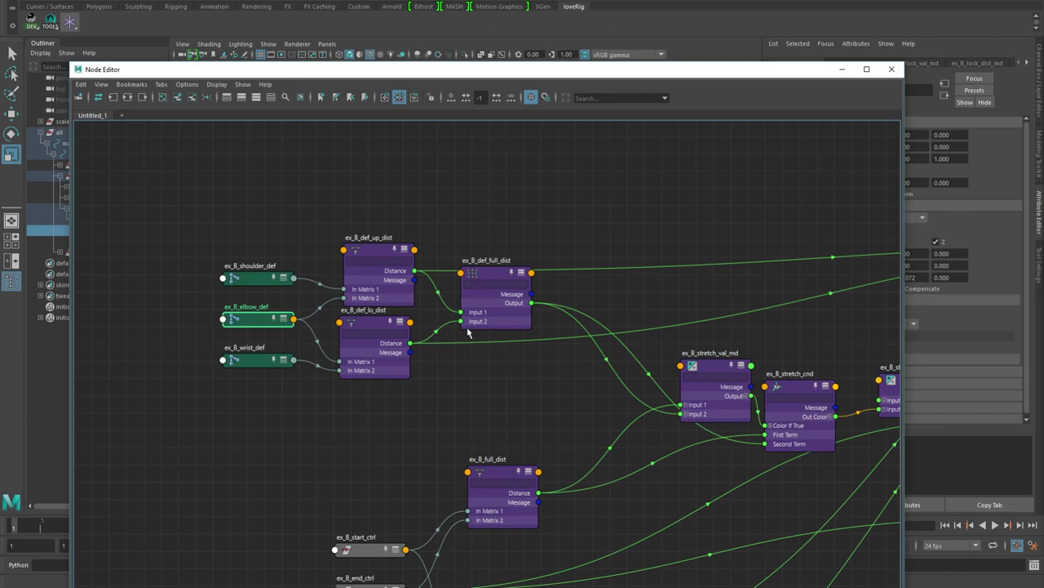
{"action": "mouse_move", "coordinate": [532, 304]}
{"action": "middle_click_drag", "start_coordinate": [597, 401], "coordinate": [334, 236], "text": "alt"}
{"action": "right_click_drag", "start_coordinate": [334, 236], "coordinate": [459, 297], "text": "alt"}
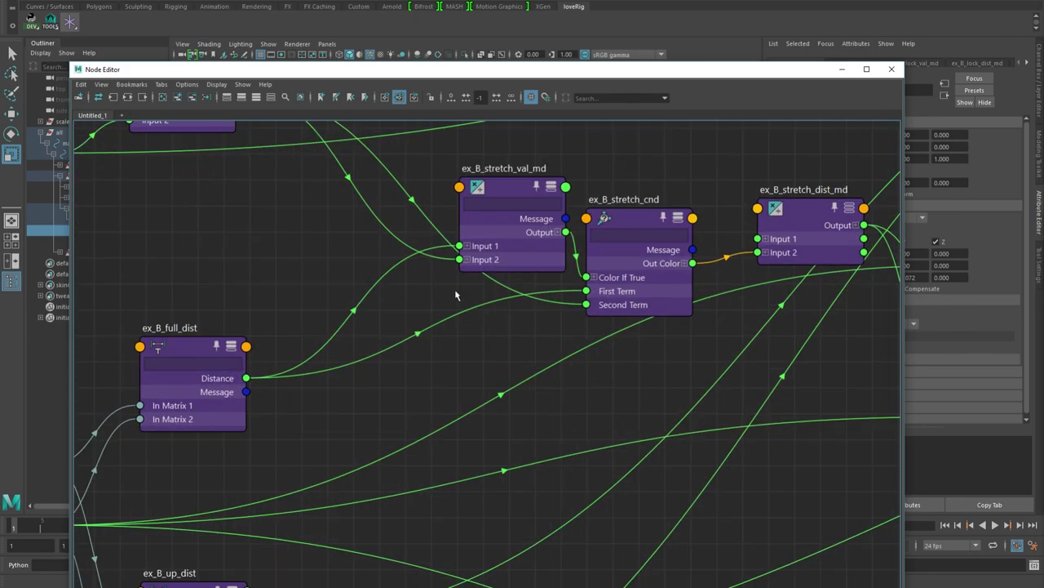
{"action": "middle_click_drag", "start_coordinate": [460, 296], "coordinate": [496, 347], "text": "alt"}
{"action": "left_click", "coordinate": [547, 241]}
{"action": "left_click_drag", "start_coordinate": [679, 70], "coordinate": [536, 61]}
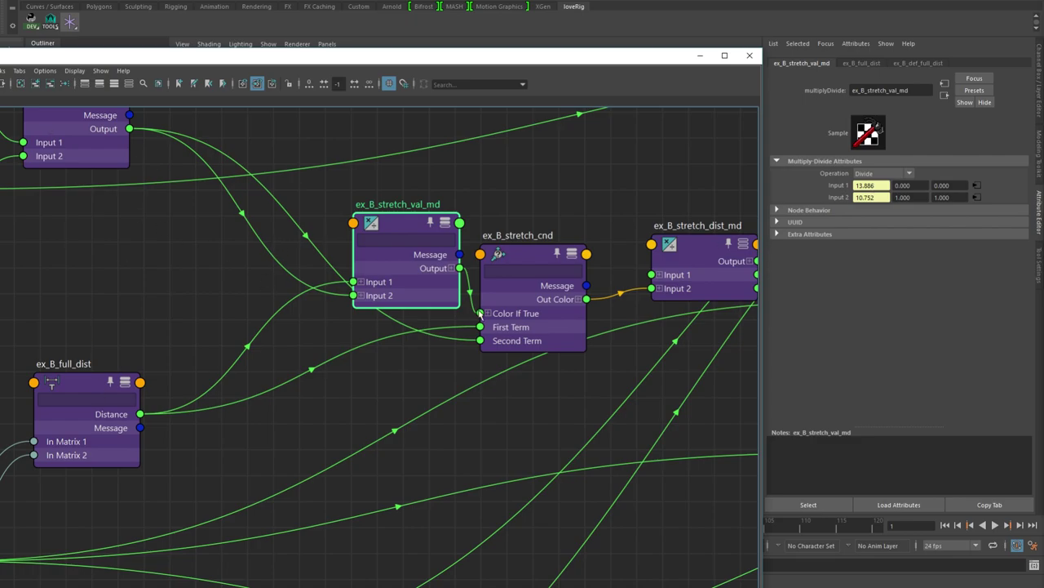
Display the attributes of ex_B_stretch_cnd and trace its First Term and Second Term connections from the distance nodes
{"action": "left_click", "coordinate": [527, 261]}
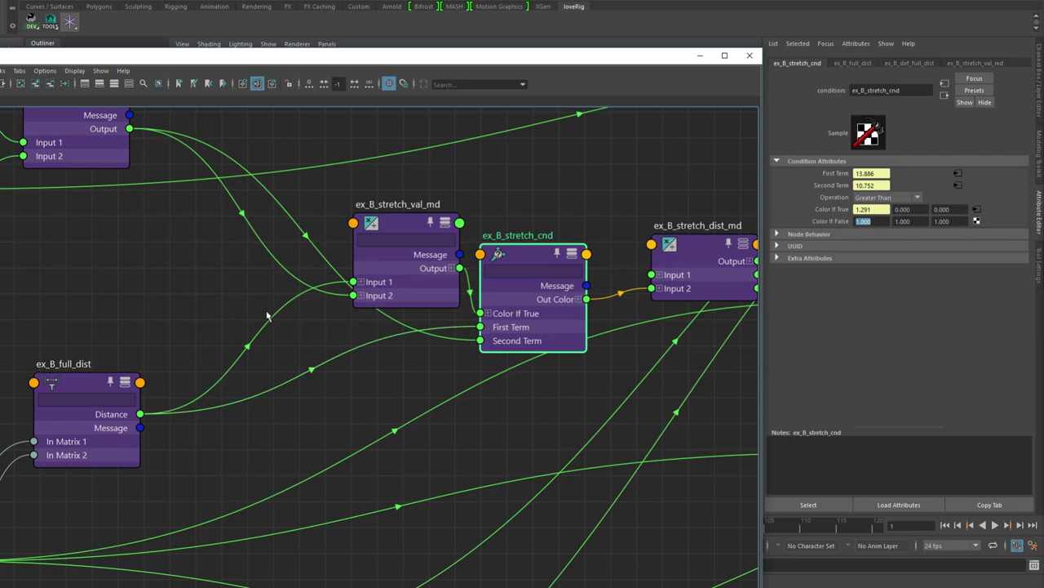
{"action": "middle_click_drag", "start_coordinate": [190, 241], "coordinate": [216, 283]}
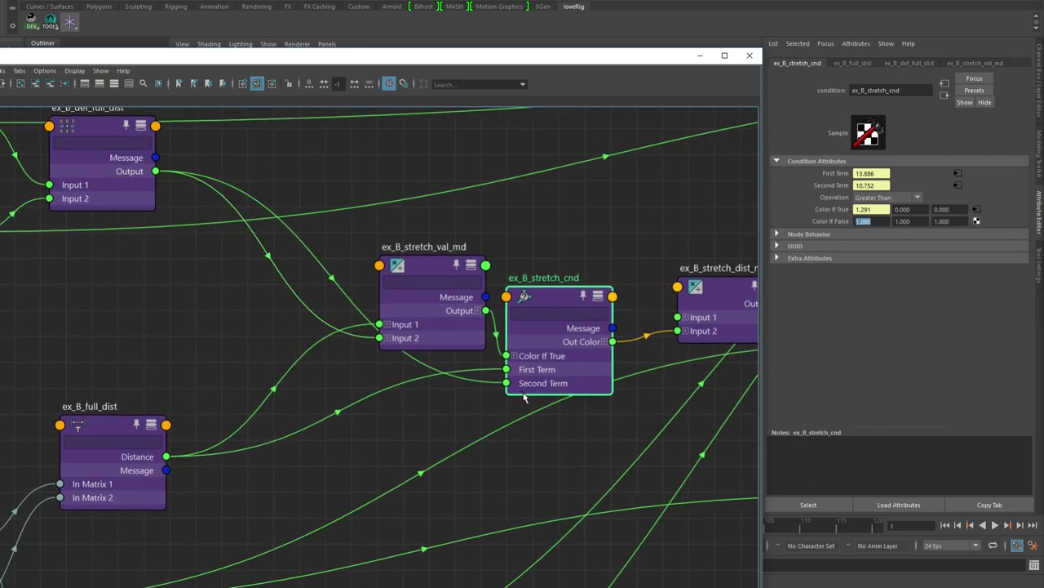
{"action": "left_click", "coordinate": [572, 399]}
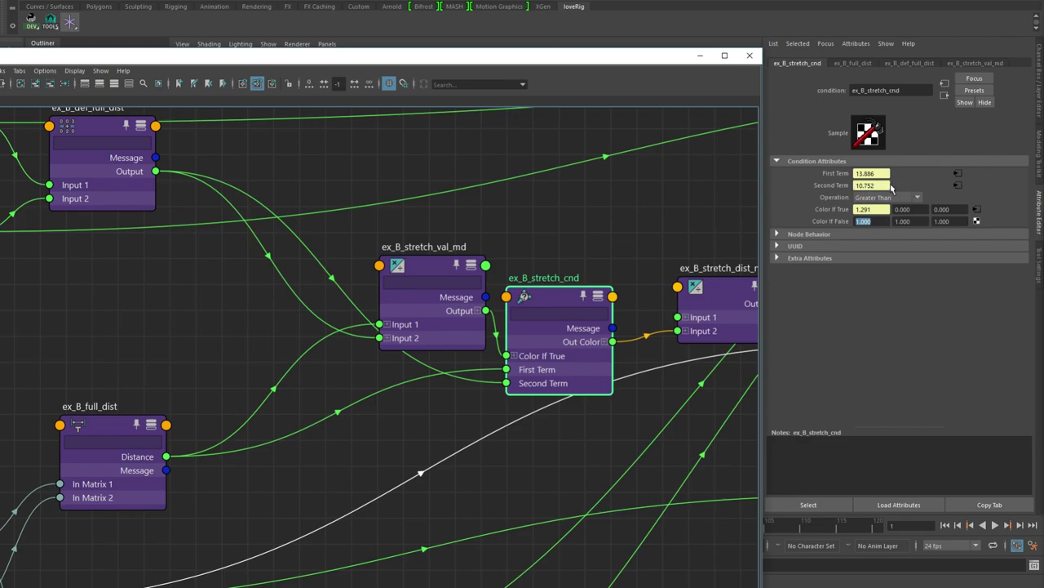
{"action": "left_click", "coordinate": [690, 384]}
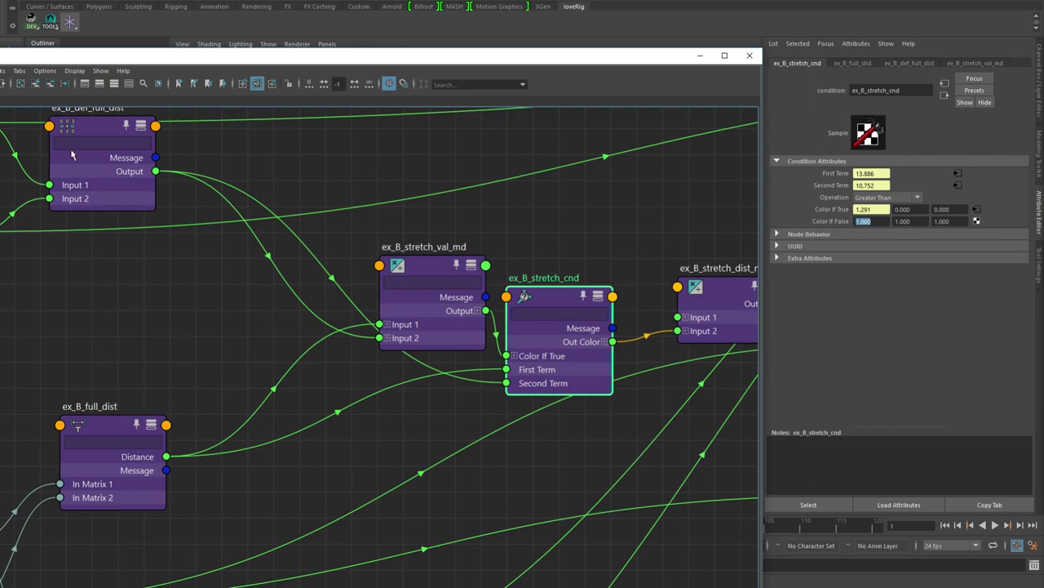
{"action": "middle_click_drag", "start_coordinate": [142, 261], "coordinate": [207, 287], "text": "alt"}
{"action": "middle_click_drag", "start_coordinate": [399, 416], "coordinate": [266, 354], "text": "alt"}
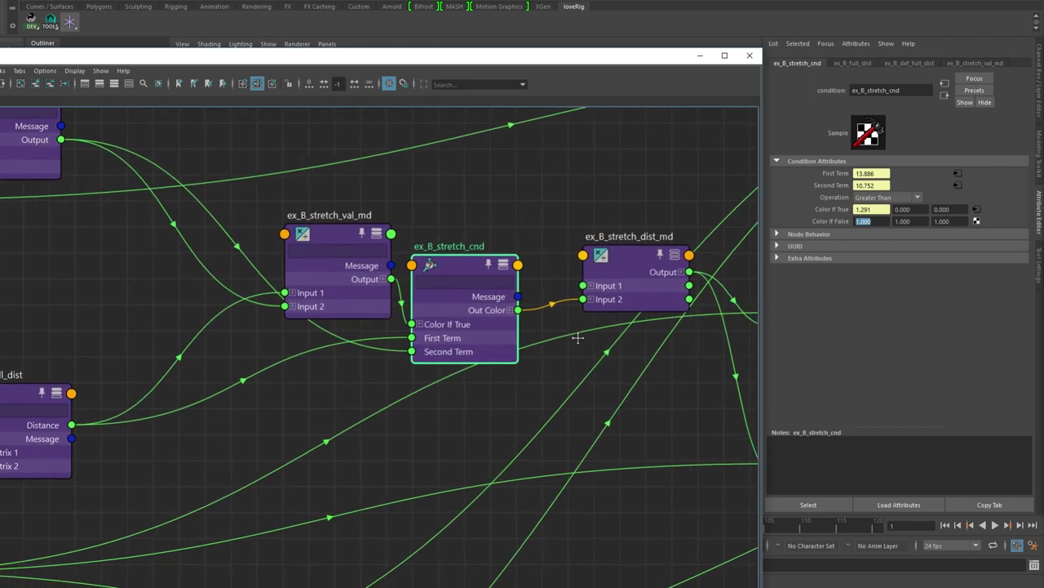
Inspect the attributes of ex_B_stretch_dist_md and of the ex_B_up_stretch_bta and ex_B_lo_stretch_bta blend nodes it feeds
{"action": "middle_click_drag", "start_coordinate": [582, 337], "coordinate": [472, 360], "text": "alt"}
{"action": "left_click", "coordinate": [527, 279]}
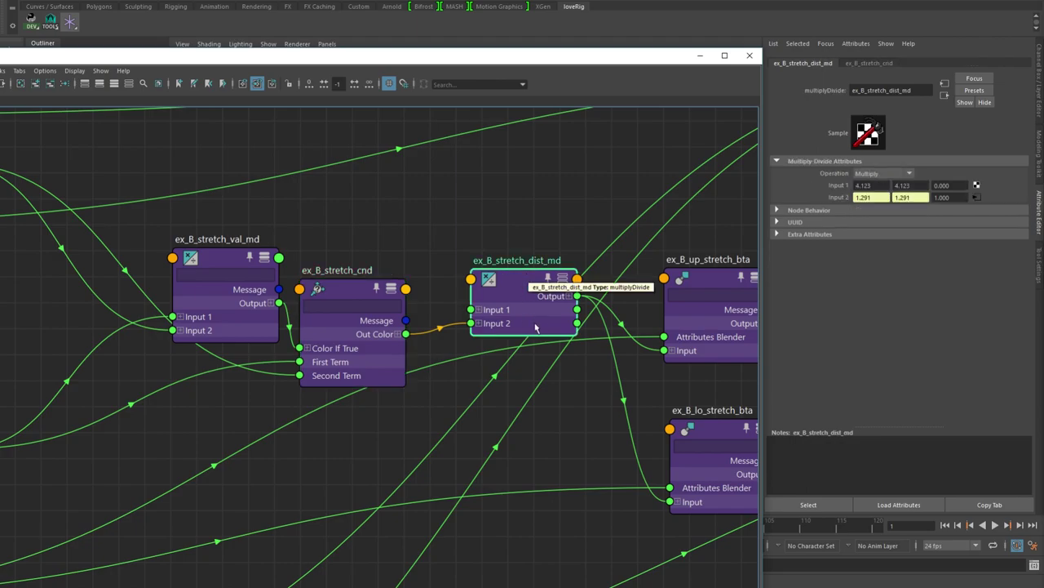
{"action": "middle_click_drag", "start_coordinate": [545, 430], "coordinate": [365, 385], "text": "alt"}
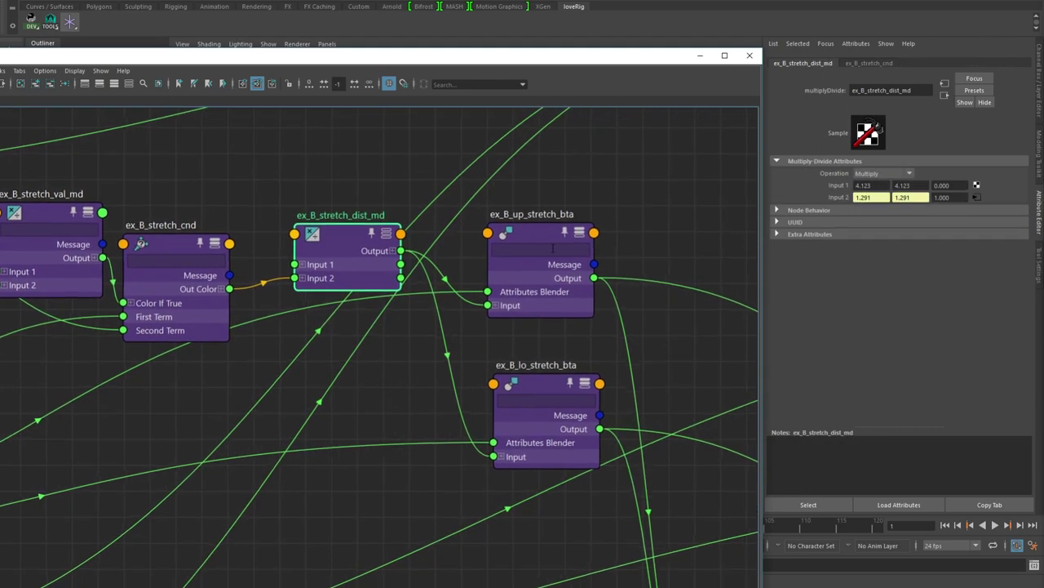
{"action": "left_click", "coordinate": [539, 249]}
{"action": "left_click", "coordinate": [551, 395]}
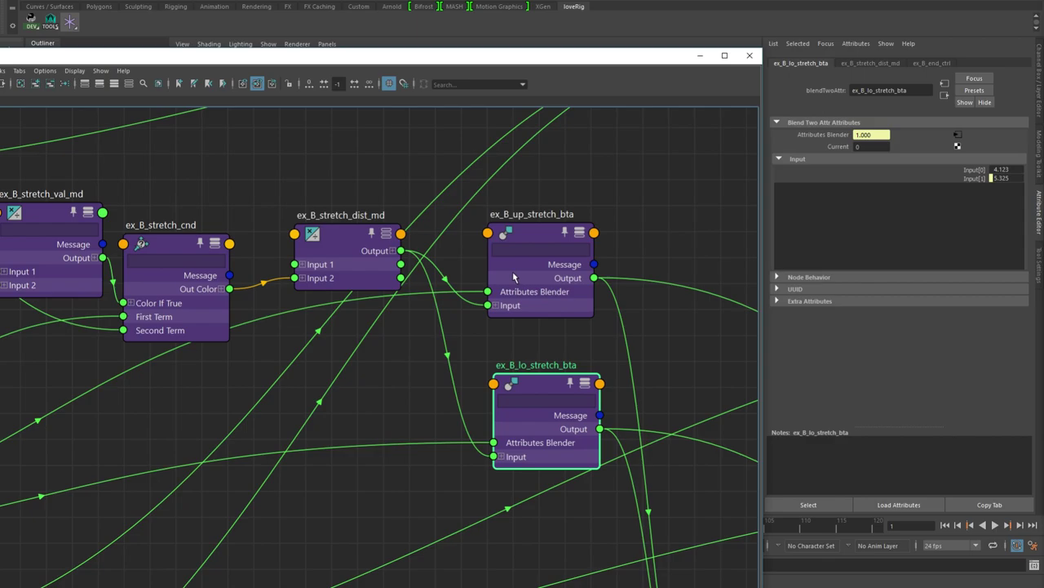
Show the rest of the ex_B network and select its group of nudge nodes
{"action": "right_click_drag", "start_coordinate": [580, 349], "coordinate": [304, 369], "text": "alt"}
{"action": "middle_click_drag", "start_coordinate": [578, 376], "coordinate": [344, 340], "text": "alt"}
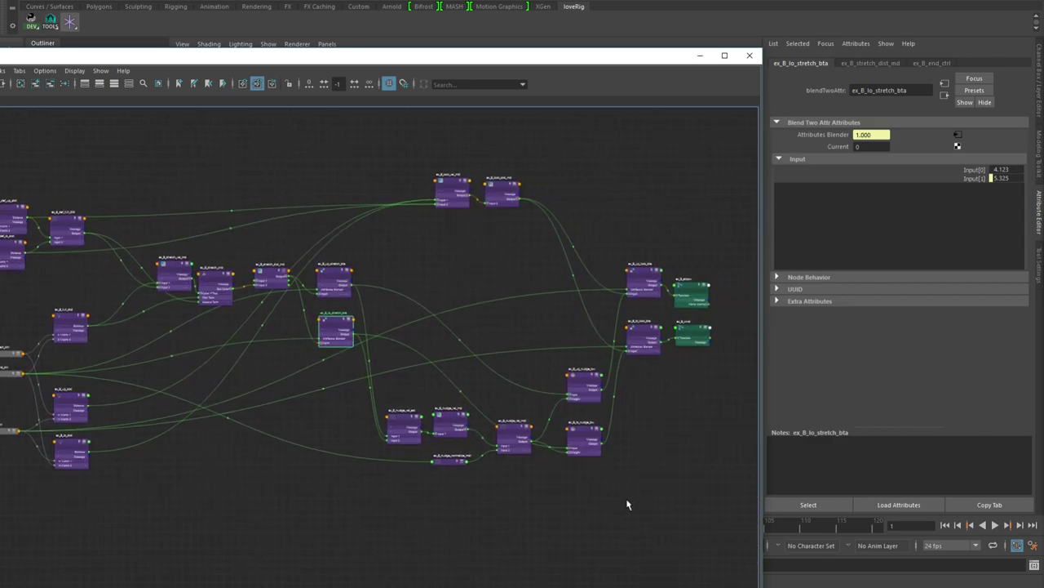
{"action": "left_click", "coordinate": [374, 369]}
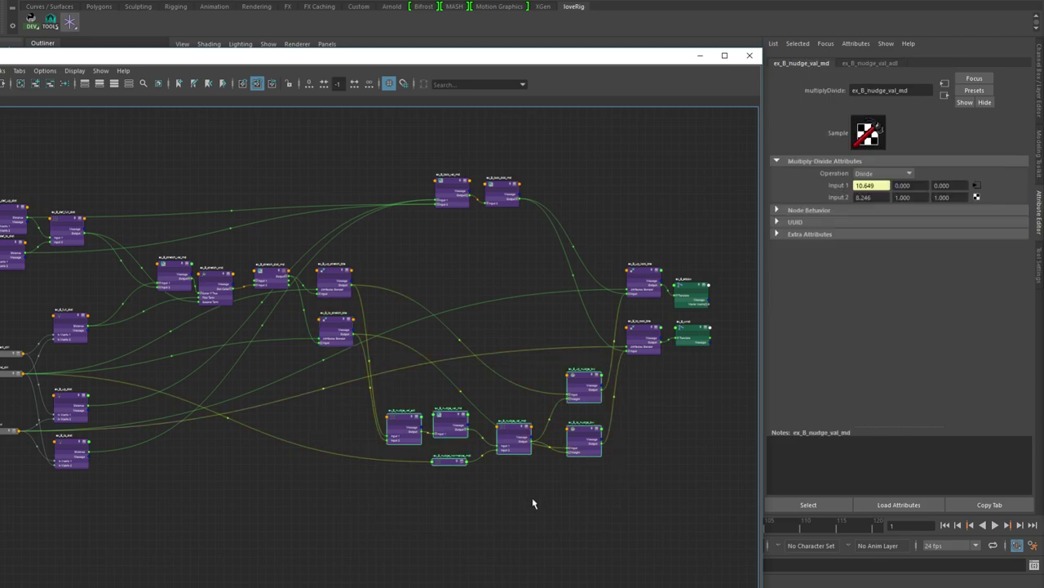
Locate ex_B_lock_val_md and ex_B_lock_dist_md in the network and lower the Node Editor to uncover the arm in the viewport
{"action": "scroll", "coordinate": [499, 275], "scroll_direction": "up", "scroll_amount": 5}
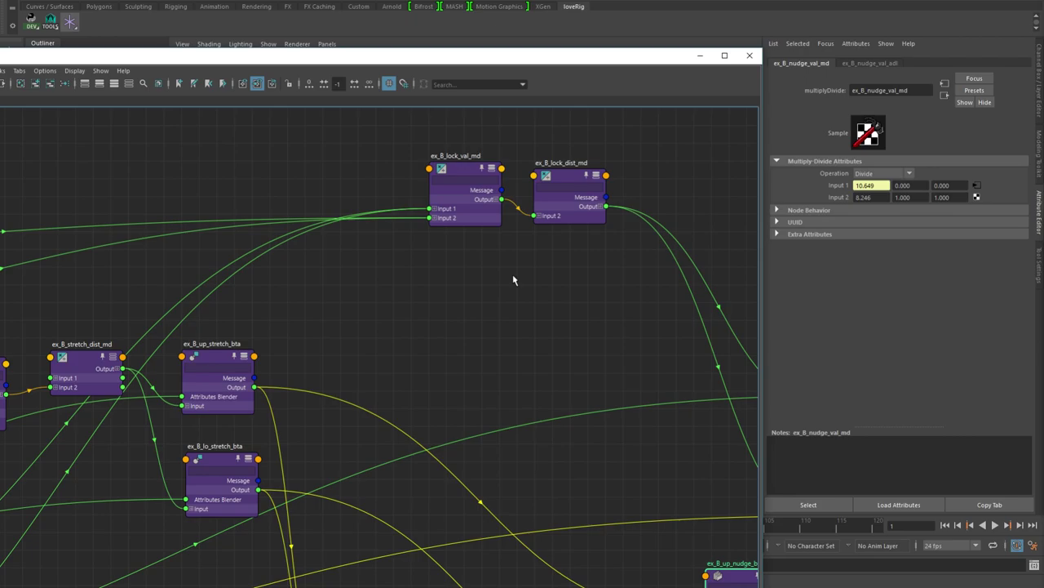
{"action": "scroll", "coordinate": [457, 377], "scroll_direction": "up", "scroll_amount": 4}
{"action": "middle_click_drag", "start_coordinate": [519, 276], "coordinate": [510, 379], "text": "alt"}
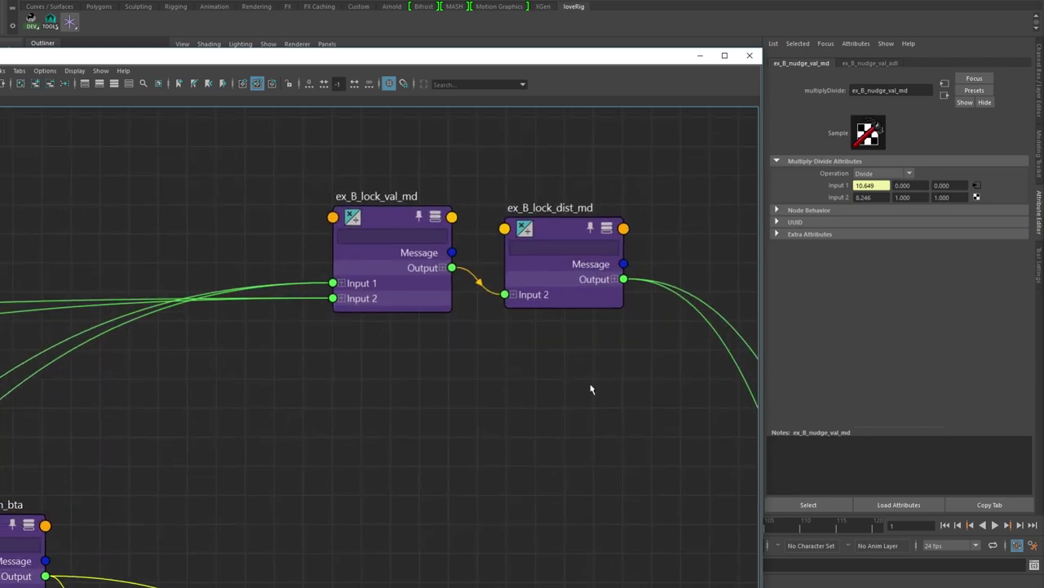
{"action": "middle_click_drag", "start_coordinate": [609, 368], "coordinate": [561, 393], "text": "alt"}
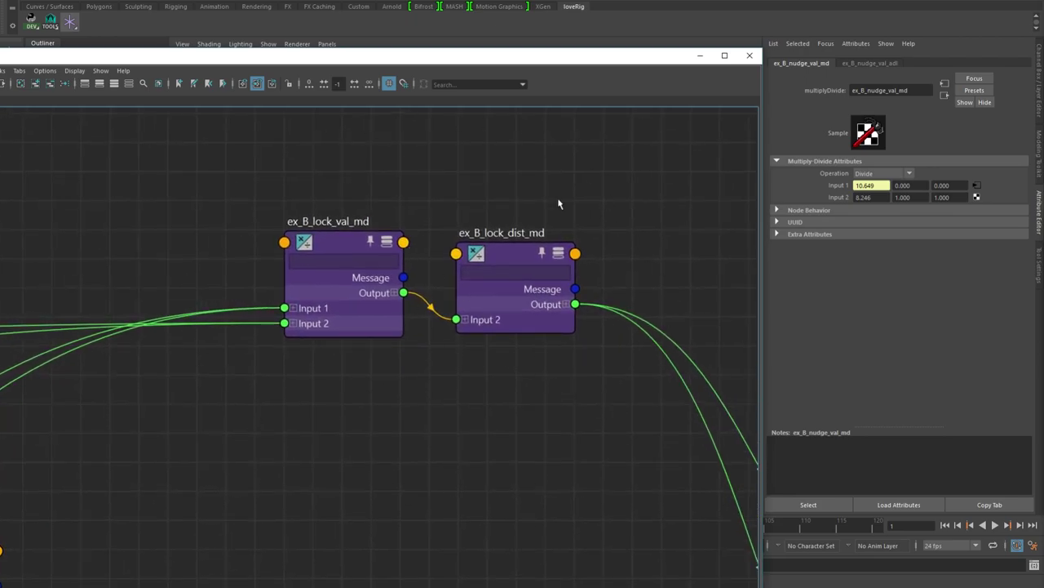
{"action": "left_click_drag", "start_coordinate": [534, 62], "coordinate": [650, 249]}
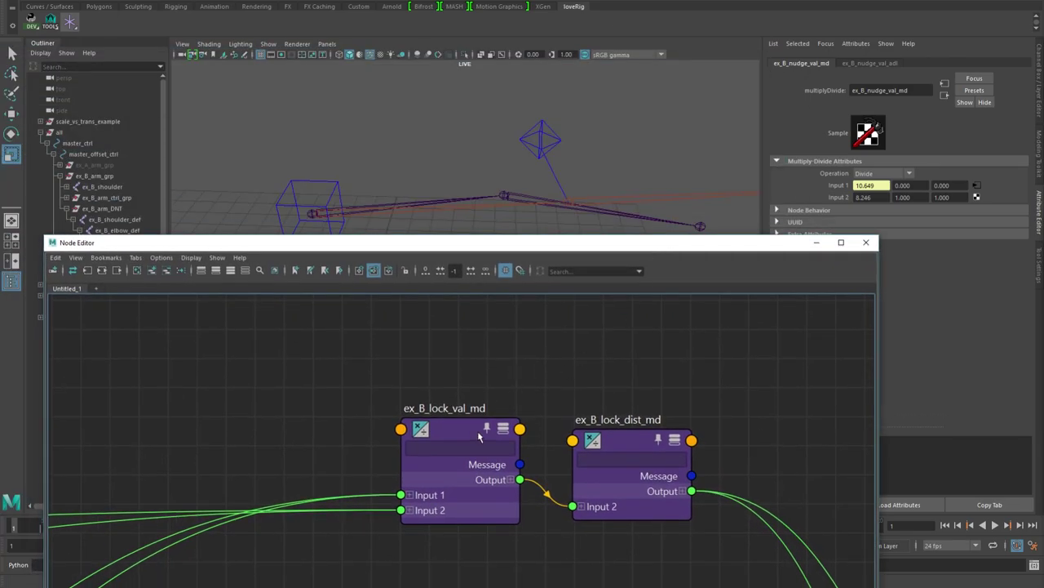
Display the attributes of ex_B_lock_val_md and expand its Input 1 and Input 2 plugs in the Node Editor
{"action": "left_click_drag", "start_coordinate": [535, 247], "coordinate": [512, 228]}
{"action": "scroll", "coordinate": [539, 345], "scroll_direction": "down", "scroll_amount": 5}
{"action": "middle_click_drag", "start_coordinate": [379, 360], "coordinate": [510, 310], "text": "alt"}
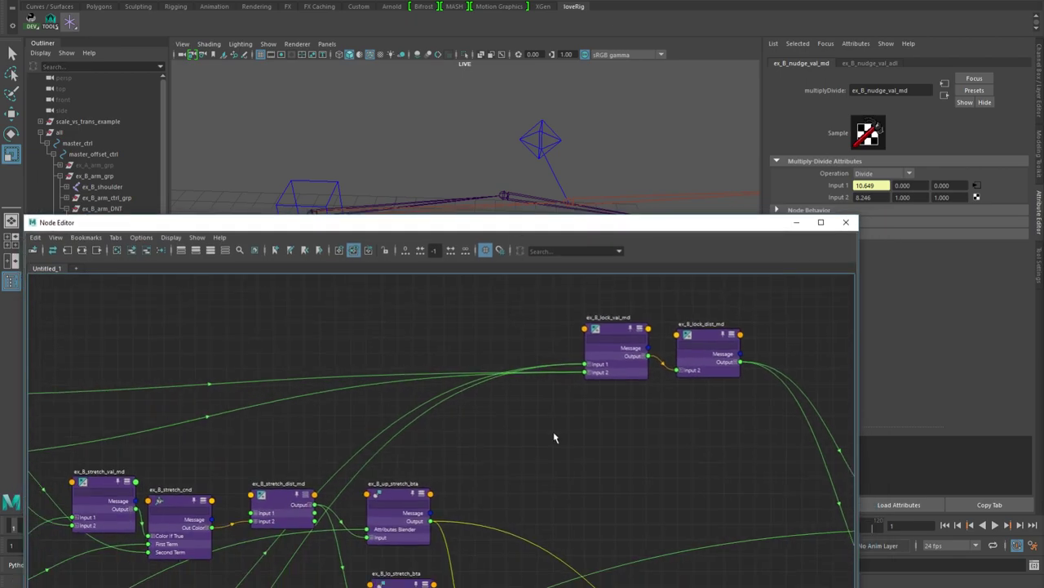
{"action": "left_click", "coordinate": [589, 372]}
{"action": "left_click", "coordinate": [616, 336]}
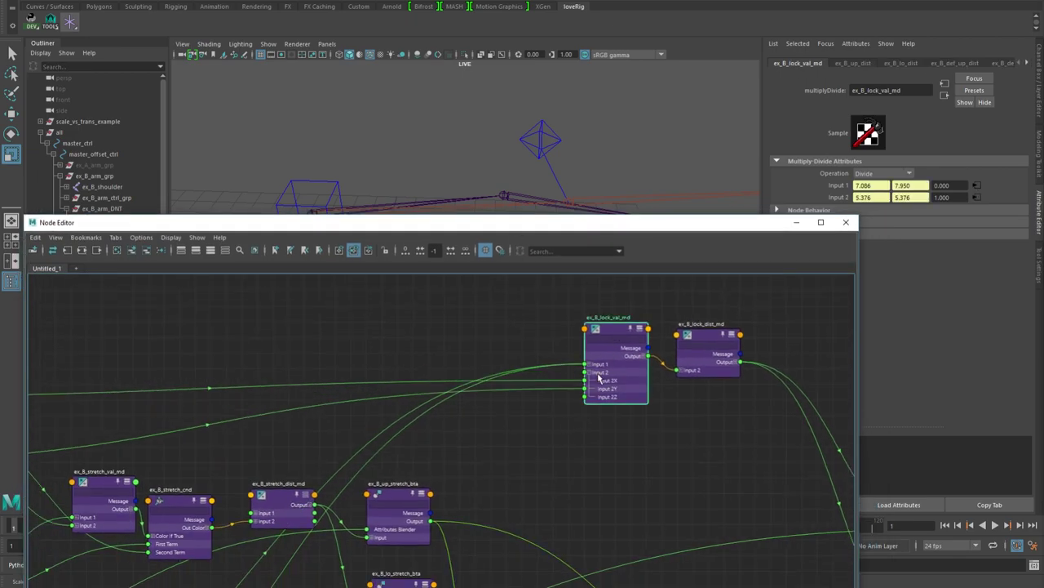
{"action": "left_click", "coordinate": [589, 364]}
{"action": "left_click_drag", "start_coordinate": [664, 227], "coordinate": [548, 212]}
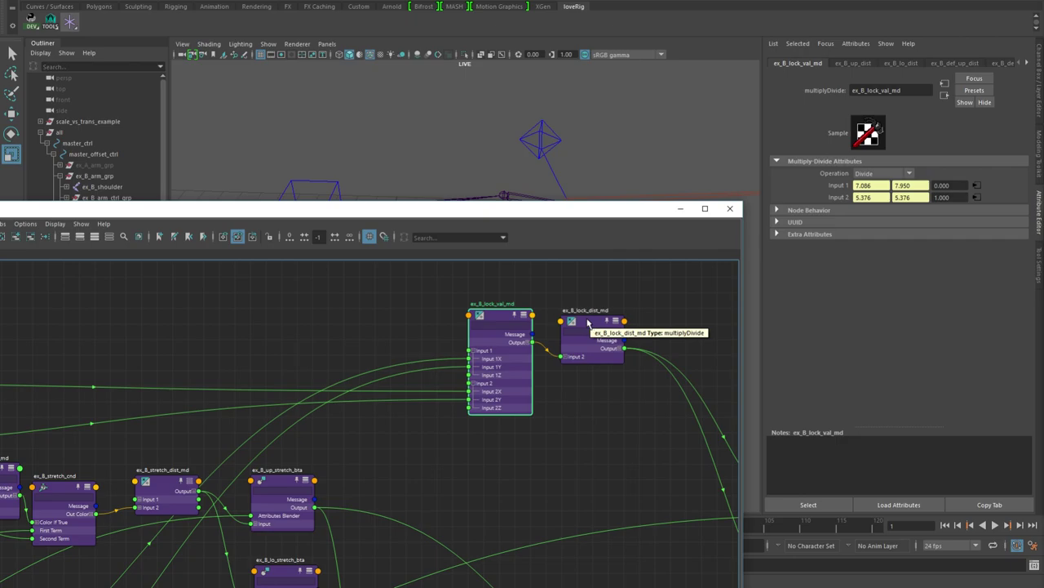
Trace the Input 1X and 1Y connections of ex_B_lock_val_md back to ex_B_up_dist and ex_B_lo_dist, and return to the node
{"action": "middle_click_drag", "start_coordinate": [359, 347], "coordinate": [571, 278], "text": "alt"}
{"action": "middle_click_drag", "start_coordinate": [439, 428], "coordinate": [678, 277], "text": "alt"}
{"action": "middle_click_drag", "start_coordinate": [393, 560], "coordinate": [563, 410], "text": "alt"}
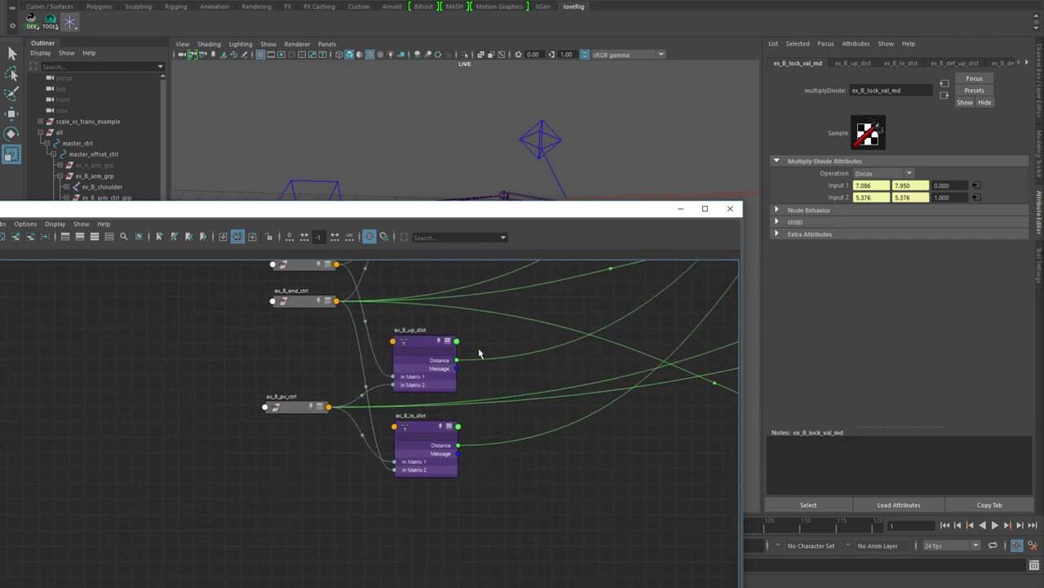
{"action": "middle_click_drag", "start_coordinate": [642, 323], "coordinate": [245, 557], "text": "alt"}
{"action": "scroll", "coordinate": [245, 557], "scroll_direction": "up", "scroll_amount": 2}
{"action": "middle_click_drag", "start_coordinate": [541, 376], "coordinate": [345, 581], "text": "alt"}
{"action": "middle_click_drag", "start_coordinate": [602, 368], "coordinate": [394, 466], "text": "alt"}
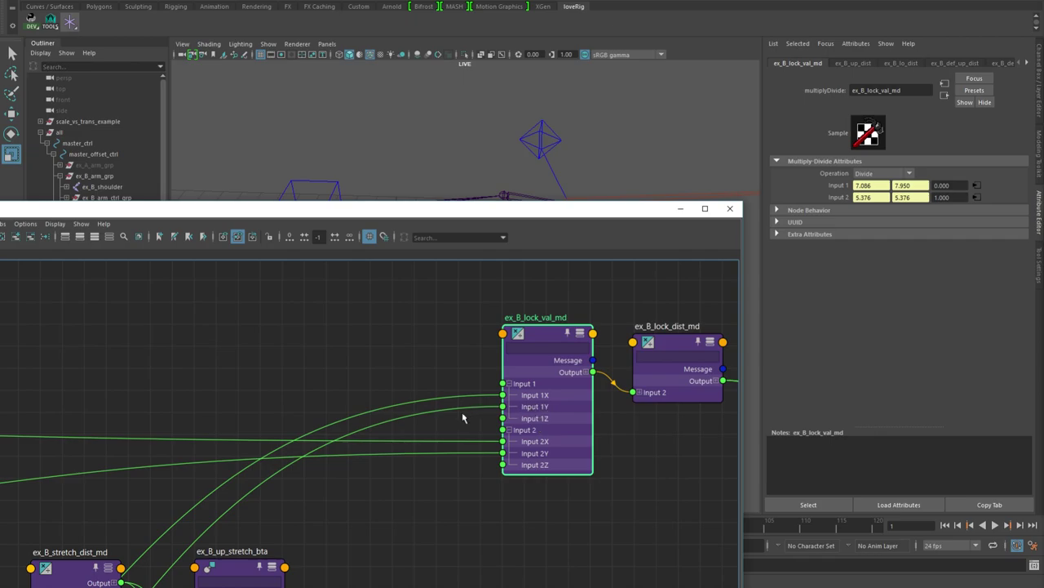
Trace the Input 2X and 2Y connections of ex_B_lock_val_md back to ex_B_def_up_dist, ex_B_def_lo_dist and their def joints
{"action": "middle_click_drag", "start_coordinate": [399, 500], "coordinate": [494, 406]}
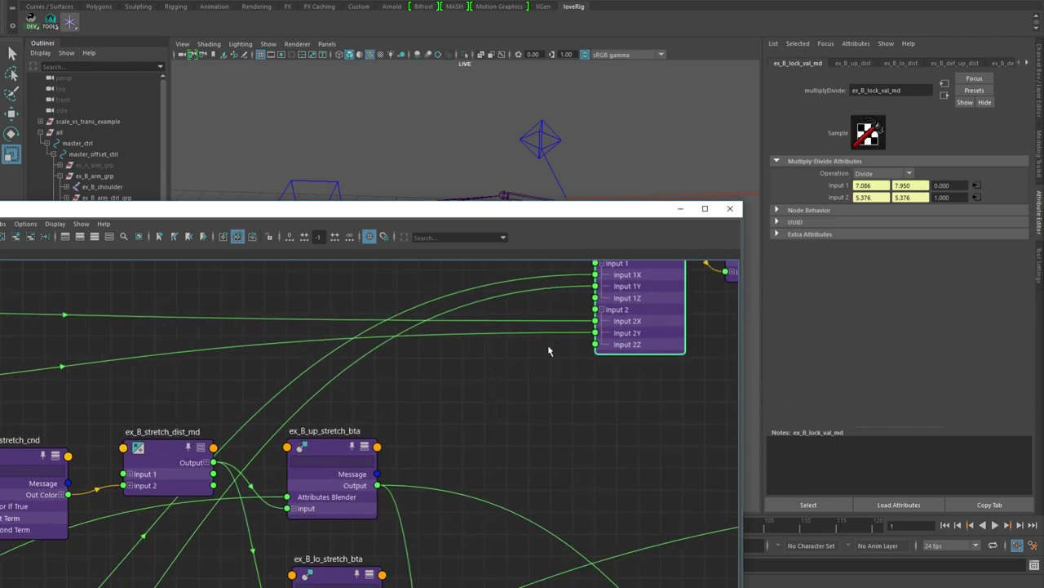
{"action": "middle_click_drag", "start_coordinate": [494, 156], "coordinate": [517, 123], "text": "alt"}
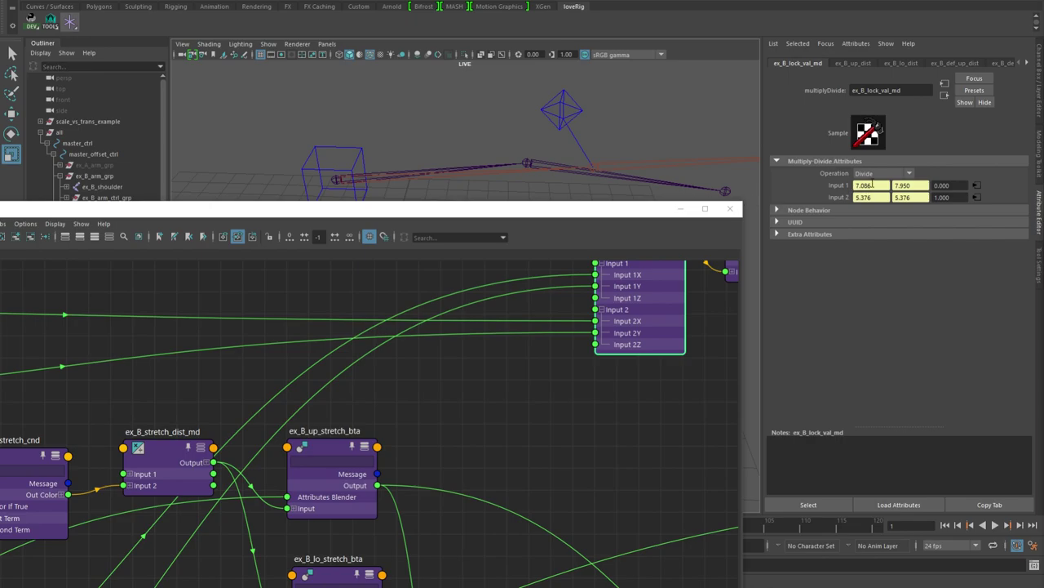
{"action": "middle_click_drag", "start_coordinate": [434, 322], "coordinate": [1002, 318], "text": "alt"}
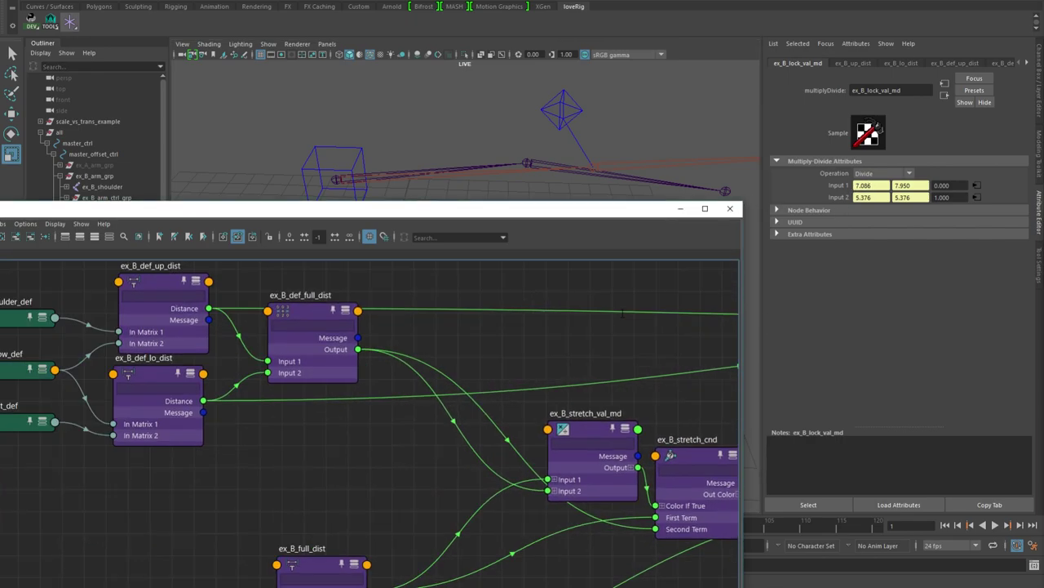
{"action": "middle_click_drag", "start_coordinate": [191, 396], "coordinate": [408, 364], "text": "alt"}
{"action": "middle_click_drag", "start_coordinate": [291, 358], "coordinate": [364, 357]}
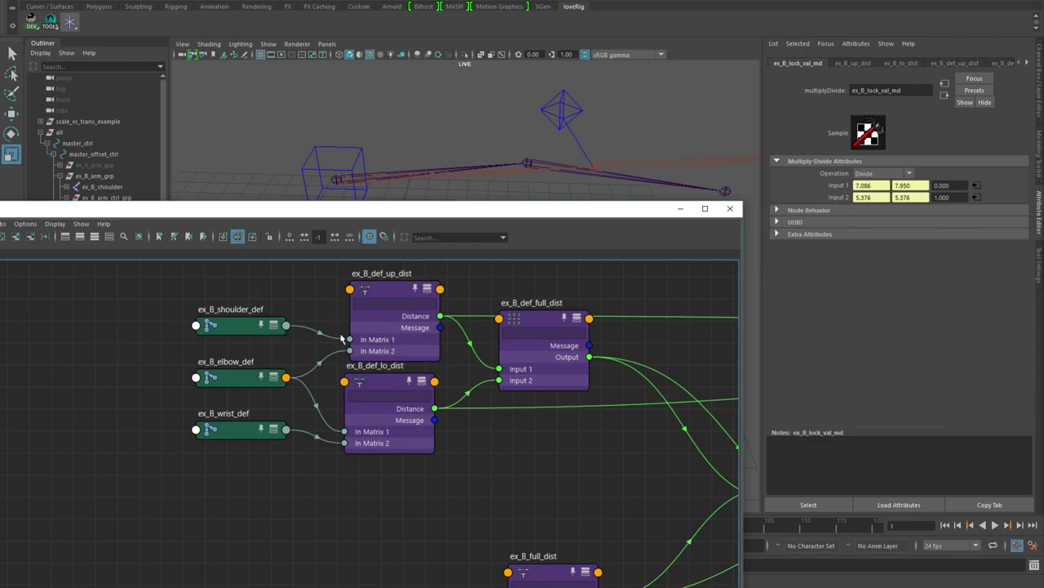
Return to the lock nodes in the network and inspect the attributes of ex_B_lock_dist_md and ex_B_stretch_dist_md for comparison
{"action": "left_click_drag", "start_coordinate": [488, 191], "coordinate": [511, 176], "text": "alt"}
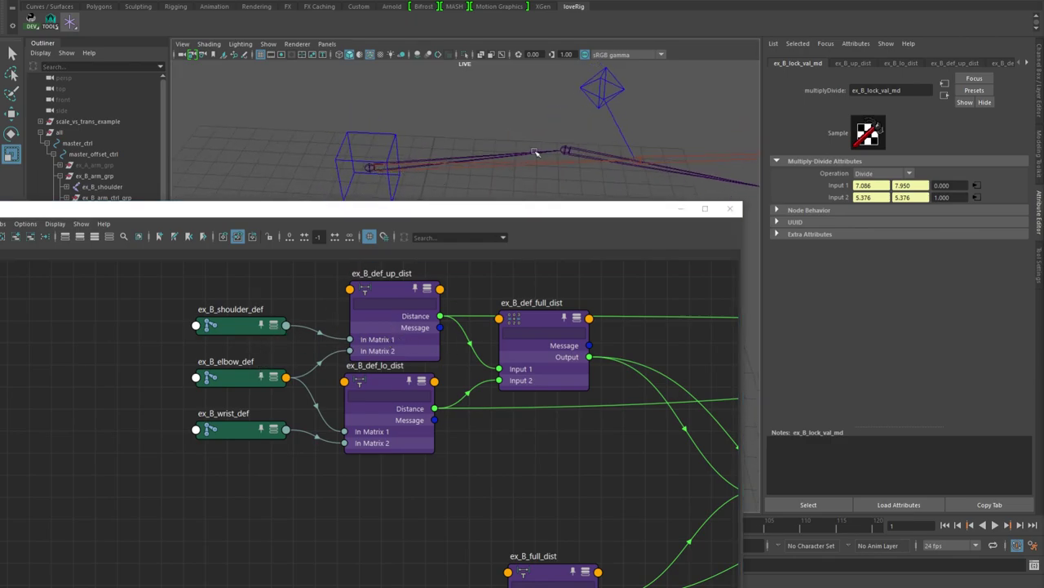
{"action": "middle_click_drag", "start_coordinate": [634, 355], "coordinate": [114, 359]}
{"action": "middle_click_drag", "start_coordinate": [730, 356], "coordinate": [114, 432]}
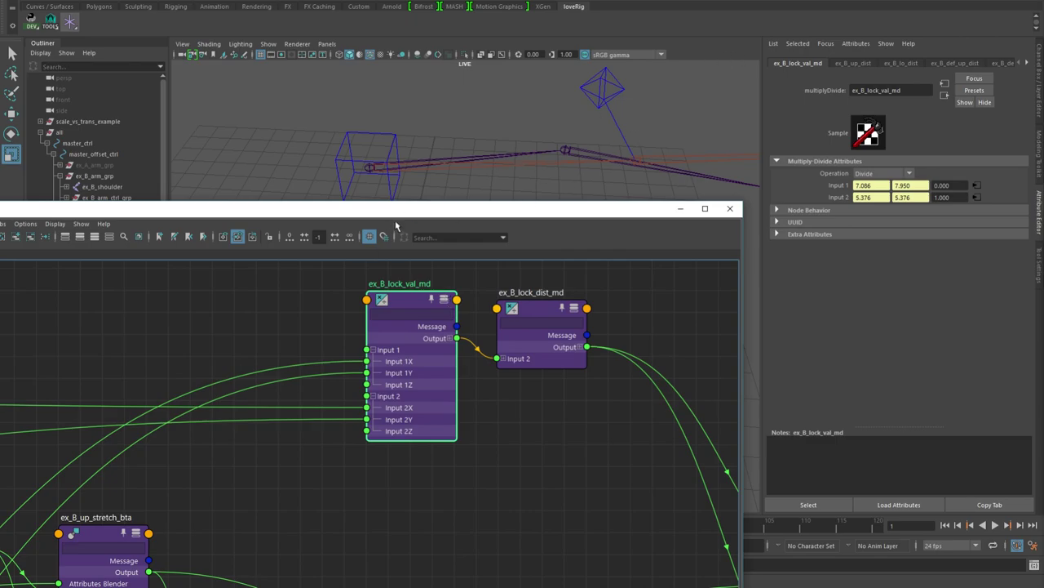
{"action": "left_click", "coordinate": [545, 309]}
{"action": "middle_click_drag", "start_coordinate": [585, 414], "coordinate": [554, 428], "text": "alt"}
{"action": "right_click_drag", "start_coordinate": [590, 470], "coordinate": [522, 465], "text": "alt"}
{"action": "middle_click_drag", "start_coordinate": [521, 465], "coordinate": [564, 423], "text": "alt"}
{"action": "left_click", "coordinate": [186, 454]}
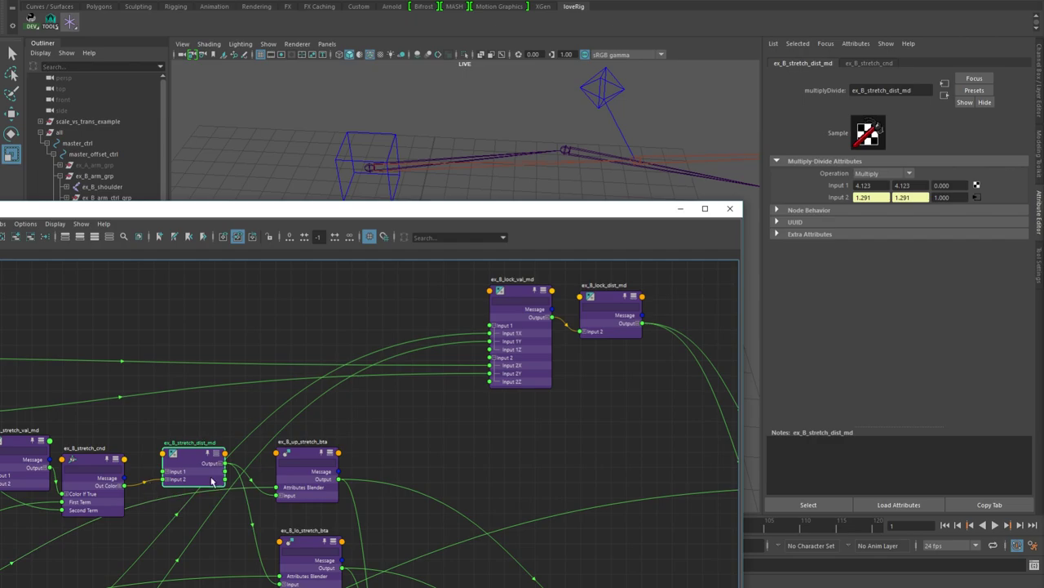
Display the attributes of ex_B_lock_dist_md, expand the Output plugs of both lock multiplyDivide nodes, and read its Output X value
{"action": "scroll", "coordinate": [481, 449], "scroll_direction": "up", "scroll_amount": 5}
{"action": "left_click", "coordinate": [410, 294]}
{"action": "middle_click_drag", "start_coordinate": [384, 407], "coordinate": [420, 451]}
{"action": "left_click", "coordinate": [869, 185]}
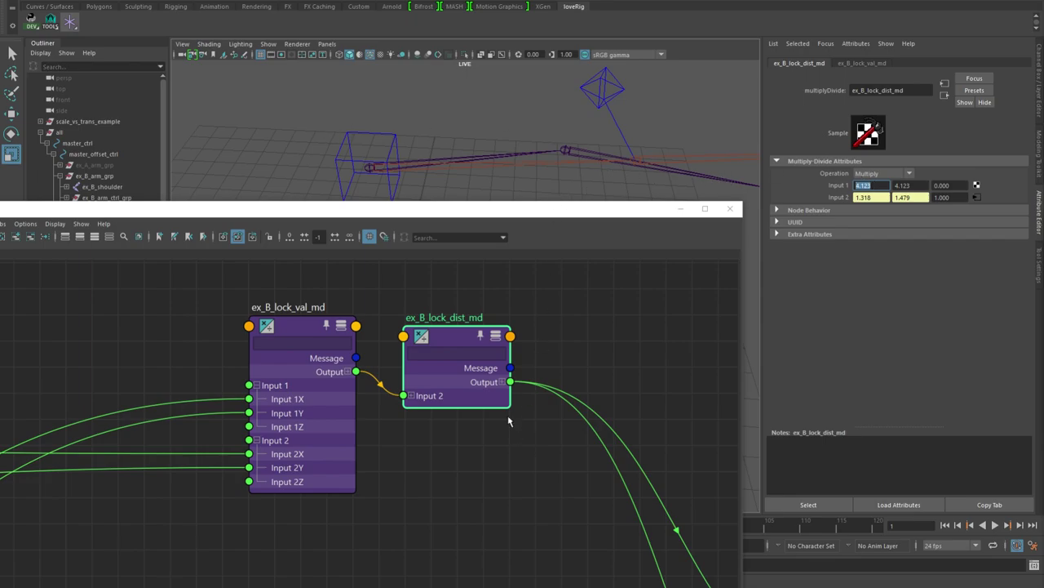
{"action": "left_click", "coordinate": [348, 372]}
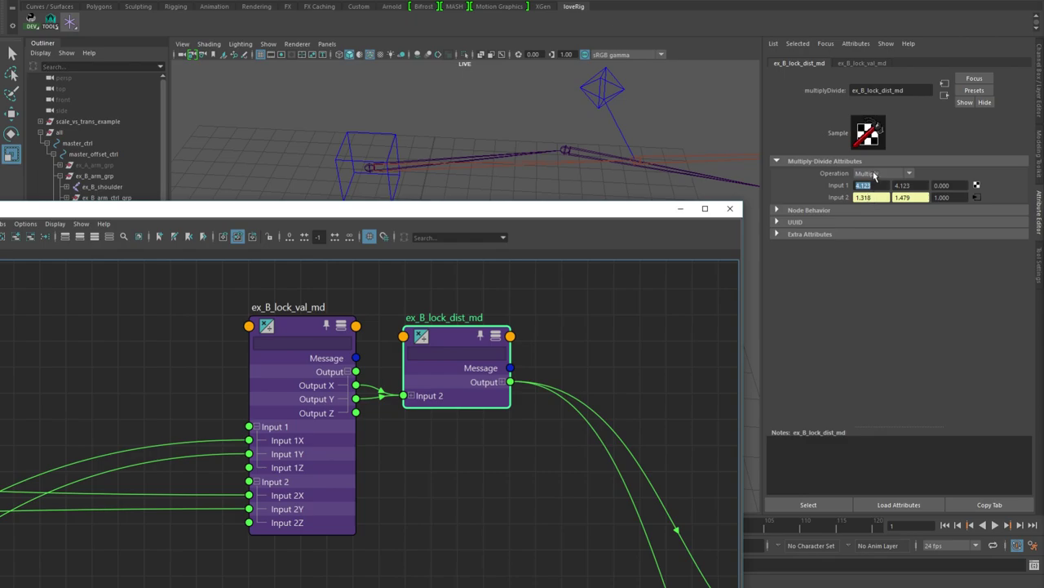
{"action": "left_click", "coordinate": [503, 382]}
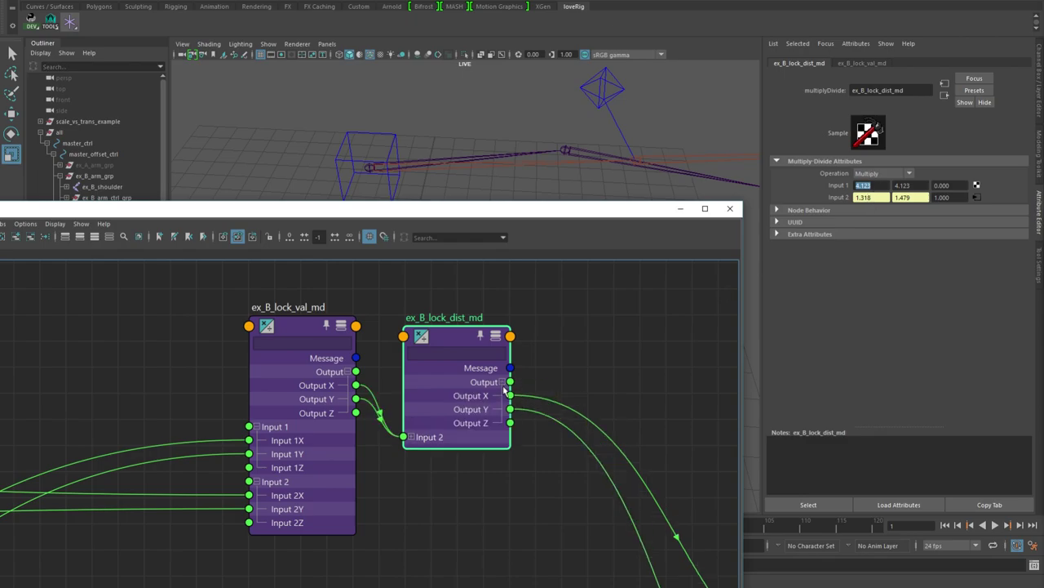
{"action": "mouse_move", "coordinate": [513, 397]}
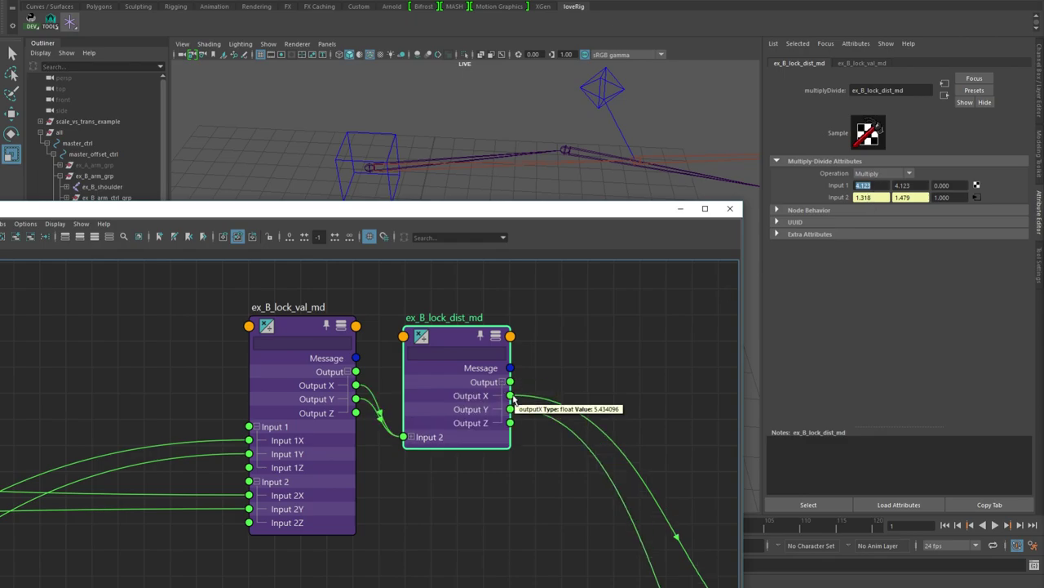
Follow the ex_B_lock_dist_md outputs to the lock blend nodes and expand the Input plugs of ex_B_up_lock_bta
{"action": "scroll", "coordinate": [594, 494], "scroll_direction": "down", "scroll_amount": 3}
{"action": "middle_click_drag", "start_coordinate": [581, 515], "coordinate": [429, 408], "text": "alt"}
{"action": "scroll", "coordinate": [433, 365], "scroll_direction": "up", "scroll_amount": 3}
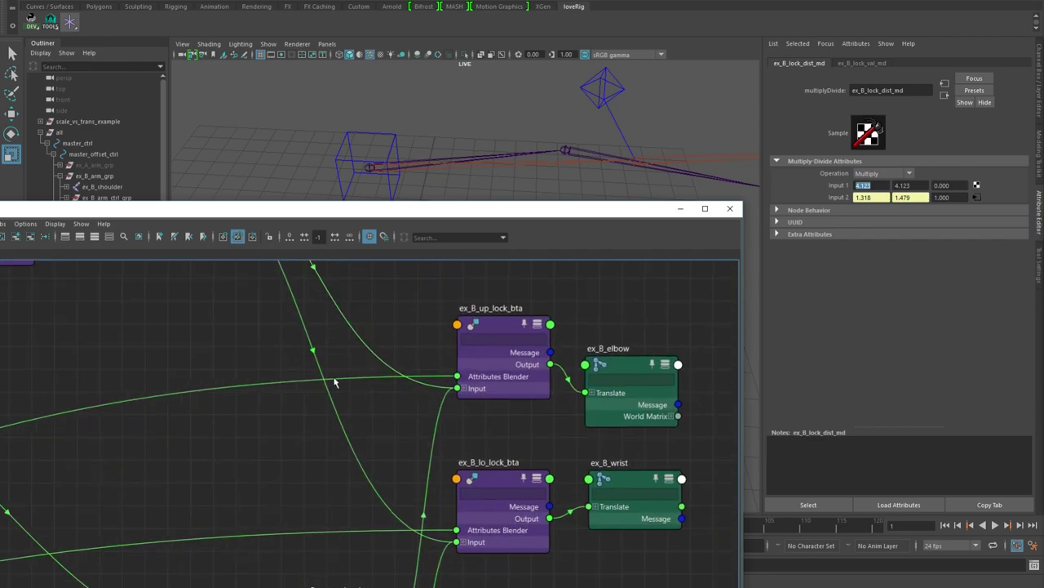
{"action": "left_click", "coordinate": [464, 388]}
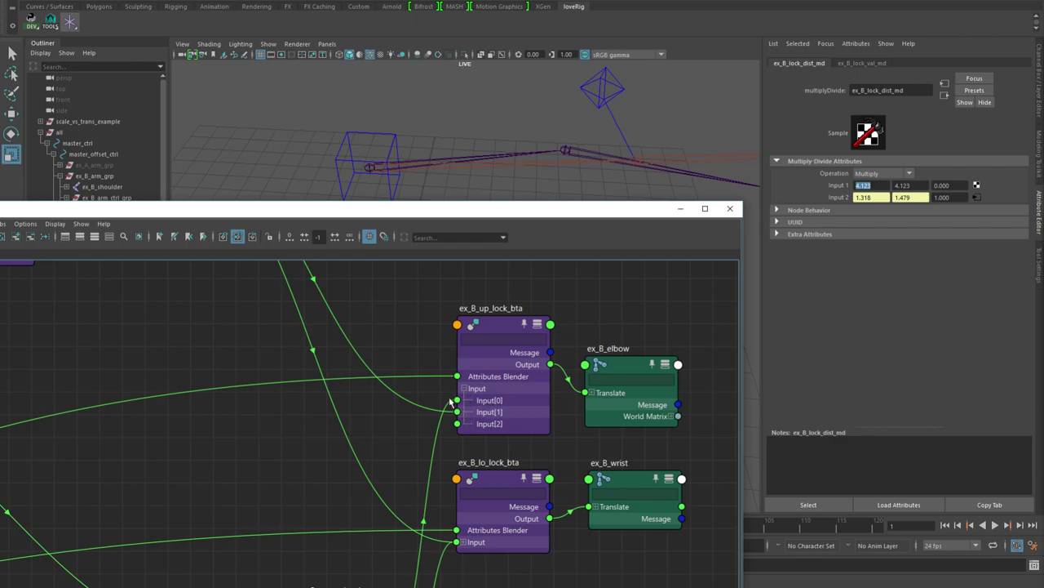
{"action": "middle_click_drag", "start_coordinate": [248, 429], "coordinate": [488, 411]}
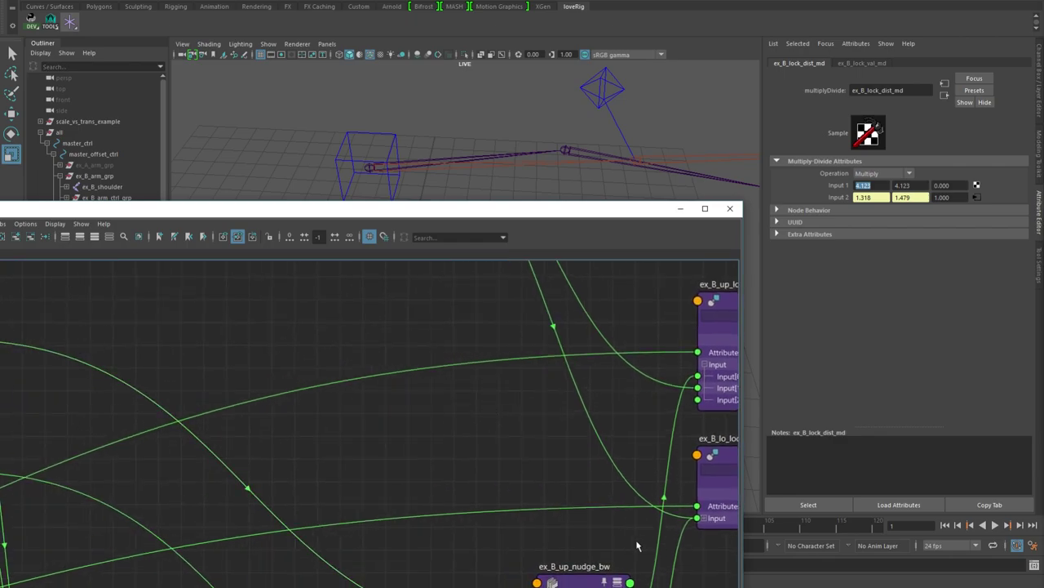
{"action": "middle_click_drag", "start_coordinate": [623, 423], "coordinate": [399, 453], "text": "alt"}
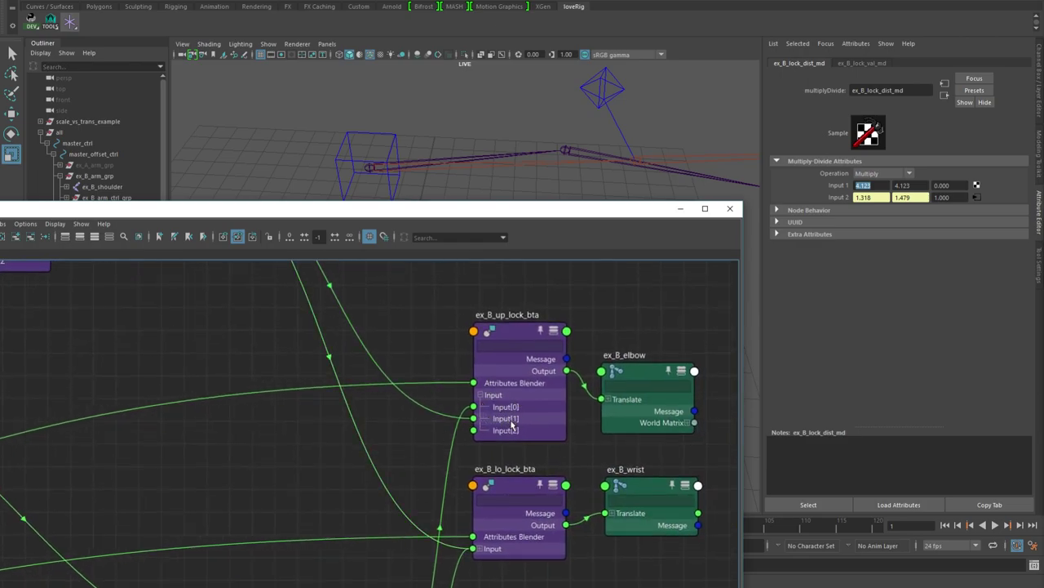
Display the attributes of ex_B_up_lock_bta and check which Translate plug of ex_B_elbow its output drives
{"action": "middle_click_drag", "start_coordinate": [451, 372], "coordinate": [455, 434]}
{"action": "left_click", "coordinate": [529, 398]}
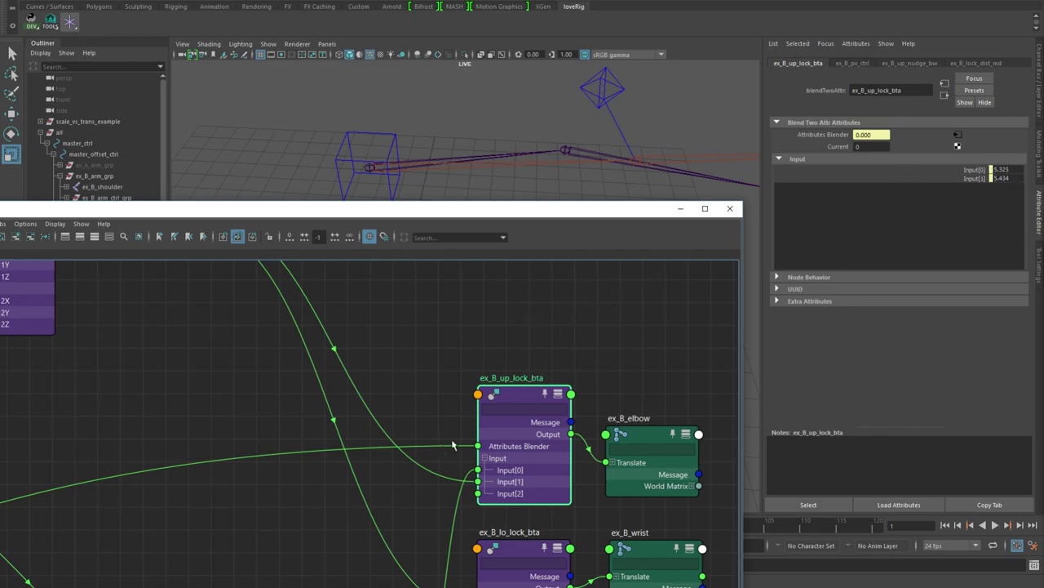
{"action": "left_click", "coordinate": [613, 463]}
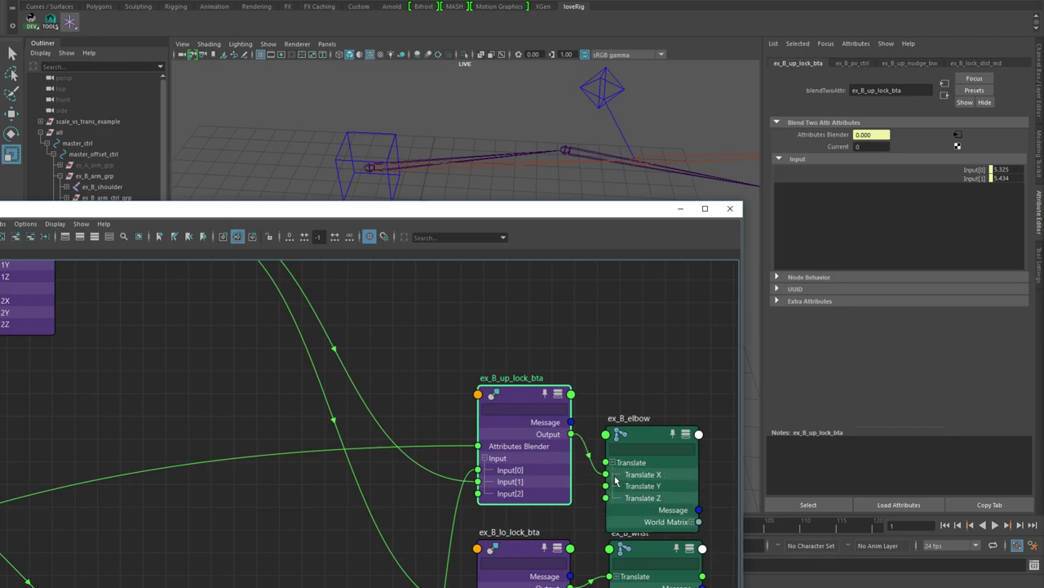
{"action": "left_click", "coordinate": [613, 463]}
Examine how the outputs of the ex_B stretch blend nodes run through the nudge nodes to the lock blend nodes
{"action": "middle_click_drag", "start_coordinate": [388, 443], "coordinate": [483, 340]}
{"action": "right_click_drag", "start_coordinate": [524, 382], "coordinate": [362, 380], "text": "alt"}
{"action": "middle_click_drag", "start_coordinate": [427, 431], "coordinate": [484, 371], "text": "alt"}
{"action": "right_click_drag", "start_coordinate": [484, 372], "coordinate": [535, 367], "text": "alt"}
{"action": "middle_click_drag", "start_coordinate": [521, 328], "coordinate": [562, 425], "text": "alt"}
{"action": "right_click_drag", "start_coordinate": [563, 364], "coordinate": [481, 402], "text": "alt"}
{"action": "middle_click_drag", "start_coordinate": [576, 404], "coordinate": [527, 400]}
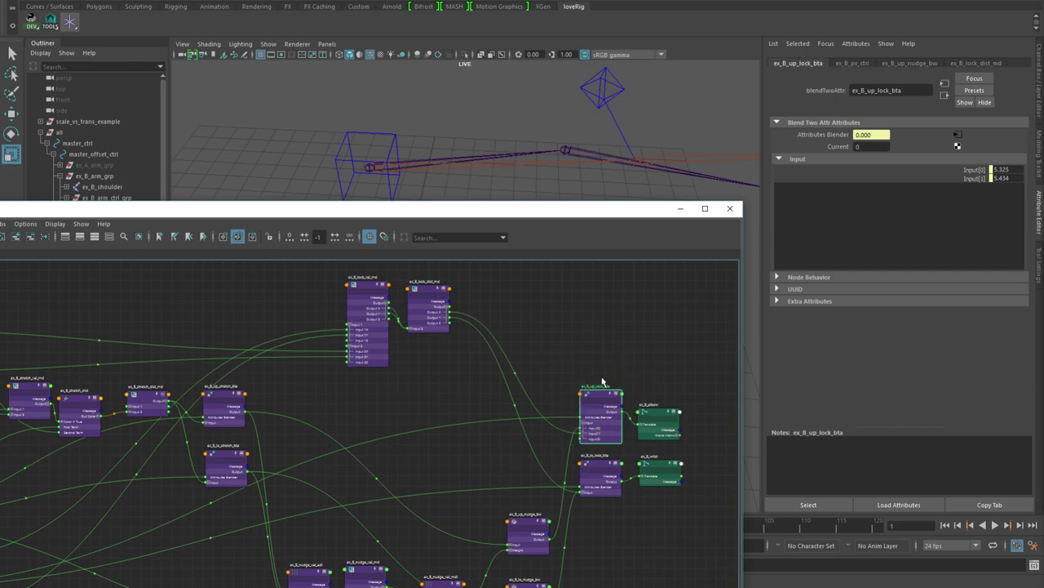
{"action": "middle_click_drag", "start_coordinate": [330, 421], "coordinate": [366, 387], "text": "alt"}
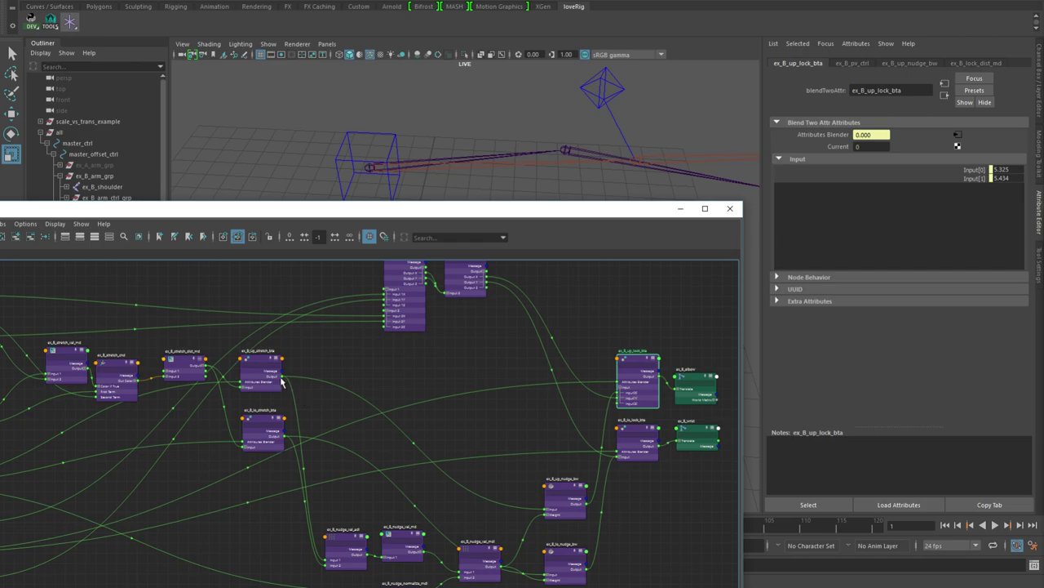
{"action": "left_click_drag", "start_coordinate": [284, 380], "coordinate": [462, 393]}
{"action": "middle_click_drag", "start_coordinate": [477, 431], "coordinate": [479, 358], "text": "alt"}
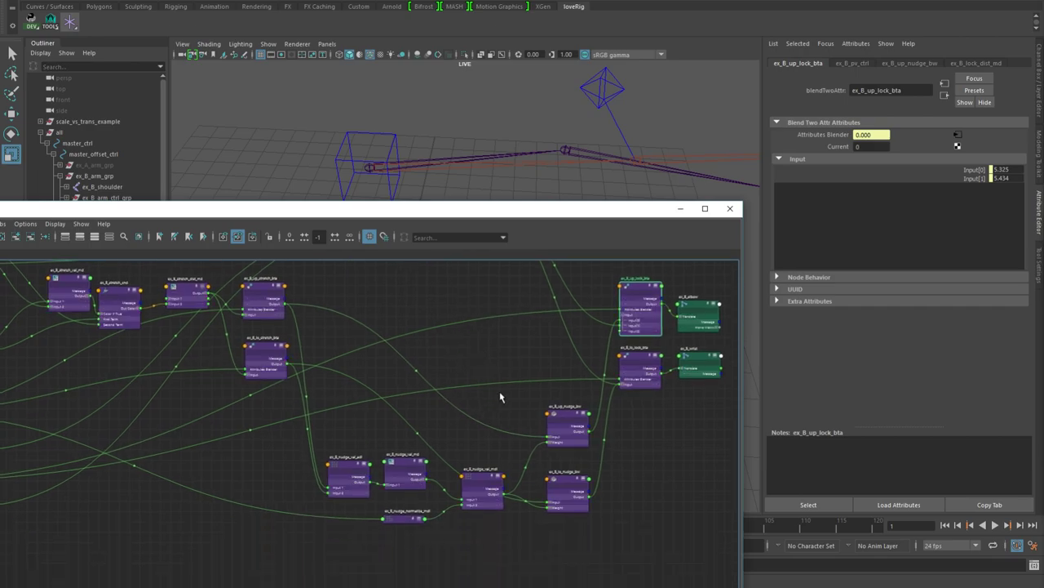
Move the Node Editor out of the way, select ex_B_end_ctrl in the viewport and make its Nudge channel active
{"action": "left_click_drag", "start_coordinate": [532, 211], "coordinate": [1043, 219]}
{"action": "left_click_drag", "start_coordinate": [669, 228], "coordinate": [604, 248], "text": "alt"}
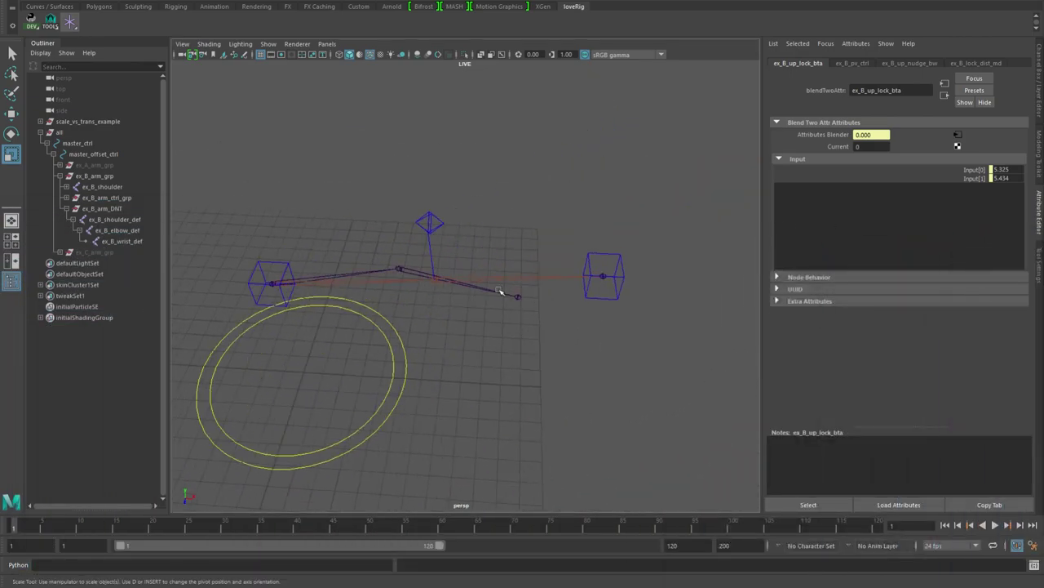
{"action": "left_click", "coordinate": [611, 254]}
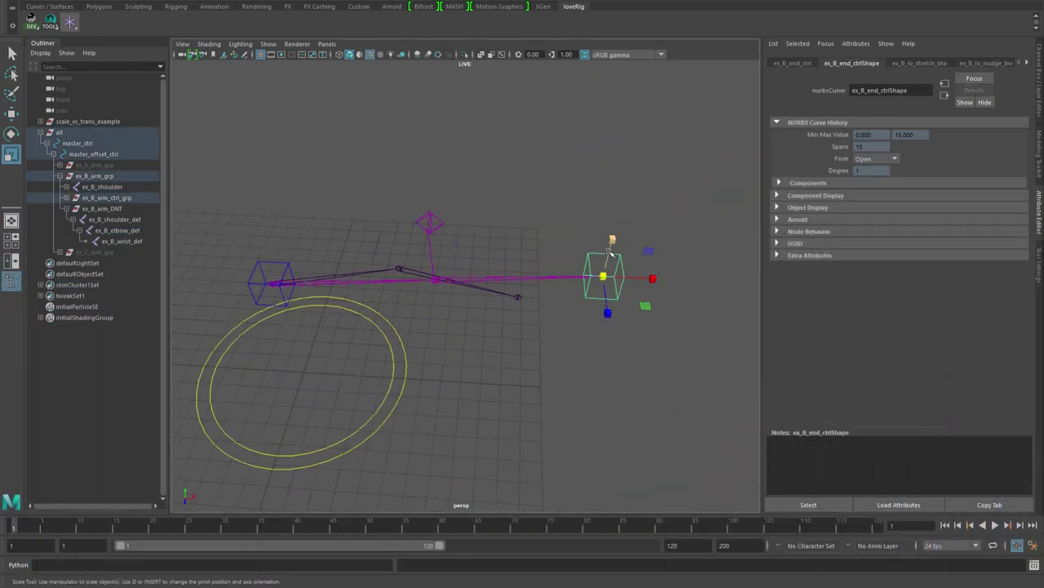
{"action": "key", "text": "ctrl+a"}
{"action": "left_click", "coordinate": [985, 170]}
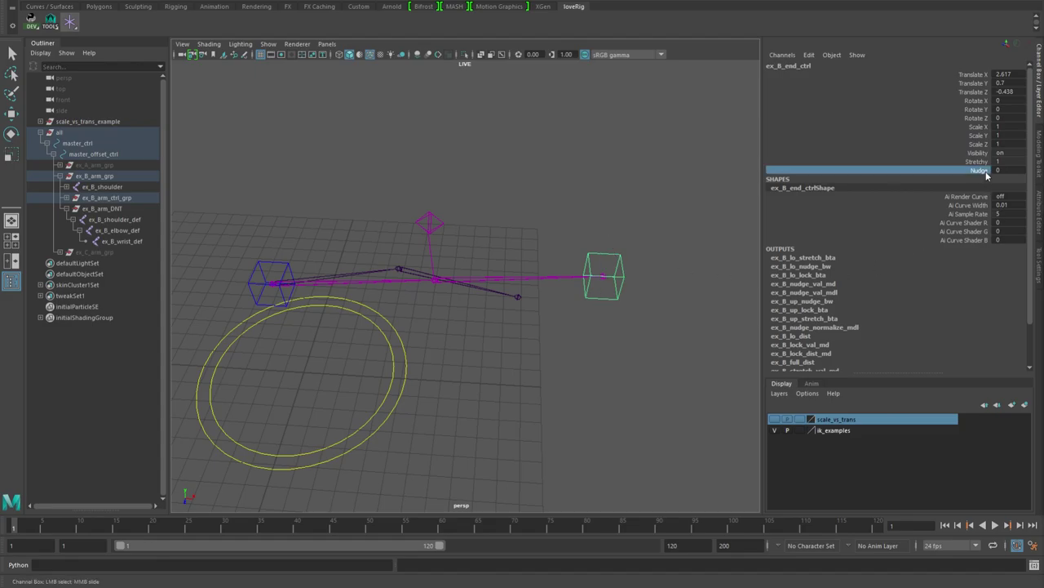
Try out different Nudge values on ex_B_end_ctrl to watch the arm, undoing each change
{"action": "middle_click_drag", "start_coordinate": [611, 202], "coordinate": [612, 201]}
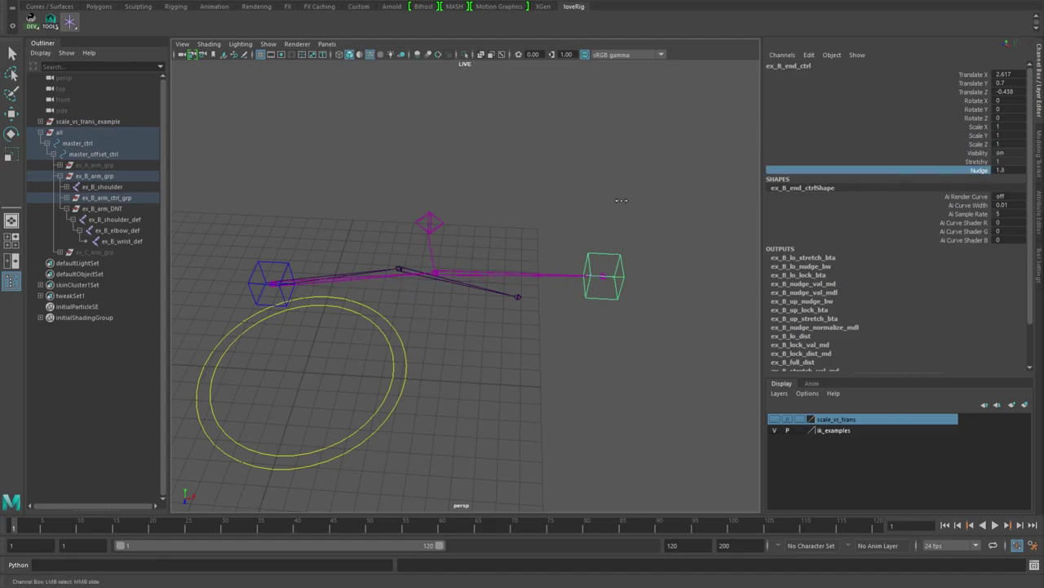
{"action": "key", "text": "ctrl+z"}
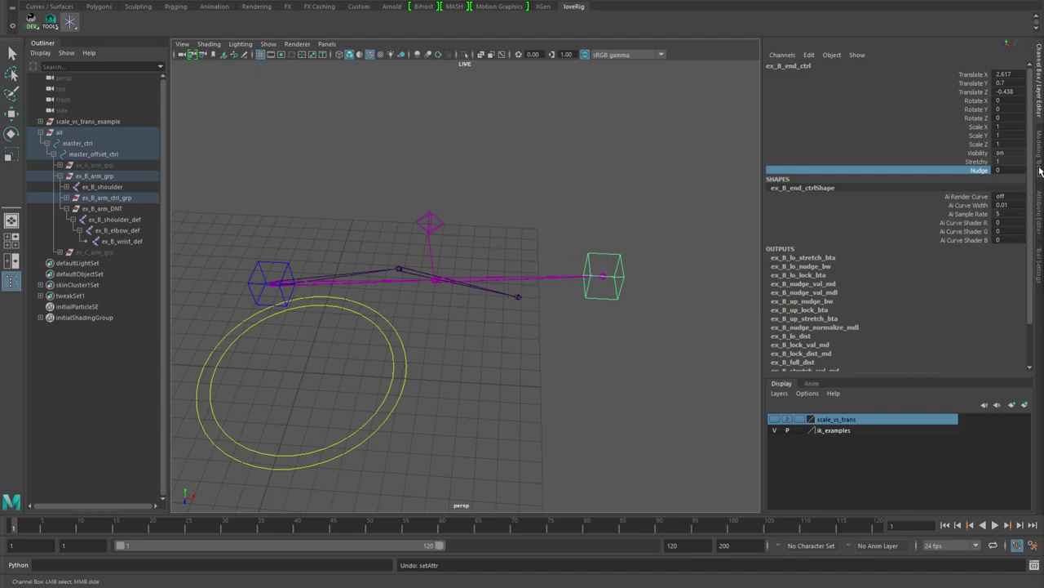
{"action": "middle_click_drag", "start_coordinate": [677, 229], "coordinate": [694, 217]}
{"action": "key", "text": "ctrl+z"}
{"action": "left_click_drag", "start_coordinate": [575, 312], "coordinate": [579, 319], "text": "alt"}
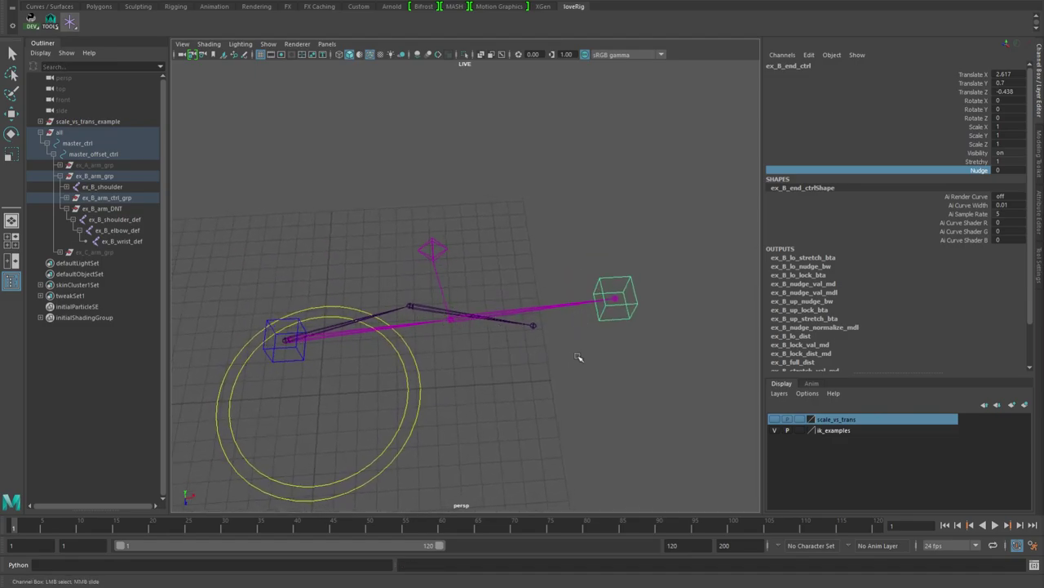
{"action": "left_click_drag", "start_coordinate": [579, 359], "coordinate": [581, 334], "text": "alt"}
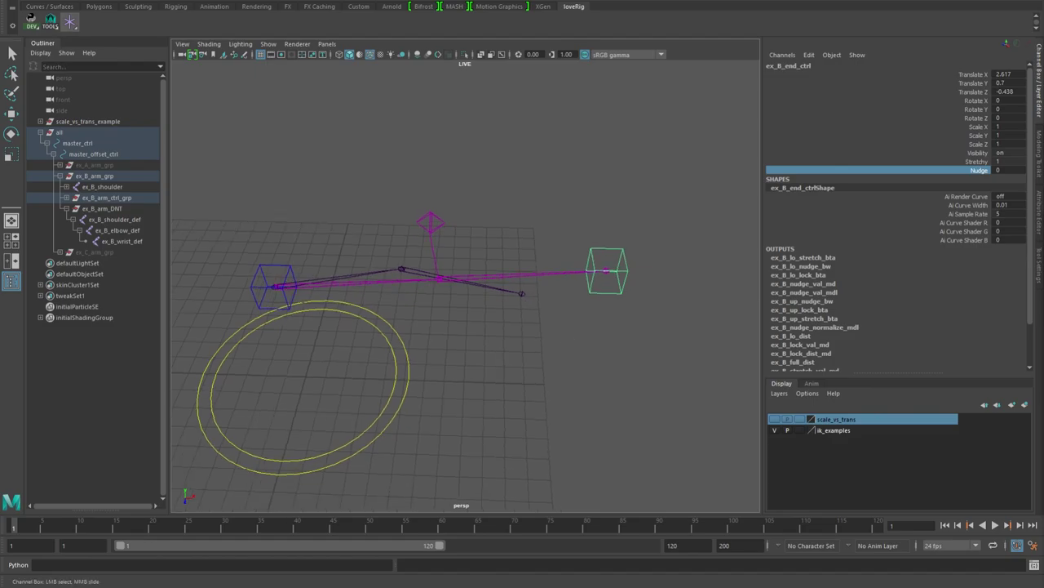
Bring back the Node Editor and locate the ex_B nudge nodes between the stretch and lock blend nodes
{"action": "left_click_drag", "start_coordinate": [1043, 39], "coordinate": [255, 13]}
{"action": "middle_click_drag", "start_coordinate": [563, 350], "coordinate": [413, 366], "text": "alt"}
{"action": "right_click_drag", "start_coordinate": [564, 364], "coordinate": [604, 364], "text": "alt"}
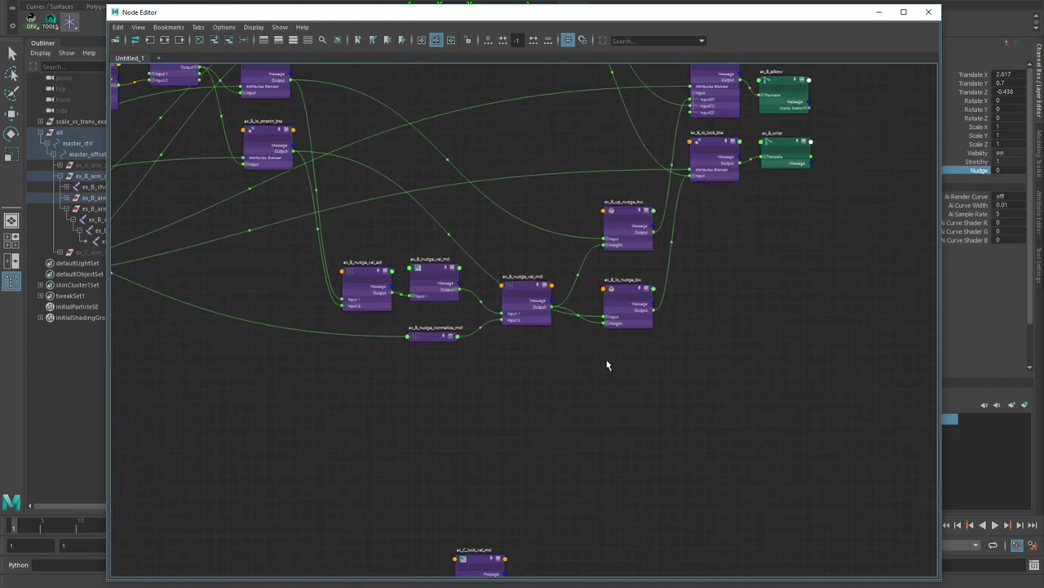
{"action": "middle_click_drag", "start_coordinate": [758, 191], "coordinate": [734, 252], "text": "alt"}
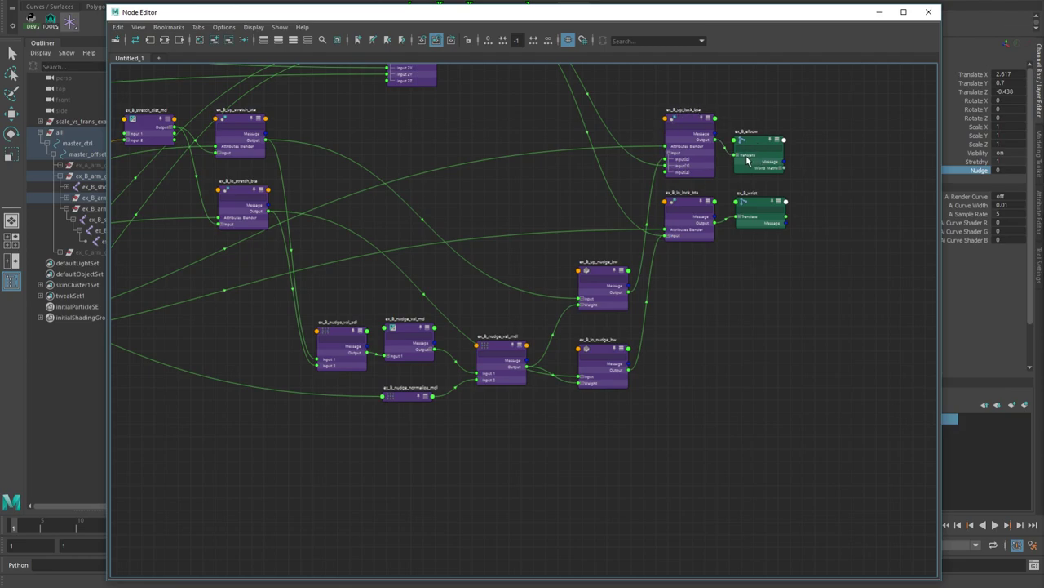
{"action": "scroll", "coordinate": [585, 228], "scroll_direction": "up", "scroll_amount": 5}
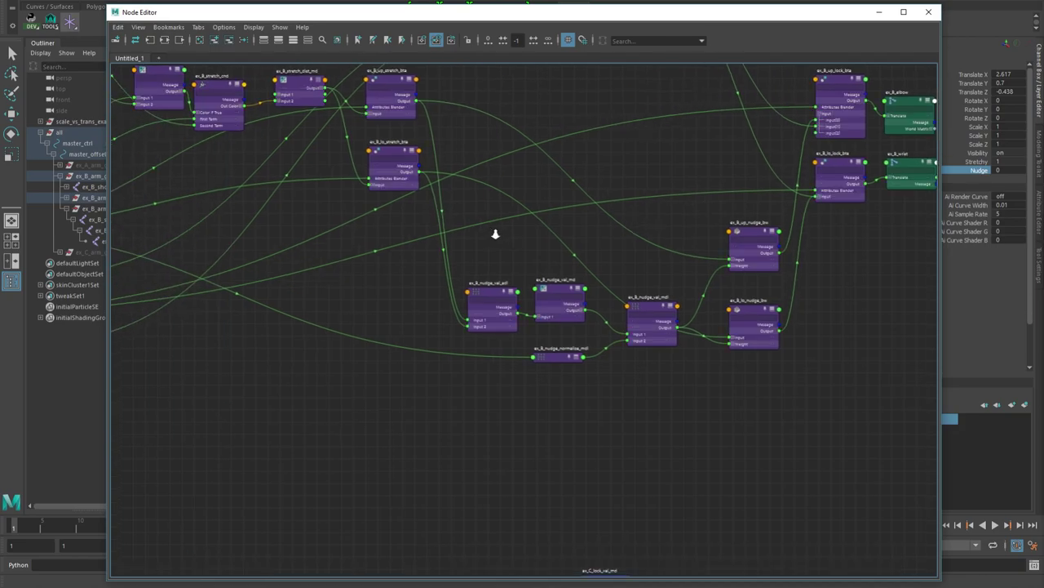
{"action": "middle_click_drag", "start_coordinate": [585, 273], "coordinate": [536, 222], "text": "alt"}
{"action": "scroll", "coordinate": [710, 246], "scroll_direction": "down", "scroll_amount": 2}
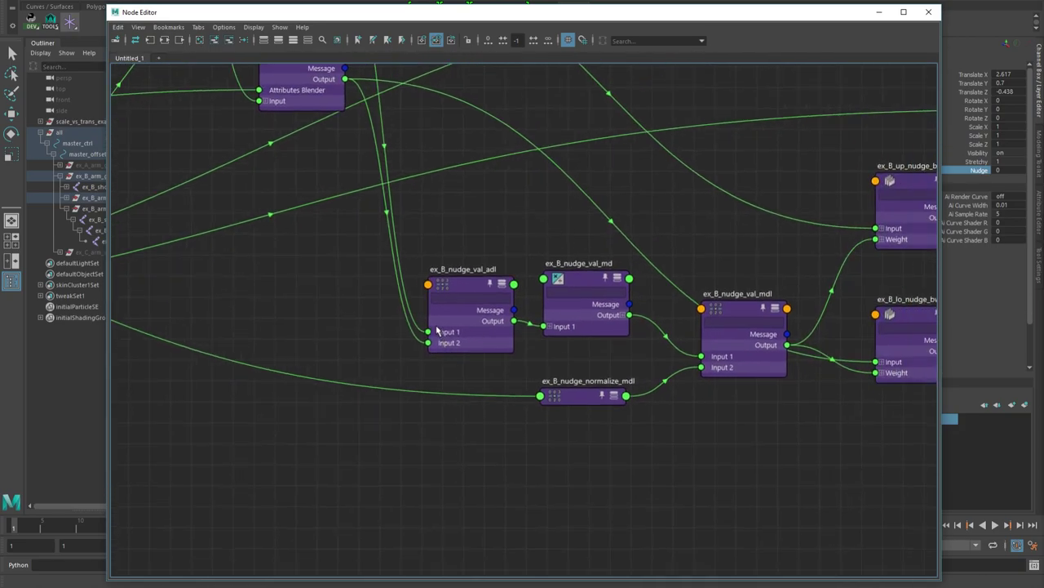
Display the attributes of ex_B_nudge_val_adl while keeping both stretch blend nodes in view
{"action": "left_click", "coordinate": [458, 289]}
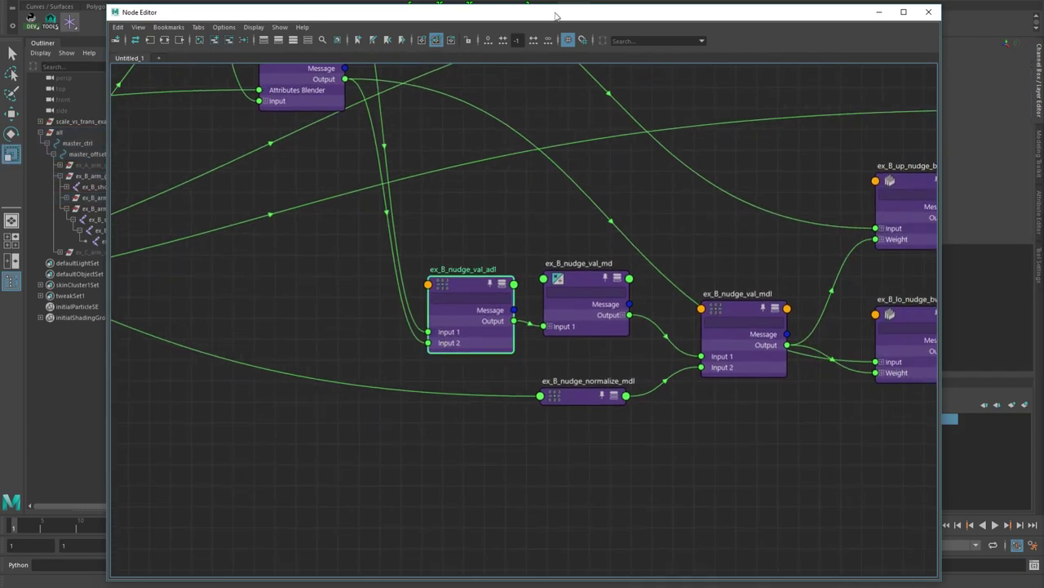
{"action": "left_click_drag", "start_coordinate": [551, 13], "coordinate": [454, 62]}
{"action": "left_click", "coordinate": [400, 230]}
{"action": "scroll", "coordinate": [368, 239], "scroll_direction": "down", "scroll_amount": 2}
{"action": "middle_click_drag", "start_coordinate": [368, 240], "coordinate": [341, 310], "text": "alt"}
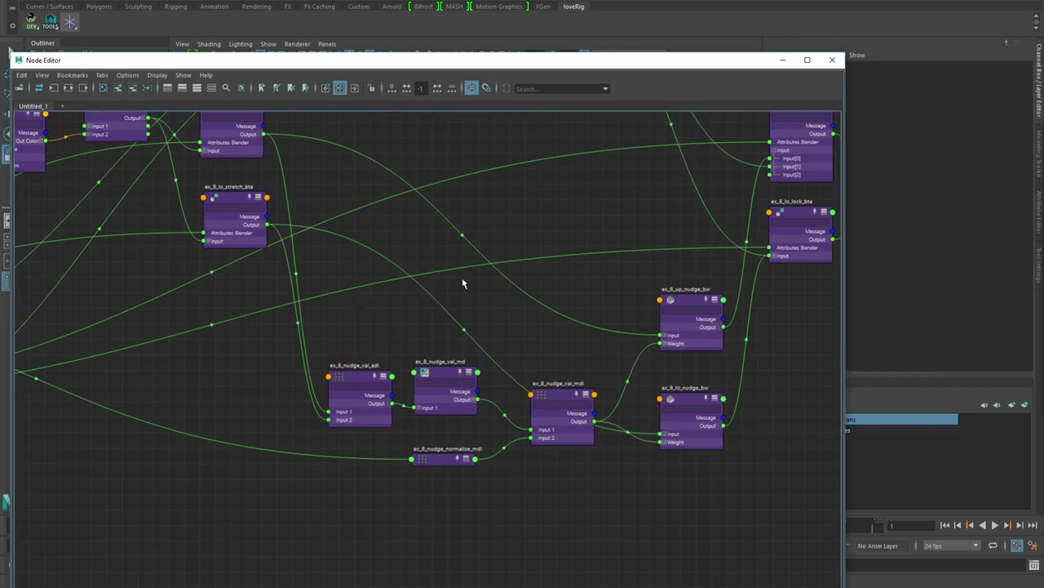
{"action": "key", "text": "ctrl+a"}
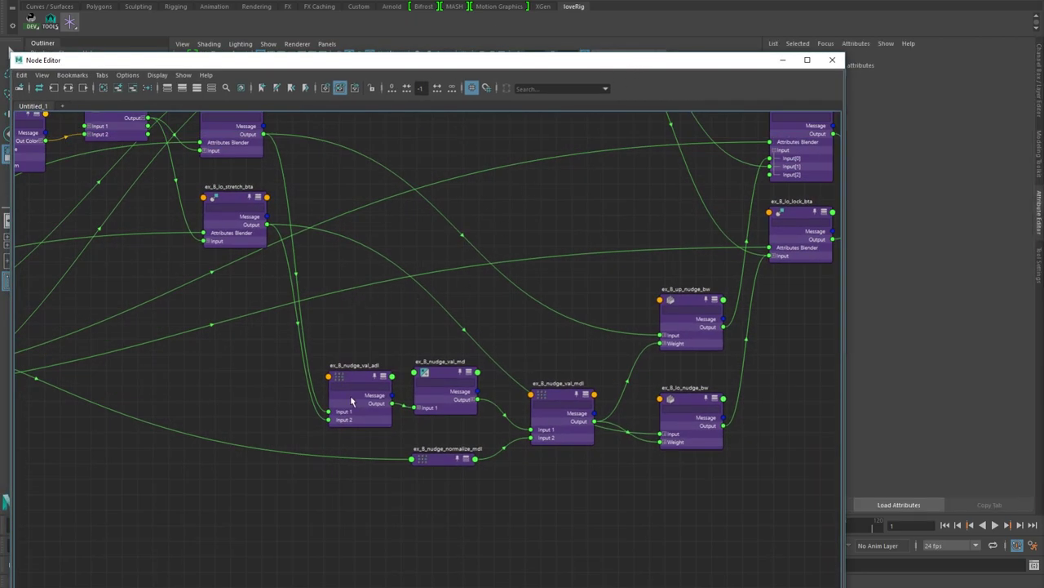
{"action": "left_click", "coordinate": [360, 375]}
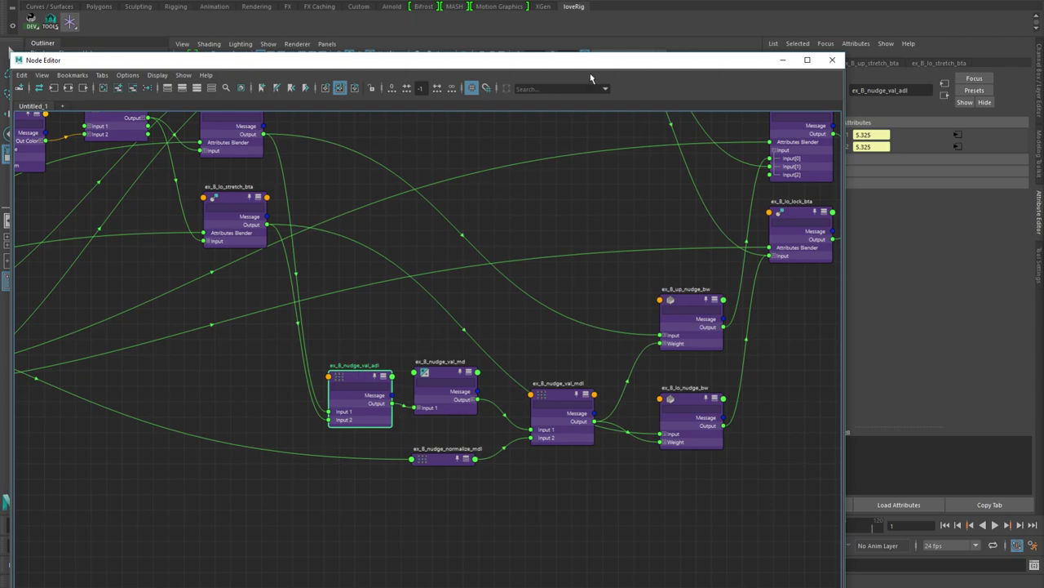
Uncover the attribute values, read the output of ex_B_nudge_val_adl, and inspect the attributes and output of ex_B_nudge_val_md
{"action": "left_click_drag", "start_coordinate": [594, 60], "coordinate": [525, 52]}
{"action": "middle_click_drag", "start_coordinate": [323, 226], "coordinate": [330, 296], "text": "alt"}
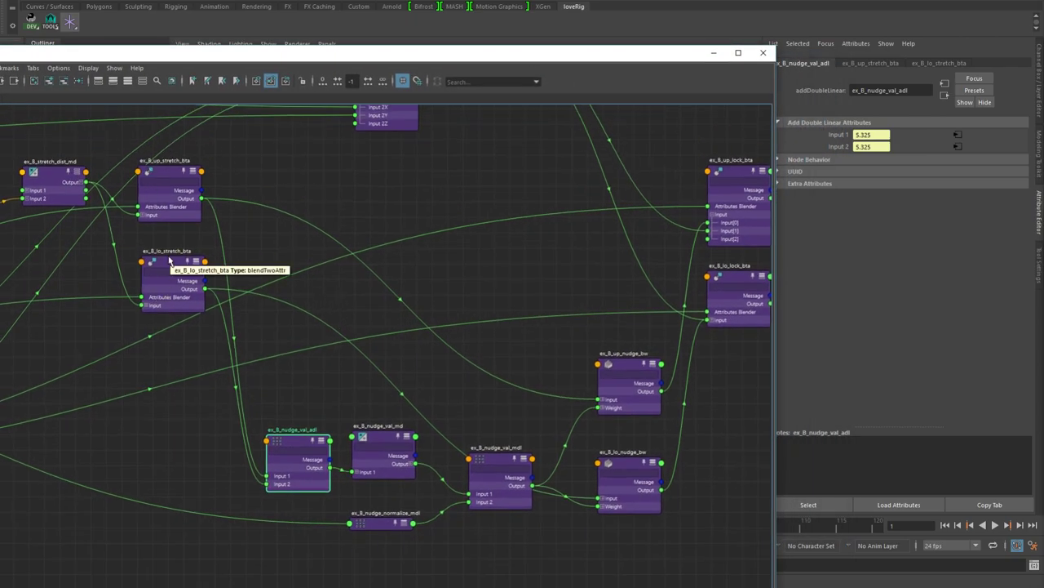
{"action": "mouse_move", "coordinate": [331, 470]}
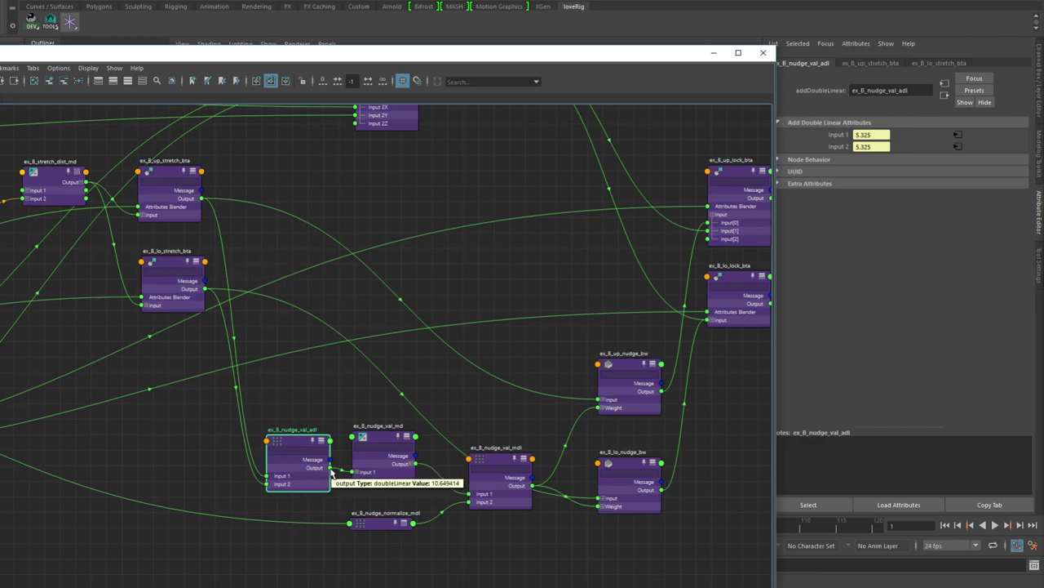
{"action": "left_click", "coordinate": [389, 436]}
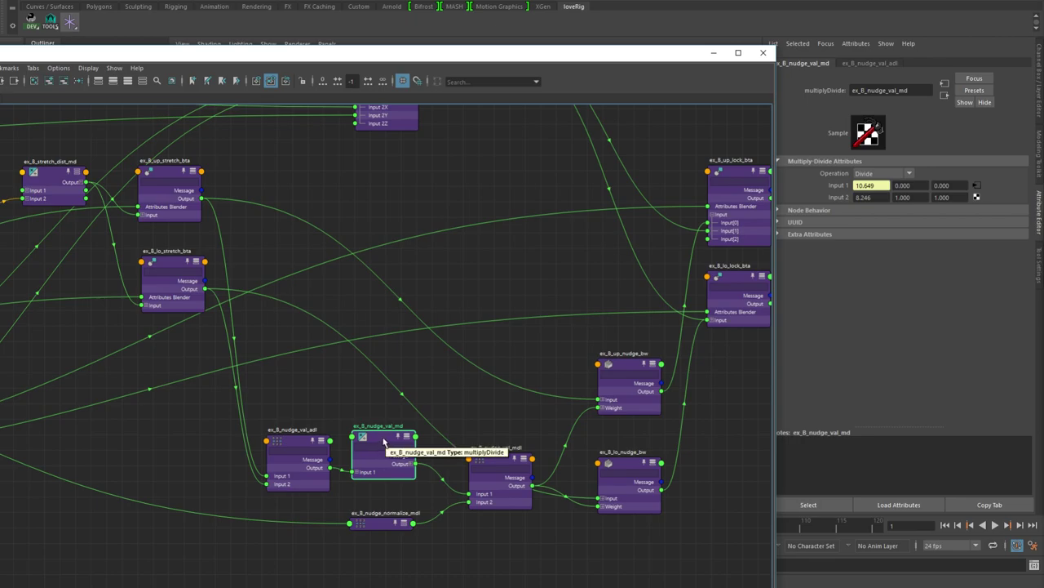
{"action": "mouse_move", "coordinate": [415, 464]}
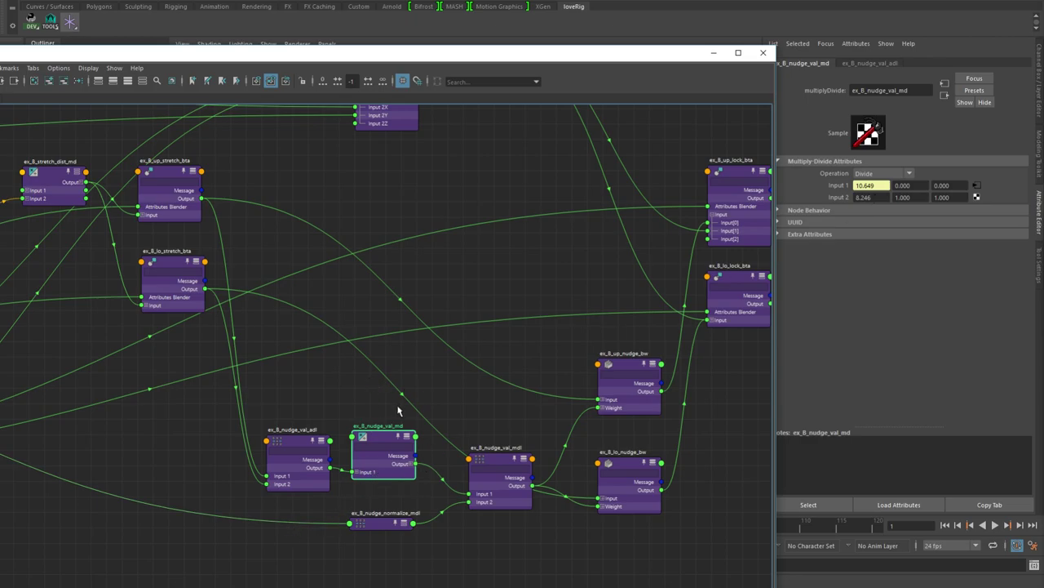
Read the output of ex_B_nudge_val_md, then inspect ex_B_nudge_normalize_mdl's attributes and expand its connected plugs
{"action": "middle_click_drag", "start_coordinate": [407, 472], "coordinate": [406, 407]}
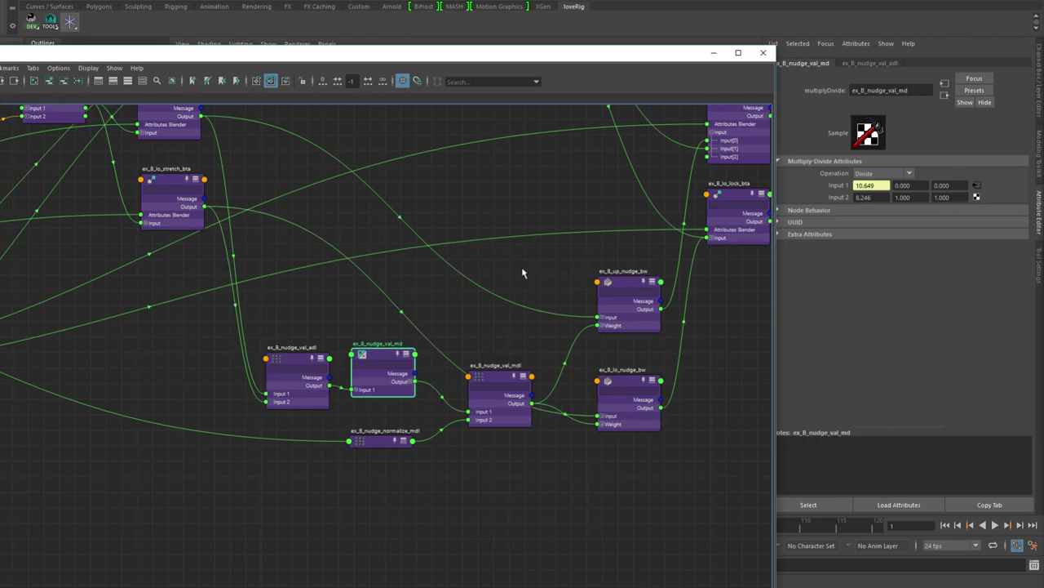
{"action": "middle_click_drag", "start_coordinate": [455, 311], "coordinate": [430, 337]}
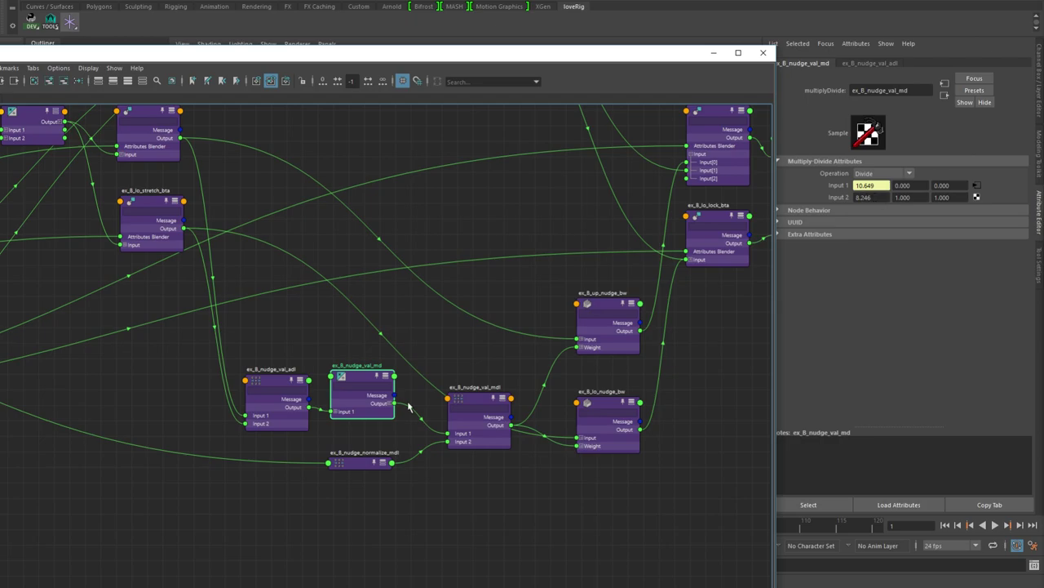
{"action": "mouse_move", "coordinate": [395, 408]}
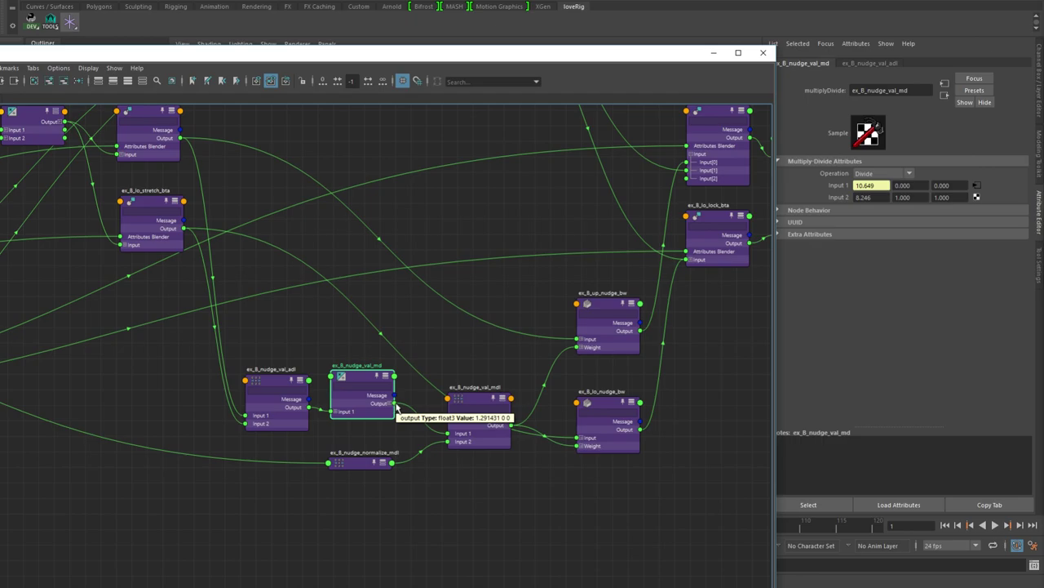
{"action": "left_click", "coordinate": [366, 465]}
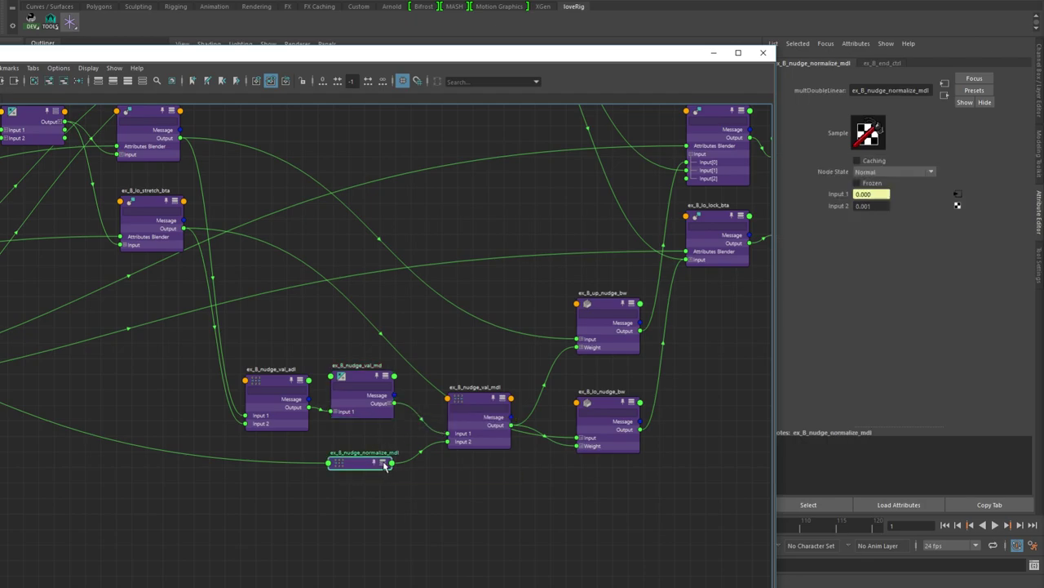
{"action": "left_click", "coordinate": [384, 464]}
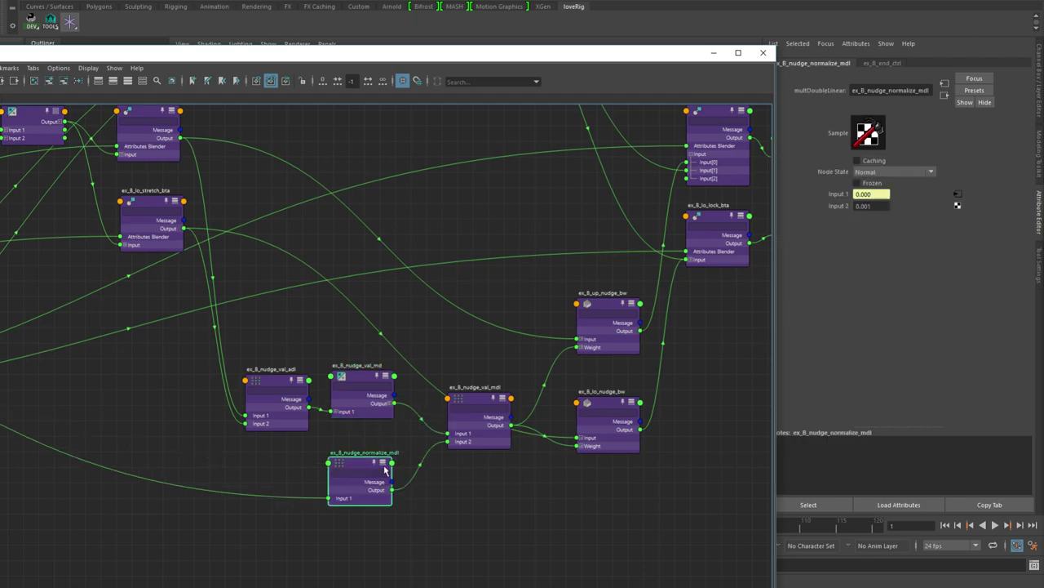
Trace the input of ex_B_nudge_normalize_mdl back to the Nudge attribute on ex_B_end_ctrl, and examine the normalize node's input values
{"action": "middle_click_drag", "start_coordinate": [243, 463], "coordinate": [457, 487]}
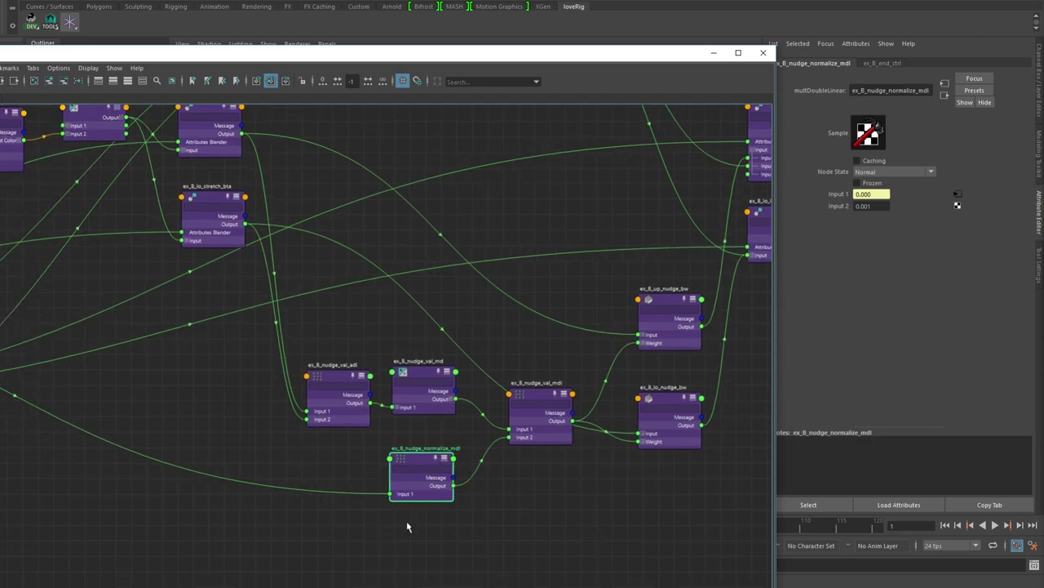
{"action": "middle_click_drag", "start_coordinate": [181, 470], "coordinate": [525, 461], "text": "alt"}
{"action": "middle_click_drag", "start_coordinate": [136, 366], "coordinate": [448, 403], "text": "alt"}
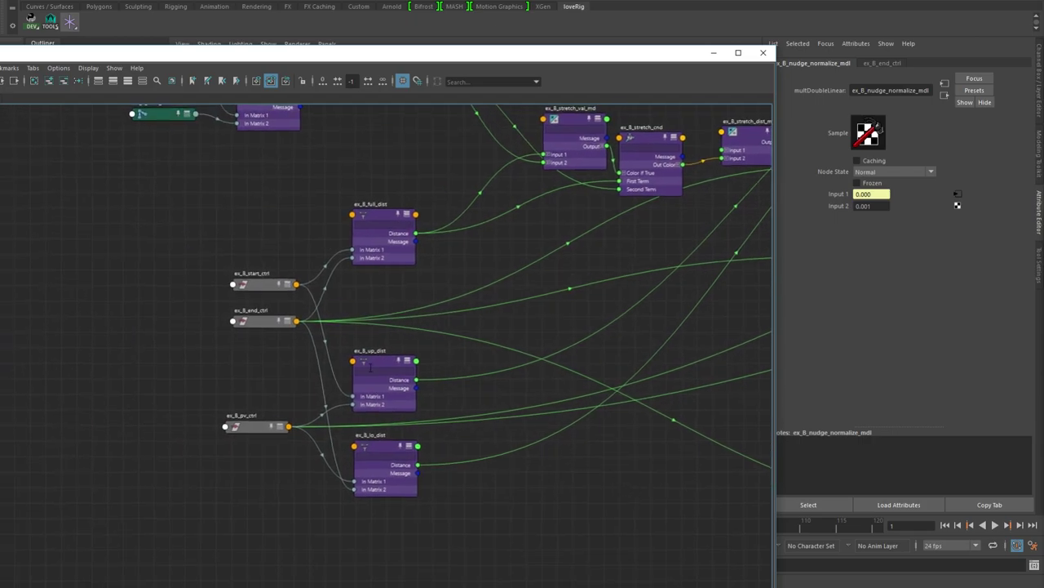
{"action": "left_click", "coordinate": [288, 321]}
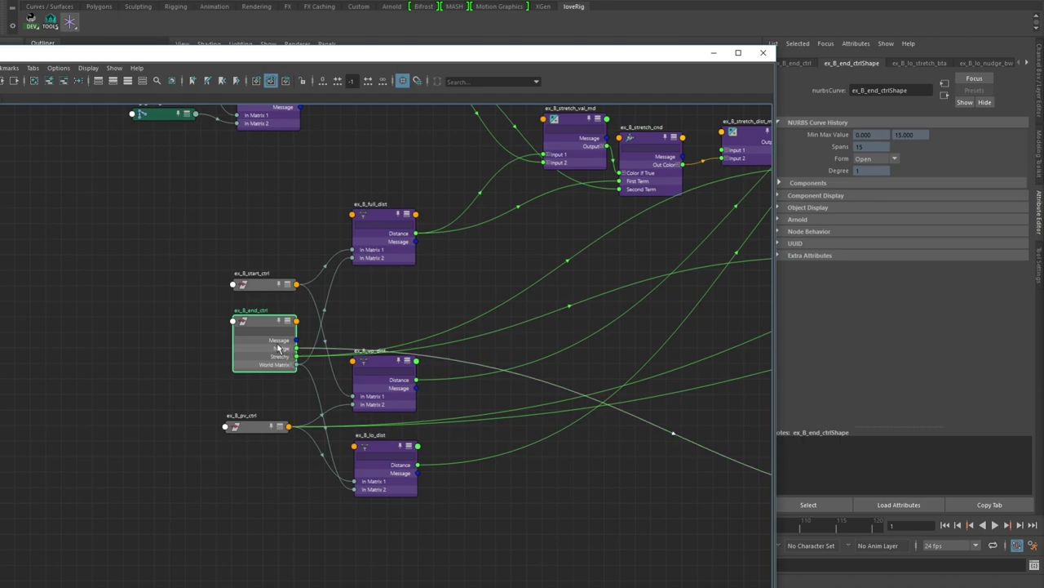
{"action": "middle_click_drag", "start_coordinate": [550, 447], "coordinate": [235, 355]}
{"action": "middle_click_drag", "start_coordinate": [553, 420], "coordinate": [308, 395], "text": "alt"}
{"action": "right_click_drag", "start_coordinate": [367, 414], "coordinate": [462, 429], "text": "alt"}
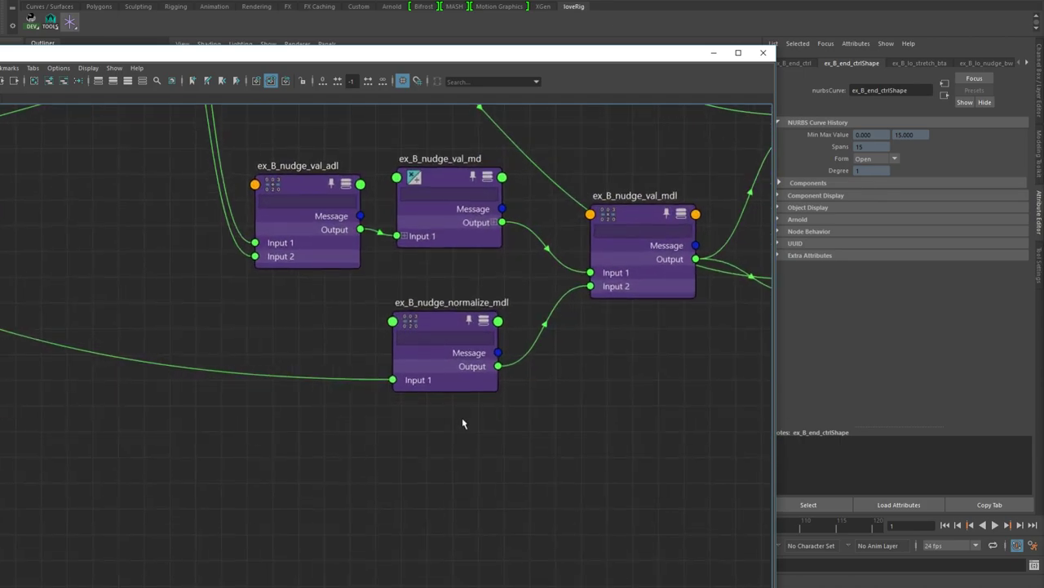
{"action": "left_click", "coordinate": [454, 328]}
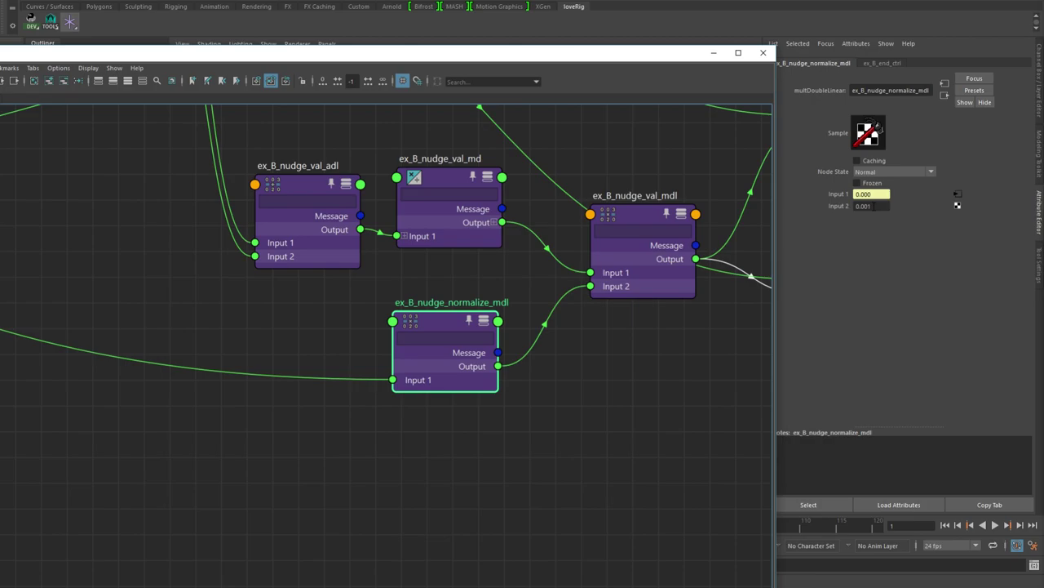
Examine the two input values of ex_B_nudge_val_mdl, where the nudge ratio meets the normalized nudge
{"action": "middle_click_drag", "start_coordinate": [620, 321], "coordinate": [379, 369]}
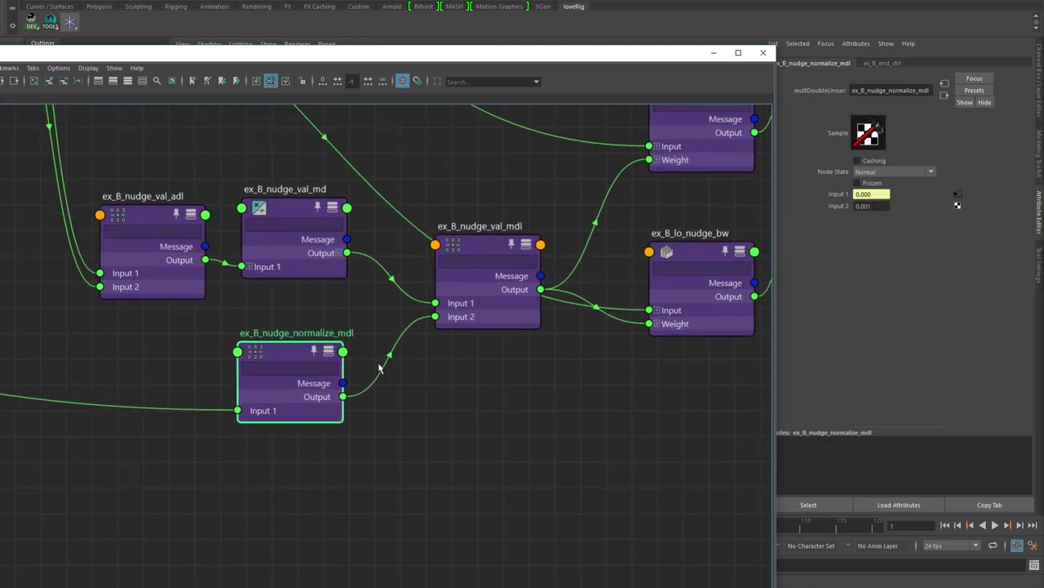
{"action": "middle_click_drag", "start_coordinate": [488, 245], "coordinate": [431, 305]}
{"action": "left_click", "coordinate": [430, 305]}
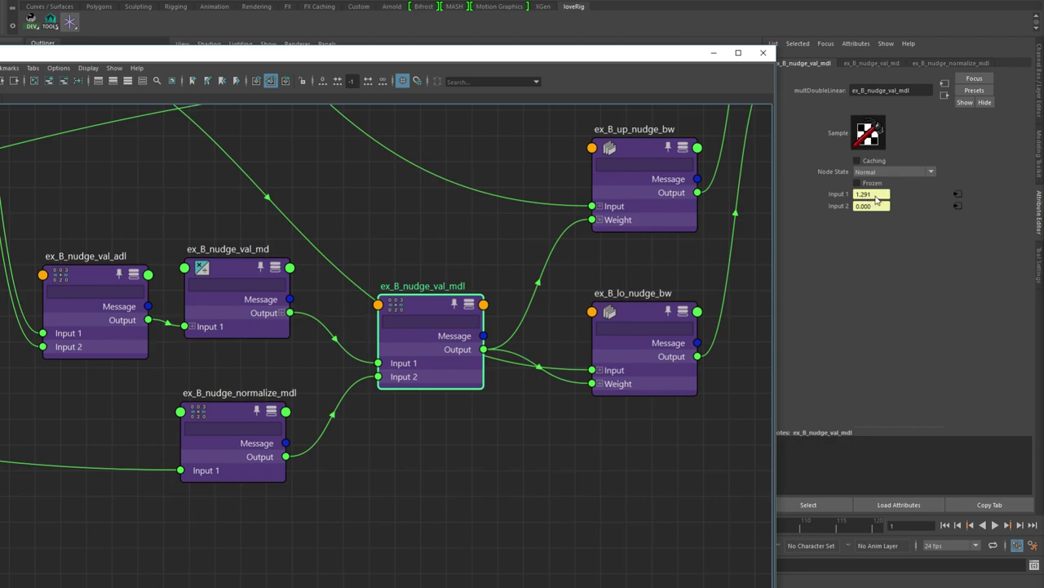
Expand the Weight and Input plugs of ex_B_up_nudge_bw and shift the node slightly clear of ex_B_lo_nudge_bw
{"action": "middle_click_drag", "start_coordinate": [590, 264], "coordinate": [457, 357], "text": "alt"}
{"action": "left_click", "coordinate": [468, 316]}
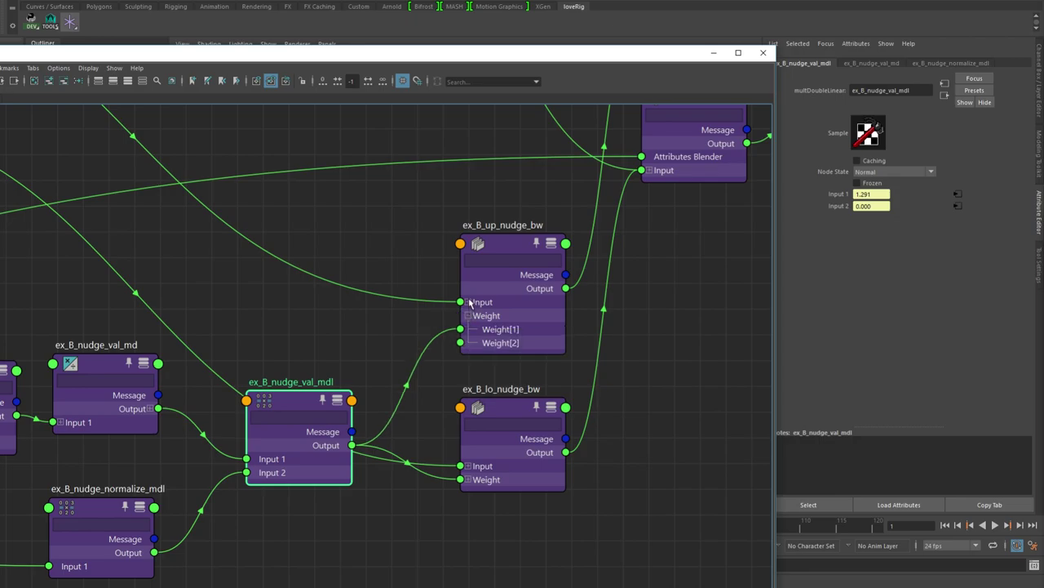
{"action": "left_click", "coordinate": [469, 302]}
{"action": "left_click_drag", "start_coordinate": [516, 249], "coordinate": [509, 235]}
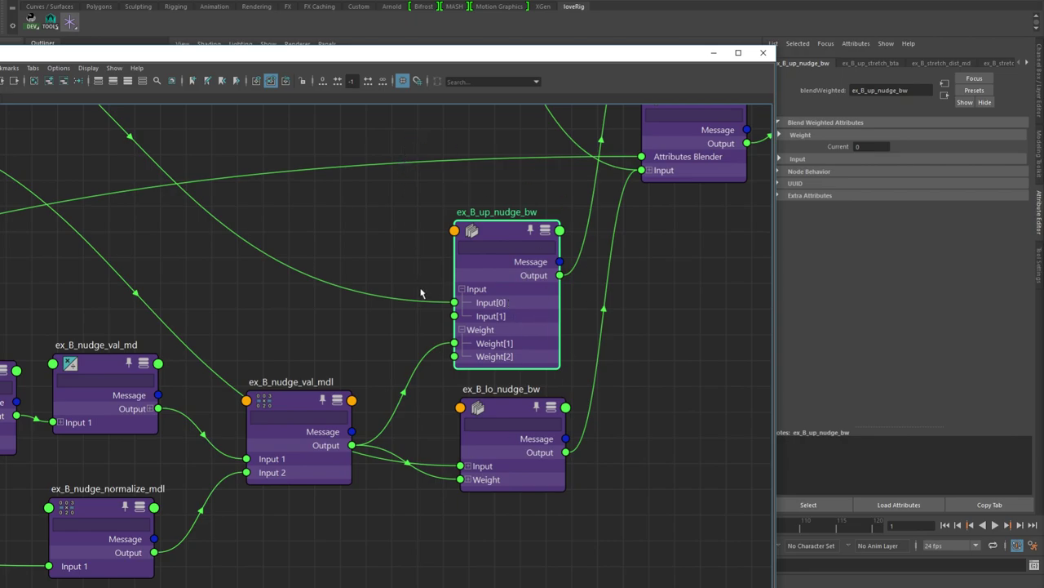
Reveal the individual weight and input values of ex_B_up_nudge_bw while keeping the surrounding nudge network in view
{"action": "middle_click_drag", "start_coordinate": [401, 326], "coordinate": [412, 349], "text": "alt"}
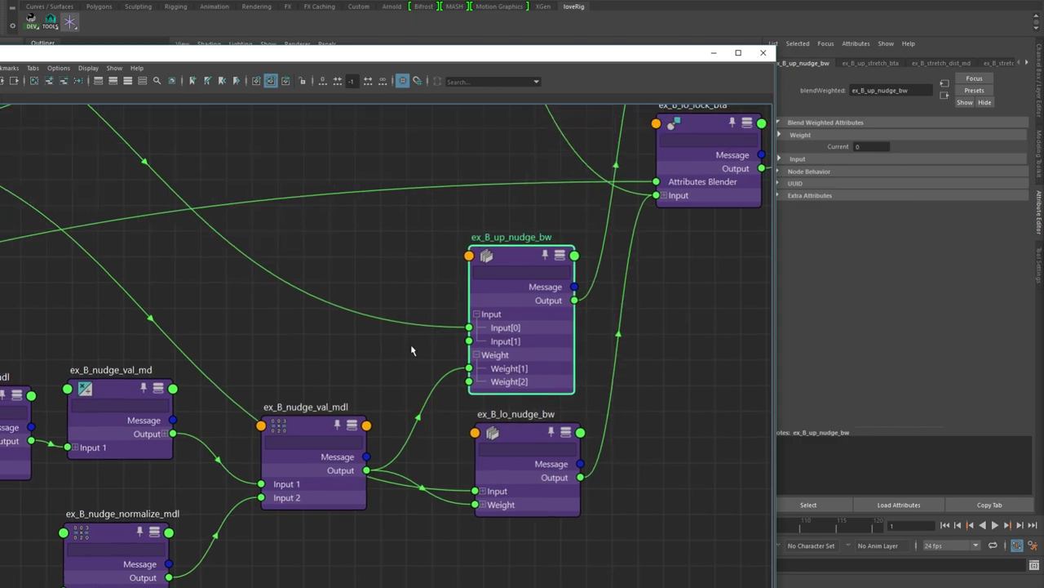
{"action": "scroll", "coordinate": [417, 359], "scroll_direction": "down", "scroll_amount": 4}
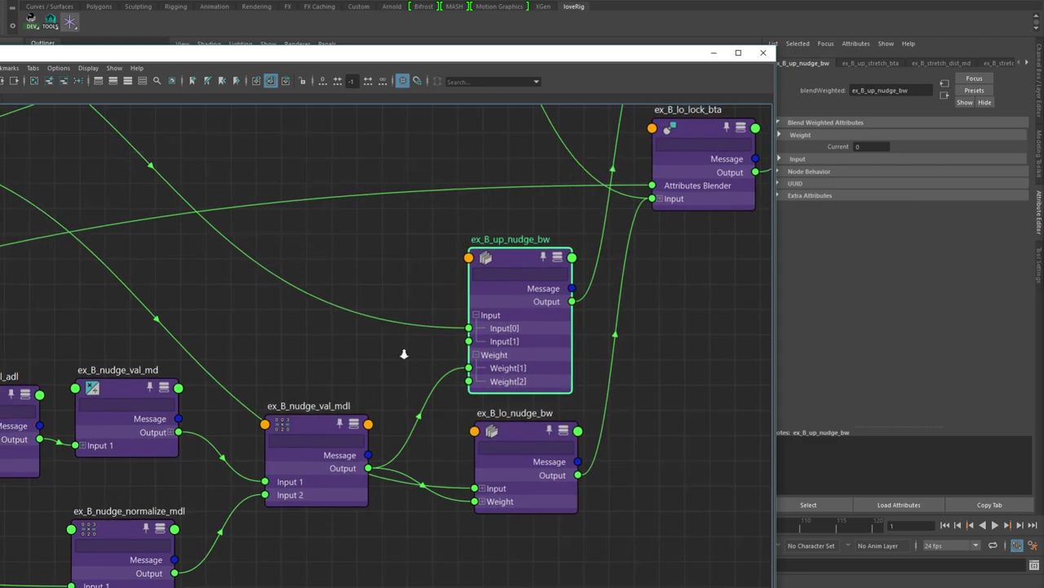
{"action": "scroll", "coordinate": [384, 380], "scroll_direction": "up", "scroll_amount": 1}
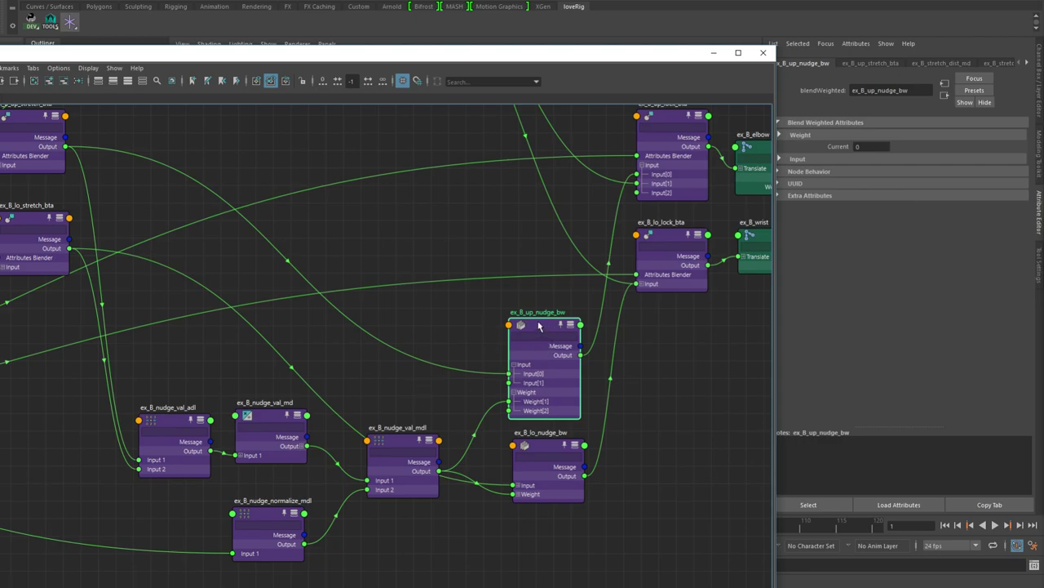
{"action": "left_click", "coordinate": [781, 135]}
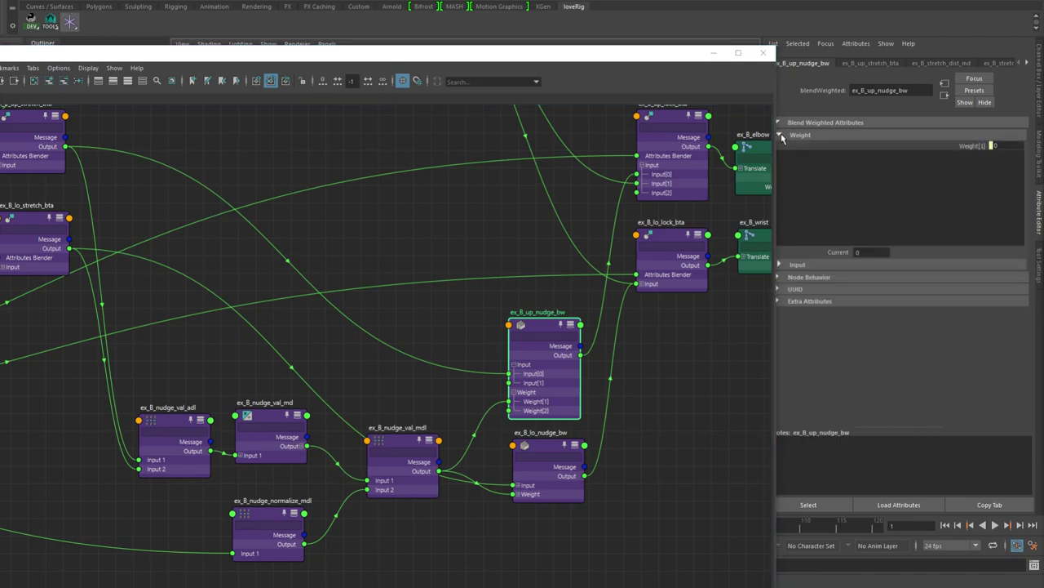
{"action": "left_click", "coordinate": [779, 265]}
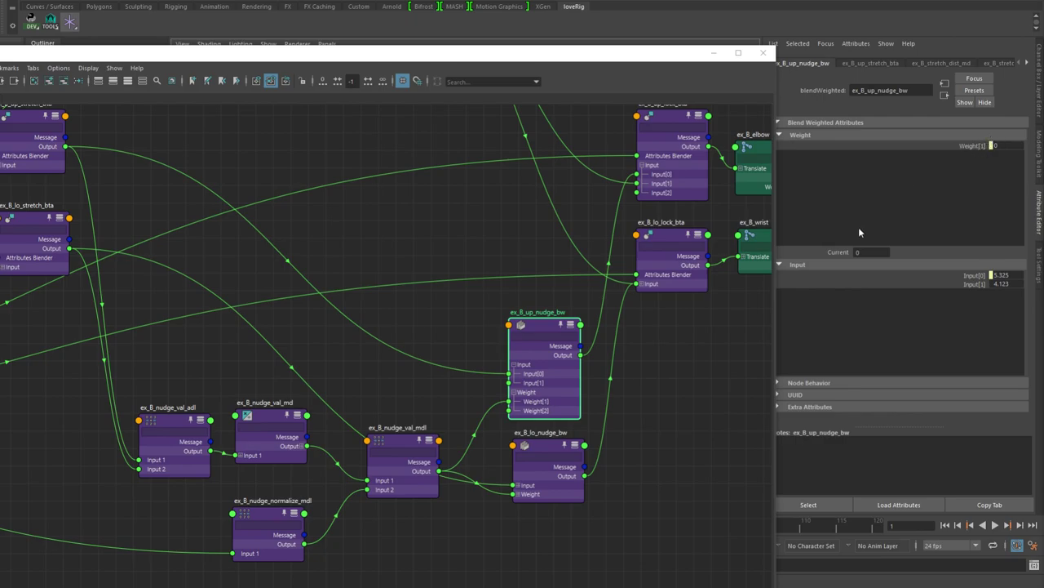
Compare the input values and output of ex_B_up_stretch_bta with the inputs of ex_B_up_nudge_bw
{"action": "middle_click_drag", "start_coordinate": [445, 318], "coordinate": [602, 345], "text": "alt"}
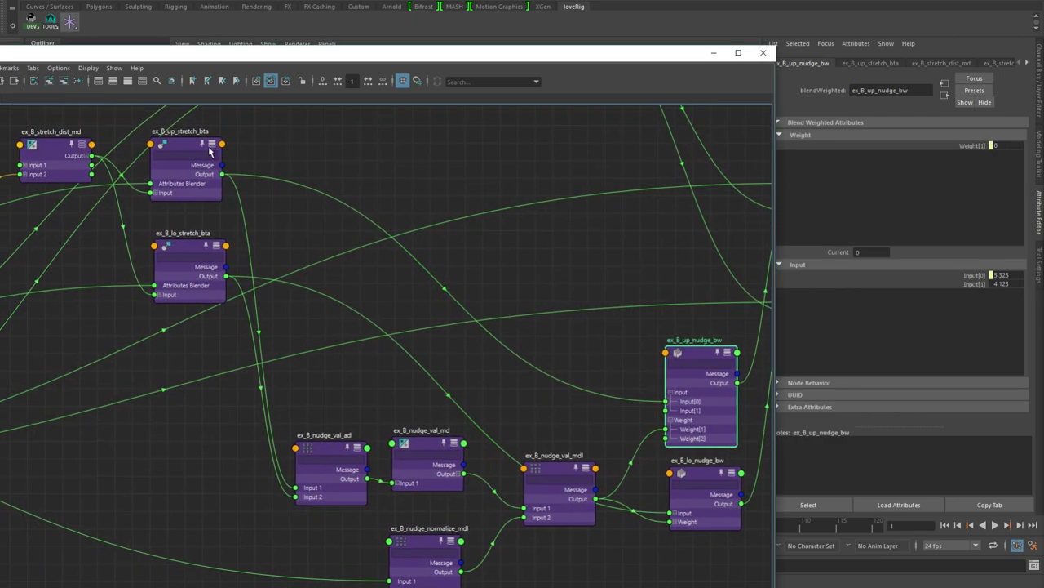
{"action": "left_click", "coordinate": [189, 145]}
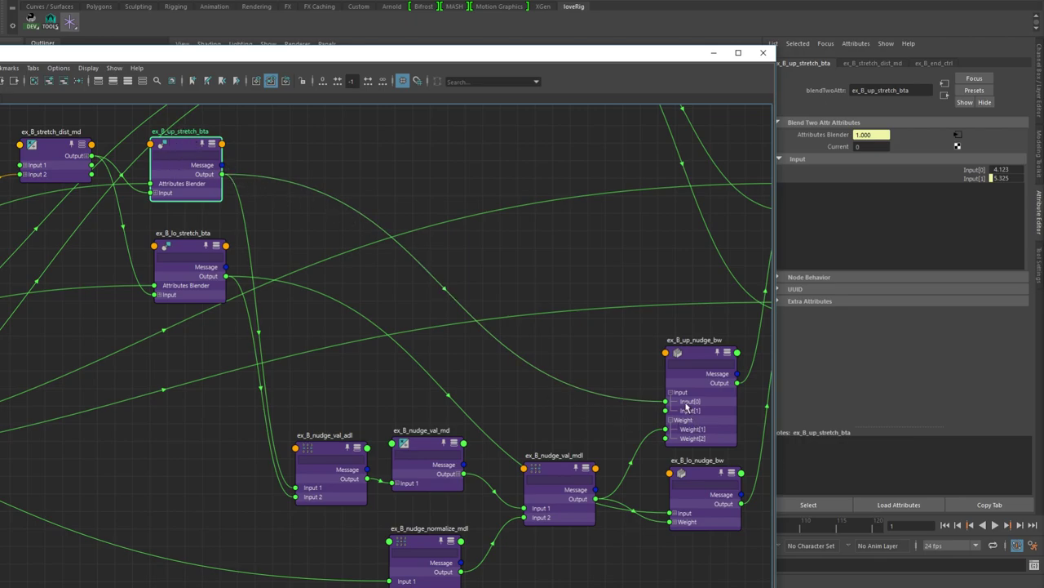
{"action": "middle_click_drag", "start_coordinate": [645, 381], "coordinate": [506, 325], "text": "alt"}
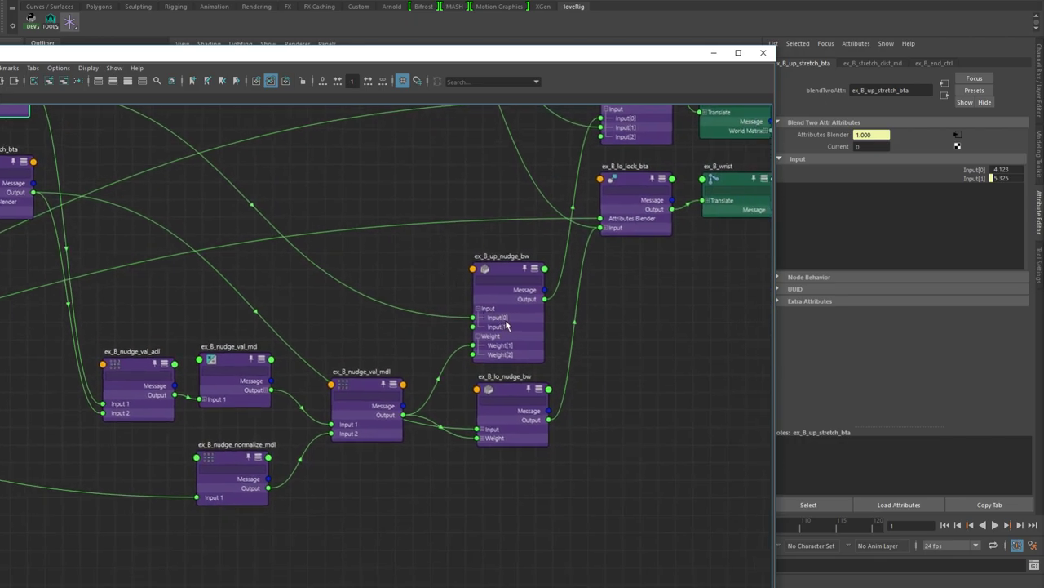
{"action": "left_click", "coordinate": [511, 272]}
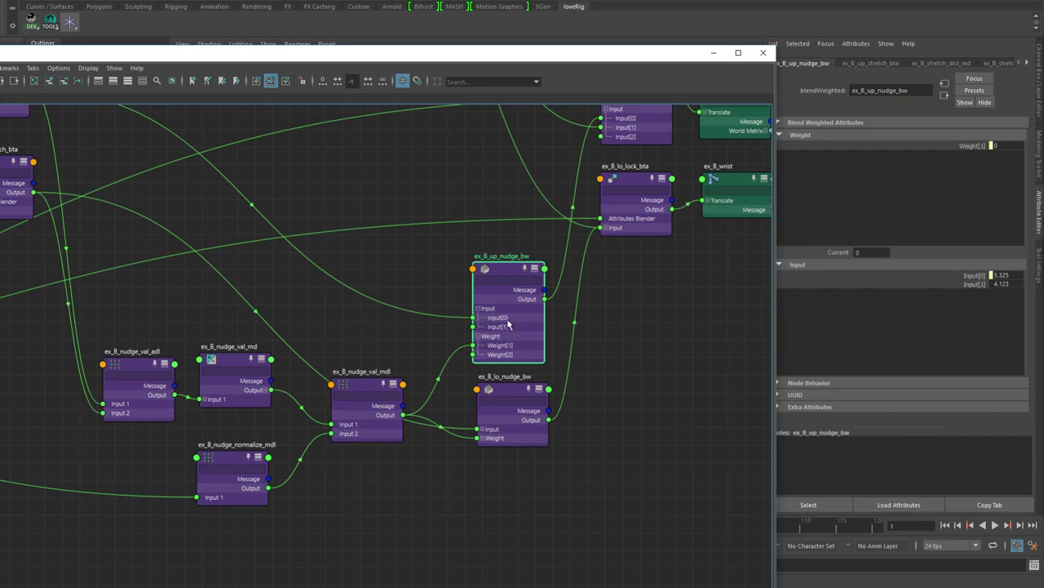
{"action": "middle_click_drag", "start_coordinate": [433, 298], "coordinate": [604, 355], "text": "alt"}
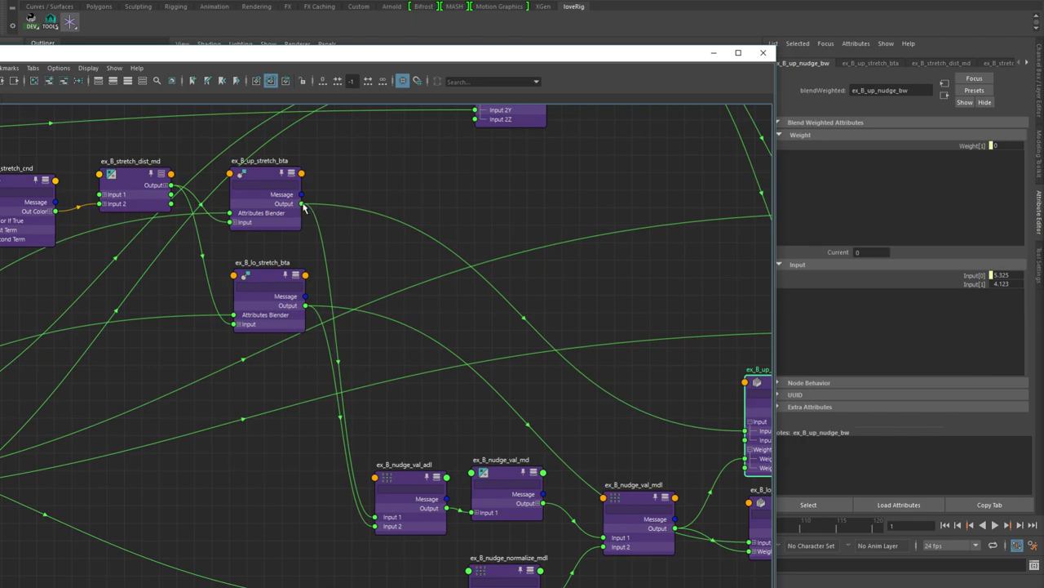
{"action": "mouse_move", "coordinate": [302, 204]}
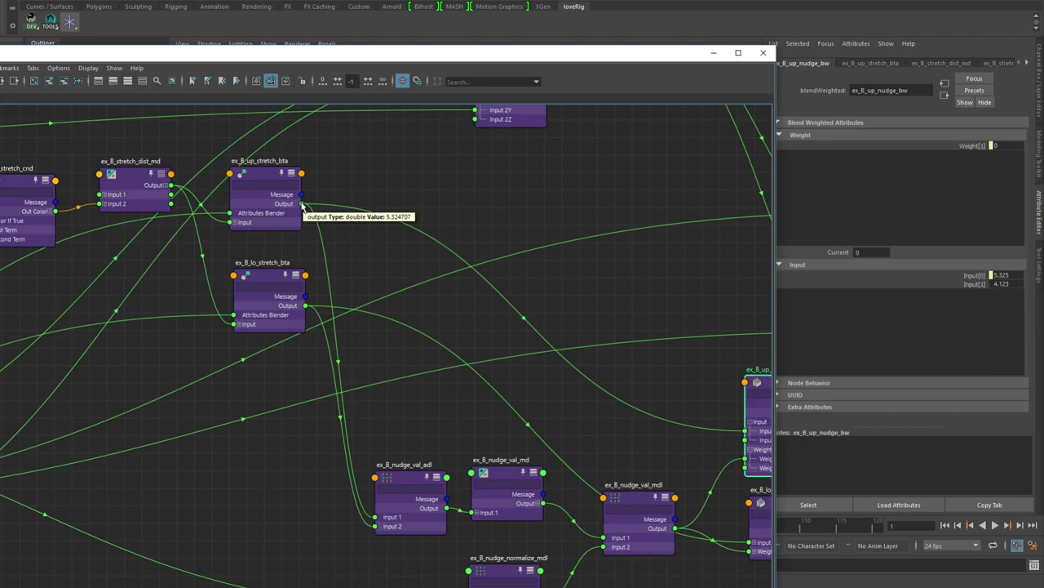
{"action": "middle_click_drag", "start_coordinate": [693, 408], "coordinate": [378, 256], "text": "alt"}
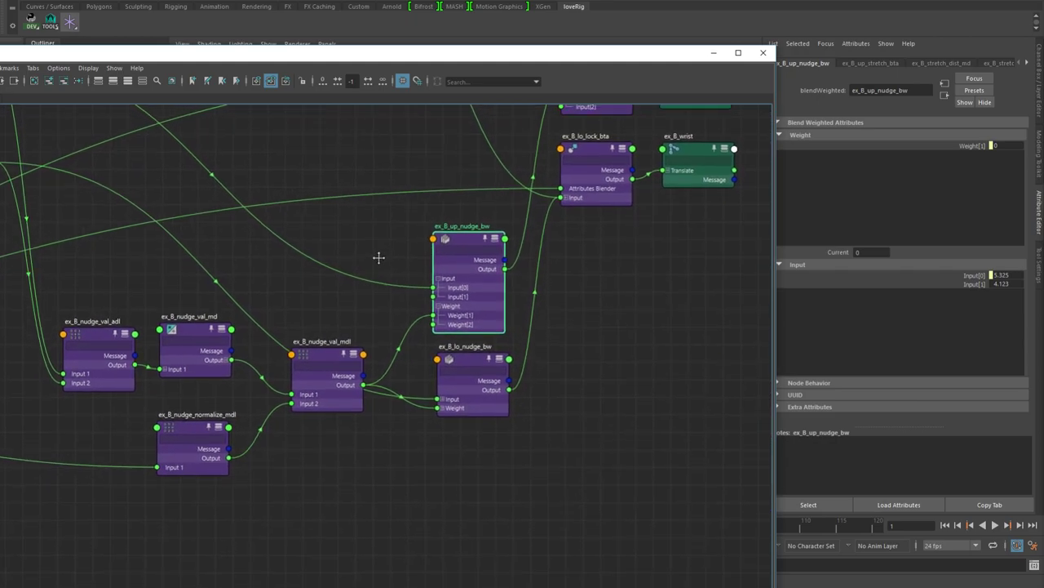
Check the inputs of ex_B_nudge_val_mdl that drive the weight, then read the output of ex_B_up_nudge_bw
{"action": "middle_click_drag", "start_coordinate": [403, 310], "coordinate": [460, 357], "text": "alt"}
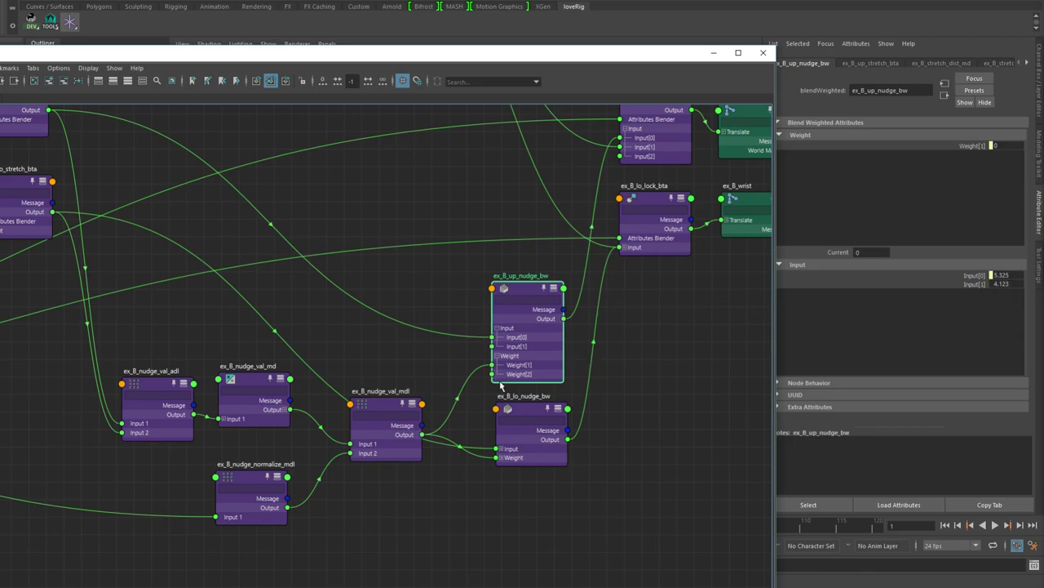
{"action": "left_click", "coordinate": [388, 407]}
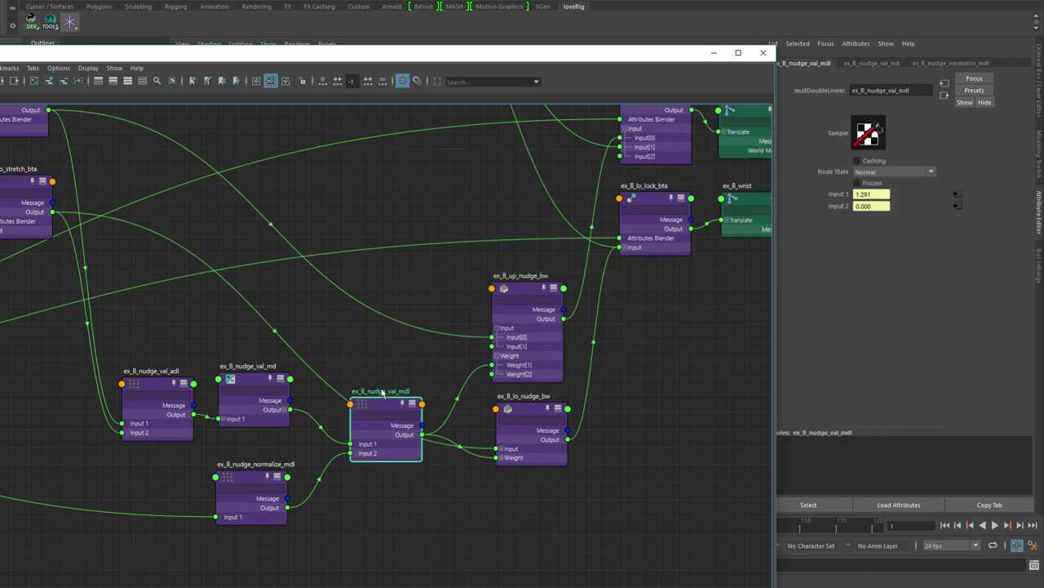
{"action": "left_click", "coordinate": [535, 288]}
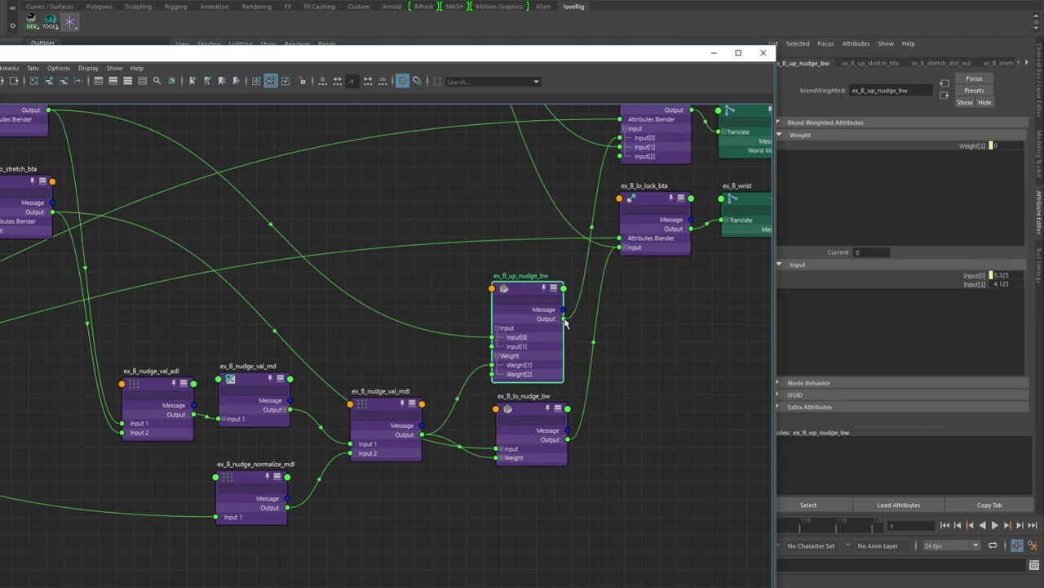
{"action": "mouse_move", "coordinate": [565, 323]}
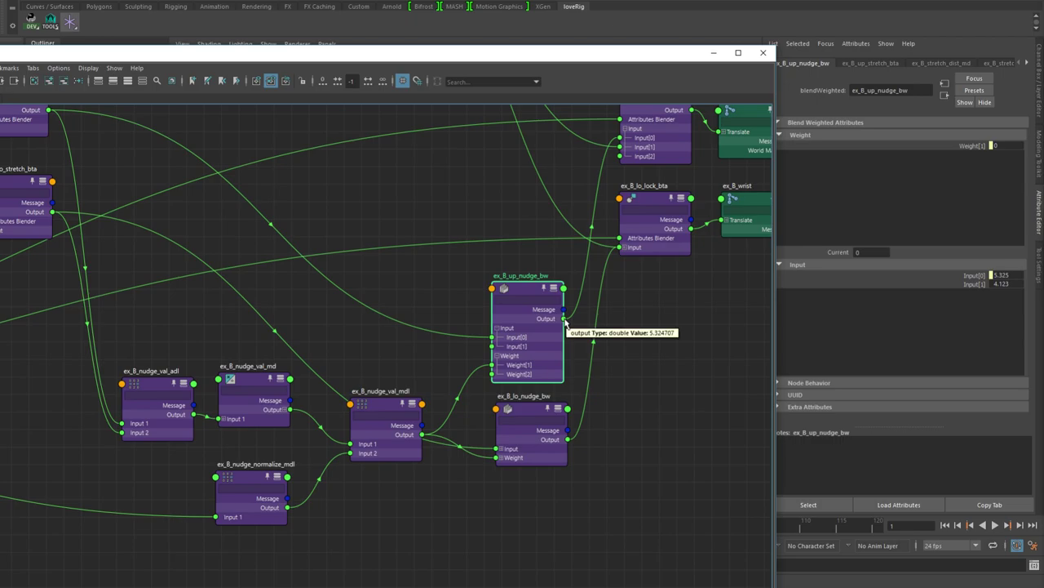
Show the extra attributes of the ex_B_end_ctrl transform and set its Nudge to 1
{"action": "scroll", "coordinate": [472, 326], "scroll_direction": "down", "scroll_amount": 3}
{"action": "middle_click_drag", "start_coordinate": [472, 326], "coordinate": [772, 299], "text": "alt"}
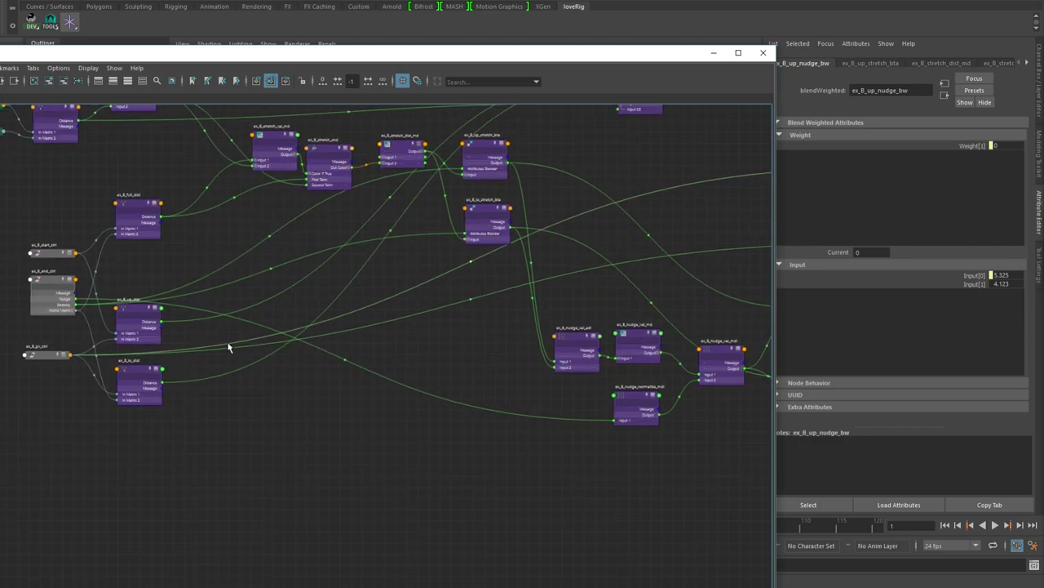
{"action": "left_click", "coordinate": [58, 275]}
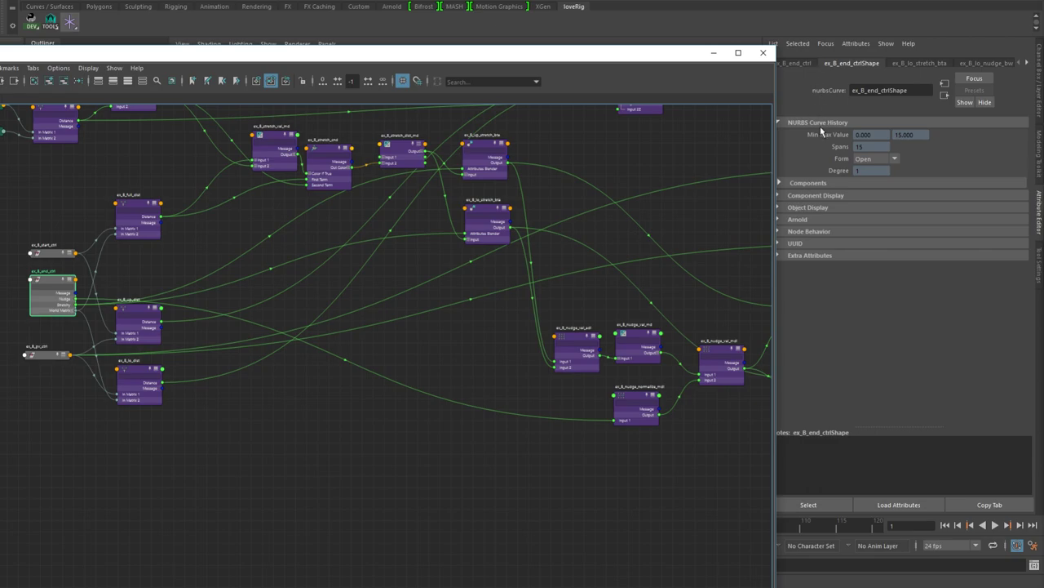
{"action": "left_click", "coordinate": [804, 63]}
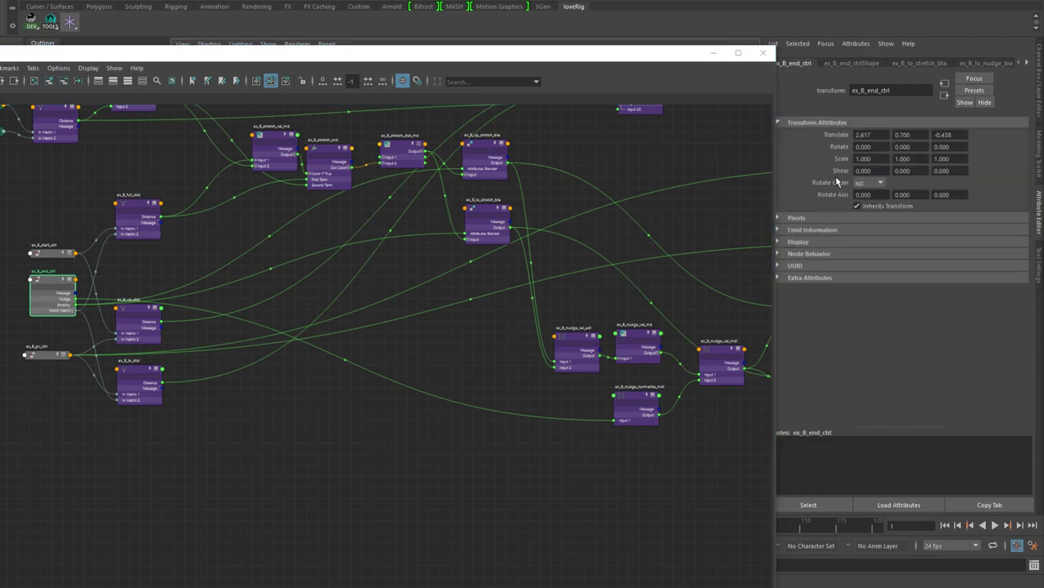
{"action": "left_click", "coordinate": [779, 280]}
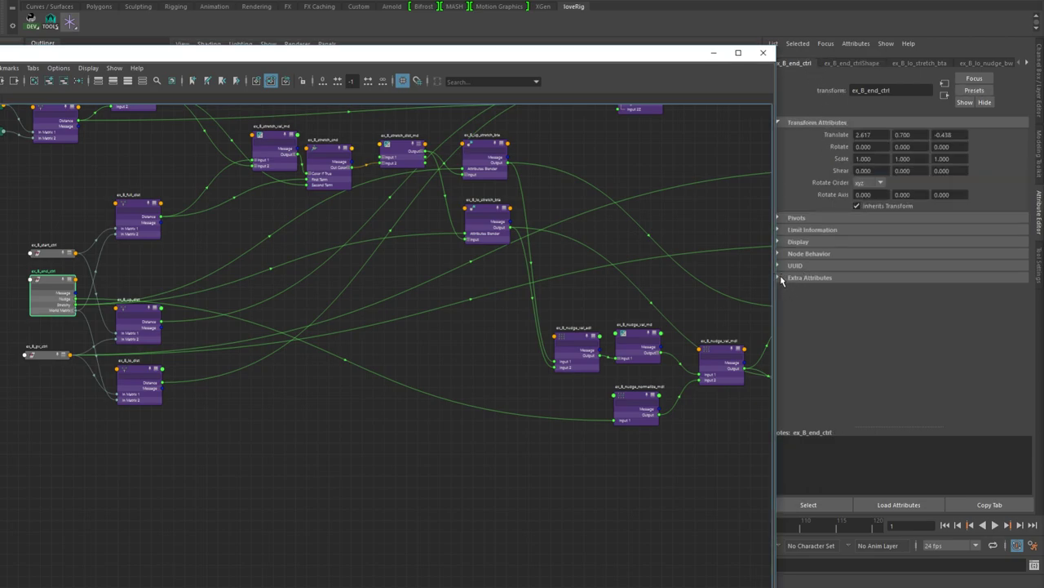
{"action": "left_click", "coordinate": [781, 277]}
{"action": "left_click", "coordinate": [874, 302]}
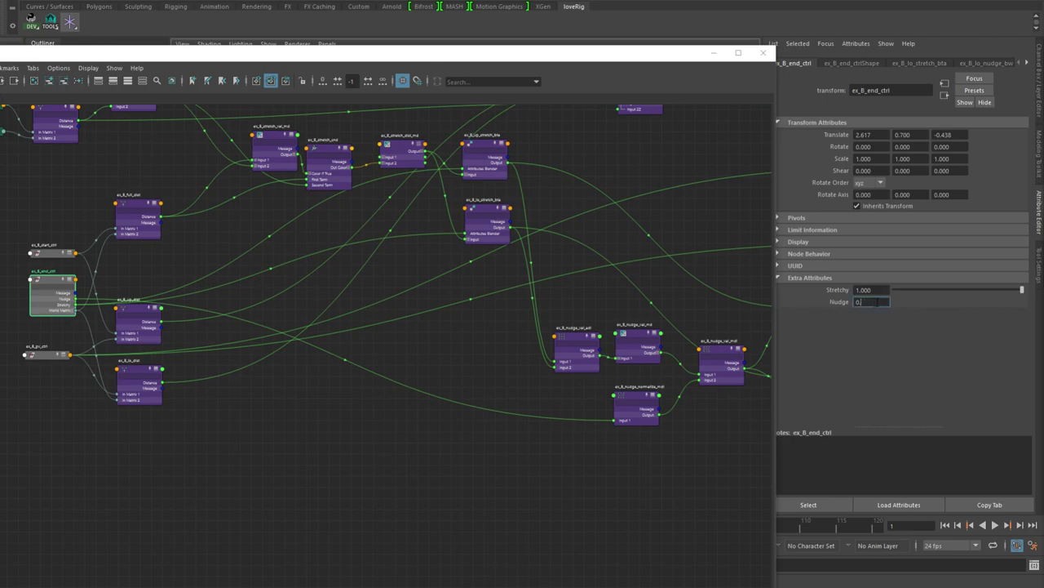
{"action": "key", "text": "Return"}
Check the inputs of ex_B_nudge_val_mdl against the weight and input values of ex_B_up_nudge_bw
{"action": "middle_click_drag", "start_coordinate": [592, 291], "coordinate": [318, 238], "text": "alt"}
{"action": "right_click_drag", "start_coordinate": [419, 273], "coordinate": [519, 295], "text": "alt"}
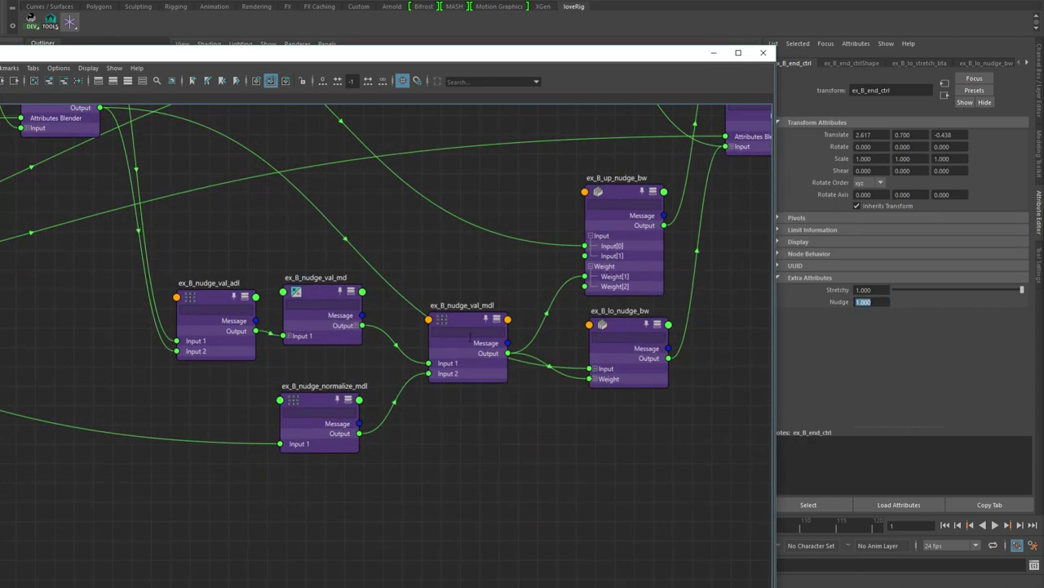
{"action": "left_click", "coordinate": [479, 325]}
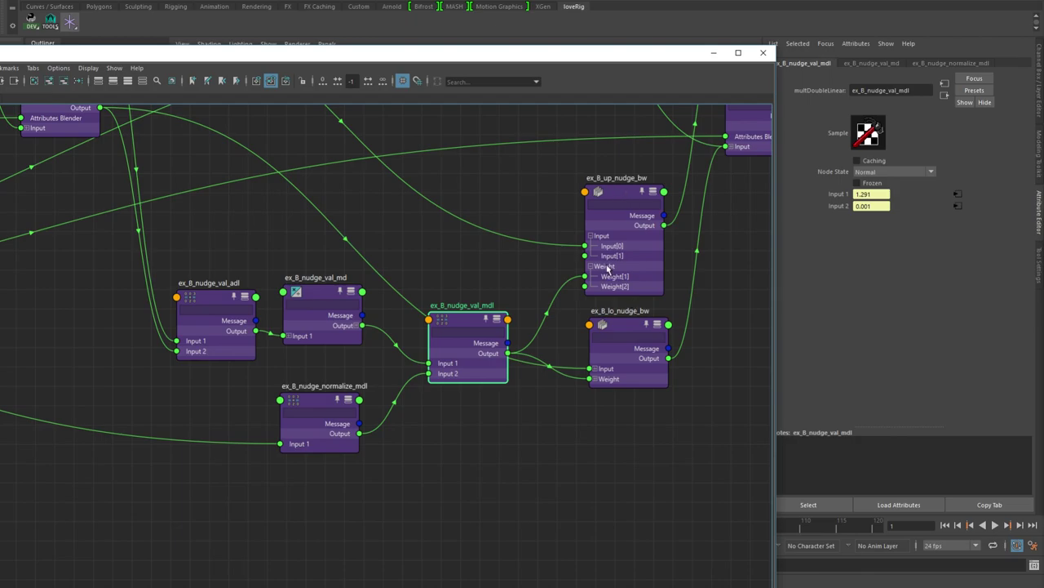
{"action": "left_click", "coordinate": [626, 199]}
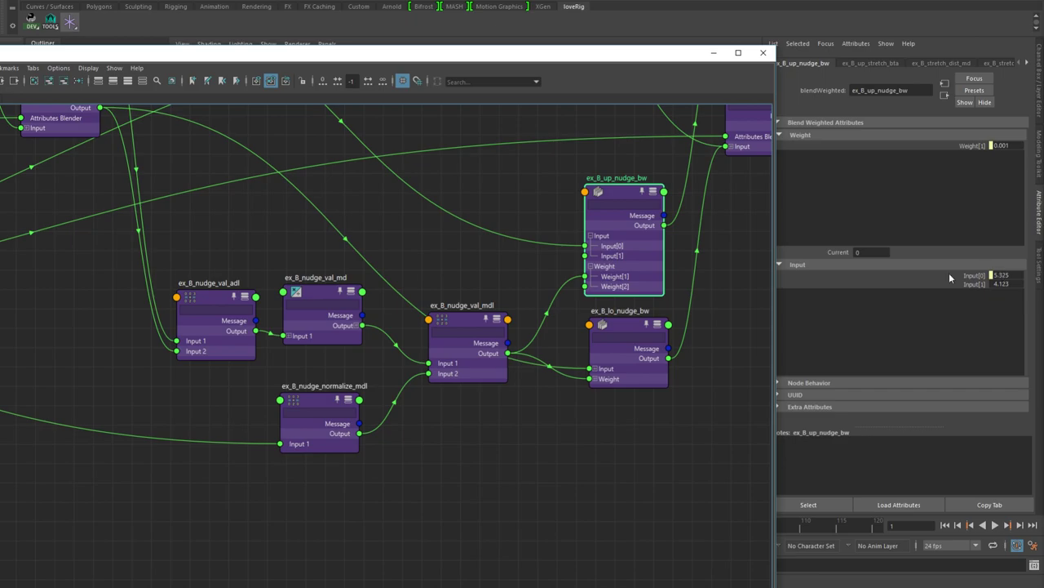
Trace the ex_B_up_nudge_bw output into ex_B_up_lock_bta, along with the stretch and lock connections around it
{"action": "middle_click_drag", "start_coordinate": [711, 247], "coordinate": [553, 418], "text": "alt"}
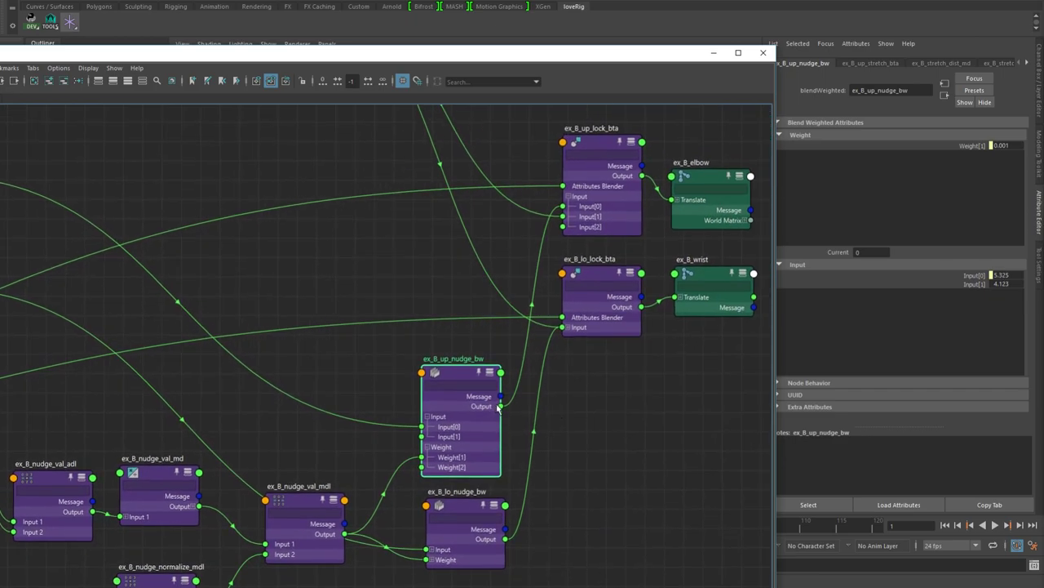
{"action": "middle_click_drag", "start_coordinate": [605, 275], "coordinate": [599, 344], "text": "alt"}
{"action": "middle_click_drag", "start_coordinate": [434, 279], "coordinate": [713, 253], "text": "alt"}
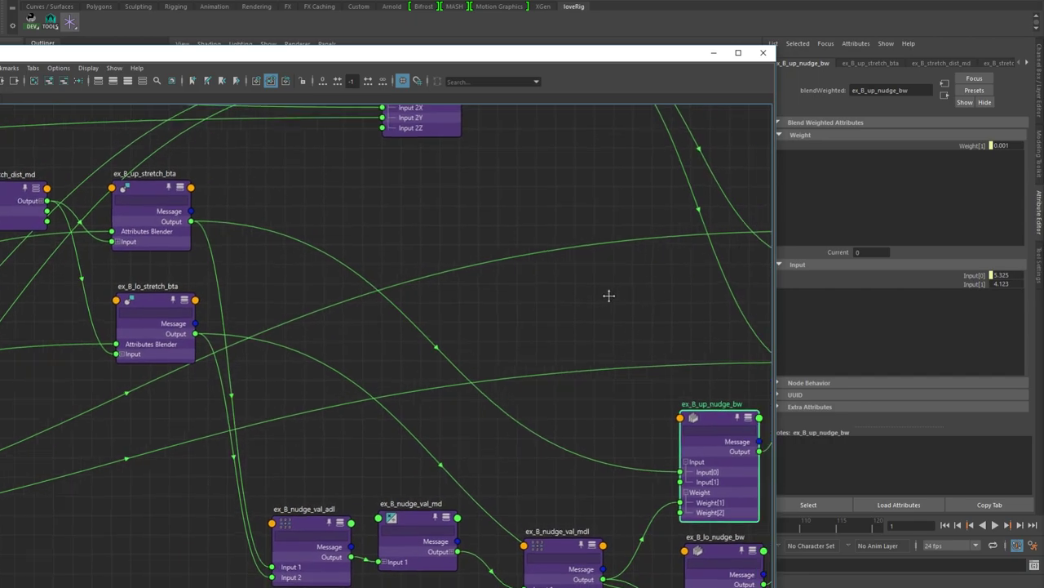
{"action": "middle_click_drag", "start_coordinate": [637, 294], "coordinate": [436, 296], "text": "alt"}
{"action": "middle_click_drag", "start_coordinate": [468, 236], "coordinate": [543, 325], "text": "alt"}
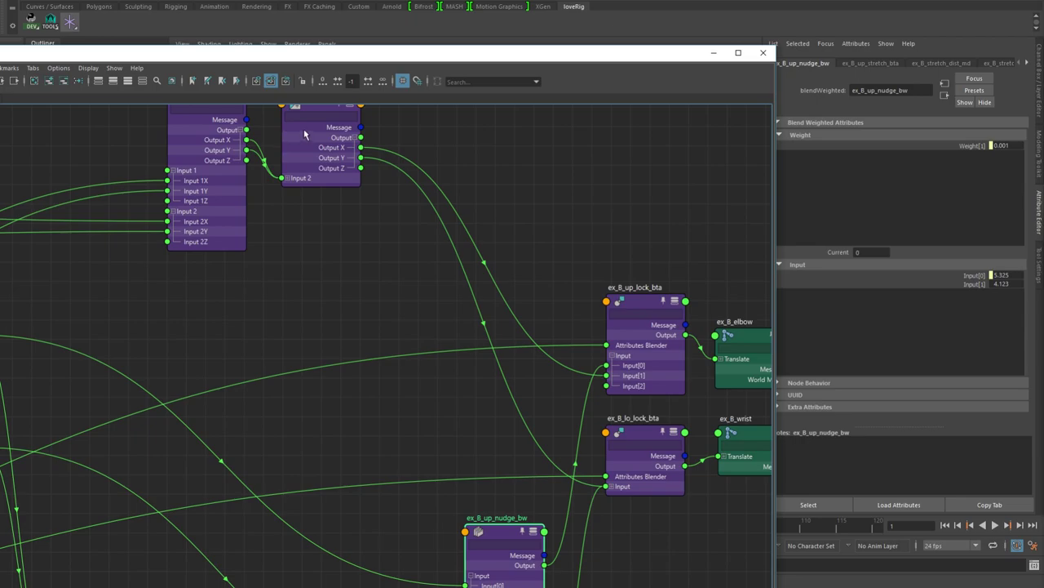
{"action": "middle_click_drag", "start_coordinate": [541, 280], "coordinate": [425, 167], "text": "alt"}
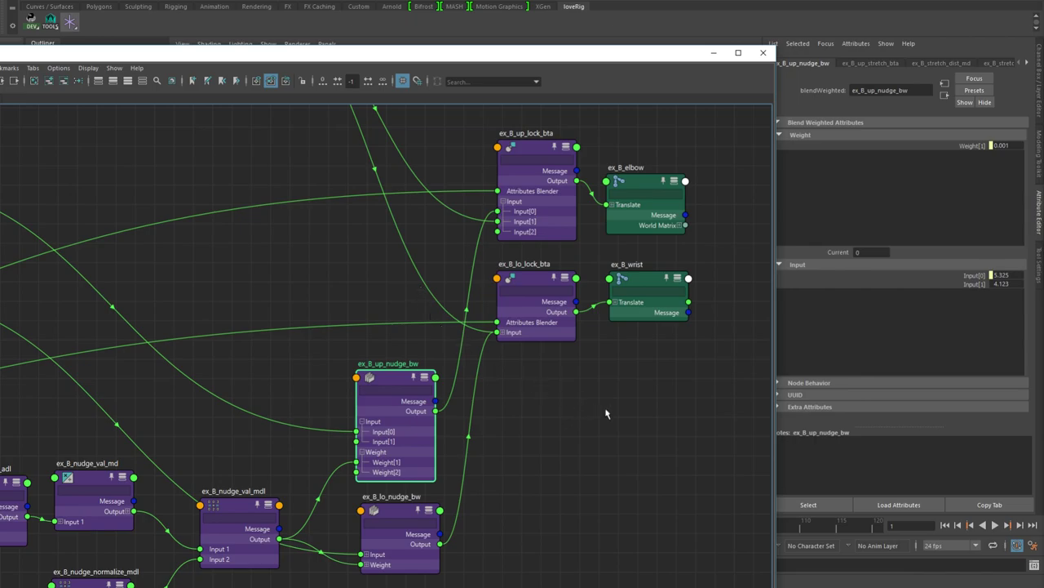
Examine the multiply inputs of ex_B_lock_dist_md and ex_B_stretch_dist_md within the overall ex_B network
{"action": "scroll", "coordinate": [650, 403], "scroll_direction": "down", "scroll_amount": 5}
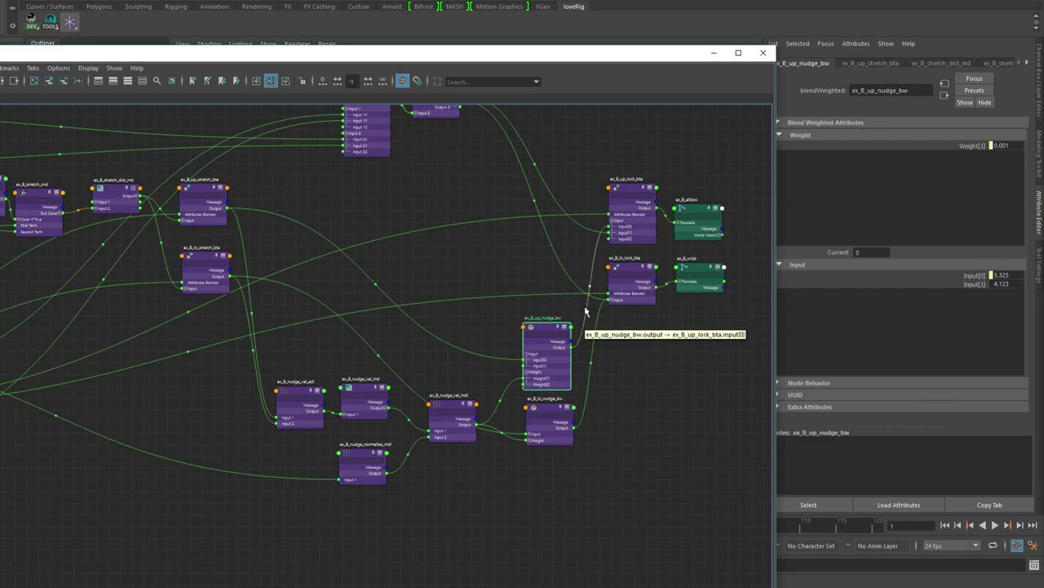
{"action": "scroll", "coordinate": [662, 396], "scroll_direction": "down", "scroll_amount": 3}
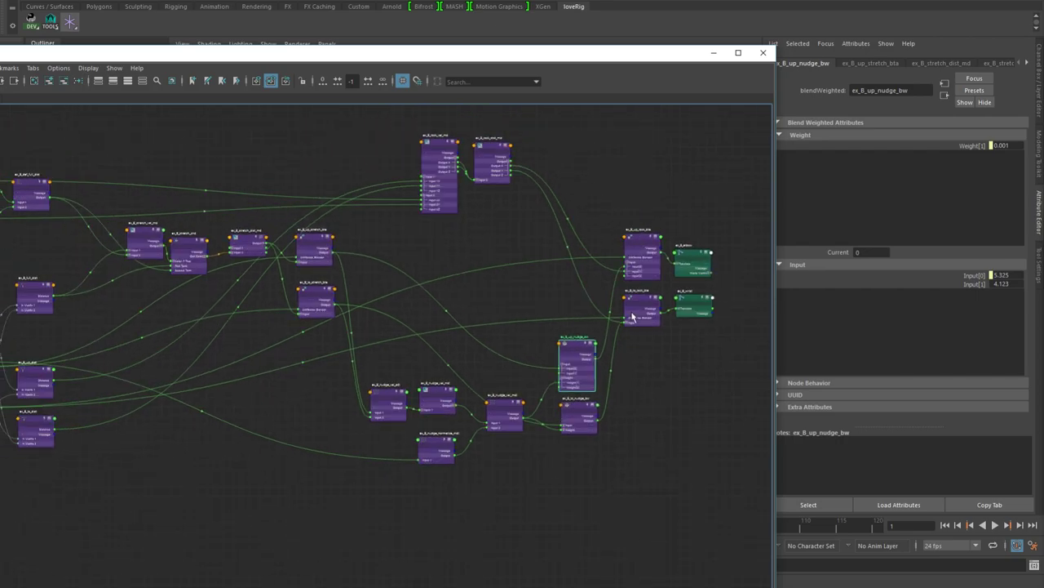
{"action": "middle_click_drag", "start_coordinate": [443, 234], "coordinate": [529, 260], "text": "alt"}
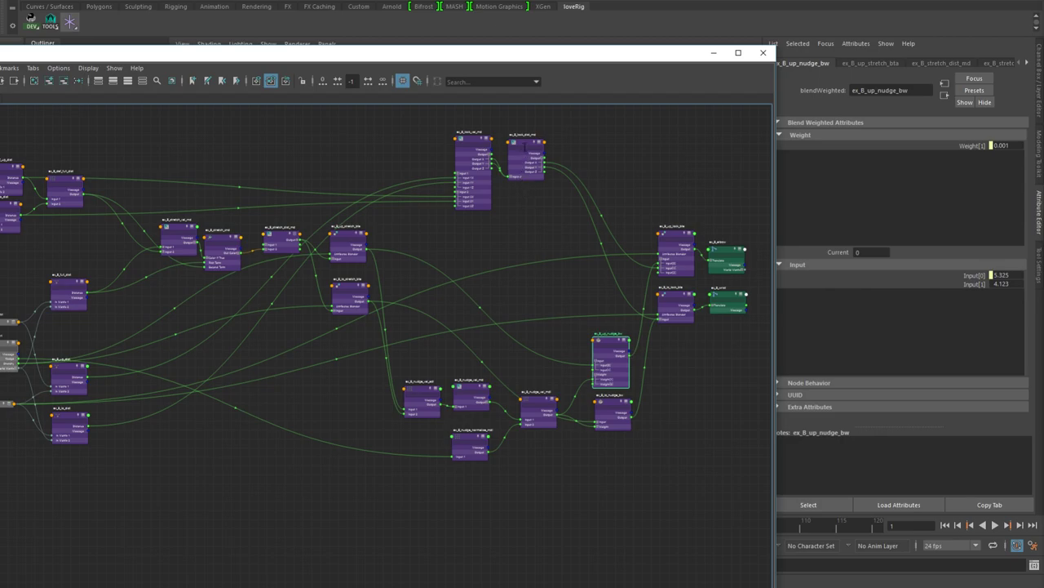
{"action": "left_click_drag", "start_coordinate": [499, 119], "coordinate": [441, 233]}
{"action": "left_click_drag", "start_coordinate": [562, 122], "coordinate": [504, 205]}
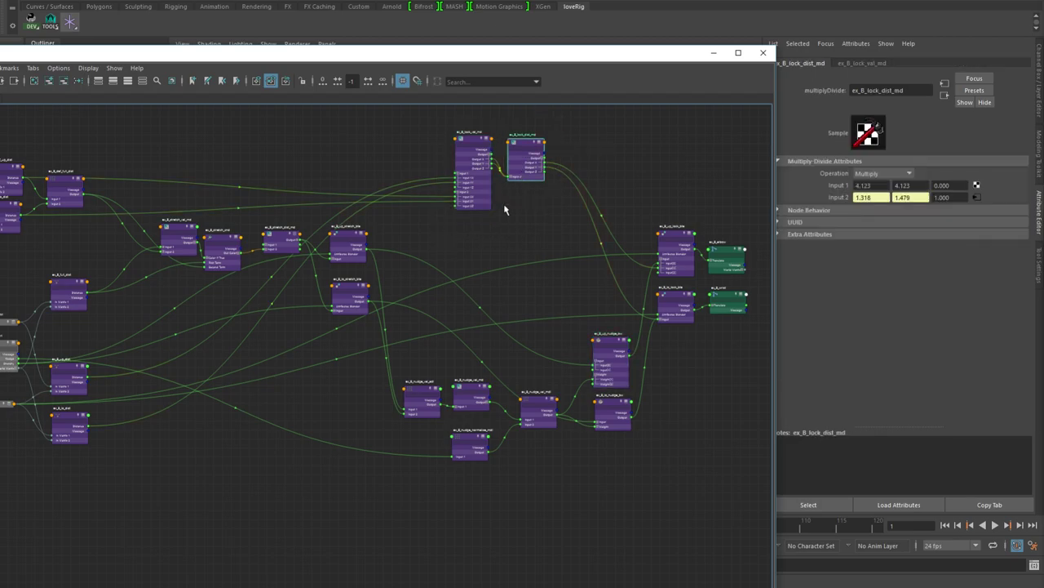
{"action": "middle_click_drag", "start_coordinate": [403, 227], "coordinate": [561, 240], "text": "alt"}
{"action": "left_click_drag", "start_coordinate": [408, 227], "coordinate": [327, 310]}
{"action": "left_click_drag", "start_coordinate": [465, 236], "coordinate": [420, 280]}
Follow the nudge chain by inspecting the inputs of ex_B_nudge_val_md and ex_B_nudge_val_mdl, ending at ex_B_up_nudge_bw
{"action": "middle_click_drag", "start_coordinate": [581, 353], "coordinate": [398, 278], "text": "alt"}
{"action": "right_click_drag", "start_coordinate": [398, 278], "coordinate": [494, 297], "text": "alt"}
{"action": "middle_click_drag", "start_coordinate": [492, 341], "coordinate": [445, 362], "text": "alt"}
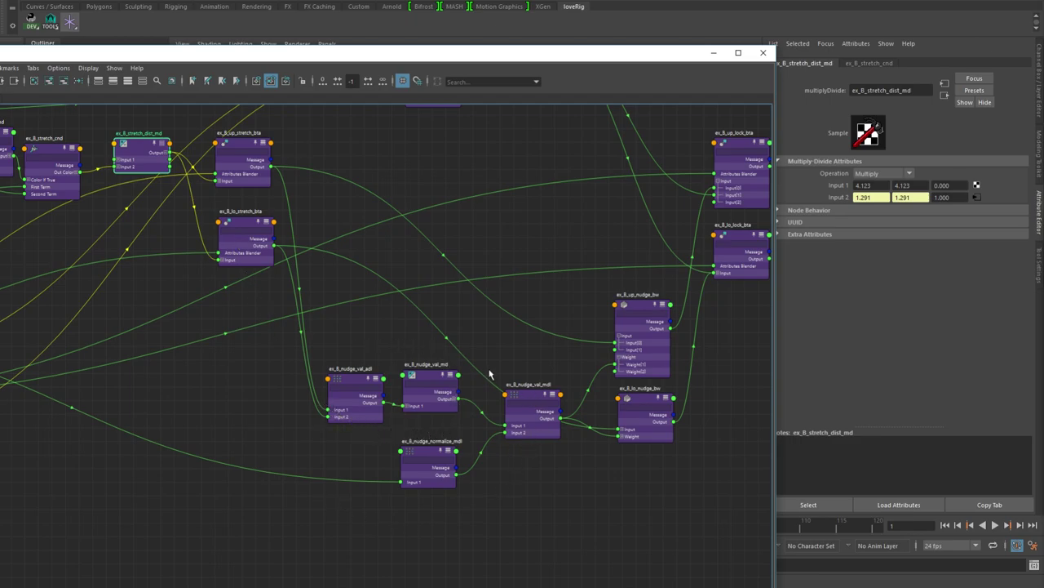
{"action": "left_click_drag", "start_coordinate": [497, 324], "coordinate": [392, 441]}
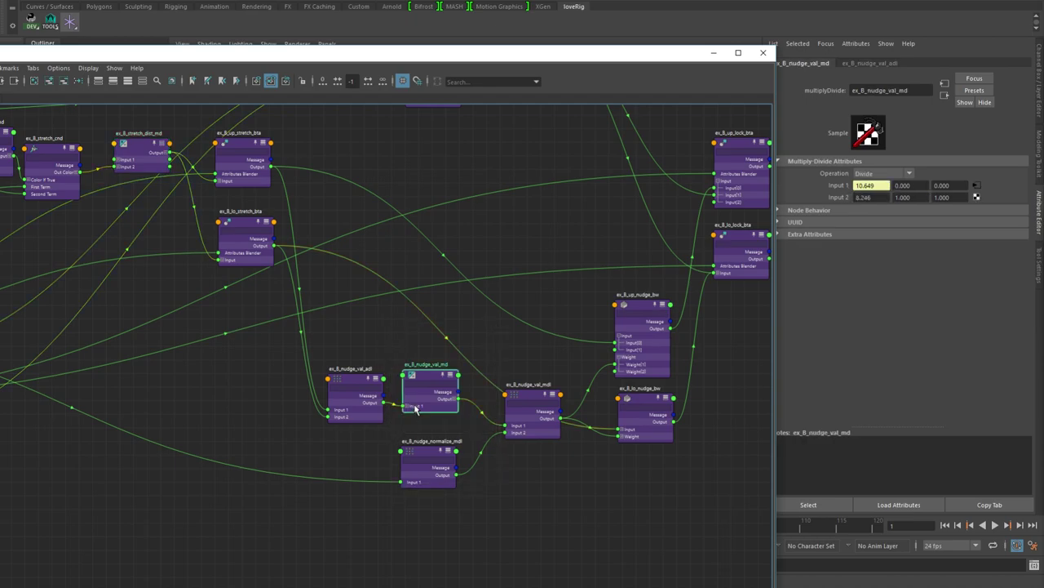
{"action": "left_click", "coordinate": [536, 430]}
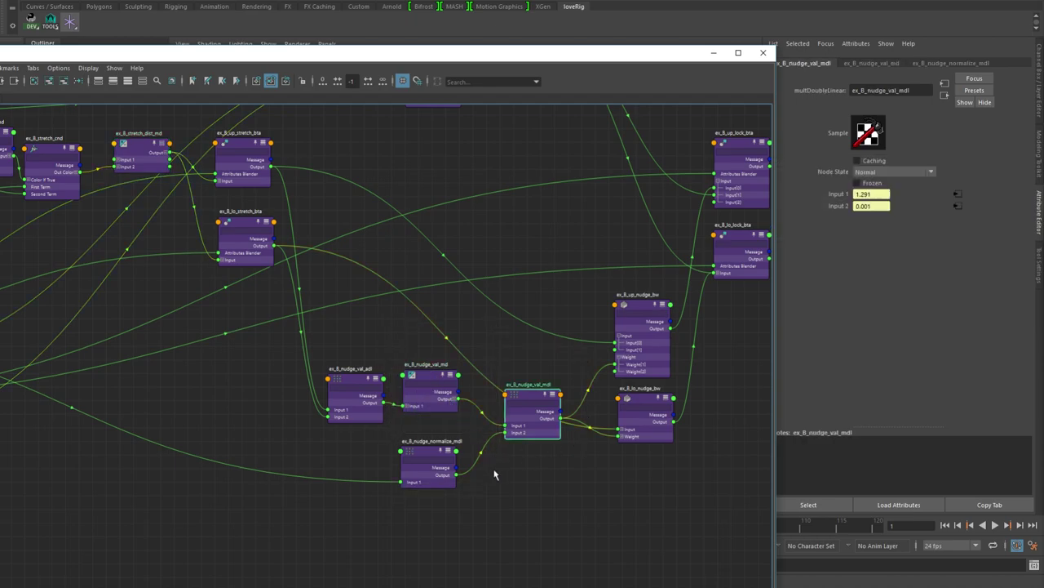
{"action": "middle_click_drag", "start_coordinate": [553, 446], "coordinate": [359, 483]}
{"action": "left_click_drag", "start_coordinate": [484, 323], "coordinate": [414, 430]}
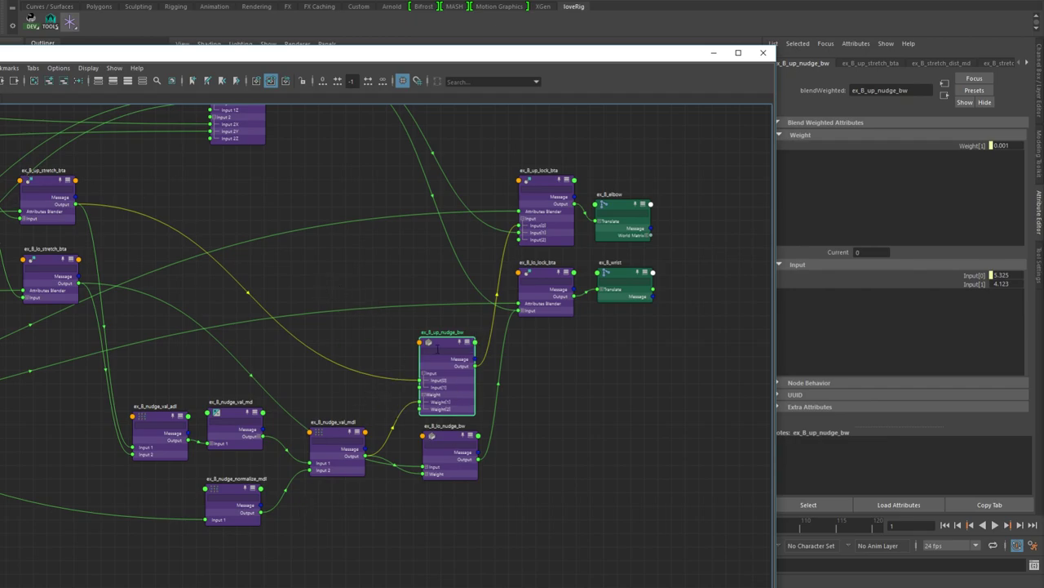
Review the ex_B ratio nodes, including ex_B_stretch_val_md, together with the ex_B_stretch_dist_md and ex_B_lock_dist_md multipliers
{"action": "left_click", "coordinate": [624, 395]}
{"action": "right_click_drag", "start_coordinate": [624, 395], "coordinate": [532, 381], "text": "alt"}
{"action": "middle_click_drag", "start_coordinate": [535, 381], "coordinate": [593, 396], "text": "alt"}
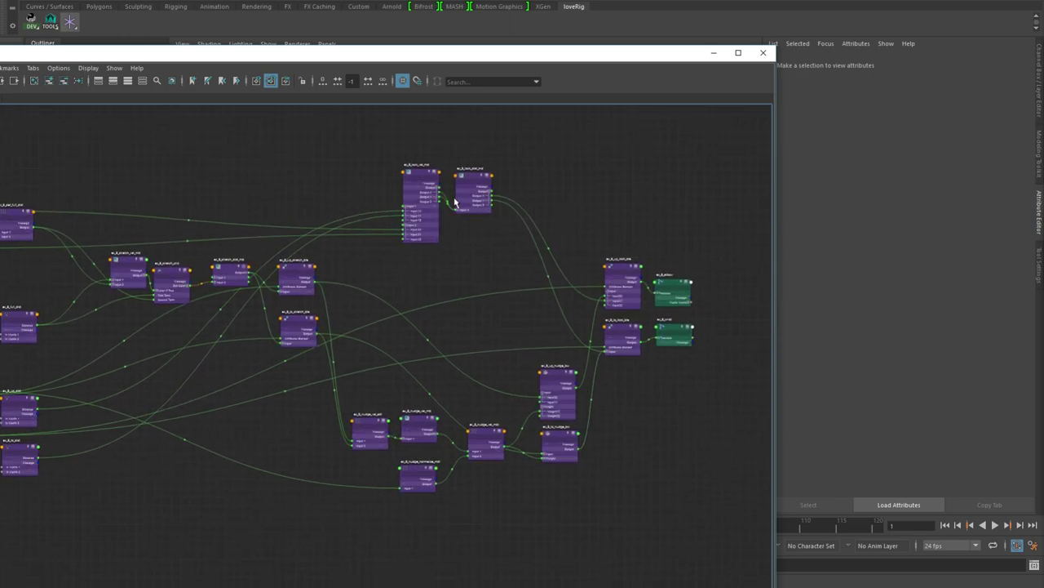
{"action": "left_click_drag", "start_coordinate": [448, 149], "coordinate": [382, 274]}
{"action": "left_click_drag", "start_coordinate": [210, 245], "coordinate": [110, 327]}
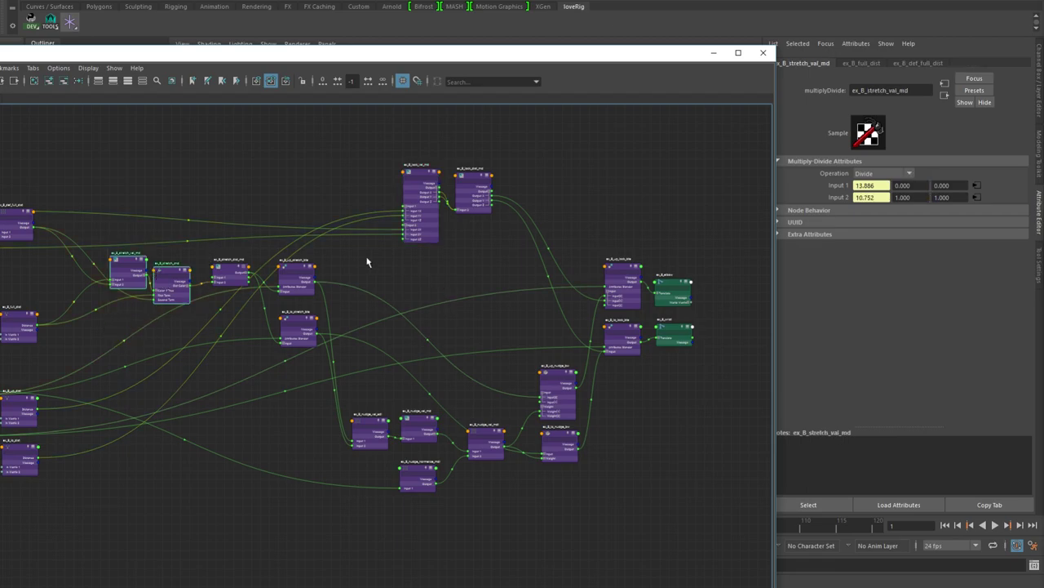
{"action": "left_click", "coordinate": [233, 272]}
{"action": "left_click", "coordinate": [471, 181]}
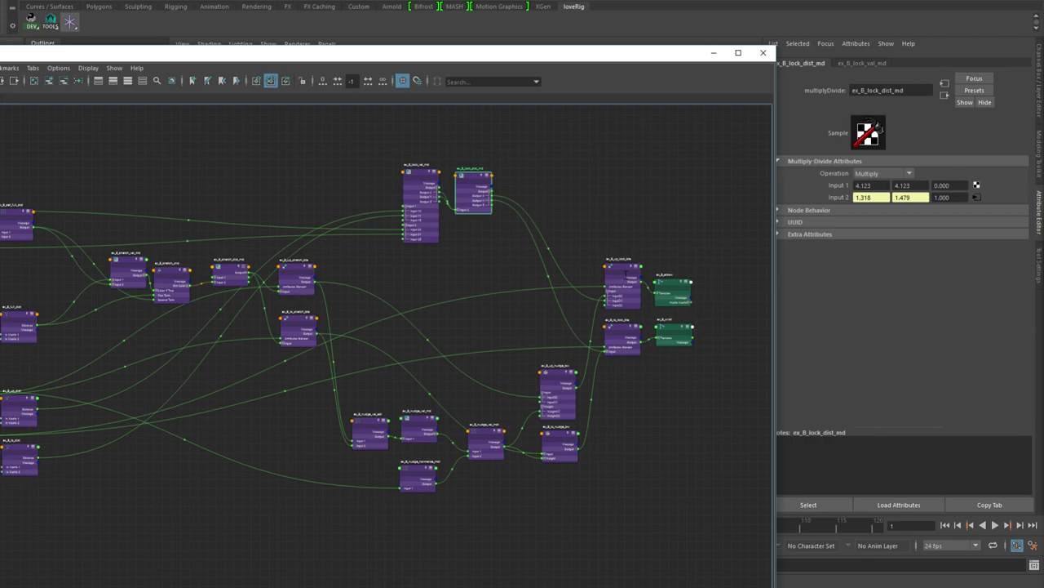
Uncover the scene, hide ex_B_arm_grp and show ex_C_arm_grp instead
{"action": "right_click_drag", "start_coordinate": [686, 403], "coordinate": [596, 392], "text": "alt"}
{"action": "middle_click_drag", "start_coordinate": [462, 312], "coordinate": [421, 200], "text": "alt"}
{"action": "right_click_drag", "start_coordinate": [490, 283], "coordinate": [590, 326], "text": "alt"}
{"action": "middle_click_drag", "start_coordinate": [569, 331], "coordinate": [446, 207], "text": "alt"}
{"action": "middle_click_drag", "start_coordinate": [570, 231], "coordinate": [513, 226], "text": "alt"}
{"action": "left_click_drag", "start_coordinate": [551, 52], "coordinate": [0, 52]}
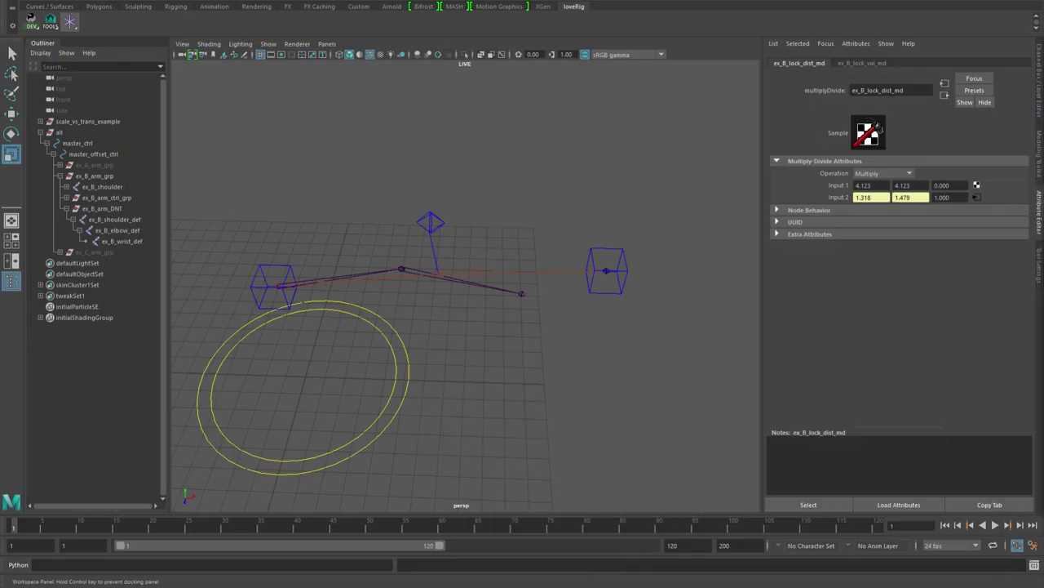
{"action": "left_click", "coordinate": [97, 177]}
{"action": "key", "text": "ctrl+h"}
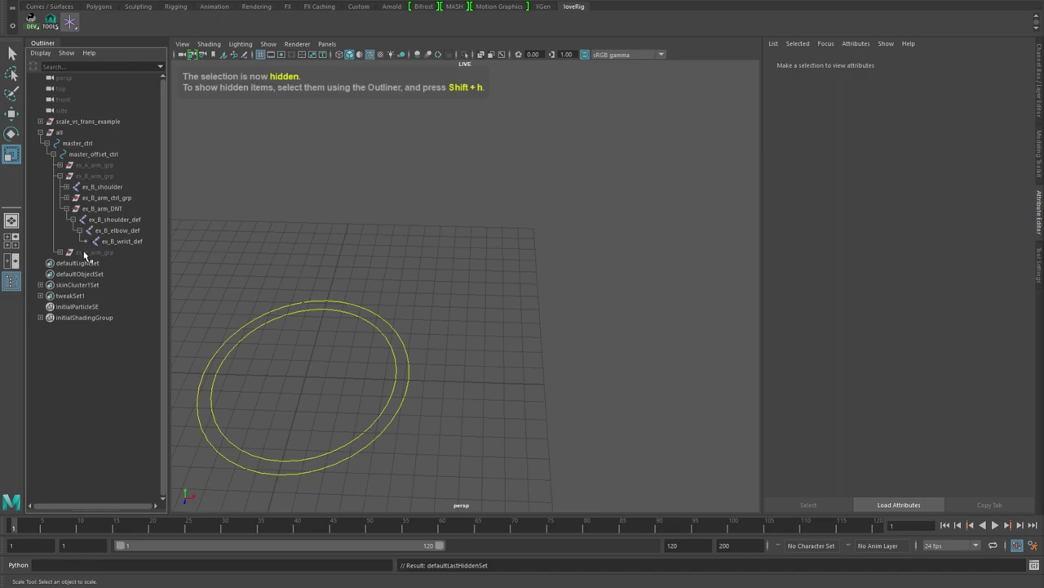
{"action": "left_click", "coordinate": [95, 253]}
{"action": "key", "text": "shift+h"}
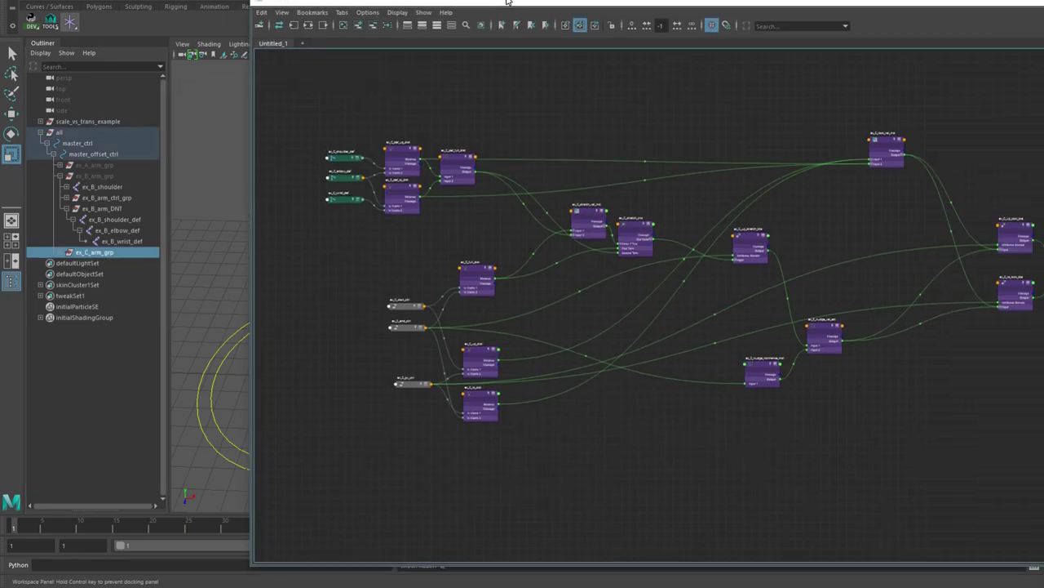
Examine the start of the ex_C network, highlighting the shoulder, elbow and wrist def joints with their def distance nodes
{"action": "left_click_drag", "start_coordinate": [509, 3], "coordinate": [372, 8]}
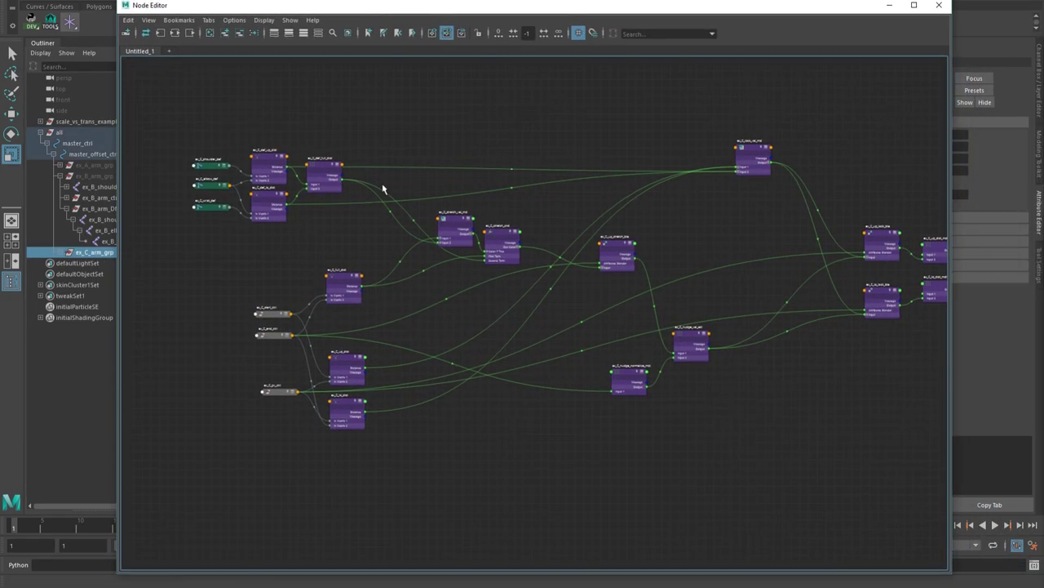
{"action": "scroll", "coordinate": [333, 256], "scroll_direction": "up", "scroll_amount": 4}
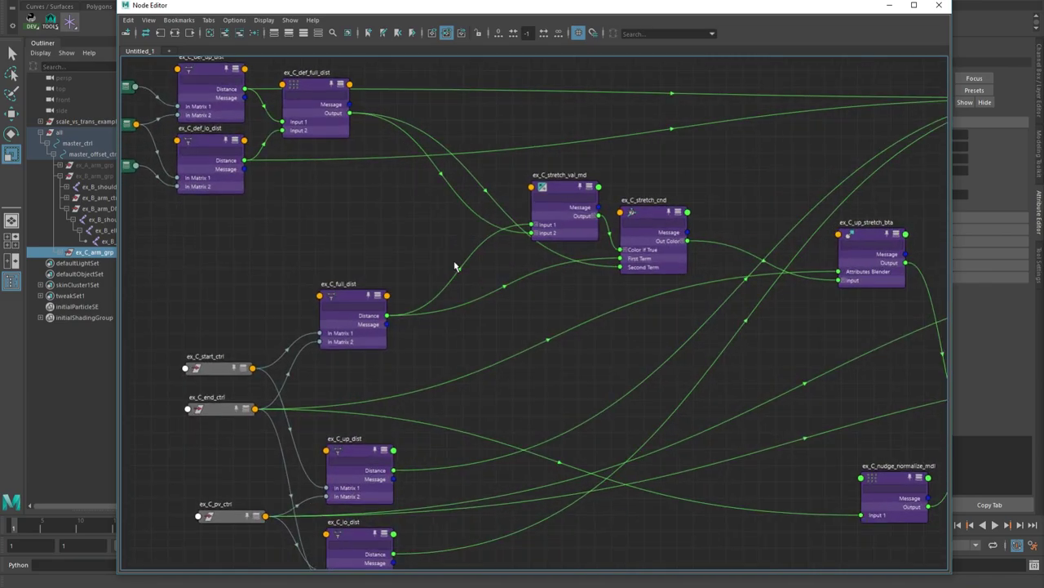
{"action": "middle_click_drag", "start_coordinate": [349, 254], "coordinate": [538, 347], "text": "alt"}
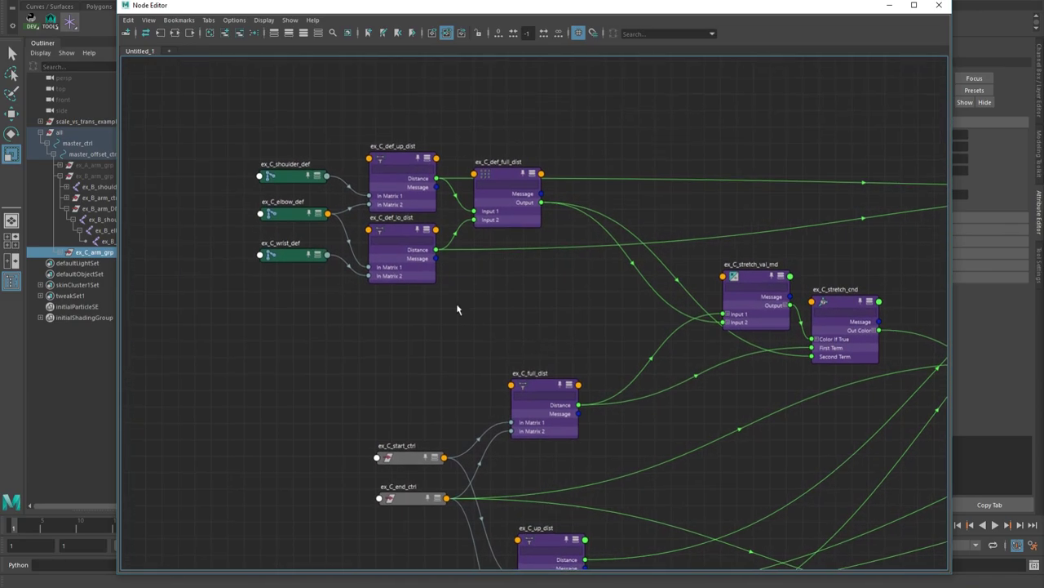
{"action": "middle_click_drag", "start_coordinate": [457, 310], "coordinate": [477, 346], "text": "alt"}
{"action": "scroll", "coordinate": [477, 346], "scroll_direction": "up", "scroll_amount": 4}
{"action": "middle_click_drag", "start_coordinate": [638, 284], "coordinate": [657, 311], "text": "alt"}
{"action": "scroll", "coordinate": [659, 312], "scroll_direction": "down", "scroll_amount": 4}
{"action": "left_click_drag", "start_coordinate": [667, 155], "coordinate": [334, 360]}
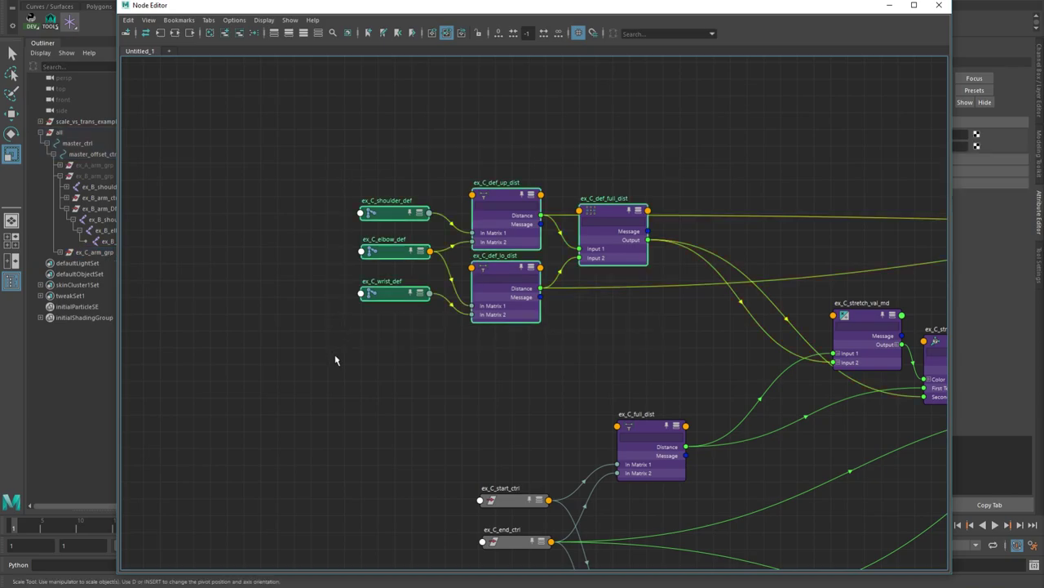
Expand ex_C_arm_grp, select ex_C_arm_DNT and view its def joint chain in the viewport
{"action": "left_click", "coordinate": [58, 252]}
{"action": "left_click", "coordinate": [70, 285]}
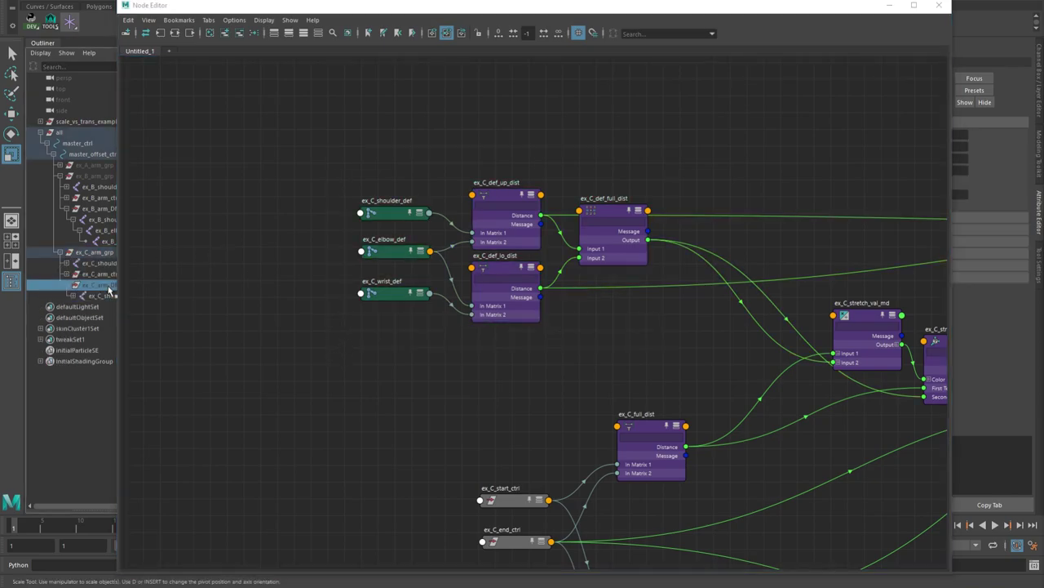
{"action": "left_click_drag", "start_coordinate": [315, 7], "coordinate": [868, 36]}
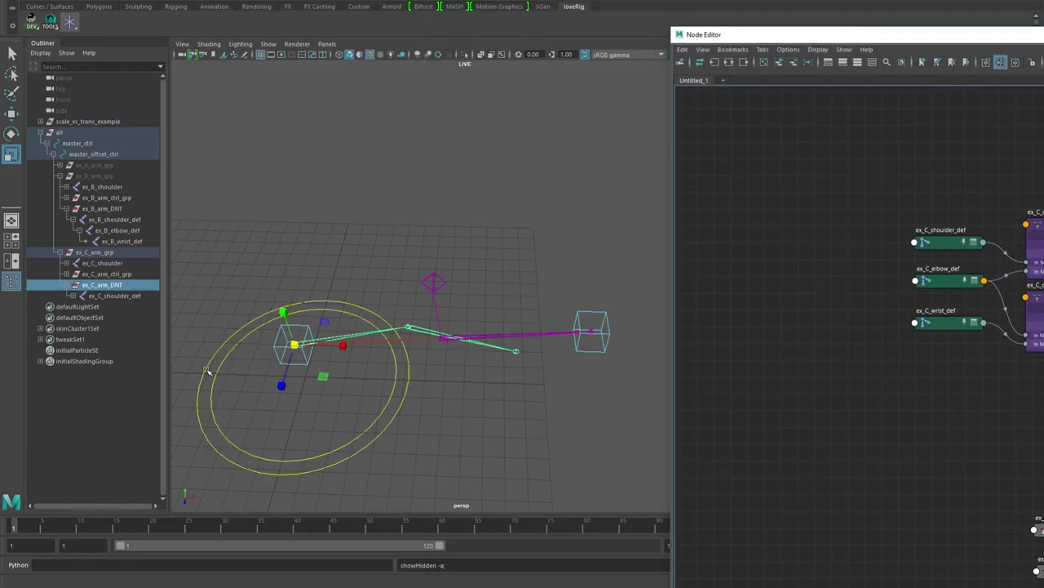
Trace ex_C_full_dist and ex_C_def_full_dist into ex_C_stretch_val_md and inspect that node's divide inputs
{"action": "left_click_drag", "start_coordinate": [1020, 35], "coordinate": [522, 0]}
{"action": "middle_click_drag", "start_coordinate": [696, 364], "coordinate": [428, 219], "text": "alt"}
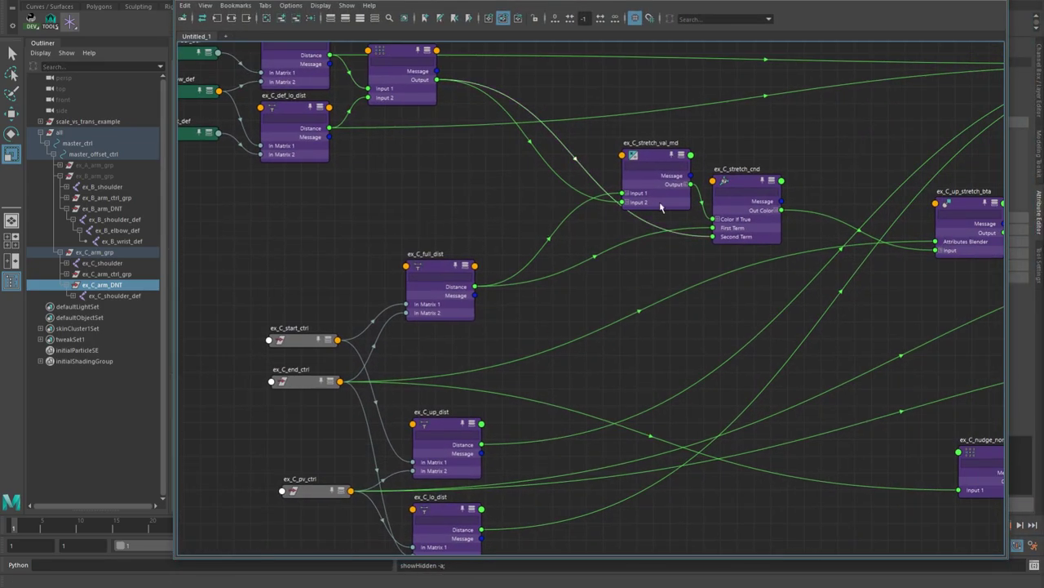
{"action": "middle_click_drag", "start_coordinate": [599, 253], "coordinate": [630, 385], "text": "alt"}
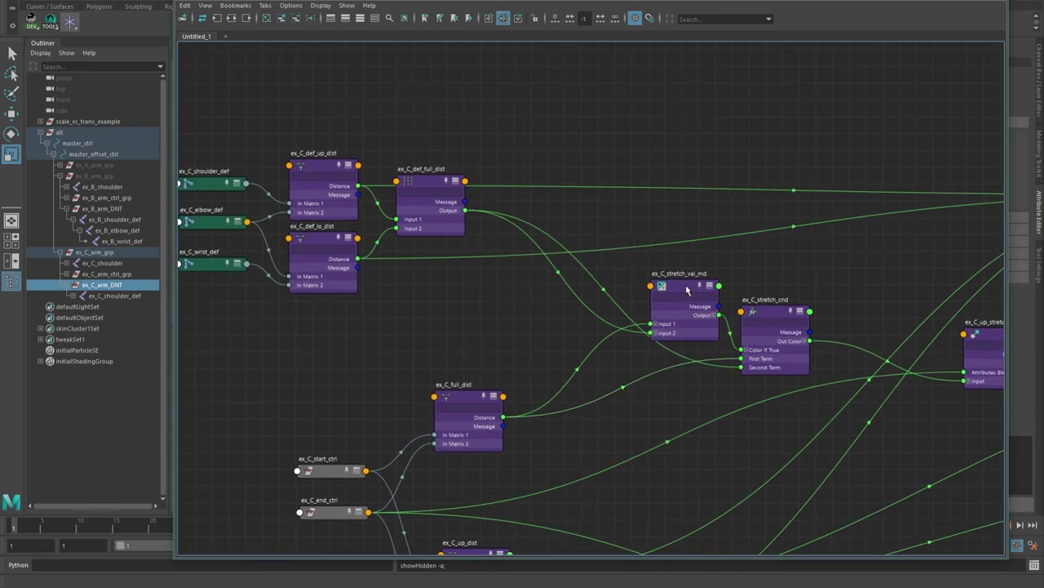
{"action": "left_click", "coordinate": [687, 291]}
{"action": "left_click_drag", "start_coordinate": [782, 1], "coordinate": [550, 21]}
{"action": "middle_click_drag", "start_coordinate": [394, 315], "coordinate": [325, 269], "text": "alt"}
{"action": "right_click_drag", "start_coordinate": [325, 269], "coordinate": [420, 278], "text": "alt"}
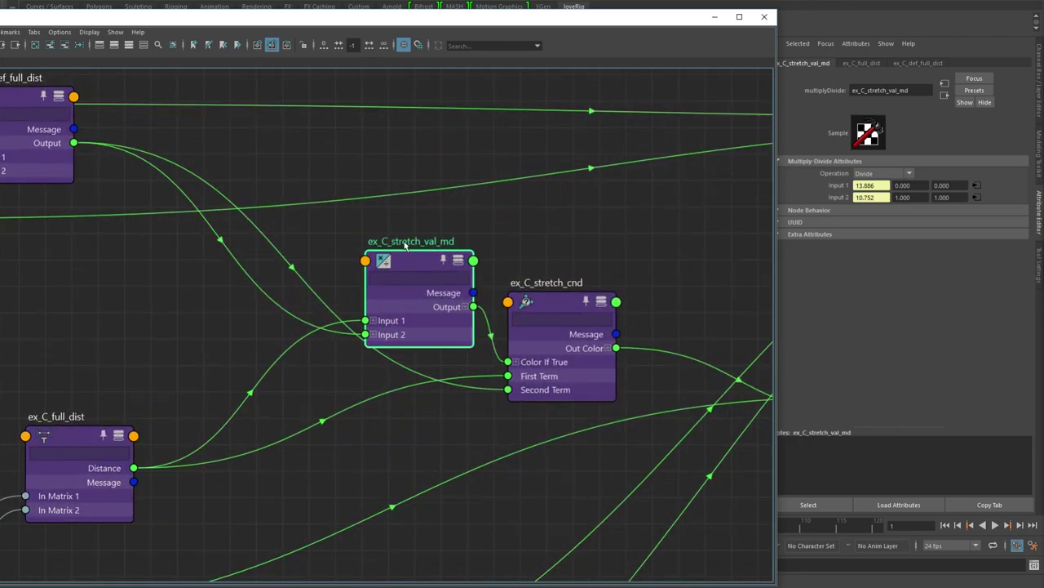
Inspect ex_C_stretch_cnd's condition terms, then follow its output into ex_C_up_stretch_bta and inspect that node's blend inputs
{"action": "middle_click_drag", "start_coordinate": [438, 361], "coordinate": [370, 297], "text": "alt"}
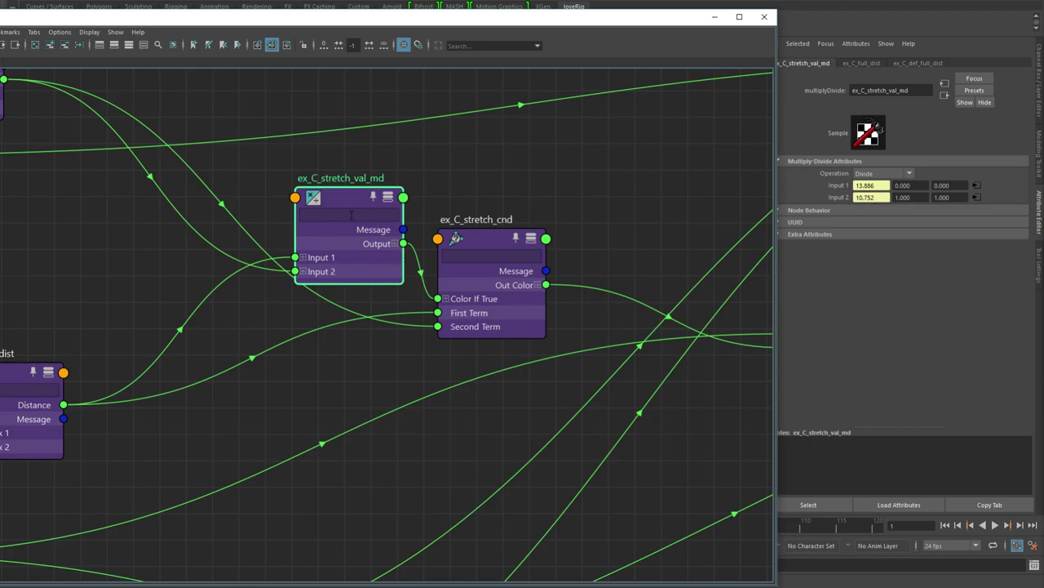
{"action": "left_click", "coordinate": [483, 237]}
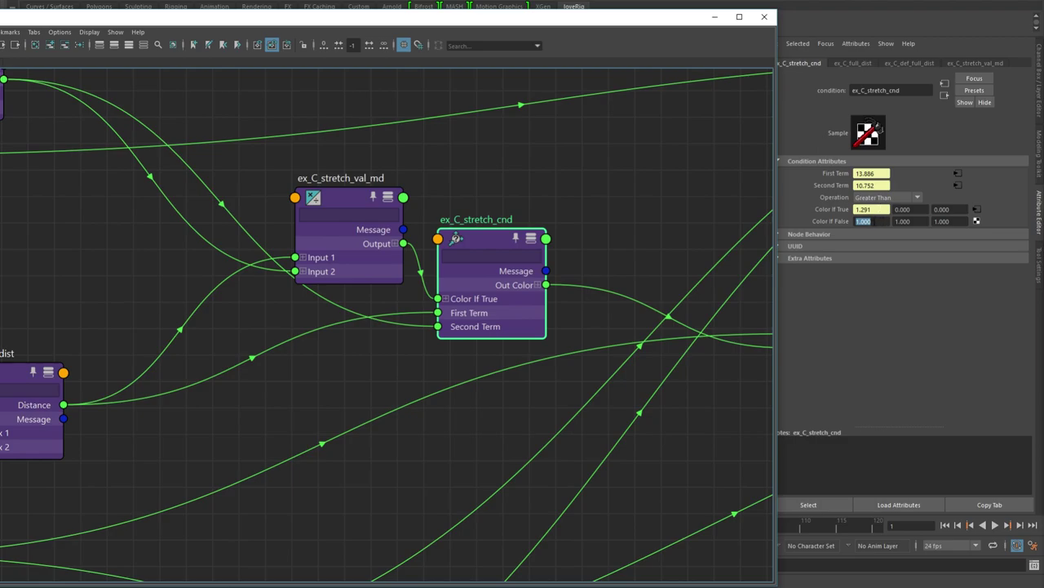
{"action": "left_click", "coordinate": [669, 257]}
{"action": "scroll", "coordinate": [663, 256], "scroll_direction": "down", "scroll_amount": 1}
{"action": "middle_click_drag", "start_coordinate": [638, 252], "coordinate": [323, 191], "text": "alt"}
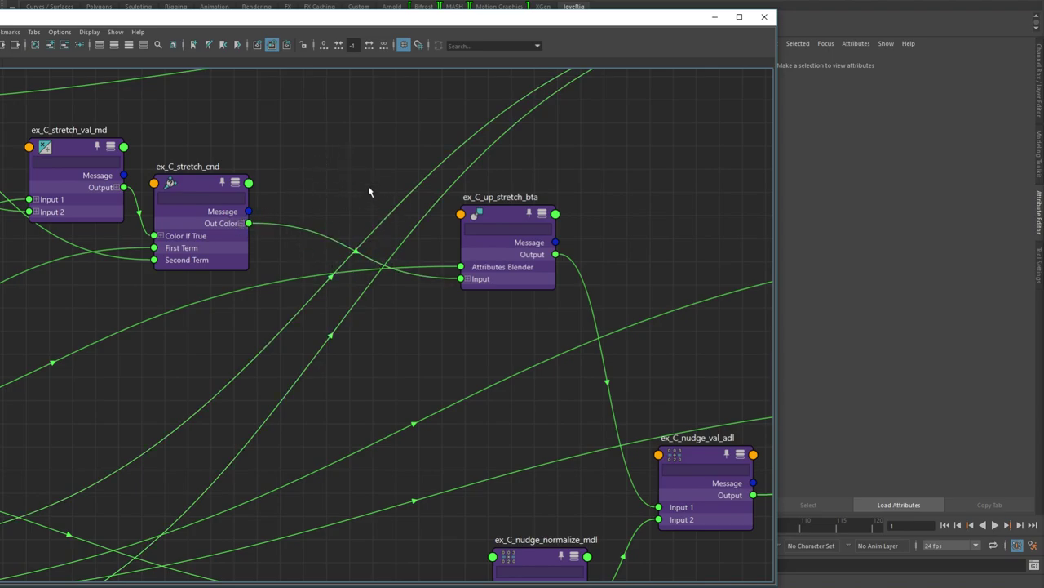
{"action": "left_click", "coordinate": [514, 217]}
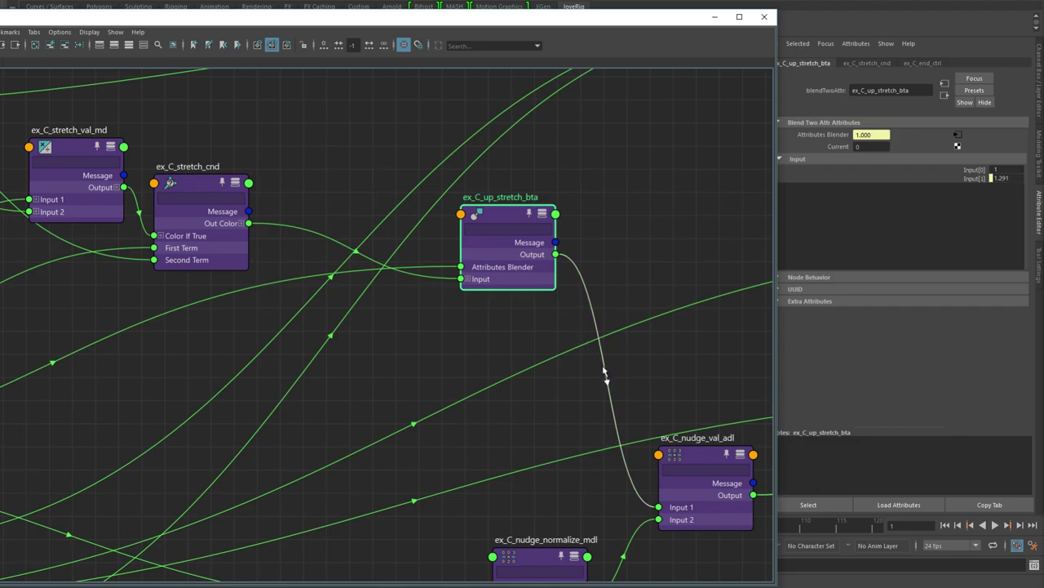
Follow the stretch output into ex_C_nudge_val_adl and inspect its two inputs along with those of ex_C_nudge_normalize_mdl
{"action": "middle_click_drag", "start_coordinate": [622, 379], "coordinate": [446, 257]}
{"action": "middle_click_drag", "start_coordinate": [380, 277], "coordinate": [454, 224], "text": "alt"}
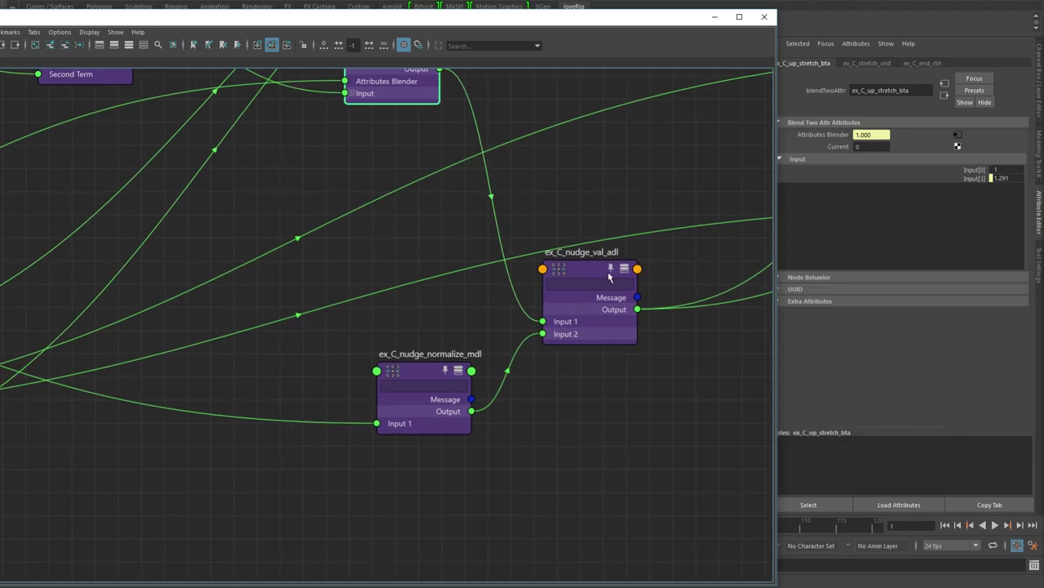
{"action": "right_click_drag", "start_coordinate": [676, 260], "coordinate": [639, 254], "text": "alt"}
{"action": "middle_click_drag", "start_coordinate": [639, 253], "coordinate": [545, 259], "text": "alt"}
{"action": "right_click_drag", "start_coordinate": [545, 259], "coordinate": [602, 273], "text": "alt"}
{"action": "middle_click_drag", "start_coordinate": [603, 272], "coordinate": [593, 299], "text": "alt"}
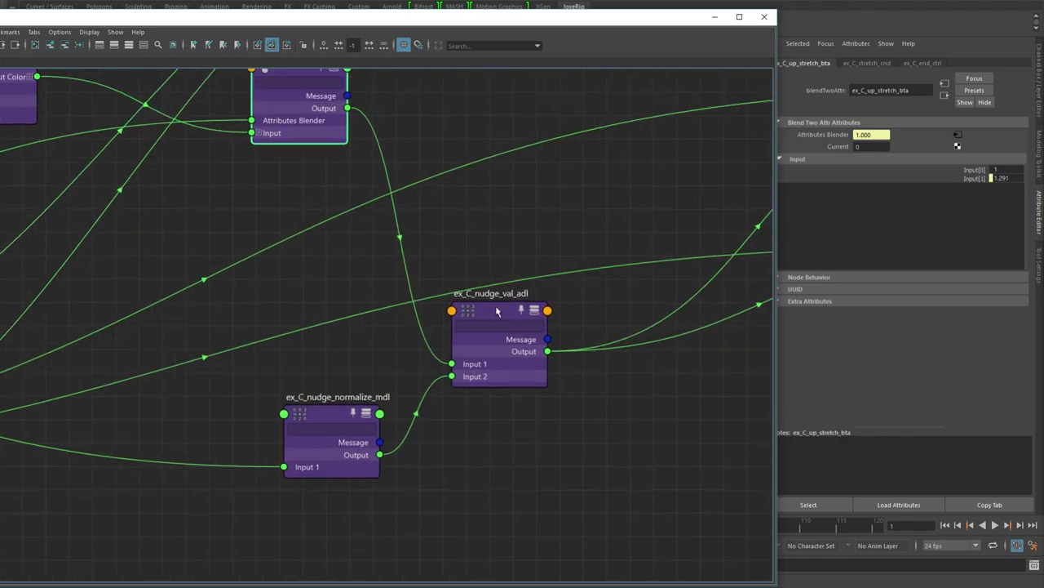
{"action": "left_click_drag", "start_coordinate": [499, 310], "coordinate": [508, 283]}
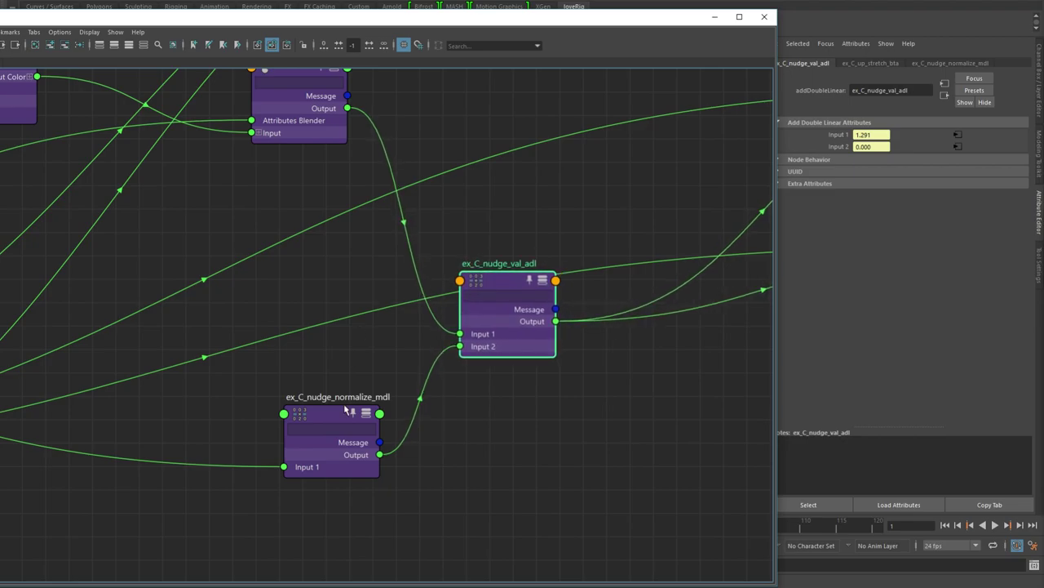
{"action": "left_click", "coordinate": [331, 417]}
{"action": "middle_click_drag", "start_coordinate": [331, 417], "coordinate": [392, 436]}
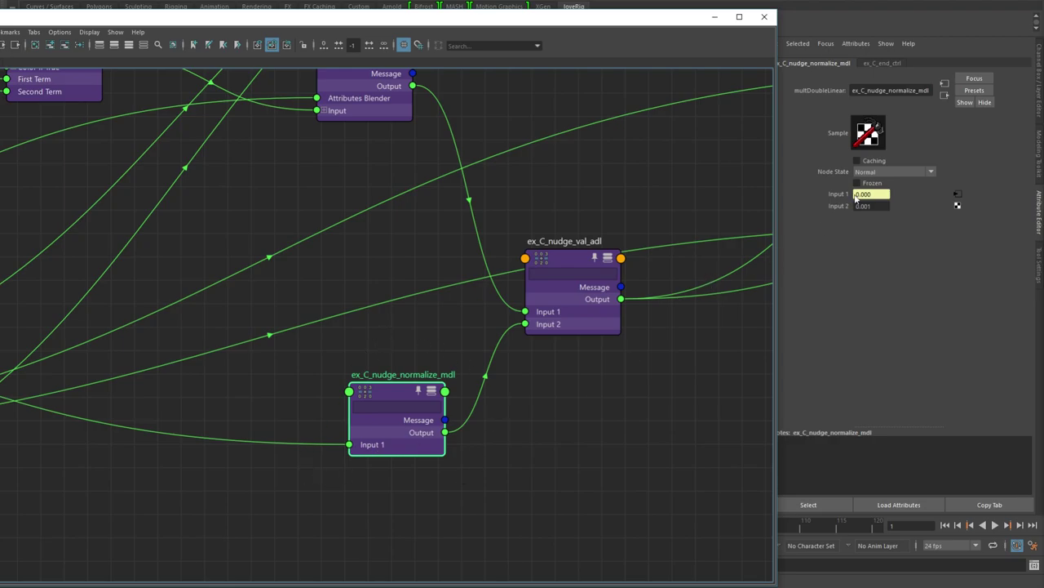
Trace ex_C_nudge_normalize_mdl back to the Nudge attribute on ex_C_end_ctrl and recheck the normalize node's multiplier
{"action": "middle_click_drag", "start_coordinate": [252, 289], "coordinate": [710, 248], "text": "alt"}
{"action": "middle_click_drag", "start_coordinate": [86, 243], "coordinate": [561, 242], "text": "alt"}
{"action": "left_click", "coordinate": [411, 256]}
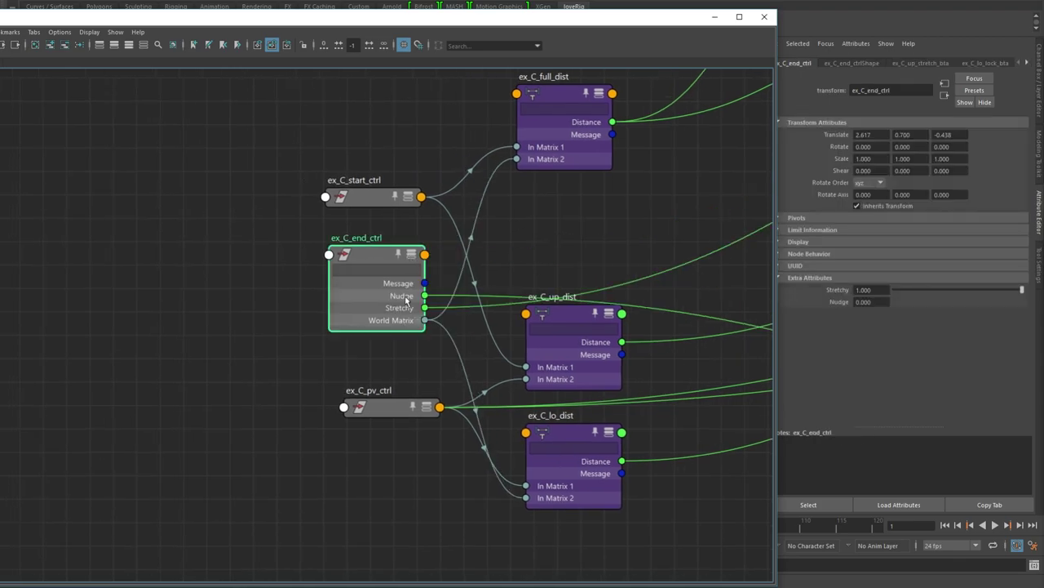
{"action": "middle_click_drag", "start_coordinate": [691, 248], "coordinate": [243, 189], "text": "alt"}
{"action": "middle_click_drag", "start_coordinate": [618, 291], "coordinate": [236, 259], "text": "alt"}
{"action": "middle_click_drag", "start_coordinate": [491, 298], "coordinate": [435, 323], "text": "alt"}
{"action": "left_click", "coordinate": [446, 289]}
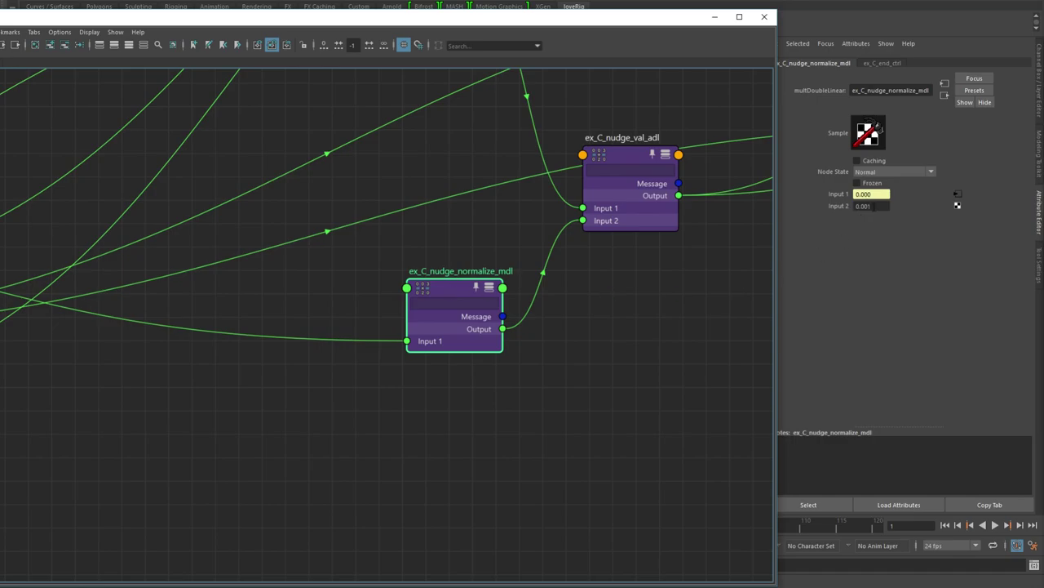
{"action": "middle_click_drag", "start_coordinate": [601, 268], "coordinate": [542, 305]}
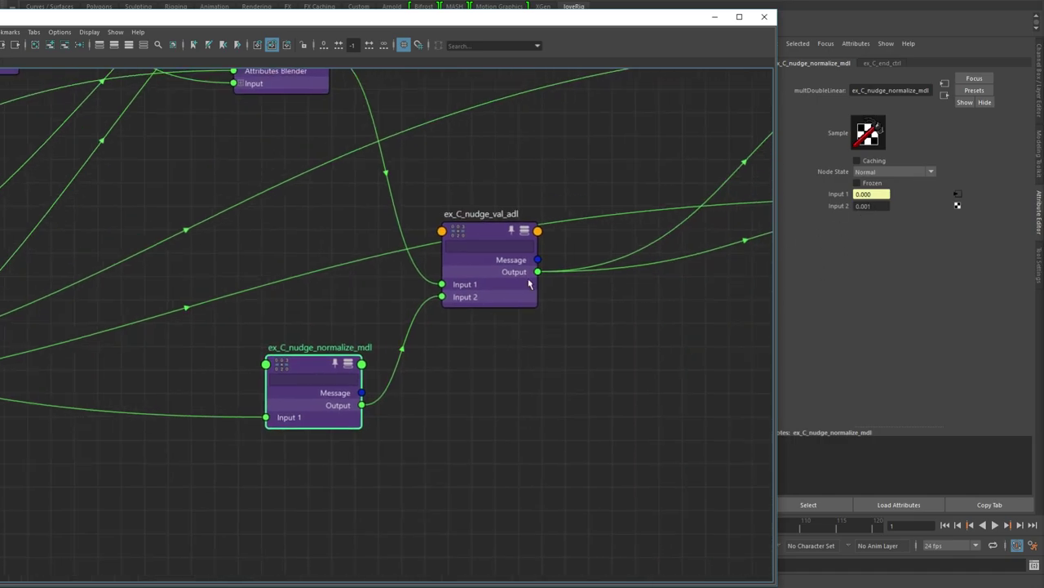
Examine how ex_C_nudge_val_adl adds the normalized nudge to the output of ex_C_up_stretch_bta
{"action": "left_click", "coordinate": [492, 231]}
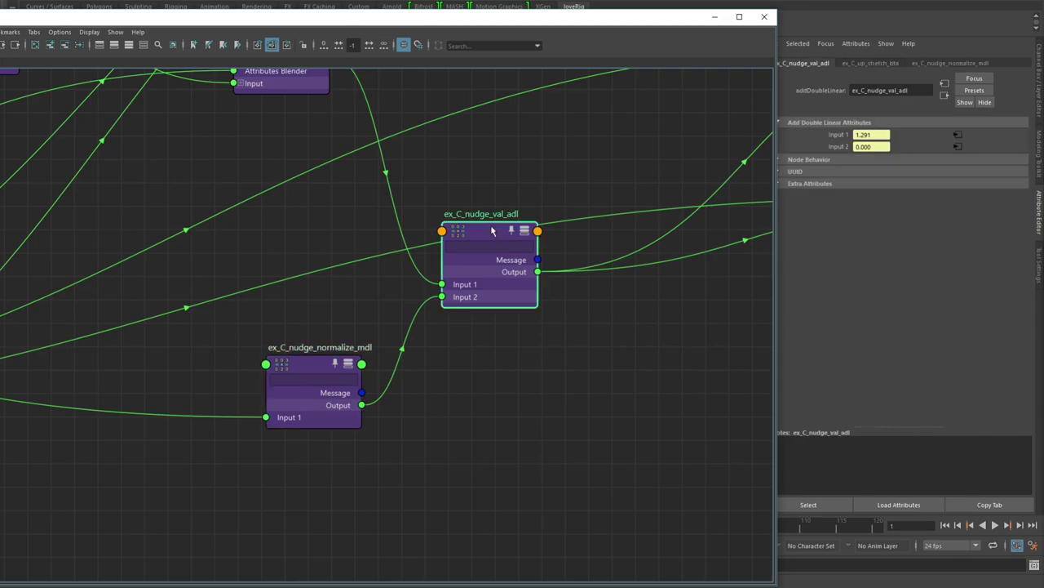
{"action": "middle_click_drag", "start_coordinate": [492, 231], "coordinate": [463, 329]}
{"action": "left_click_drag", "start_coordinate": [463, 330], "coordinate": [465, 301]}
{"action": "middle_click_drag", "start_coordinate": [436, 244], "coordinate": [476, 322]}
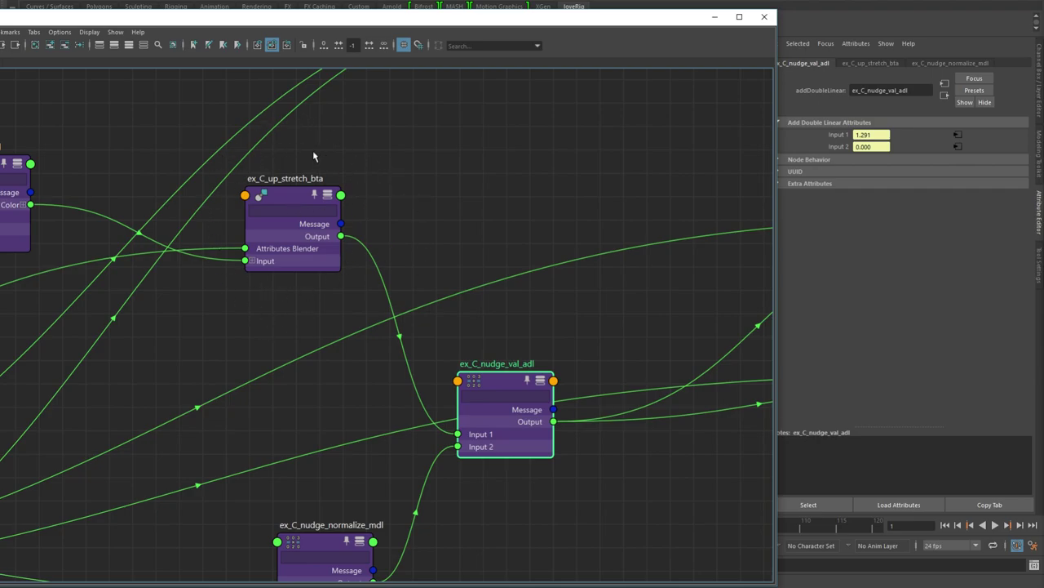
{"action": "middle_click_drag", "start_coordinate": [487, 258], "coordinate": [499, 209]}
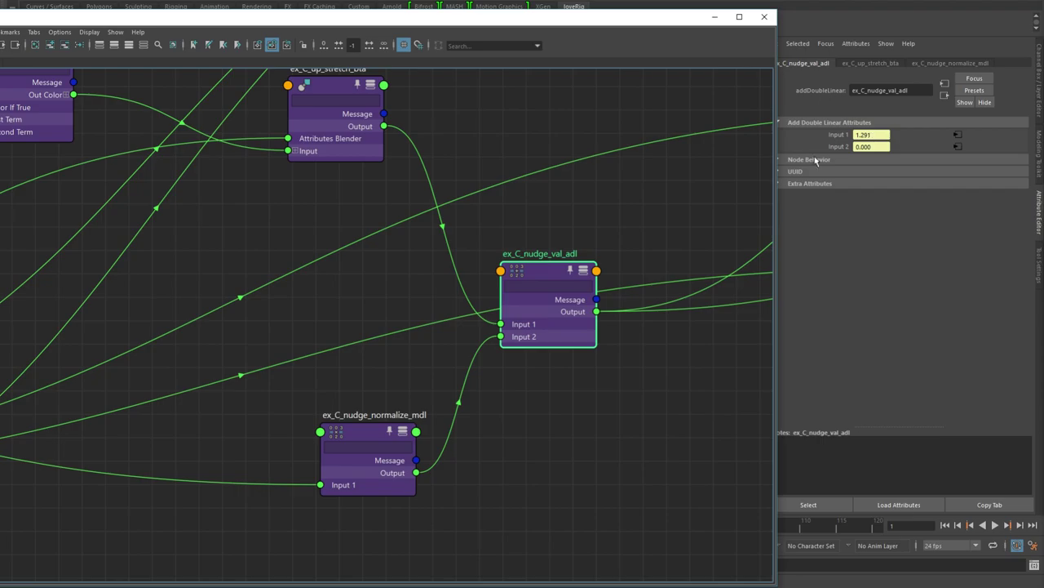
Expand the inputs and outputs of ex_C_lock_val_md and inspect the upper and lower distances it divides
{"action": "middle_click_drag", "start_coordinate": [692, 219], "coordinate": [585, 240], "text": "alt"}
{"action": "right_click_drag", "start_coordinate": [646, 242], "coordinate": [590, 221], "text": "alt"}
{"action": "middle_click_drag", "start_coordinate": [685, 232], "coordinate": [387, 317], "text": "alt"}
{"action": "right_click_drag", "start_coordinate": [388, 317], "coordinate": [522, 313], "text": "alt"}
{"action": "middle_click_drag", "start_coordinate": [430, 172], "coordinate": [685, 388], "text": "alt"}
{"action": "middle_click_drag", "start_coordinate": [528, 267], "coordinate": [428, 324], "text": "alt"}
{"action": "right_click_drag", "start_coordinate": [427, 324], "coordinate": [525, 321], "text": "alt"}
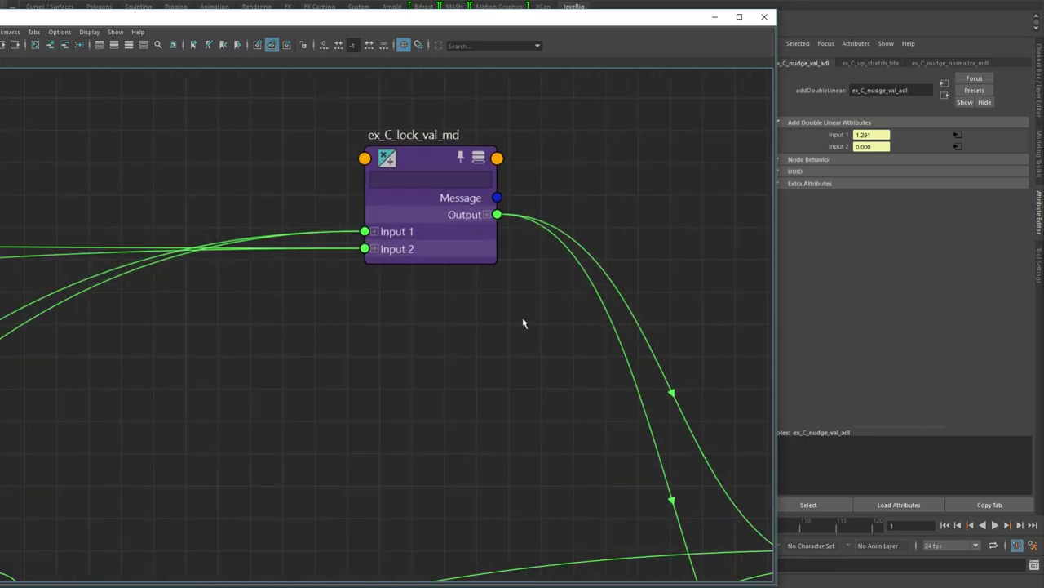
{"action": "left_click", "coordinate": [374, 250]}
{"action": "left_click", "coordinate": [375, 233]}
{"action": "scroll", "coordinate": [465, 309], "scroll_direction": "down", "scroll_amount": 4}
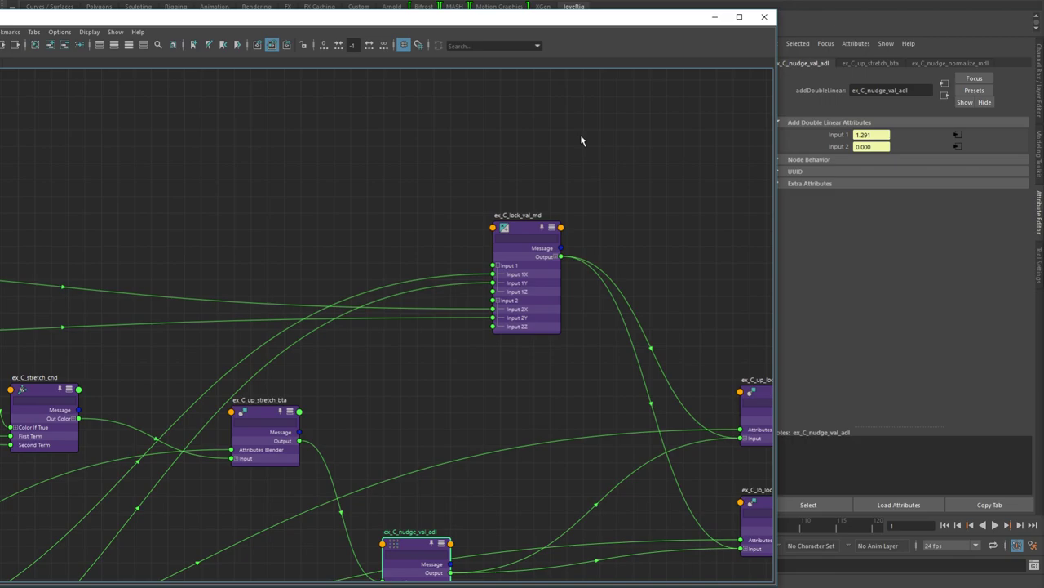
{"action": "left_click", "coordinate": [550, 258]}
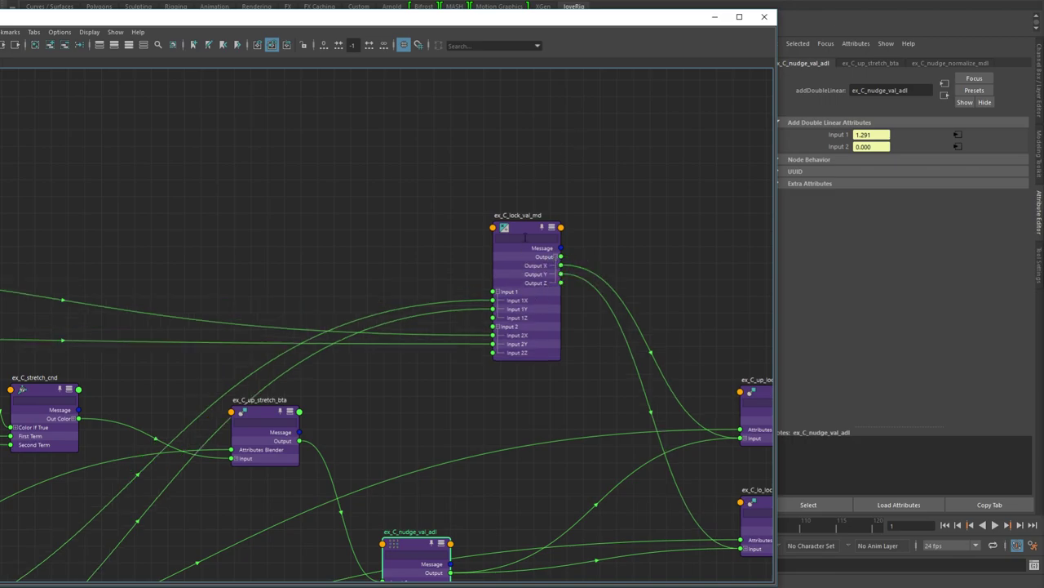
{"action": "left_click", "coordinate": [528, 229]}
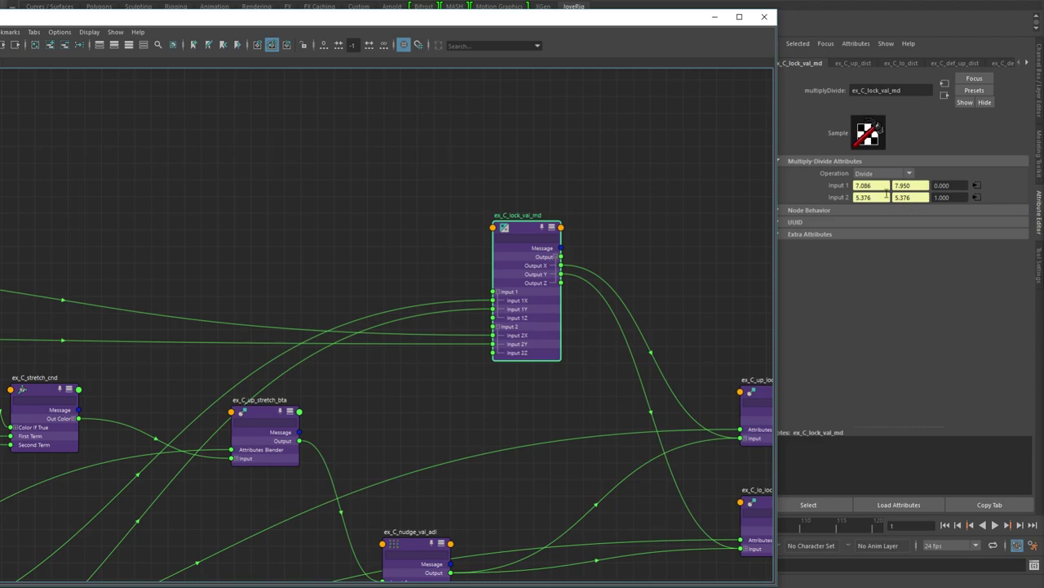
Expand the inputs of ex_C_up_lock_bta and trace its blender back to the Lock attribute on ex_C_pv_ctrl
{"action": "middle_click_drag", "start_coordinate": [643, 226], "coordinate": [414, 162], "text": "alt"}
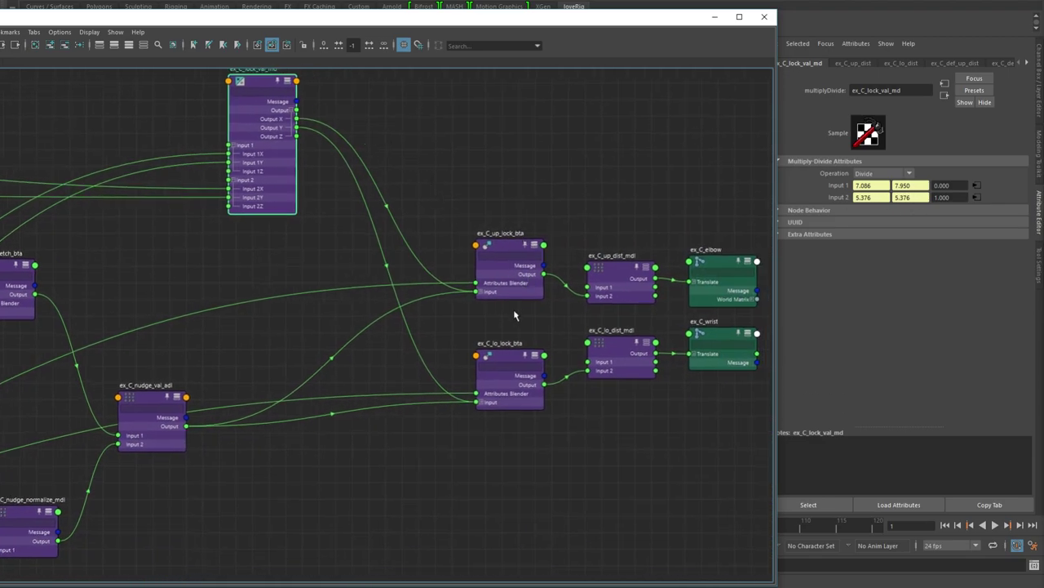
{"action": "left_click", "coordinate": [506, 255]}
{"action": "left_click", "coordinate": [483, 294]}
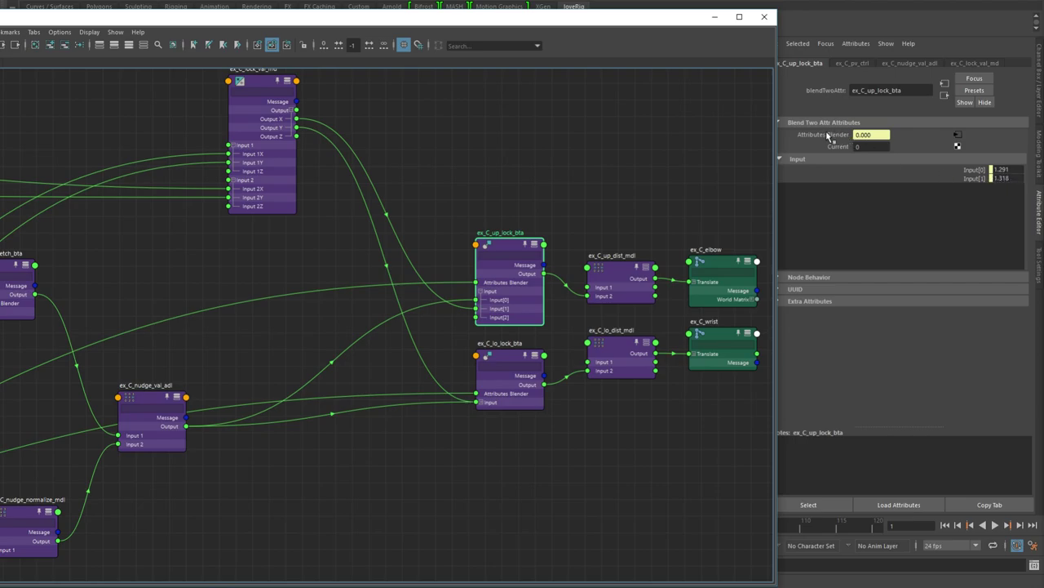
{"action": "middle_click_drag", "start_coordinate": [263, 346], "coordinate": [478, 329]}
{"action": "left_click", "coordinate": [294, 361]}
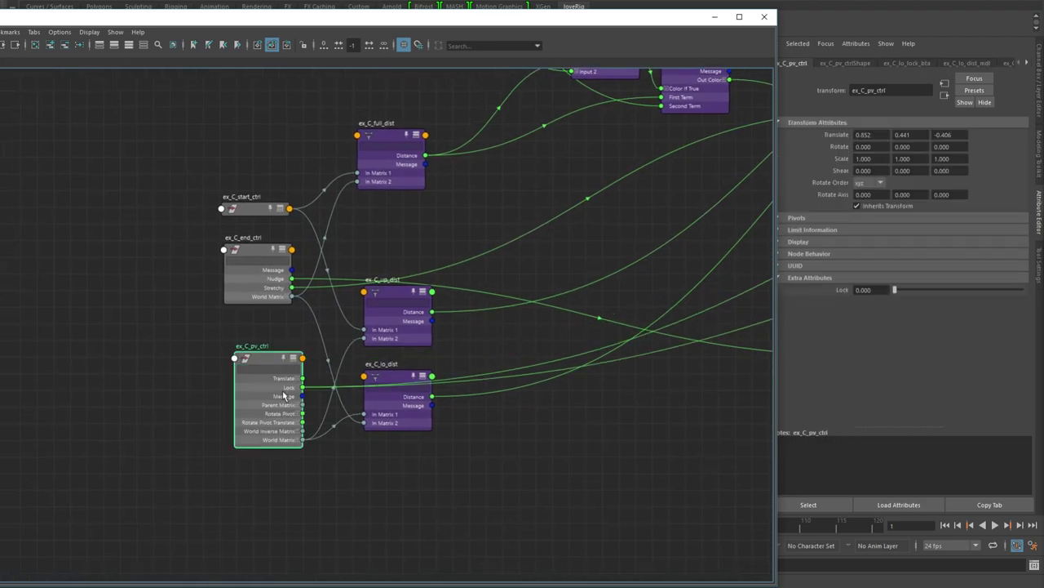
{"action": "middle_click_drag", "start_coordinate": [620, 284], "coordinate": [162, 283]}
{"action": "left_click", "coordinate": [483, 325]}
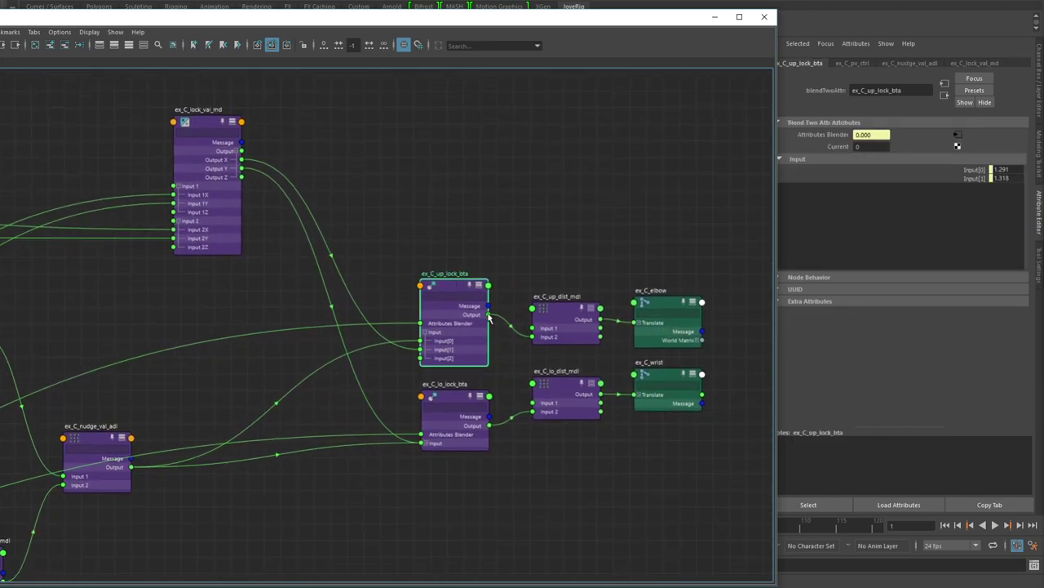
Inspect ex_C_up_dist_mdl's multiplication of the stretch ratio and follow its output into ex_C_elbow's translate
{"action": "mouse_move", "coordinate": [489, 315]}
{"action": "left_click", "coordinate": [571, 304]}
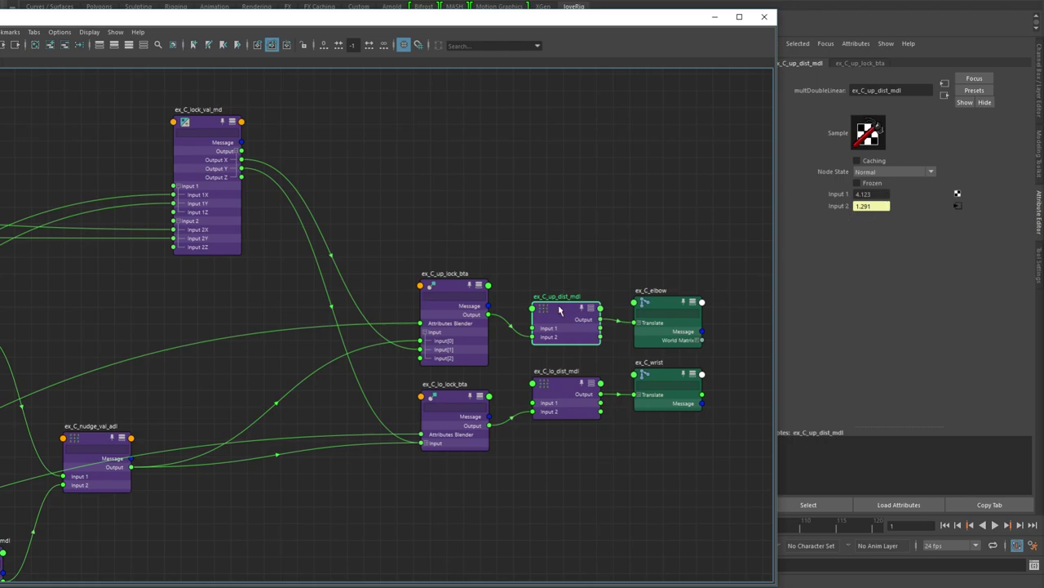
{"action": "scroll", "coordinate": [415, 291], "scroll_direction": "down", "scroll_amount": 3}
{"action": "middle_click_drag", "start_coordinate": [414, 291], "coordinate": [510, 258], "text": "alt"}
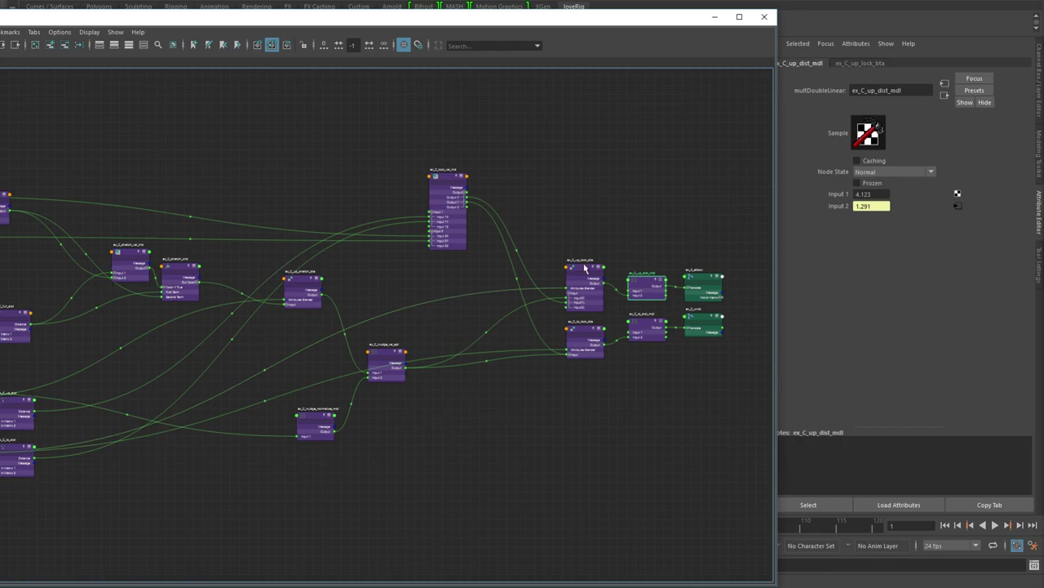
{"action": "right_click_drag", "start_coordinate": [598, 359], "coordinate": [665, 447], "text": "alt"}
{"action": "middle_click_drag", "start_coordinate": [555, 309], "coordinate": [594, 438], "text": "alt"}
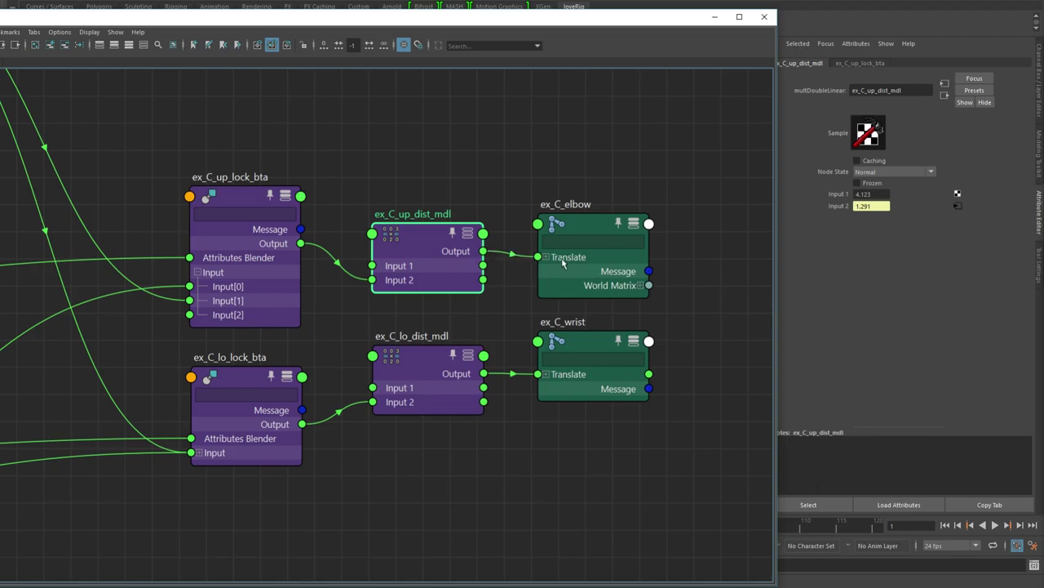
Compare the overall layout of the ex_C network with the ex_B network above it
{"action": "scroll", "coordinate": [680, 368], "scroll_direction": "down", "scroll_amount": 10}
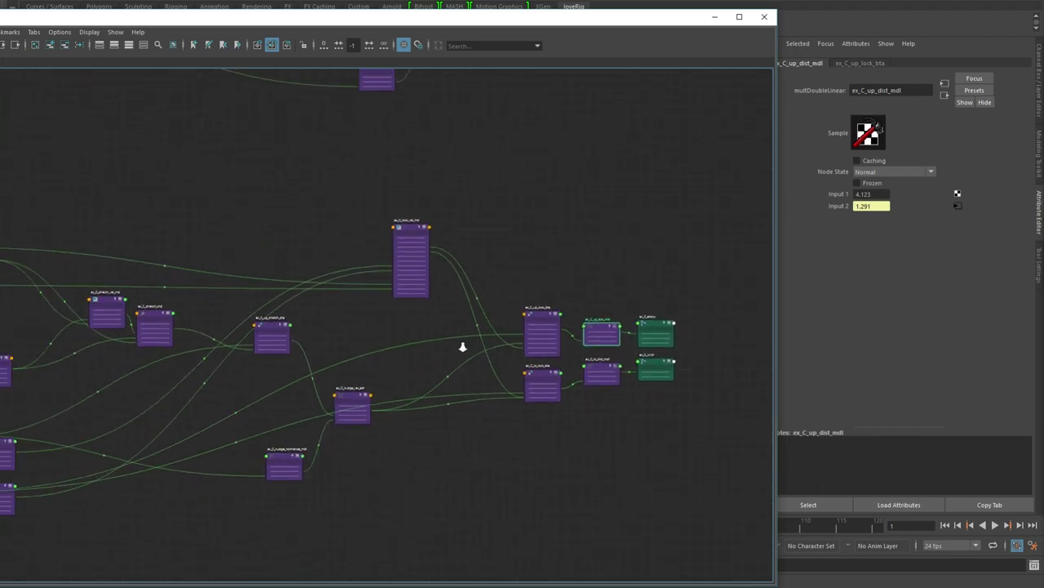
{"action": "scroll", "coordinate": [597, 335], "scroll_direction": "down", "scroll_amount": 3}
{"action": "middle_click_drag", "start_coordinate": [588, 350], "coordinate": [485, 319]}
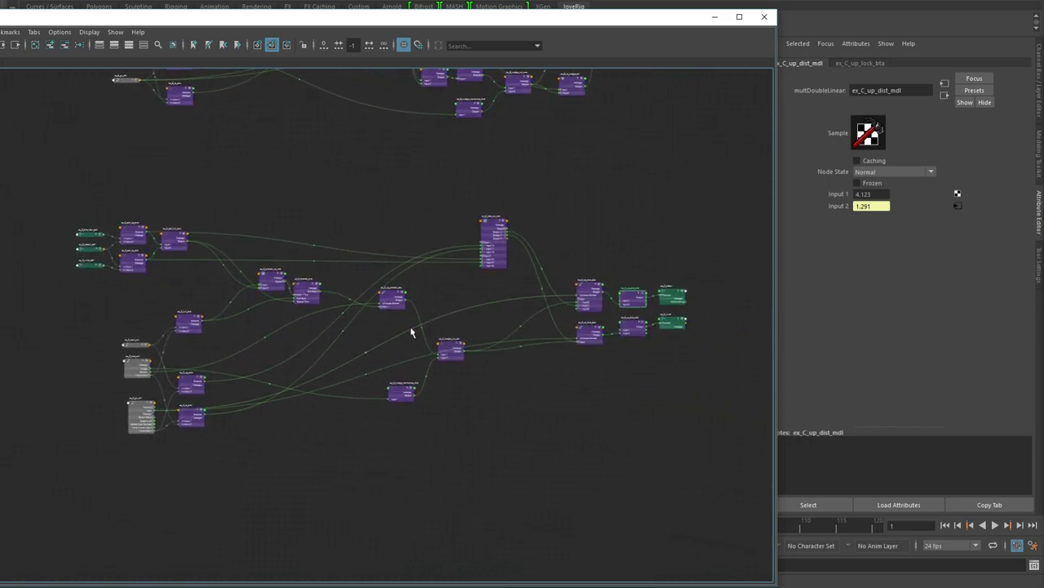
{"action": "middle_click_drag", "start_coordinate": [559, 108], "coordinate": [574, 239], "text": "alt"}
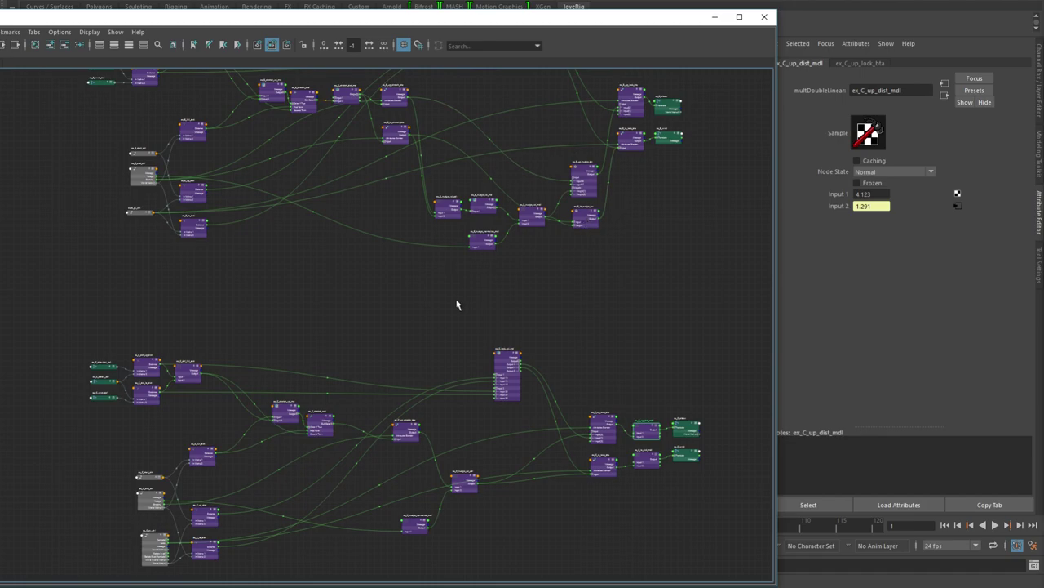
{"action": "scroll", "coordinate": [527, 335], "scroll_direction": "down", "scroll_amount": 3}
{"action": "middle_click_drag", "start_coordinate": [527, 335], "coordinate": [457, 331]}
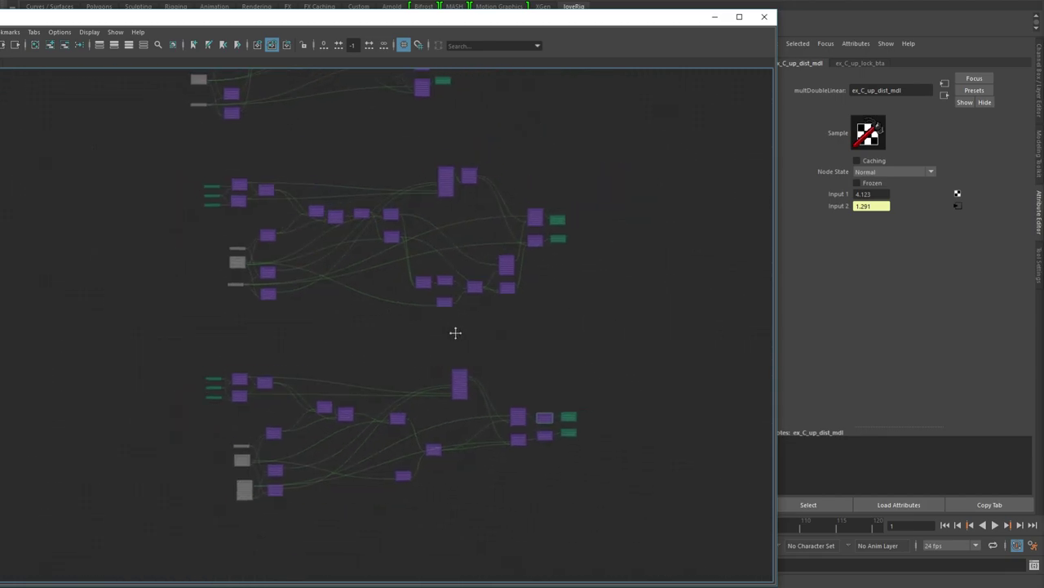
{"action": "scroll", "coordinate": [406, 327], "scroll_direction": "up", "scroll_amount": 2}
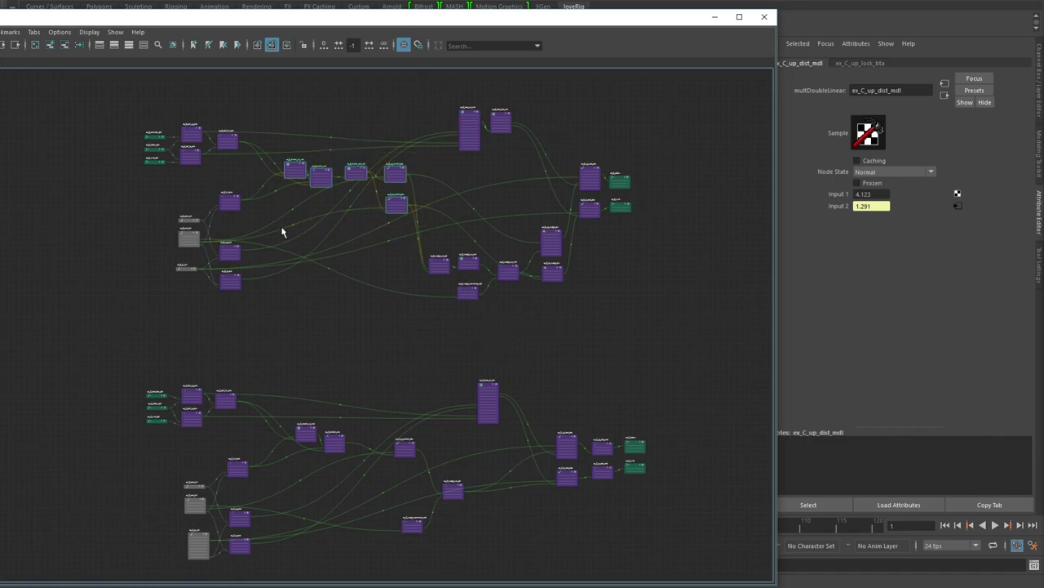
Highlight the stretch, lock and nudge node groups of the ex_B network in turn for comparison with ex_C
{"action": "left_click", "coordinate": [396, 186]}
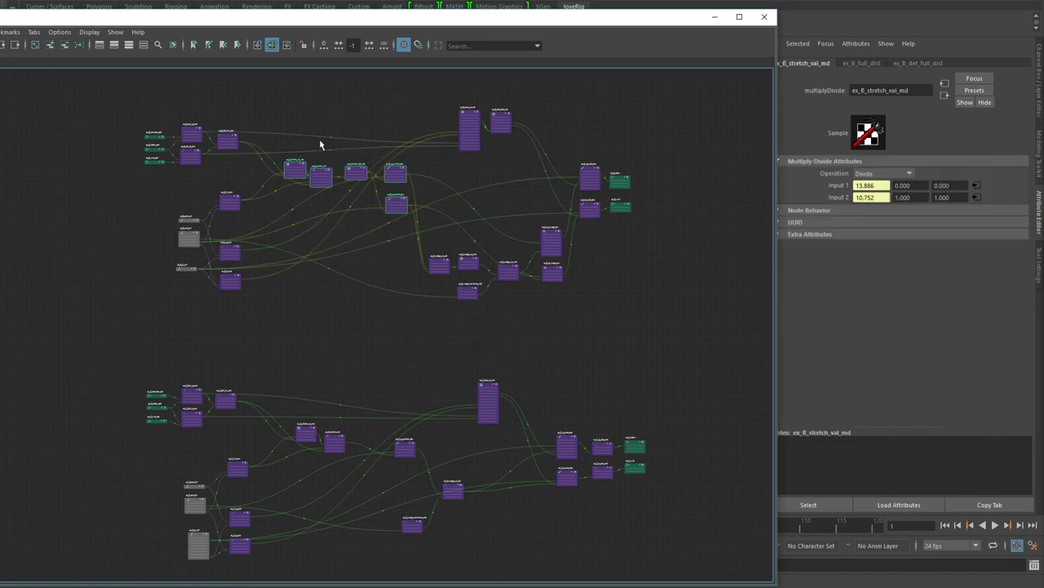
{"action": "middle_click_drag", "start_coordinate": [553, 79], "coordinate": [467, 134], "text": "alt"}
{"action": "left_click_drag", "start_coordinate": [463, 132], "coordinate": [358, 207]}
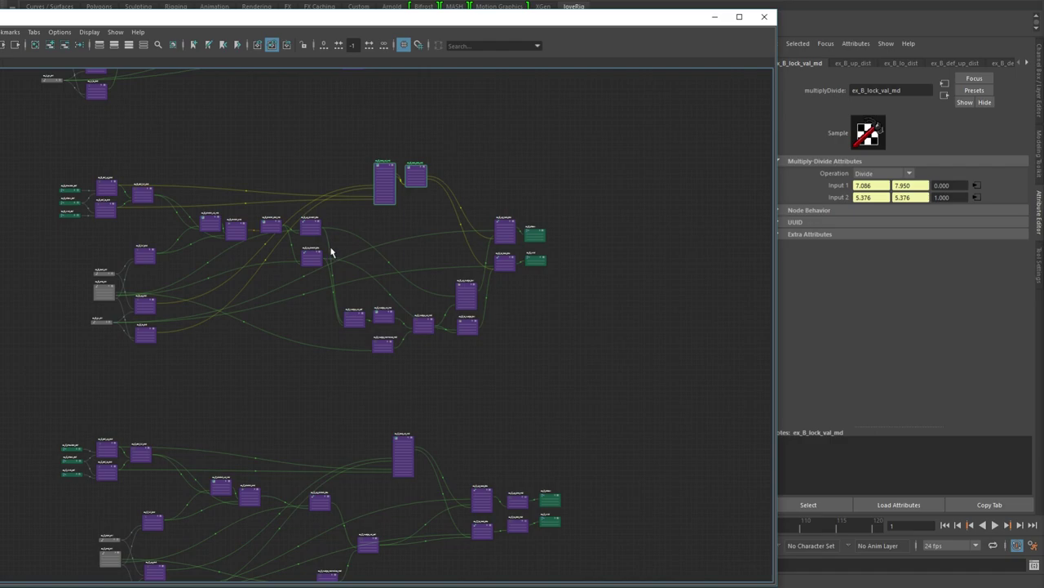
{"action": "left_click_drag", "start_coordinate": [477, 377], "coordinate": [351, 290]}
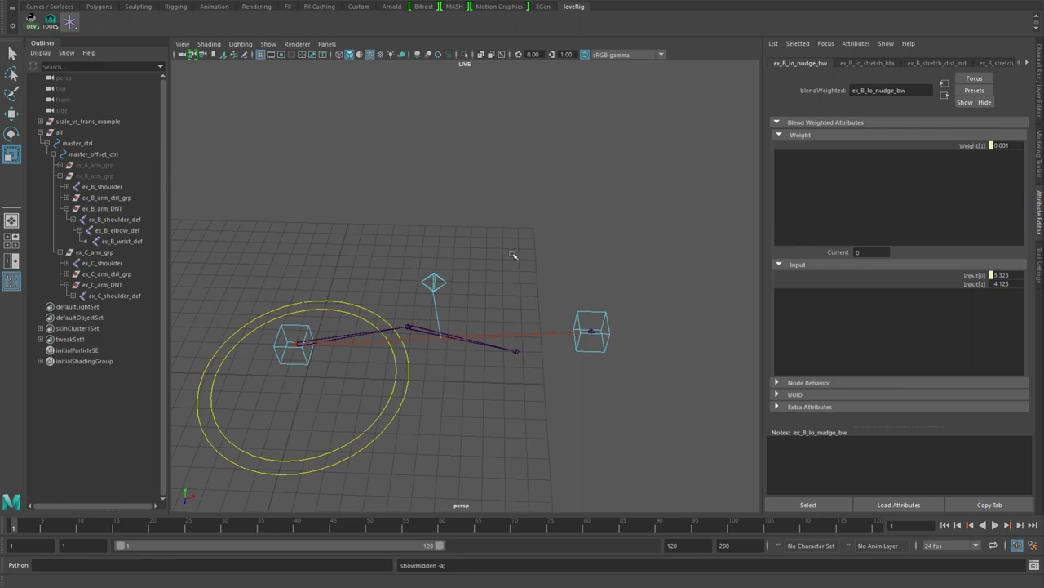
Test the ex_C arm's stretch by moving ex_C_end_ctrl and varying its Stretchy attribute
{"action": "left_click_drag", "start_coordinate": [512, 255], "coordinate": [477, 363], "text": "alt"}
{"action": "left_click", "coordinate": [593, 343]}
{"action": "key", "text": "w"}
{"action": "middle_click_drag", "start_coordinate": [477, 362], "coordinate": [501, 366]}
{"action": "key", "text": "ctrl+a"}
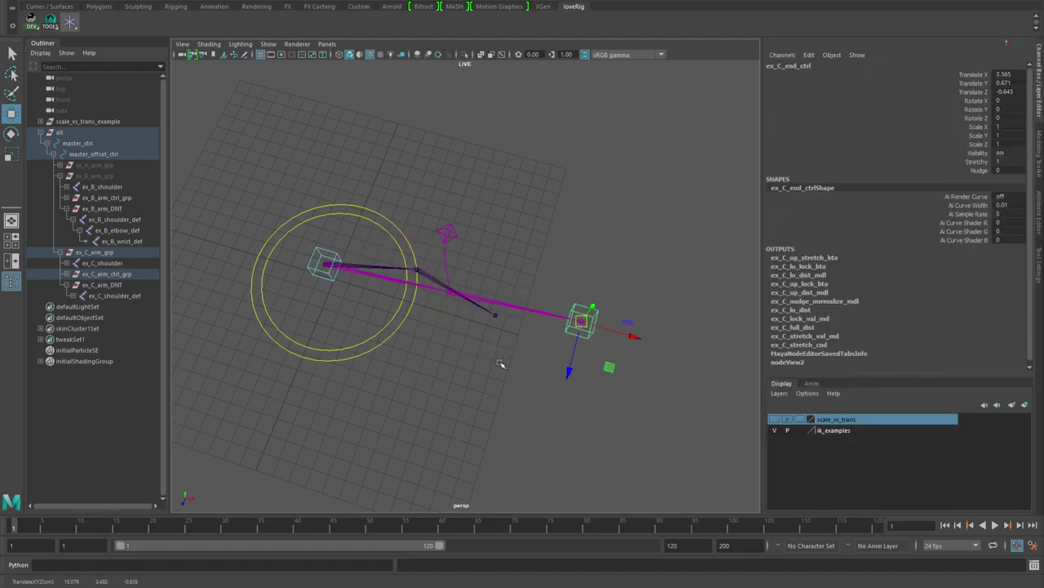
{"action": "left_click", "coordinate": [984, 163]}
{"action": "middle_click_drag", "start_coordinate": [630, 284], "coordinate": [674, 285]}
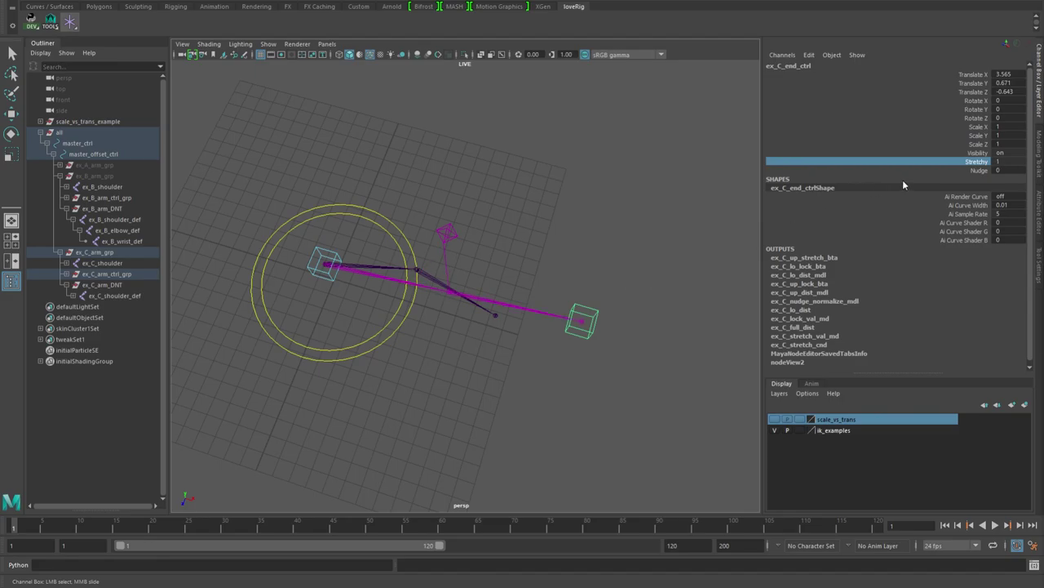
Try varying the Nudge attribute on ex_C_end_ctrl and undo the change
{"action": "left_click", "coordinate": [980, 171]}
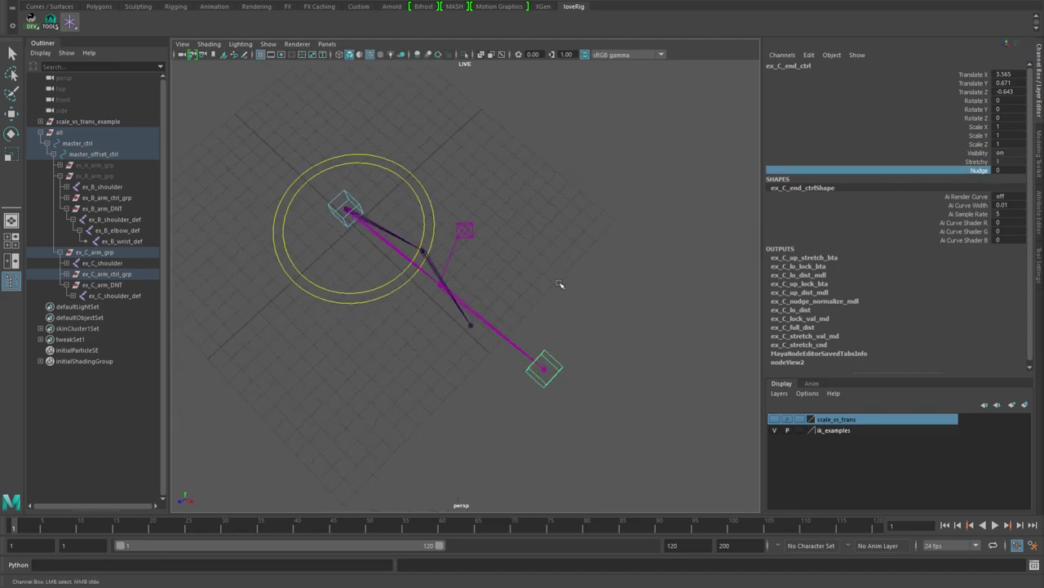
{"action": "middle_click_drag", "start_coordinate": [562, 285], "coordinate": [597, 272]}
{"action": "key", "text": "ctrl+z"}
Set the Lock attribute on ex_C_pv_ctrl to 1
{"action": "left_click_drag", "start_coordinate": [472, 292], "coordinate": [515, 227], "text": "alt"}
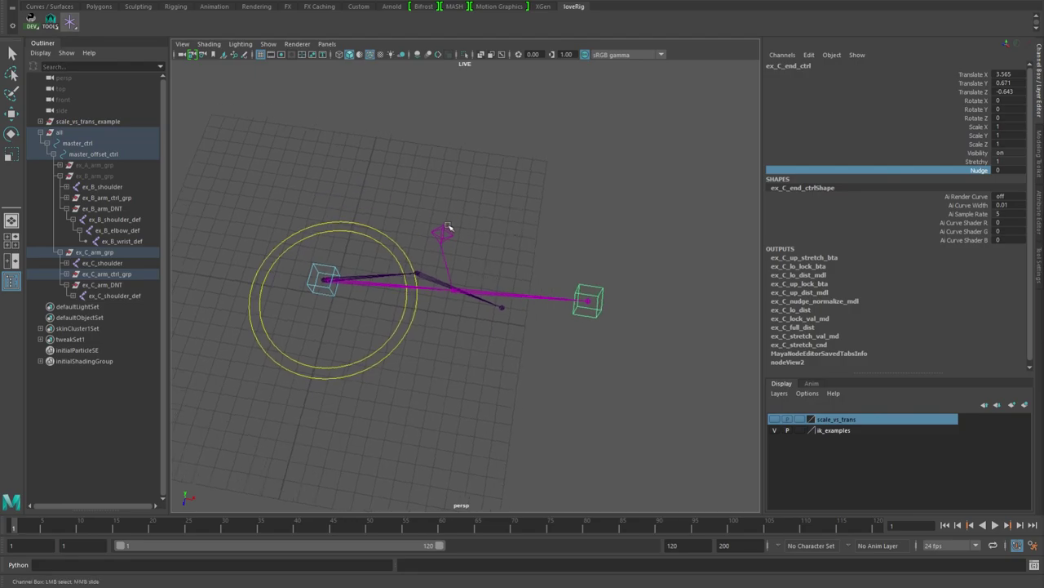
{"action": "left_click", "coordinate": [445, 231]}
{"action": "key", "text": "w"}
{"action": "left_click", "coordinate": [989, 161]}
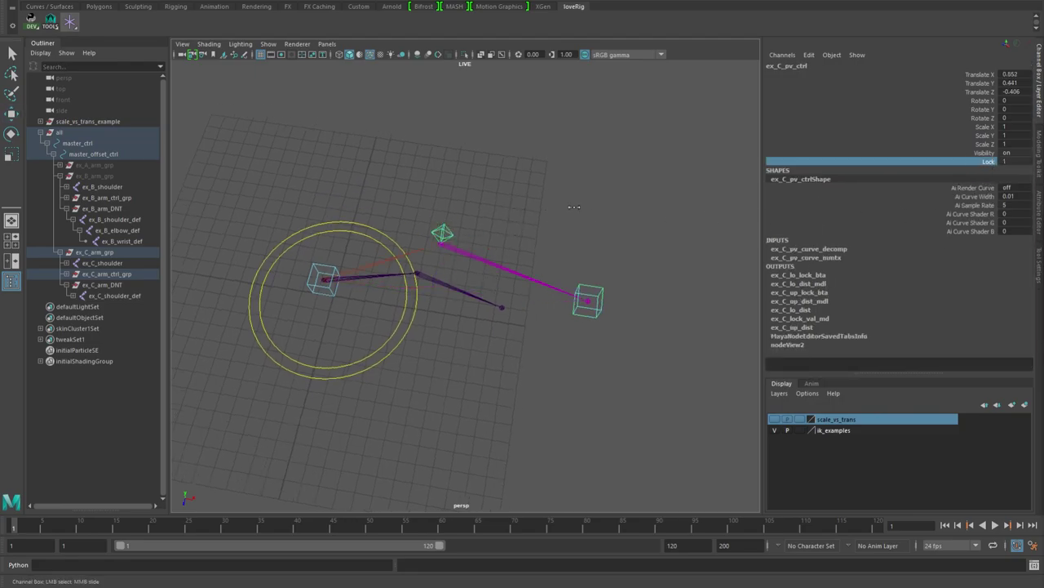
Move ex_C_end_ctrl to translate values 1.229, 1.769, -0.543 to test the arm with its elbow locked
{"action": "left_click", "coordinate": [600, 294]}
{"action": "left_click_drag", "start_coordinate": [600, 294], "coordinate": [676, 325], "text": "alt"}
{"action": "middle_click_drag", "start_coordinate": [613, 275], "coordinate": [618, 254]}
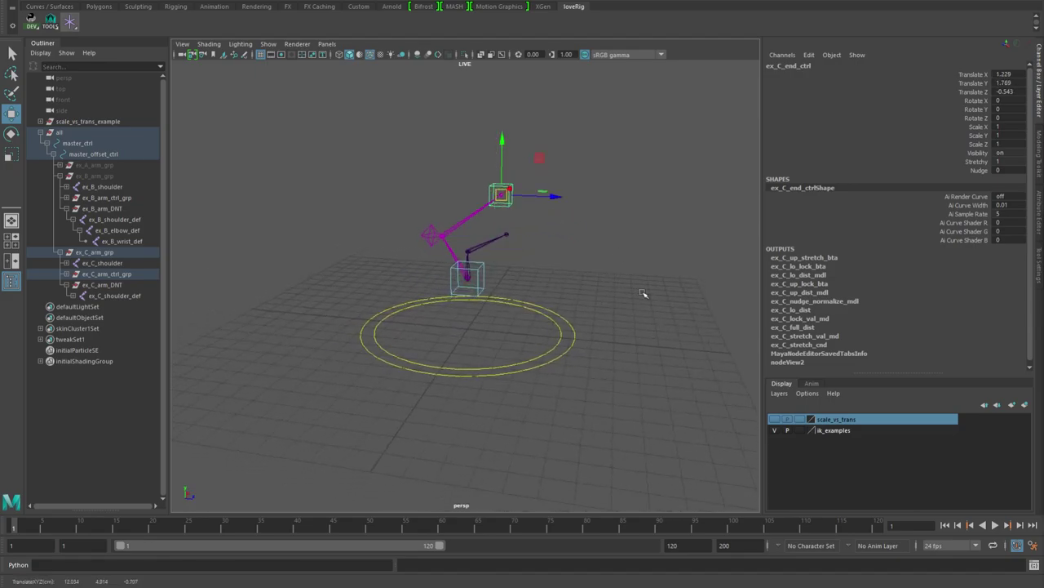
{"action": "left_click_drag", "start_coordinate": [644, 291], "coordinate": [586, 299], "text": "alt"}
Examine how the ex_B stretch, nudge and lock nodes feed ex_B_elbow and ex_B_wrist in the node graph
{"action": "left_click_drag", "start_coordinate": [1043, 16], "coordinate": [425, 5]}
{"action": "right_click_drag", "start_coordinate": [443, 222], "coordinate": [582, 237], "text": "alt"}
{"action": "scroll", "coordinate": [583, 237], "scroll_direction": "up", "scroll_amount": 5}
{"action": "left_click_drag", "start_coordinate": [773, 287], "coordinate": [403, 443]}
{"action": "middle_click_drag", "start_coordinate": [505, 302], "coordinate": [557, 365], "text": "alt"}
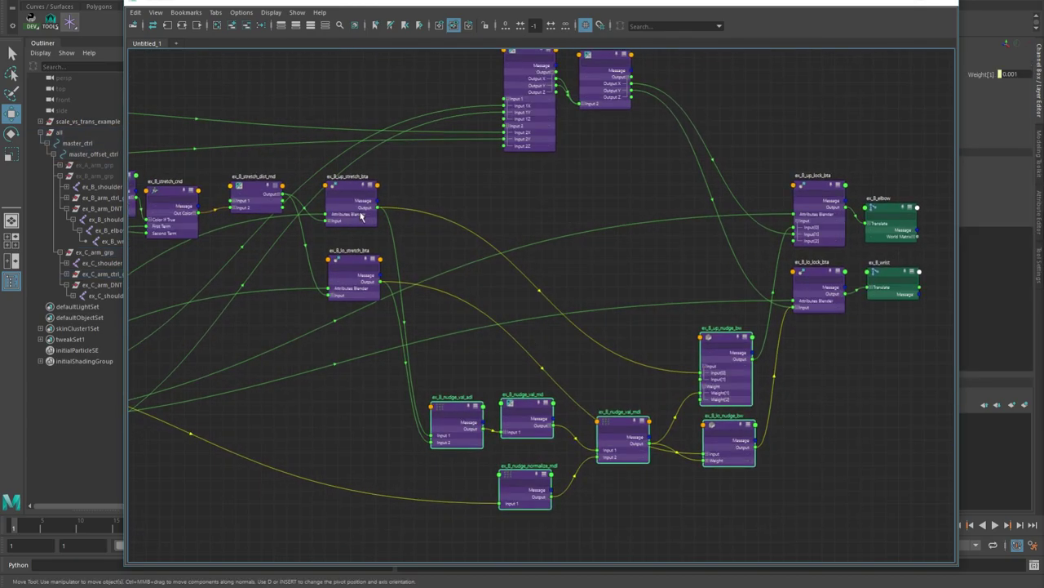
{"action": "middle_click_drag", "start_coordinate": [595, 220], "coordinate": [408, 272], "text": "alt"}
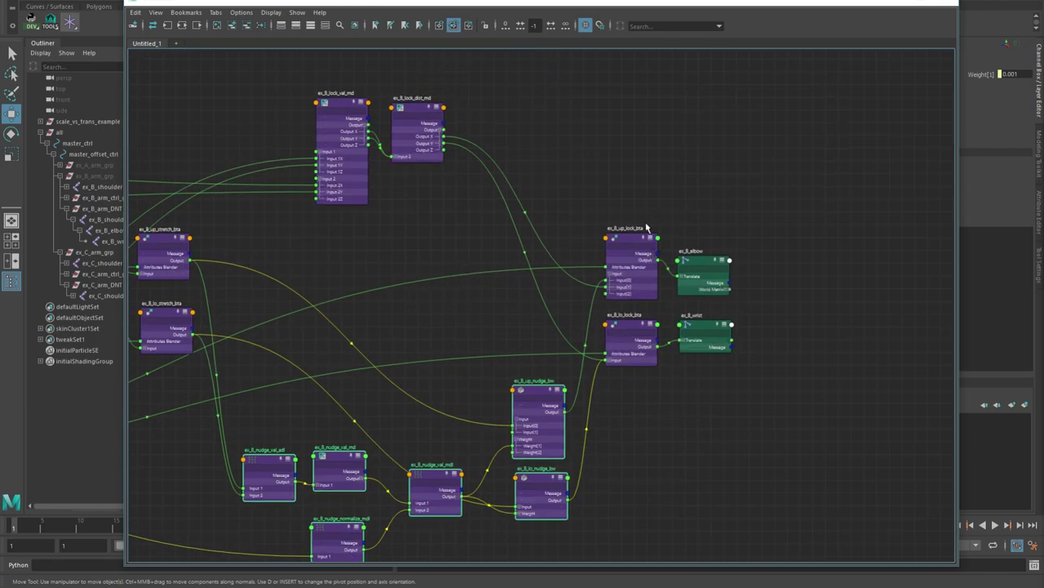
{"action": "middle_click_drag", "start_coordinate": [439, 243], "coordinate": [529, 270], "text": "alt"}
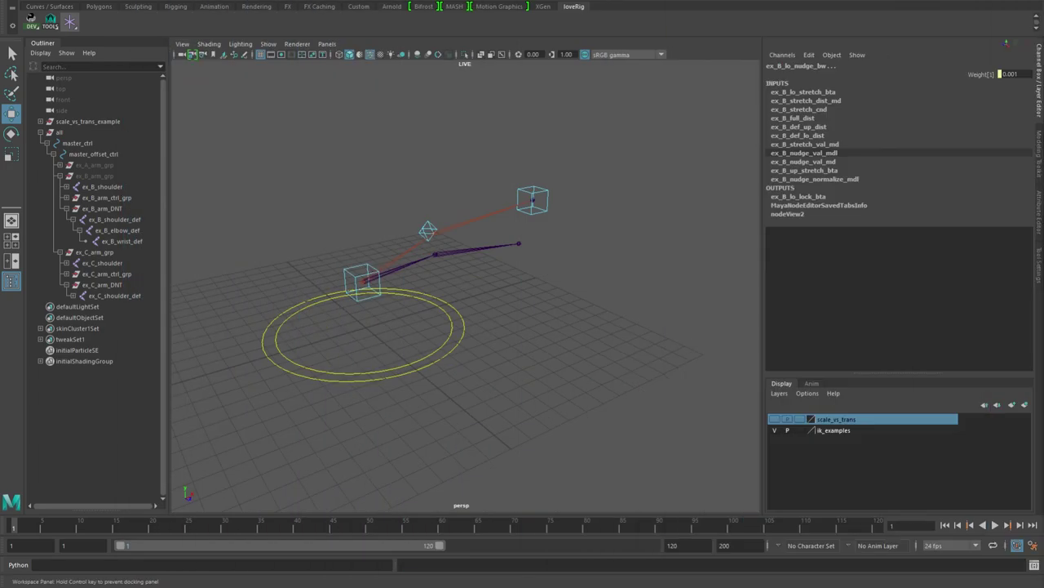
Set Nudge on ex_C_end_ctrl to 5.8 to test it against the locked elbow
{"action": "left_click_drag", "start_coordinate": [620, 265], "coordinate": [555, 384], "text": "alt"}
{"action": "right_click_drag", "start_coordinate": [482, 319], "coordinate": [563, 319], "text": "alt"}
{"action": "middle_click_drag", "start_coordinate": [530, 297], "coordinate": [617, 331], "text": "alt"}
{"action": "left_click", "coordinate": [485, 229]}
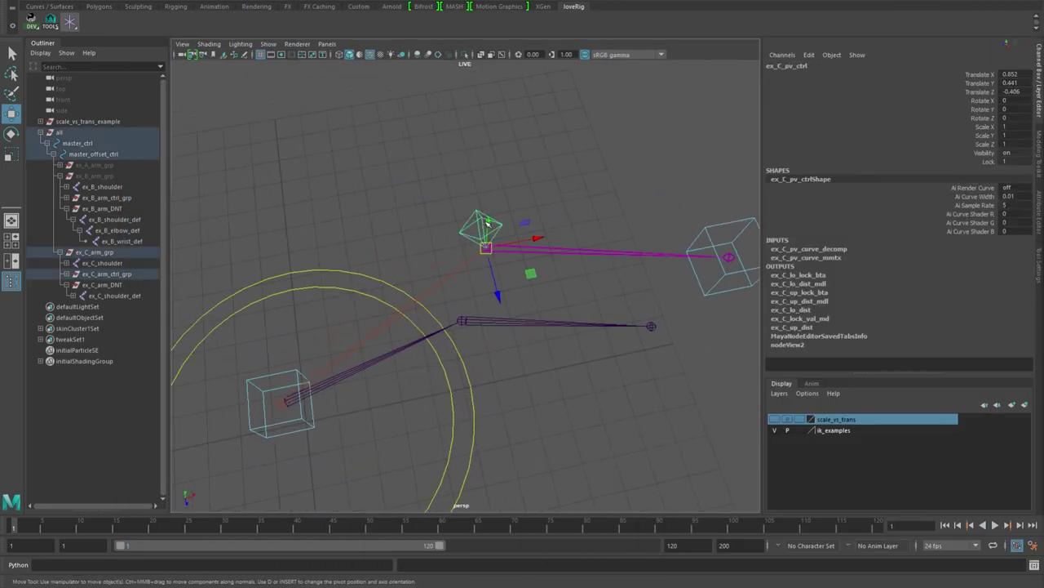
{"action": "left_click", "coordinate": [722, 227]}
{"action": "left_click", "coordinate": [978, 170]}
{"action": "middle_click_drag", "start_coordinate": [563, 188], "coordinate": [457, 231]}
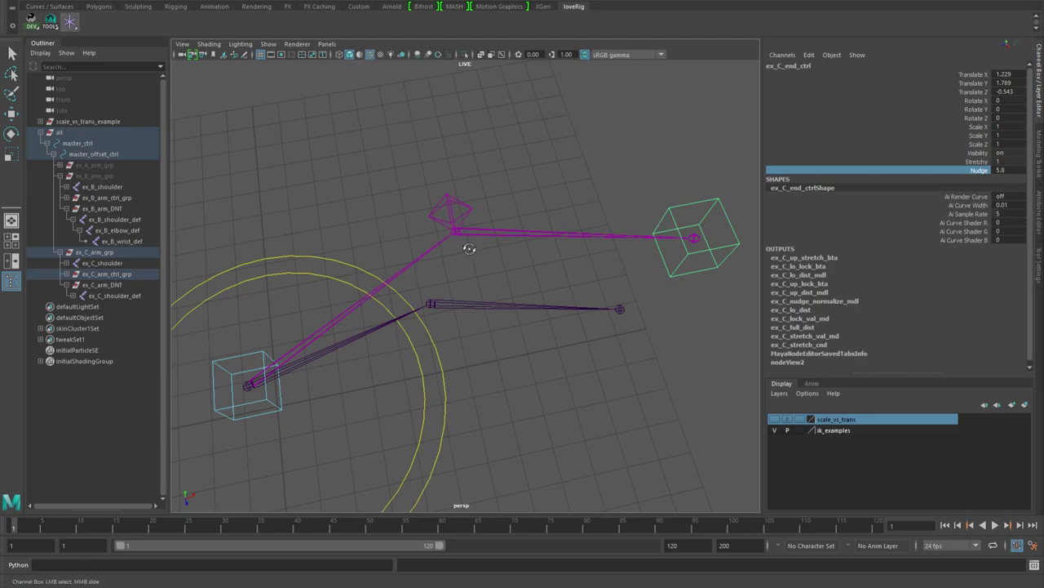
{"action": "left_click_drag", "start_coordinate": [469, 249], "coordinate": [485, 242], "text": "alt"}
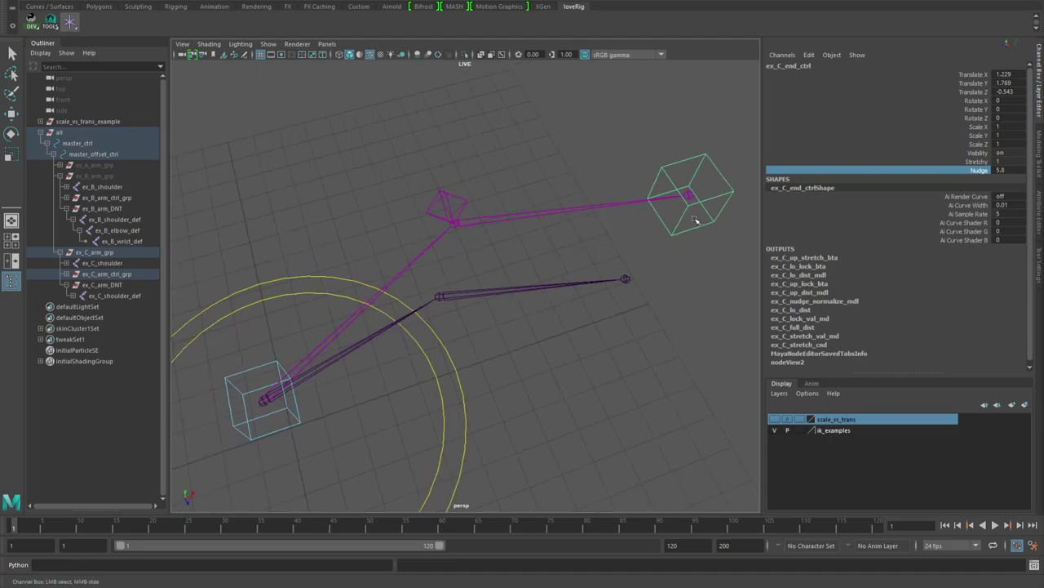
Reopen the node graph and review the ex_B nudge nodes' connections into the upper and lower lock blenders
{"action": "left_click_drag", "start_coordinate": [1043, 9], "coordinate": [319, 3]}
{"action": "middle_click_drag", "start_coordinate": [405, 267], "coordinate": [593, 255], "text": "alt"}
{"action": "middle_click_drag", "start_coordinate": [712, 297], "coordinate": [431, 291], "text": "alt"}
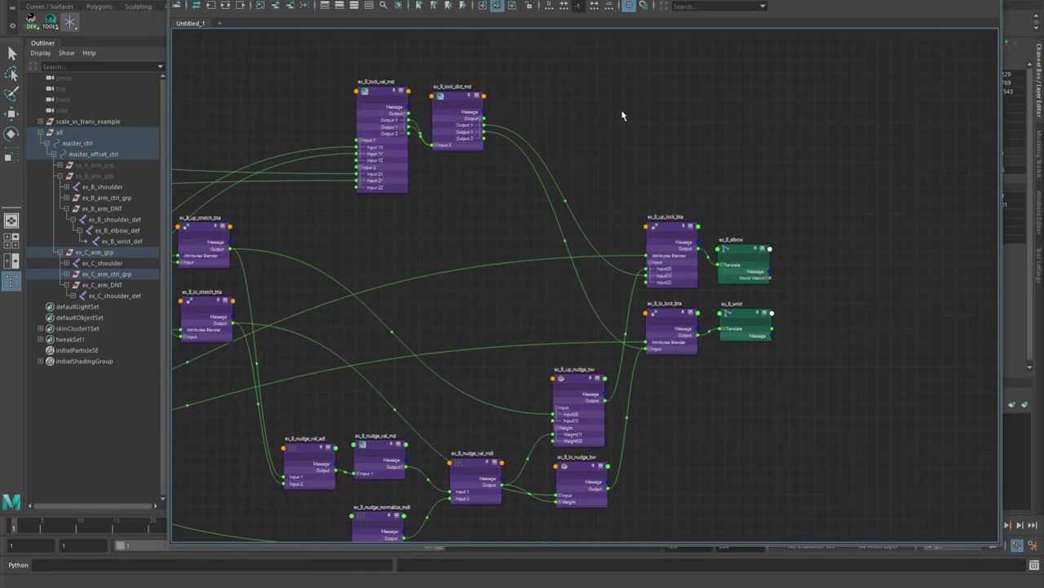
{"action": "middle_click_drag", "start_coordinate": [612, 484], "coordinate": [653, 421], "text": "alt"}
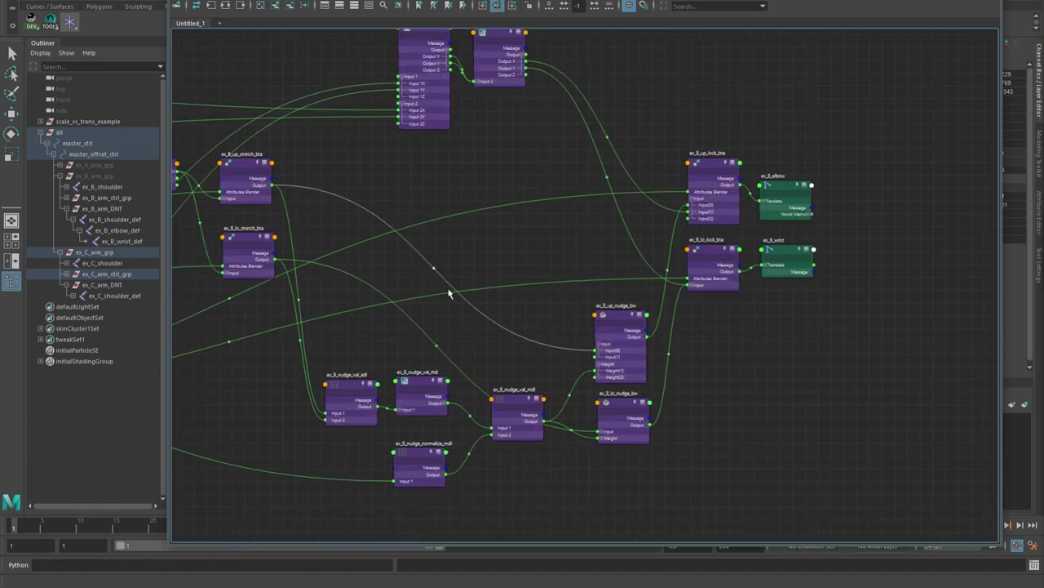
Review the ex_C network from its elbow and wrist outputs back to the controls and distance nodes, and leave the graph
{"action": "middle_click_drag", "start_coordinate": [441, 280], "coordinate": [486, 33], "text": "alt"}
{"action": "middle_click_drag", "start_coordinate": [510, 490], "coordinate": [526, 177], "text": "alt"}
{"action": "middle_click_drag", "start_coordinate": [497, 364], "coordinate": [599, 313], "text": "alt"}
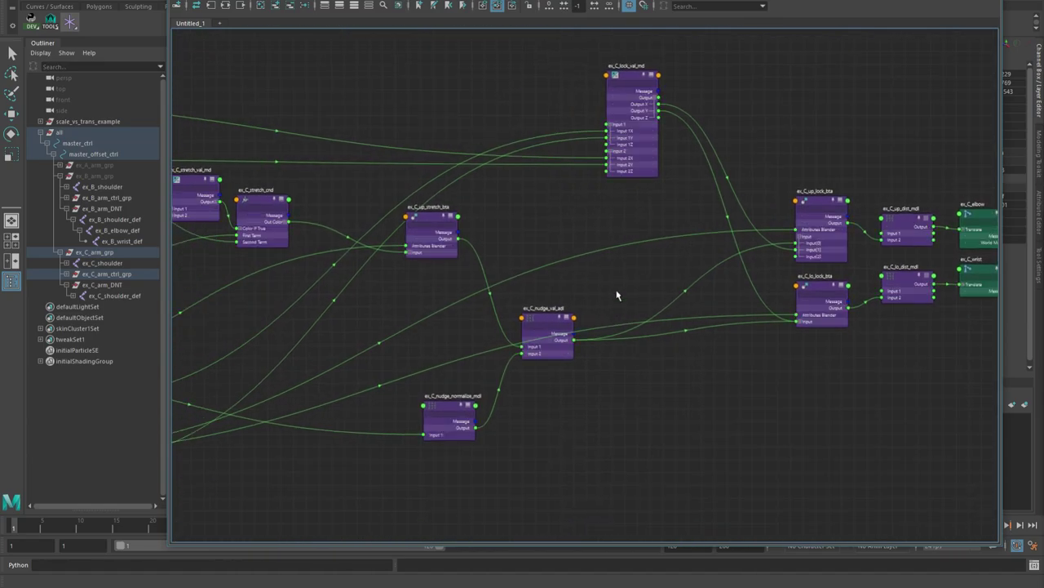
{"action": "middle_click_drag", "start_coordinate": [528, 395], "coordinate": [688, 335]}
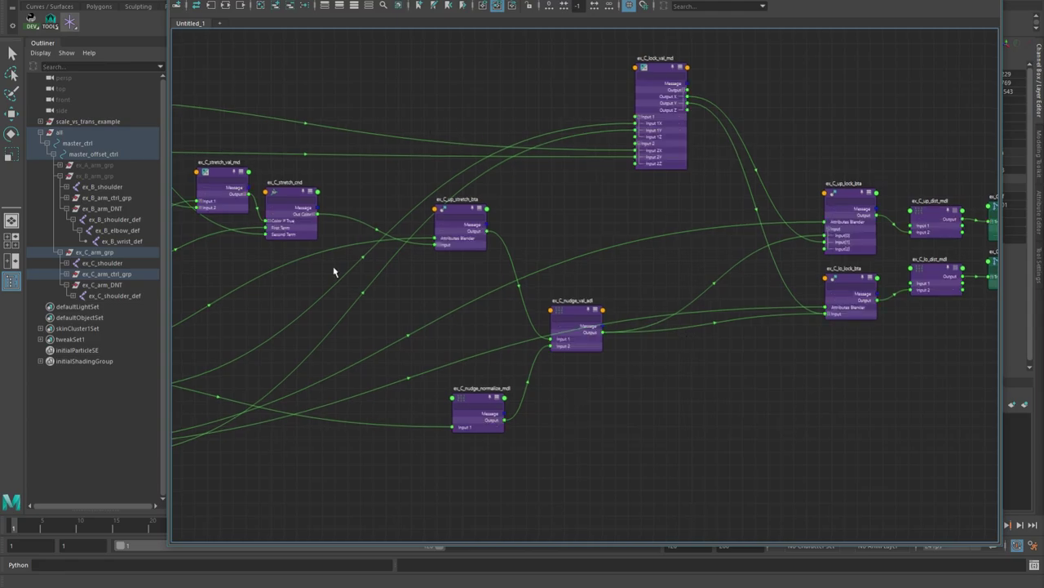
{"action": "scroll", "coordinate": [629, 245], "scroll_direction": "down", "scroll_amount": 3}
{"action": "middle_click_drag", "start_coordinate": [618, 233], "coordinate": [604, 268]}
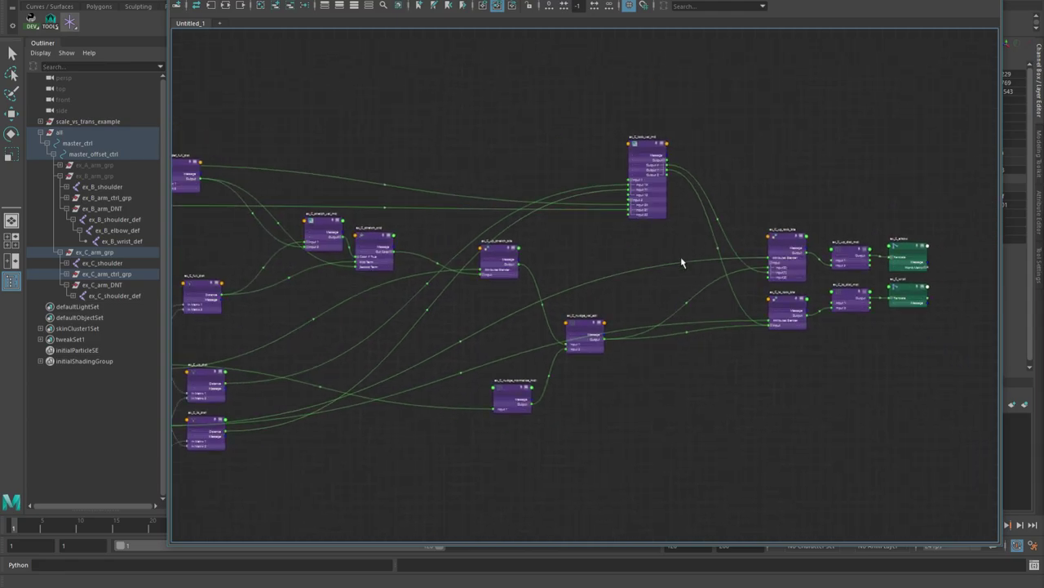
{"action": "middle_click_drag", "start_coordinate": [333, 200], "coordinate": [595, 285]}
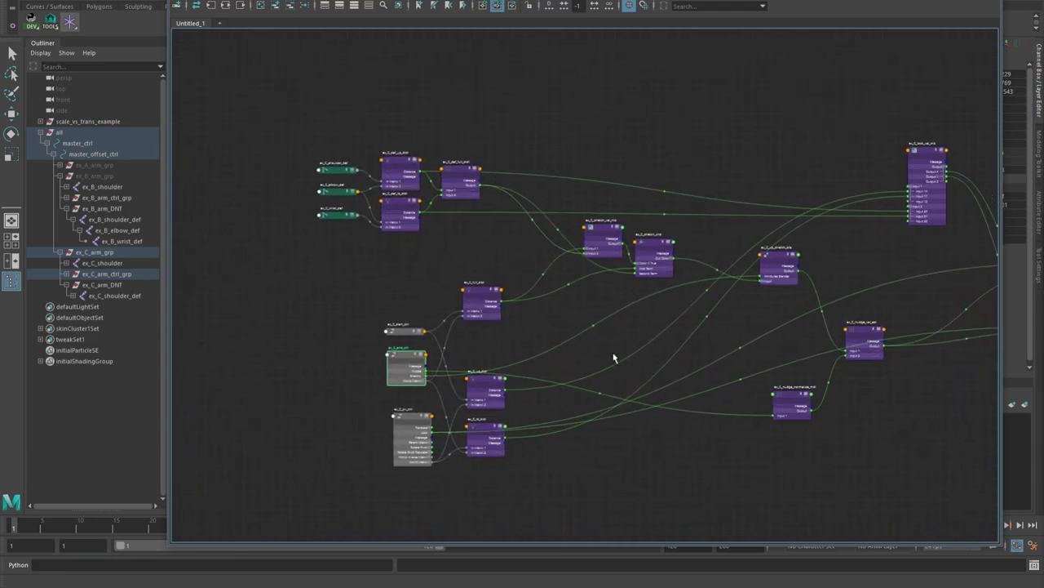
{"action": "left_click", "coordinate": [30, 16]}
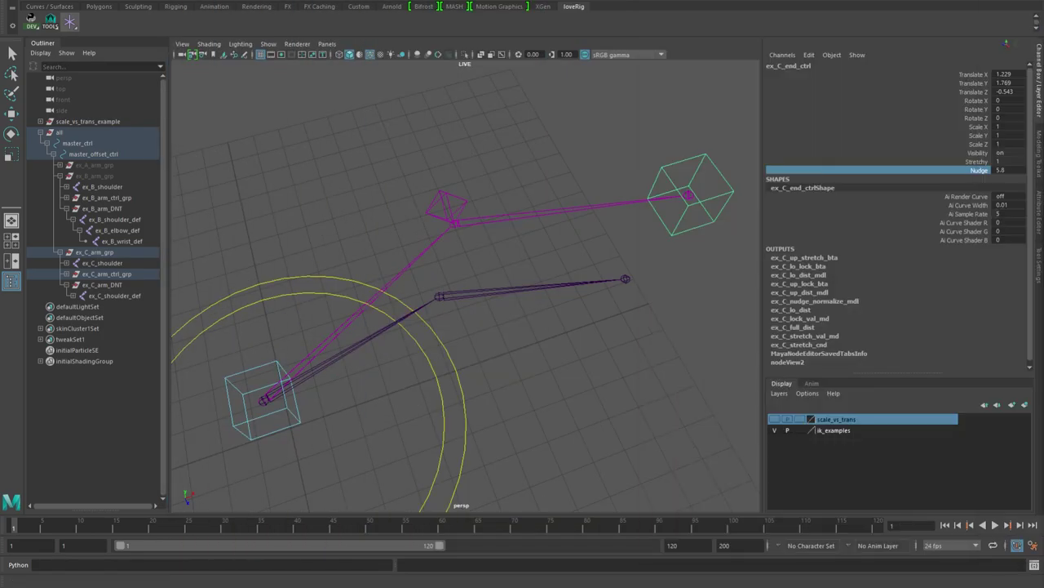
Test the ex_C arm under global scaling by uniformly scaling master_ctrl, and undo the last scale change
{"action": "scroll", "coordinate": [552, 306], "scroll_direction": "down", "scroll_amount": 8}
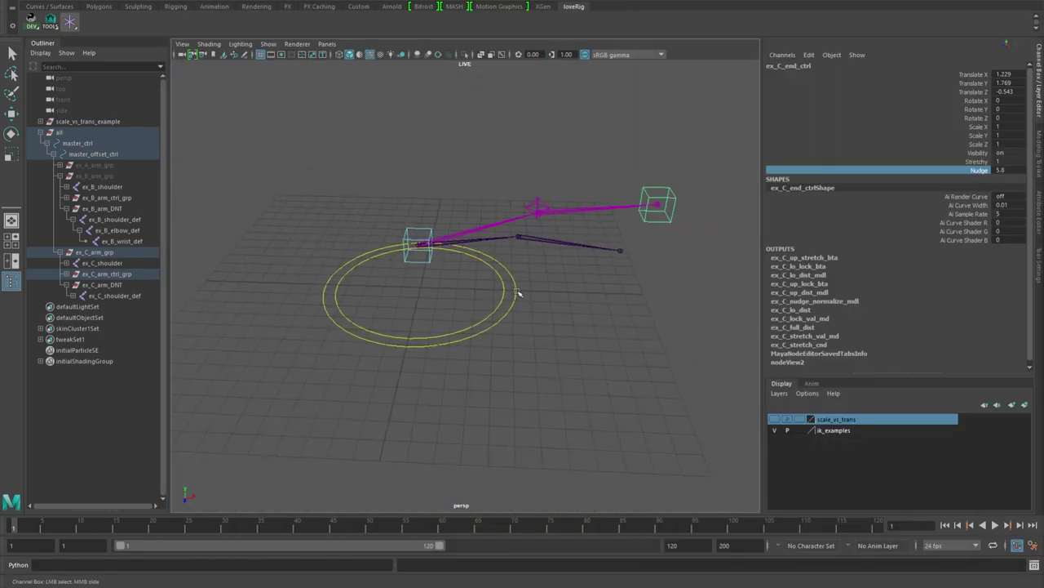
{"action": "left_click", "coordinate": [515, 290]}
{"action": "key", "text": "w"}
{"action": "key", "text": "r"}
{"action": "middle_click_drag", "start_coordinate": [481, 358], "coordinate": [457, 342]}
{"action": "scroll", "coordinate": [566, 341], "scroll_direction": "down", "scroll_amount": 3}
{"action": "key", "text": "ctrl+z"}
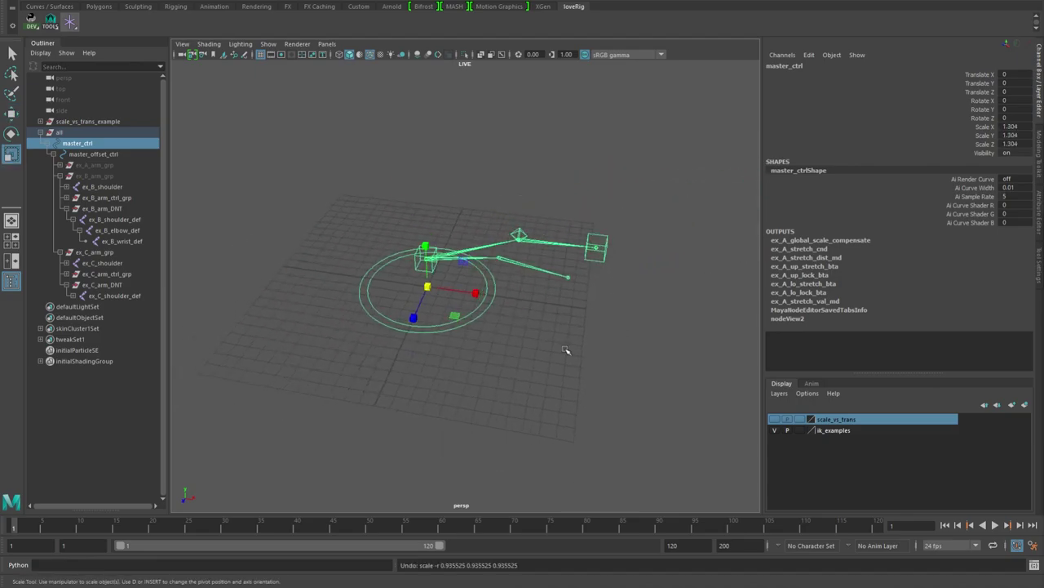
Try scaling master_offset_ctrl uniformly and undo the scale
{"action": "key", "text": "Down"}
{"action": "middle_click_drag", "start_coordinate": [532, 361], "coordinate": [660, 310]}
{"action": "key", "text": "ctrl+z"}
Try scaling the top-level all group uniformly and undo the scale
{"action": "left_click", "coordinate": [59, 134]}
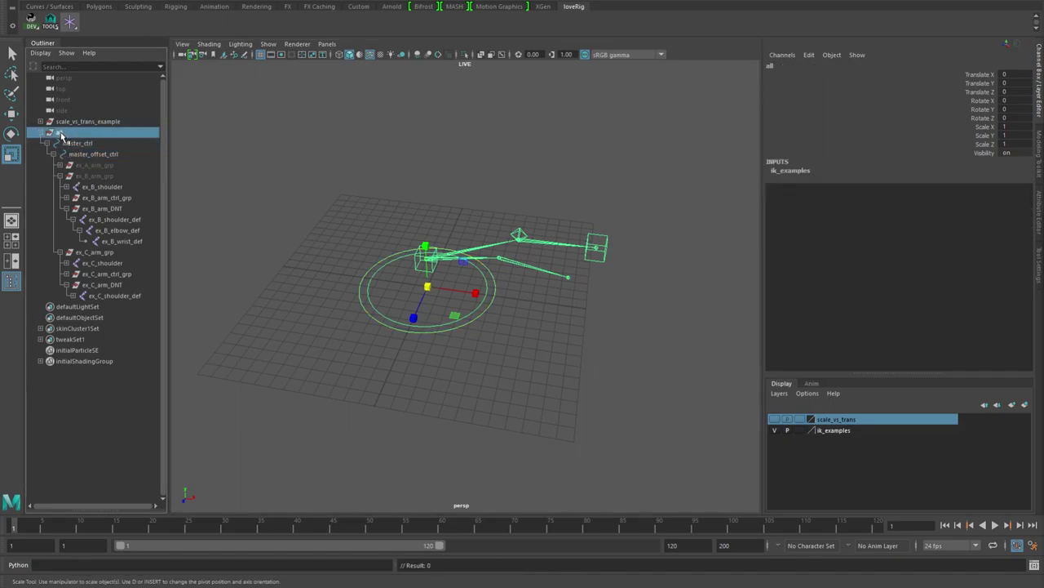
{"action": "left_click_drag", "start_coordinate": [474, 367], "coordinate": [497, 351], "text": "alt"}
{"action": "middle_click_drag", "start_coordinate": [492, 357], "coordinate": [602, 333]}
{"action": "key", "text": "z"}
{"action": "left_click_drag", "start_coordinate": [603, 331], "coordinate": [589, 310], "text": "alt"}
{"action": "right_click_drag", "start_coordinate": [501, 340], "coordinate": [649, 357], "text": "alt"}
{"action": "middle_click_drag", "start_coordinate": [649, 358], "coordinate": [578, 388], "text": "alt"}
{"action": "left_click_drag", "start_coordinate": [577, 388], "coordinate": [557, 381], "text": "alt"}
{"action": "right_click_drag", "start_coordinate": [557, 380], "coordinate": [541, 389], "text": "alt"}
{"action": "middle_click_drag", "start_coordinate": [541, 389], "coordinate": [590, 381], "text": "alt"}
{"action": "left_click_drag", "start_coordinate": [590, 380], "coordinate": [566, 358], "text": "alt"}
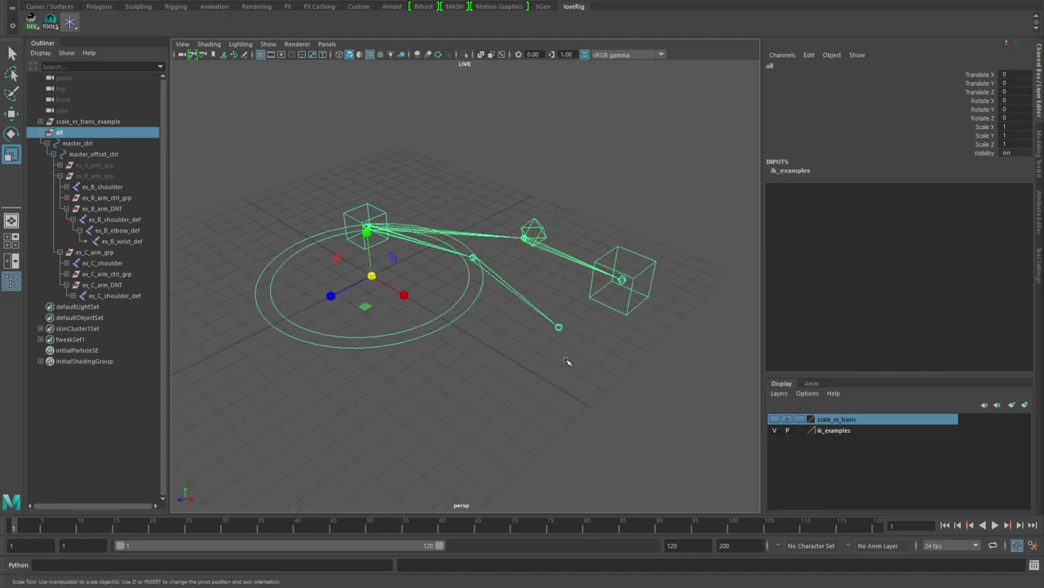